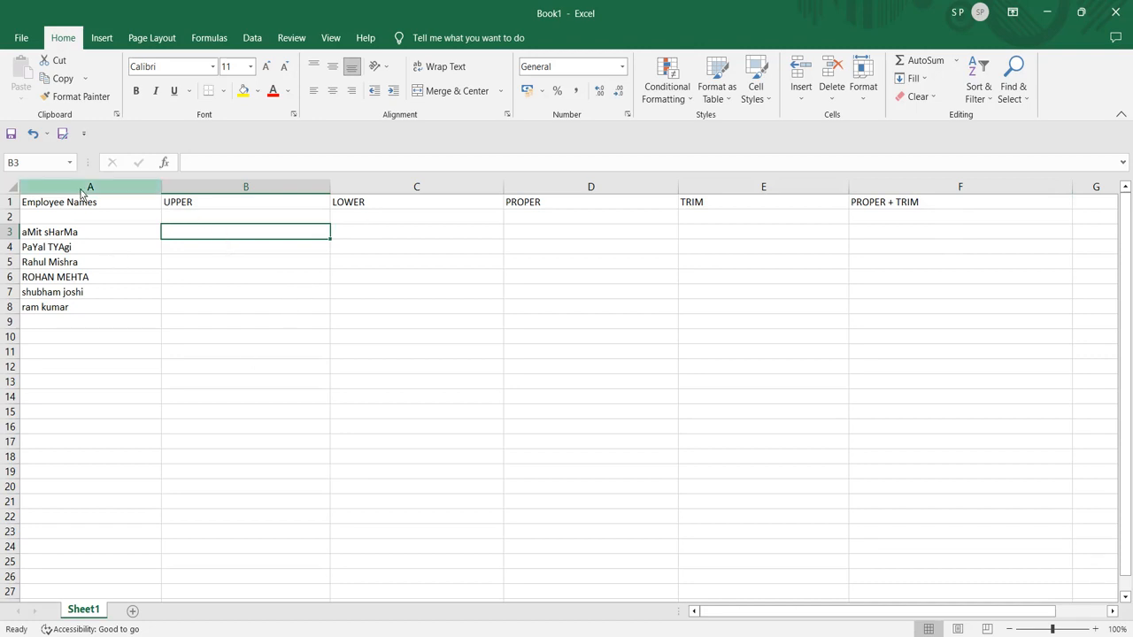
- Examine the inconsistent letter case of the employee names in cells A3 through A8
{"action": "left_click", "coordinate": [73, 236]}
{"action": "left_click", "coordinate": [81, 253]}
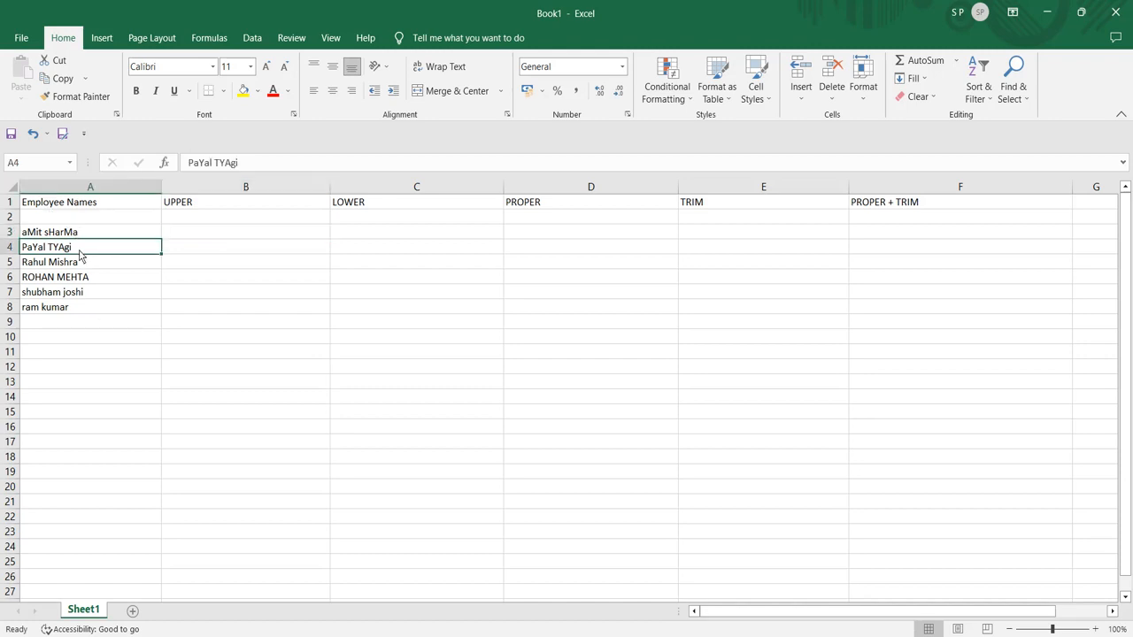
{"action": "left_click", "coordinate": [86, 265]}
{"action": "left_click", "coordinate": [89, 281]}
{"action": "left_click", "coordinate": [91, 295]}
{"action": "left_click", "coordinate": [88, 308]}
{"action": "left_click", "coordinate": [51, 235]}
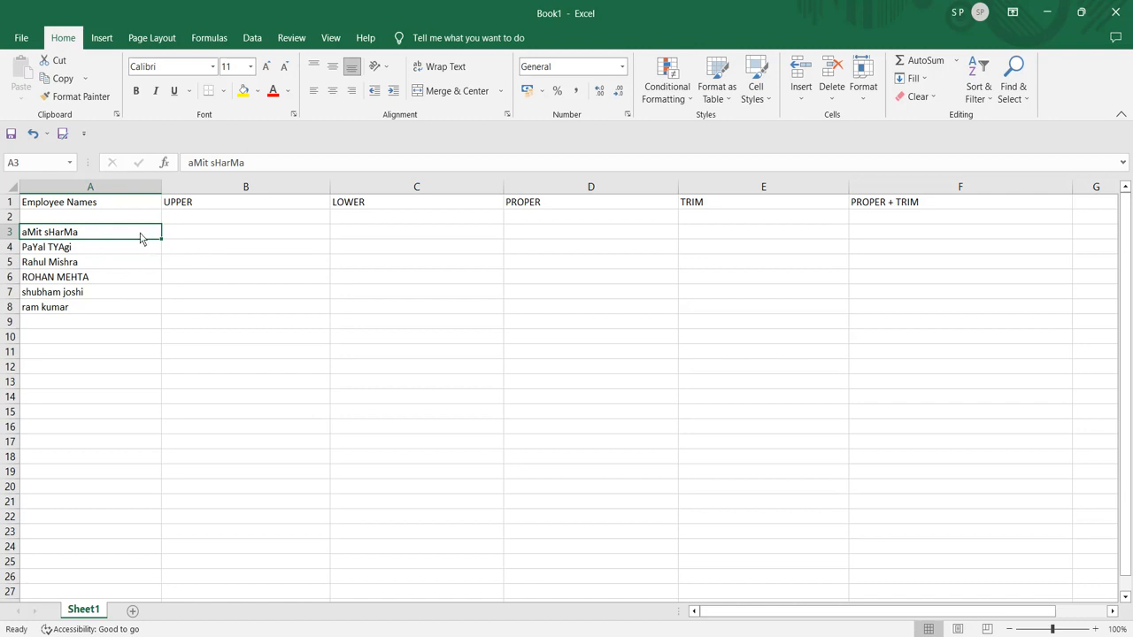
- Enter the formula =UPPER(A3) in cell B3 to convert the first employee name to uppercase
{"action": "left_click", "coordinate": [196, 208]}
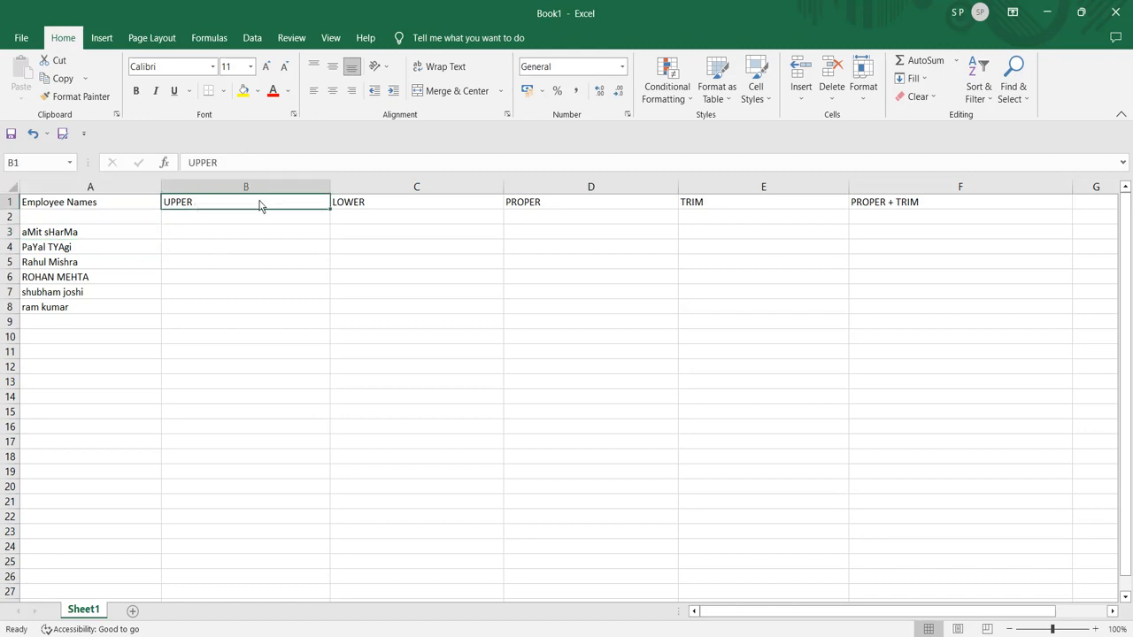
{"action": "left_click", "coordinate": [194, 235]}
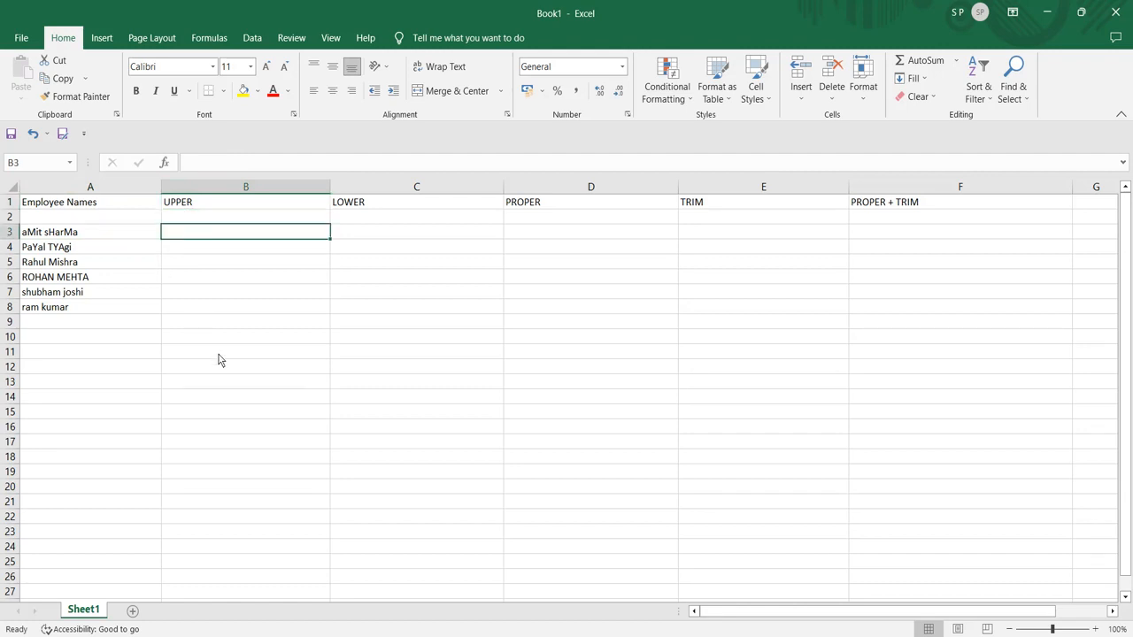
{"action": "type", "text": "="}
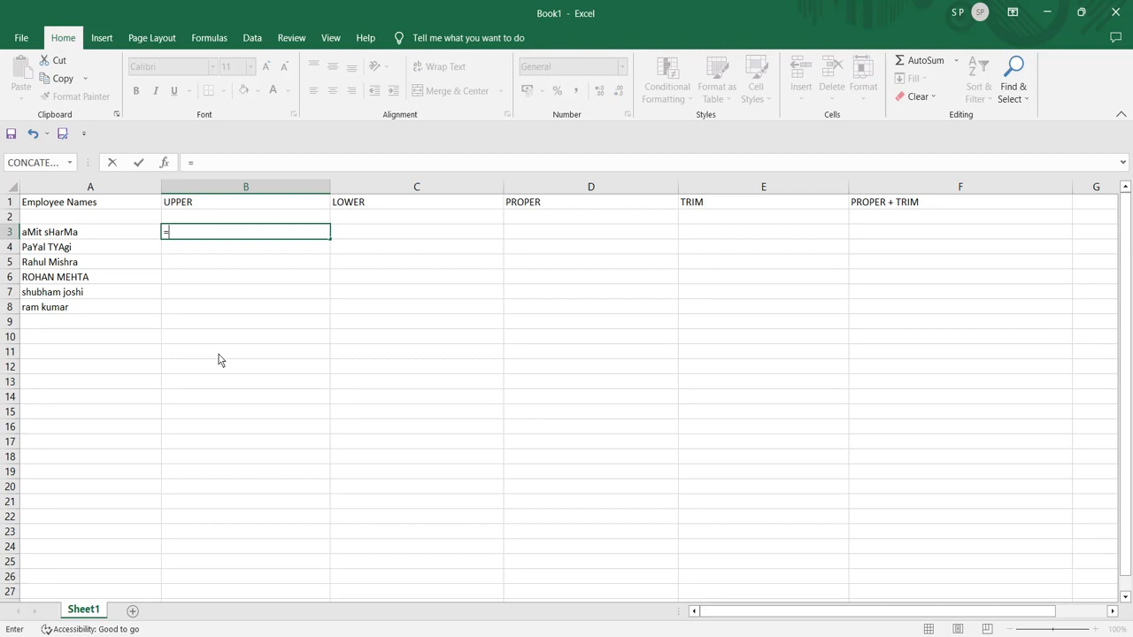
{"action": "type", "text": "U"}
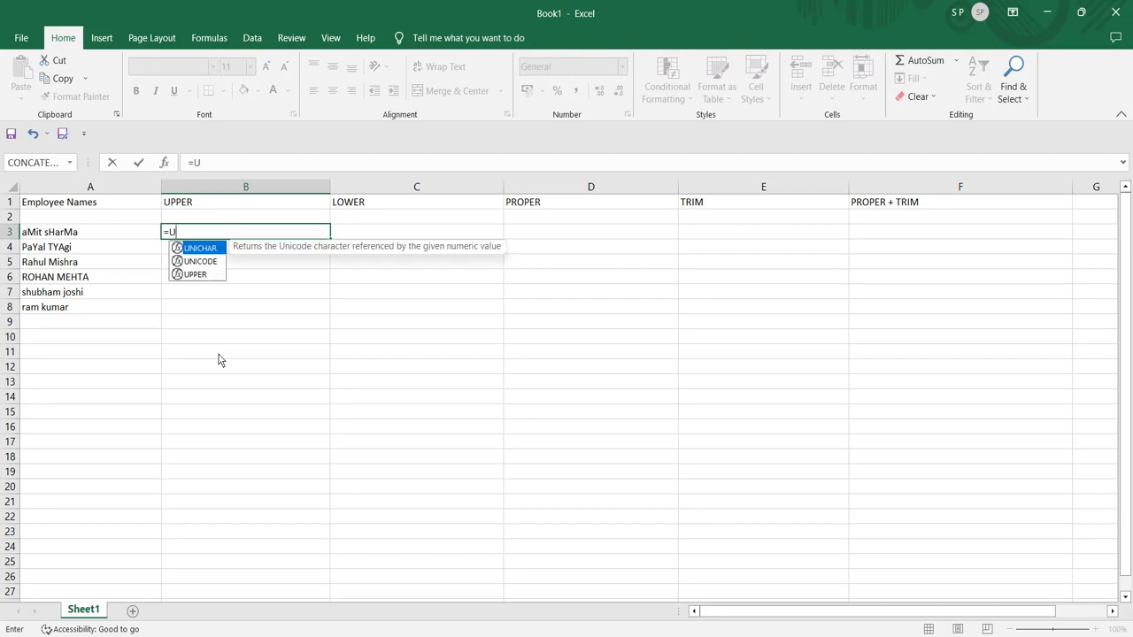
{"action": "type", "text": "PP"}
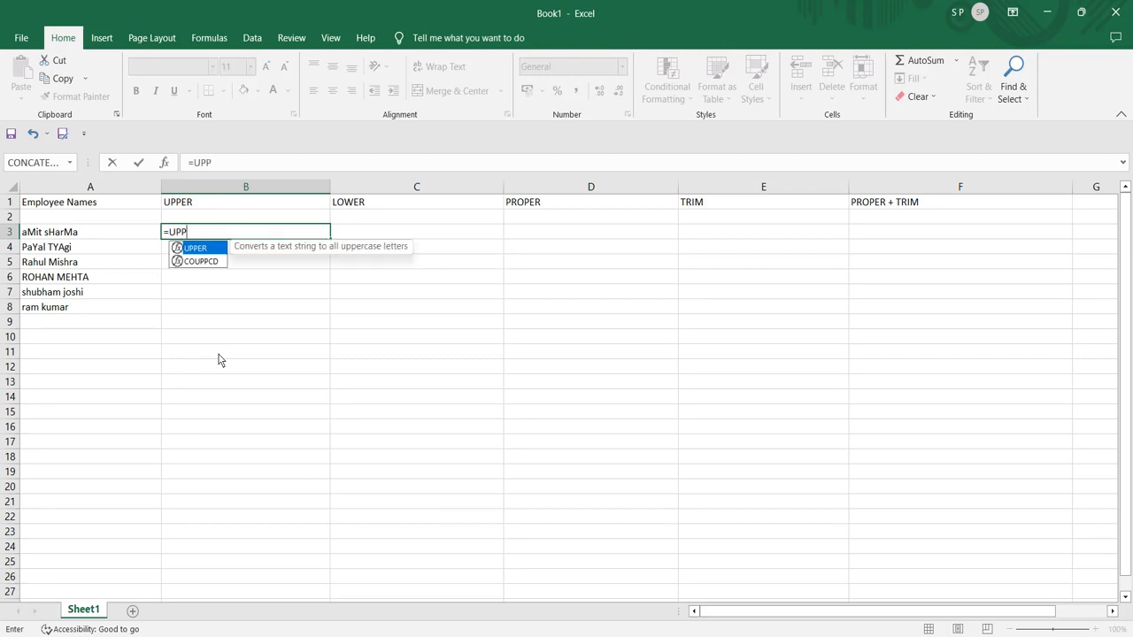
{"action": "double_click", "coordinate": [196, 252]}
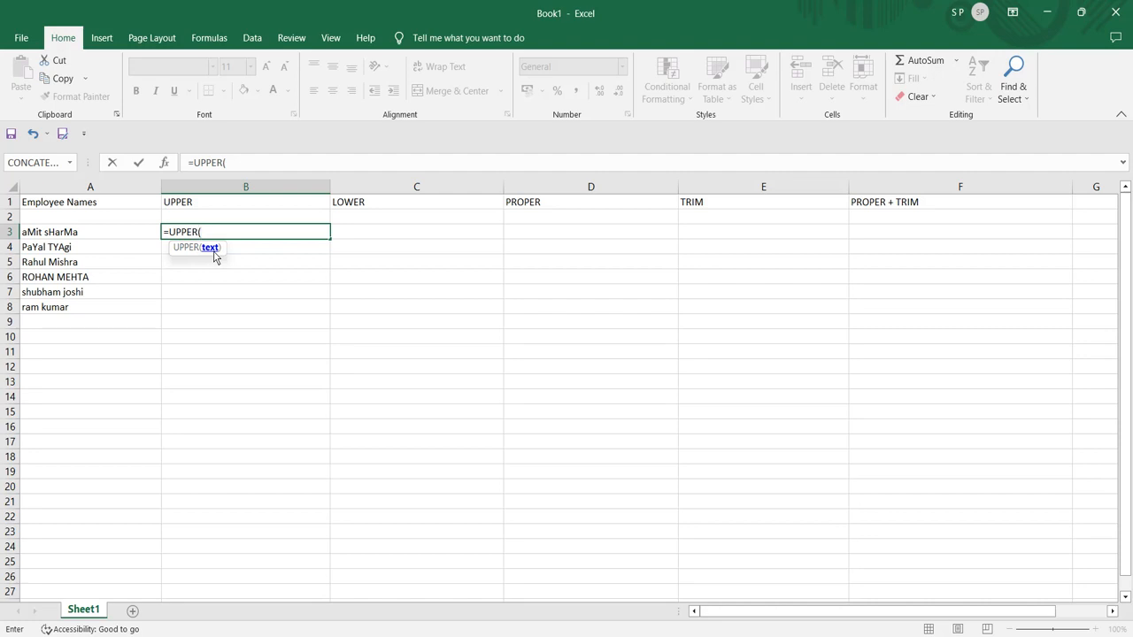
{"action": "left_click", "coordinate": [100, 236]}
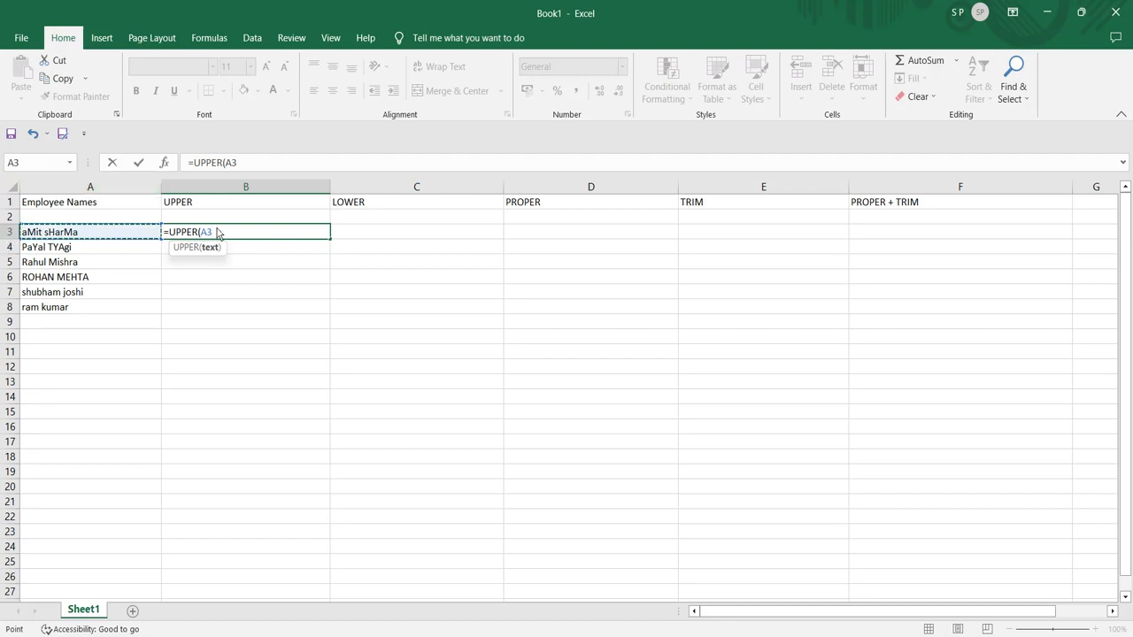
{"action": "type", "text": ")"}
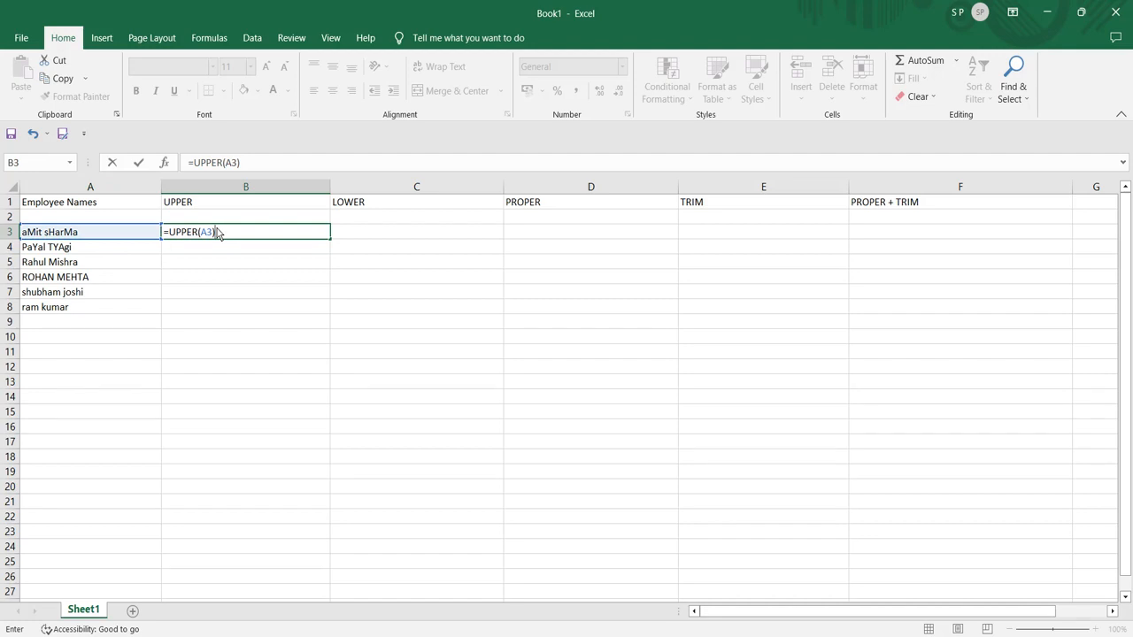
{"action": "key", "text": "Return"}
- Compare the original name in A3 with the UPPER result in B3, and review the rows still lacking a formula
{"action": "left_click", "coordinate": [221, 234]}
{"action": "left_click", "coordinate": [77, 238]}
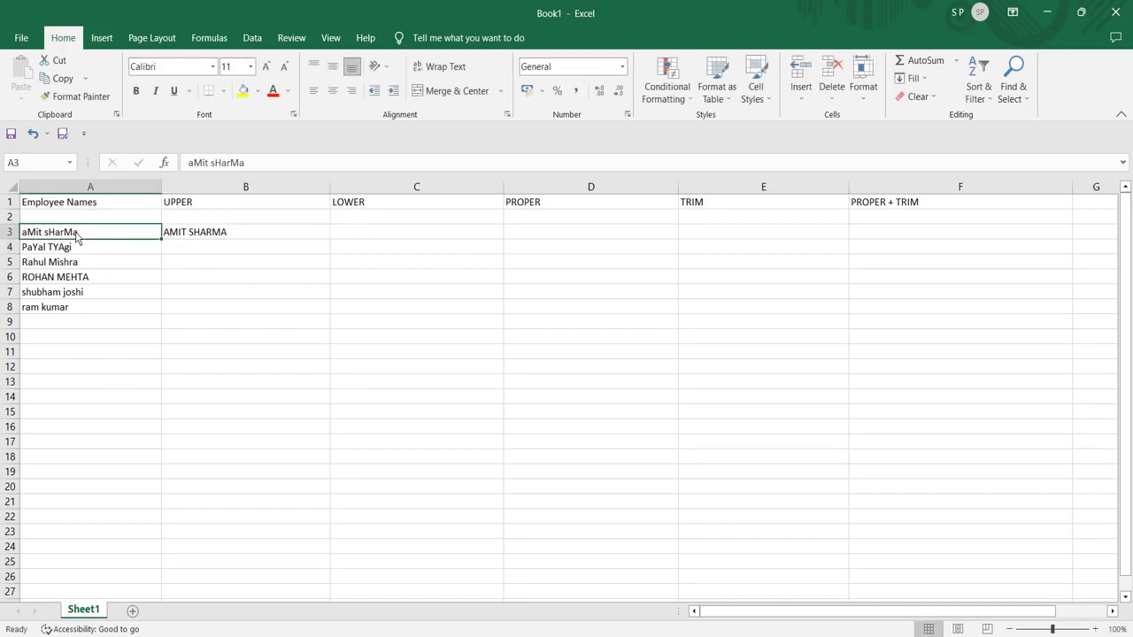
{"action": "left_click", "coordinate": [182, 240]}
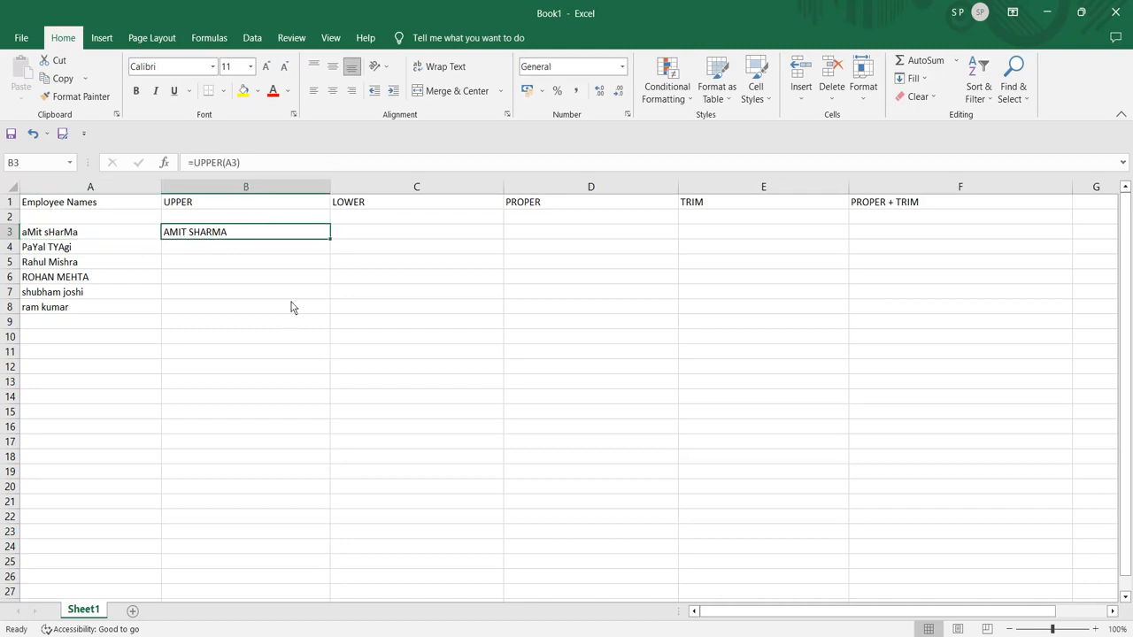
{"action": "left_click", "coordinate": [65, 235]}
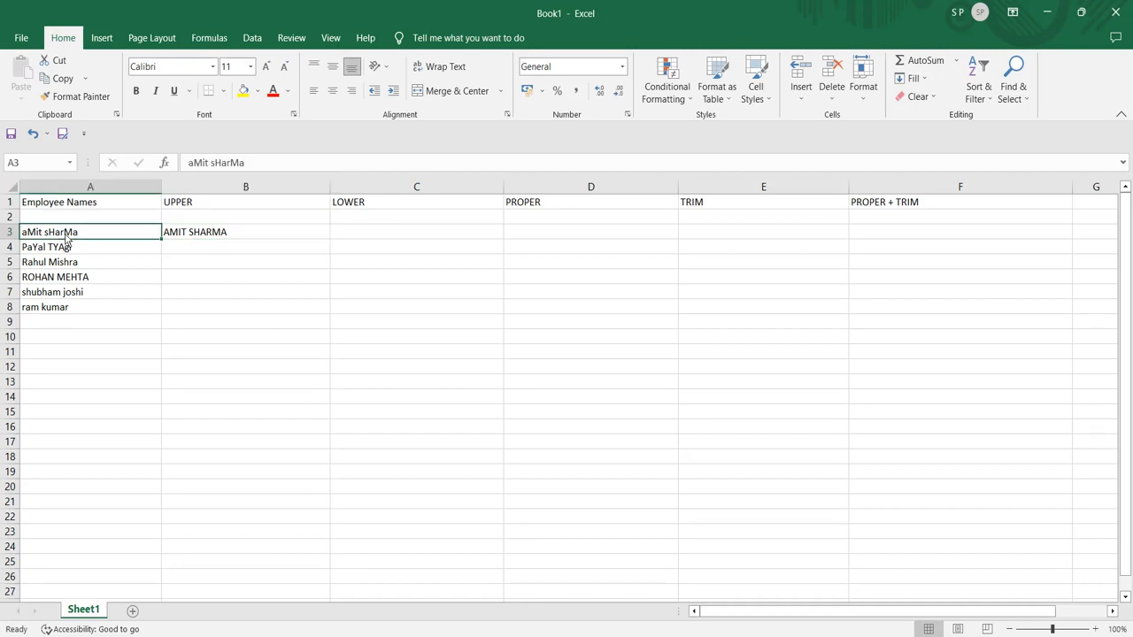
{"action": "left_click", "coordinate": [186, 237]}
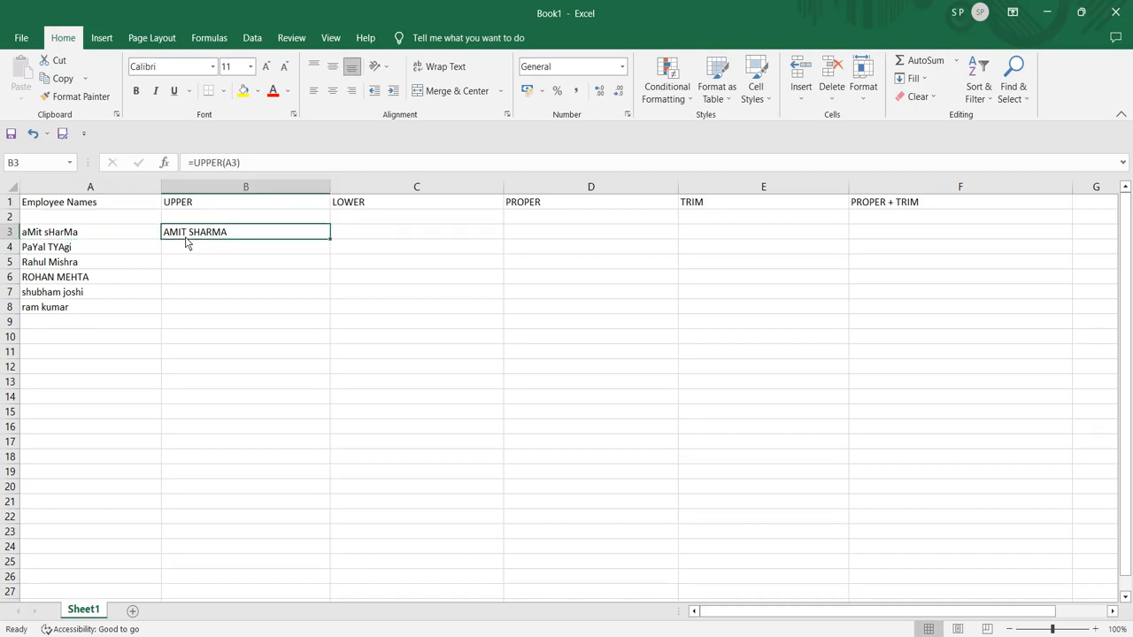
{"action": "left_click", "coordinate": [112, 254]}
{"action": "left_click", "coordinate": [111, 264]}
{"action": "left_click", "coordinate": [111, 279]}
{"action": "left_click", "coordinate": [186, 267]}
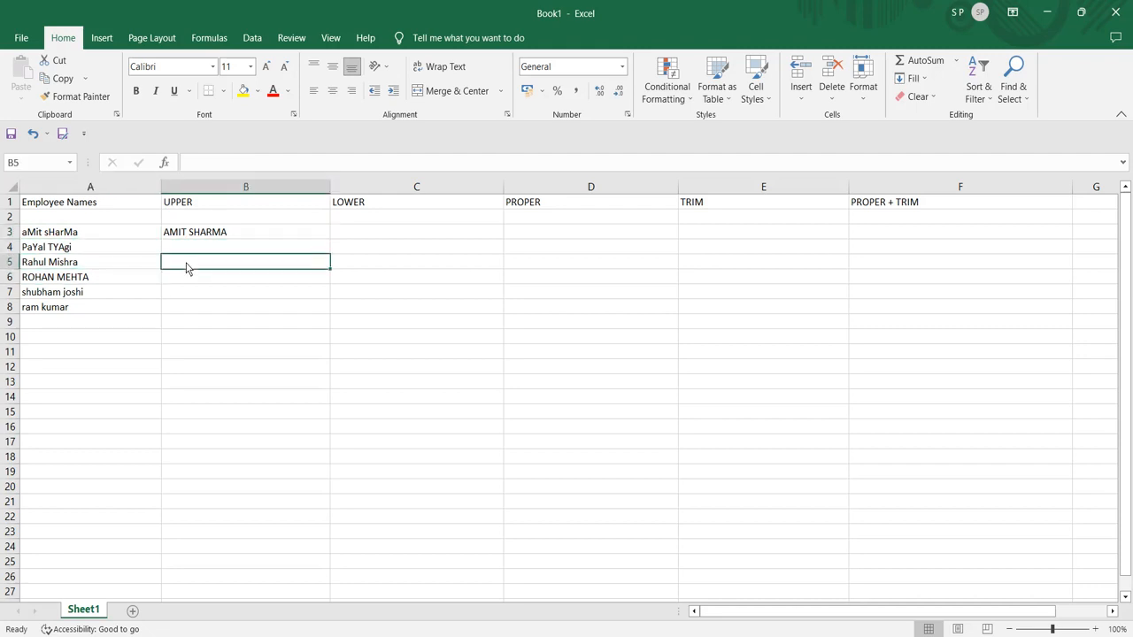
{"action": "left_click", "coordinate": [204, 248]}
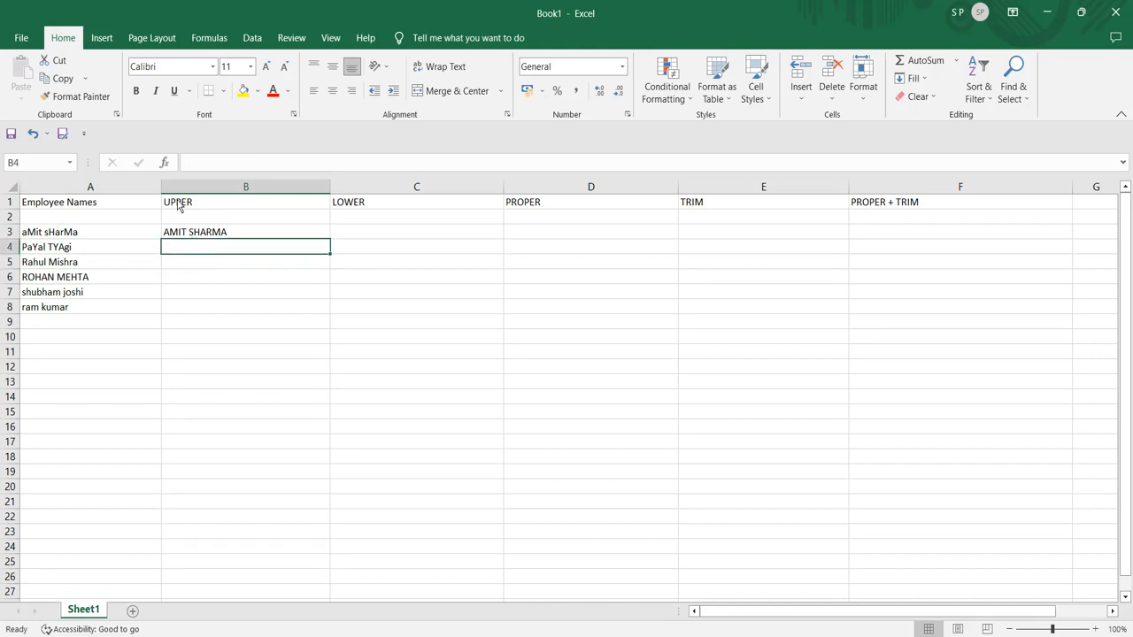
- Fill the UPPER formula from B3 down through B8 for the remaining employee names
{"action": "left_click", "coordinate": [189, 234]}
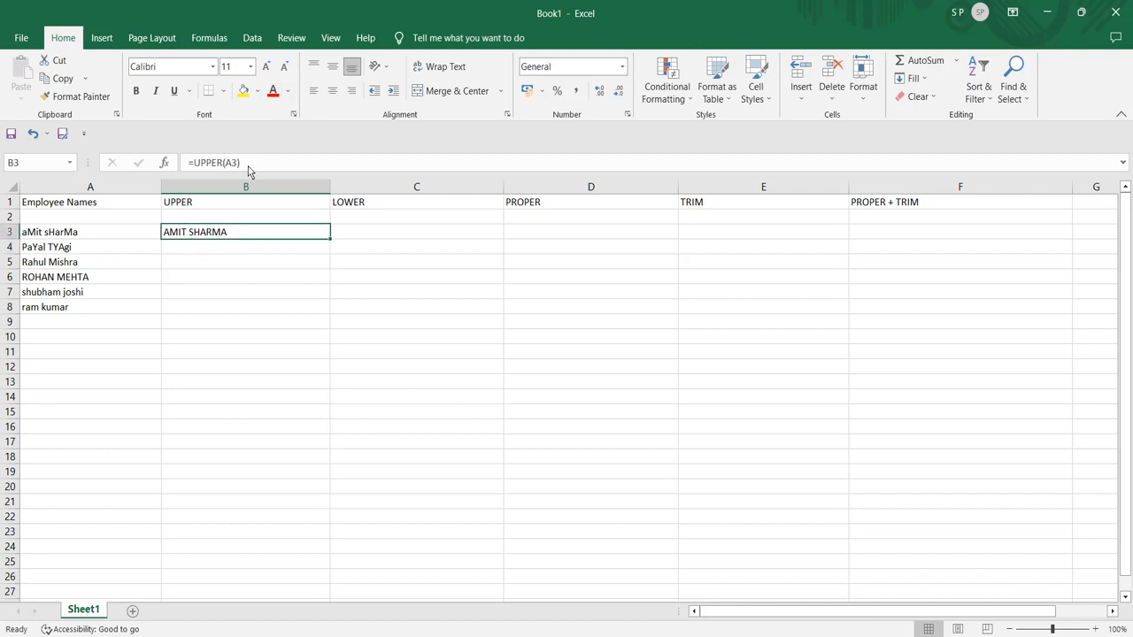
{"action": "double_click", "coordinate": [329, 243]}
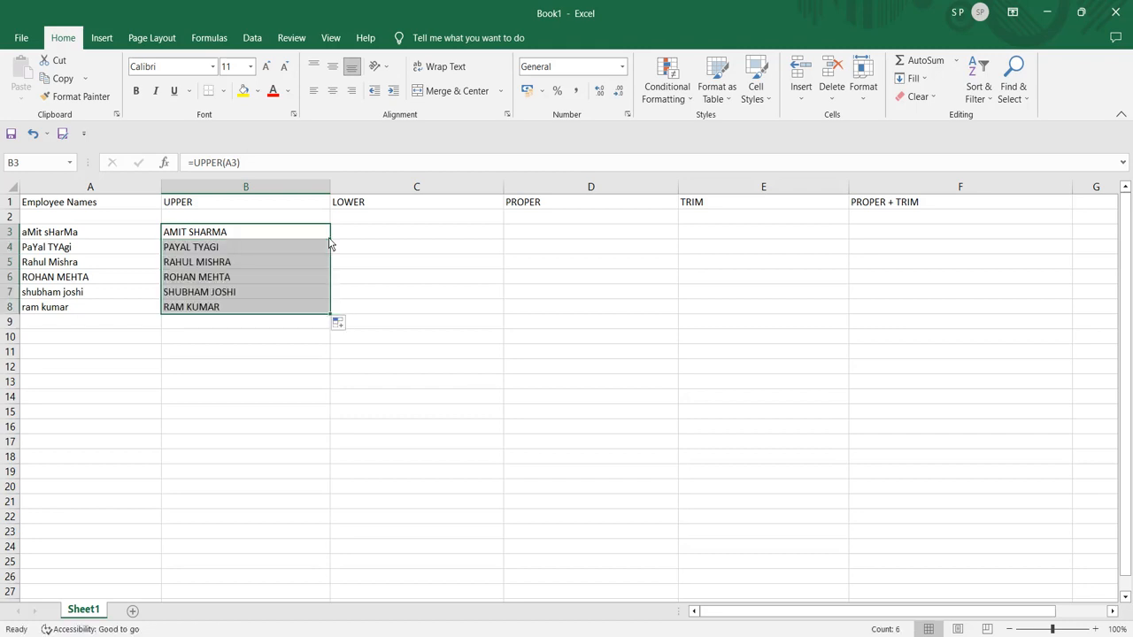
{"action": "left_click", "coordinate": [292, 381]}
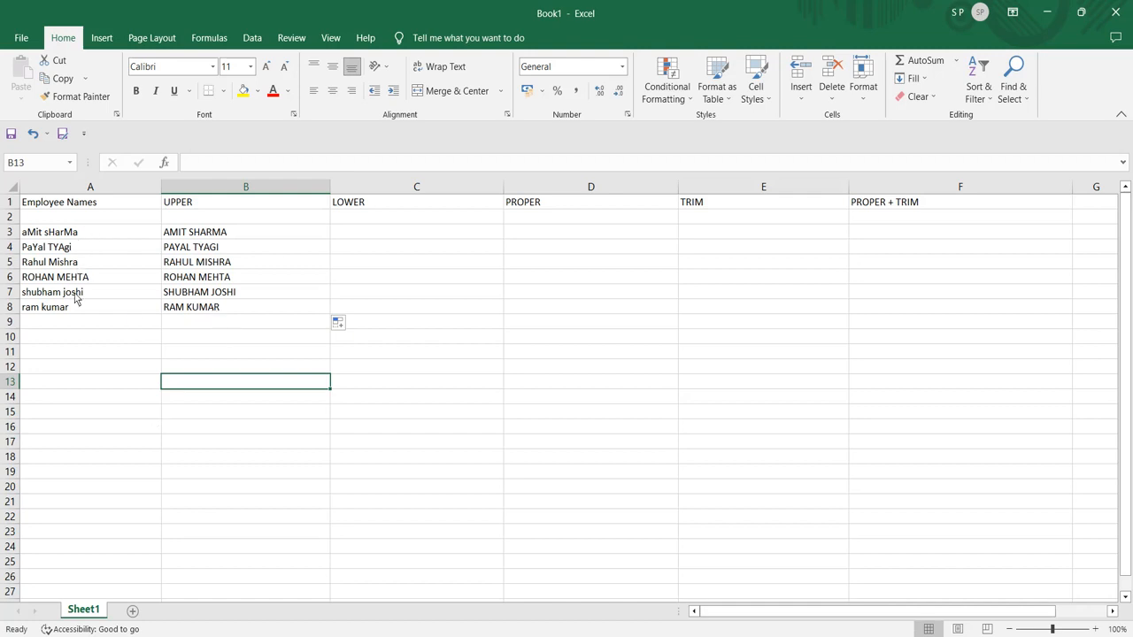
{"action": "left_click", "coordinate": [68, 237]}
{"action": "left_click", "coordinate": [72, 310]}
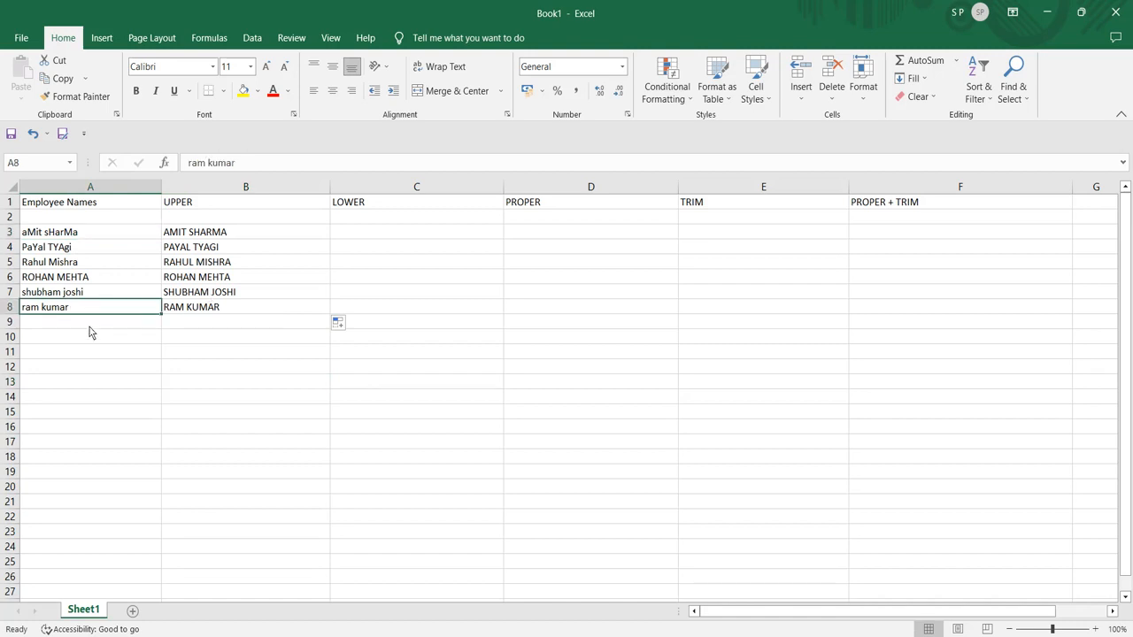
{"action": "left_click", "coordinate": [238, 237]}
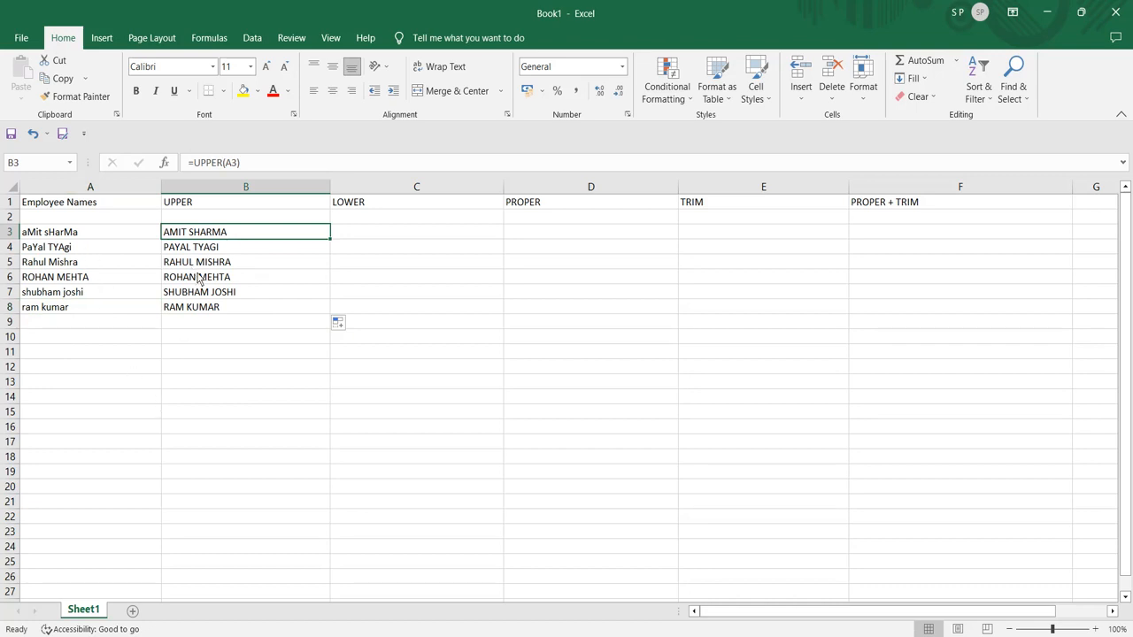
{"action": "left_click", "coordinate": [188, 207]}
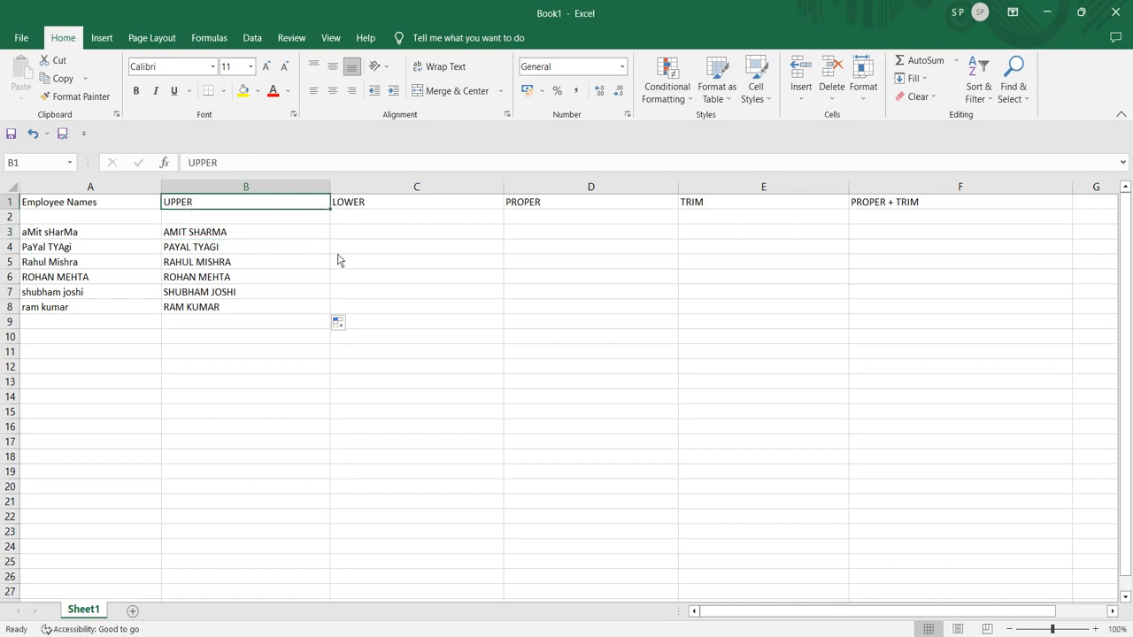
- Enter the formula =LOWER(A3) in cell C3 to convert the first employee name to lowercase
{"action": "left_click", "coordinate": [395, 203]}
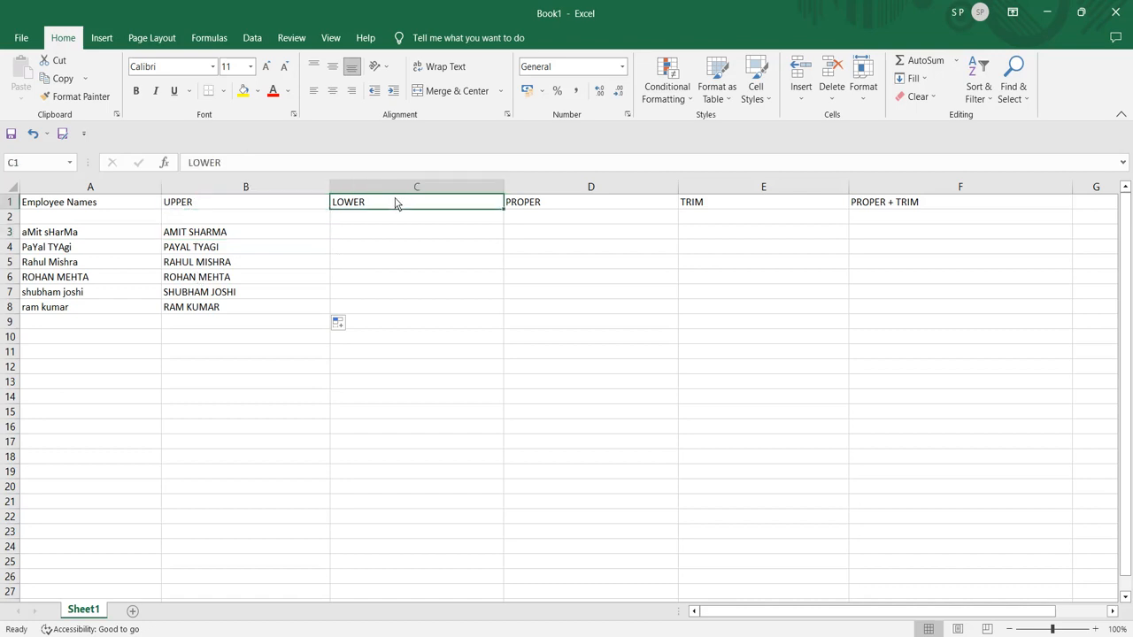
{"action": "left_click", "coordinate": [359, 235]}
{"action": "type", "text": "="}
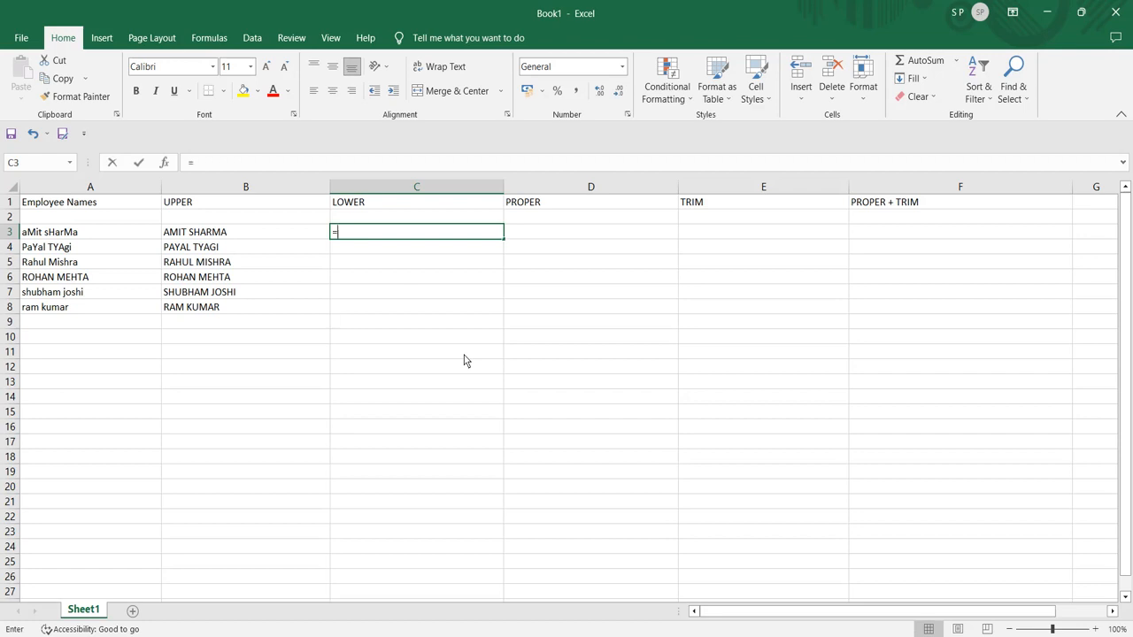
{"action": "type", "text": "LOW"}
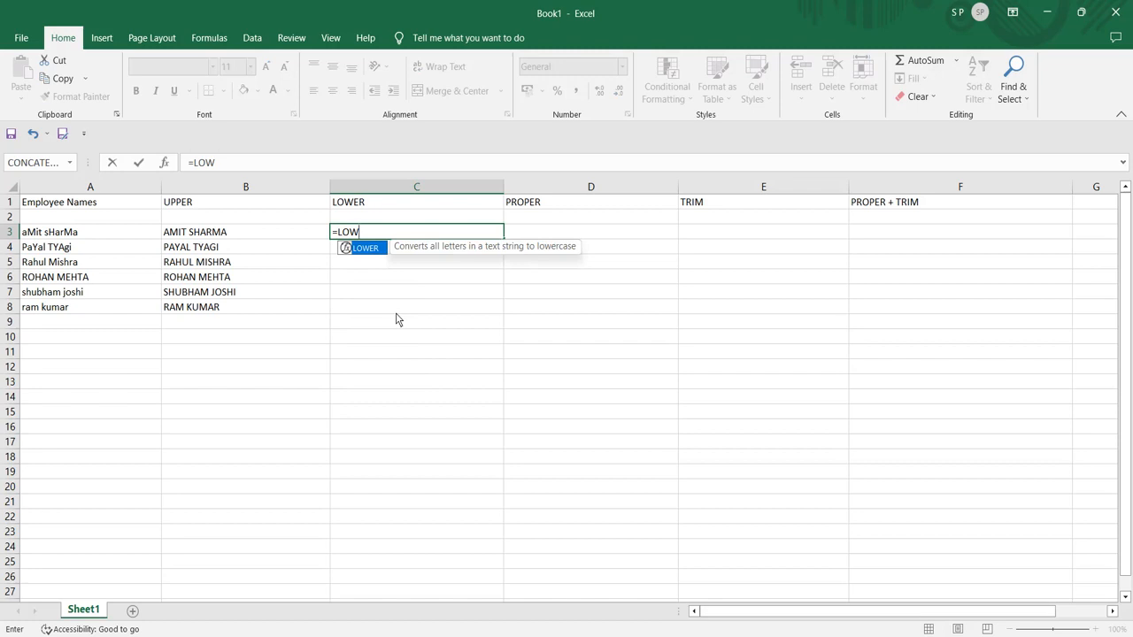
{"action": "key", "text": "Tab"}
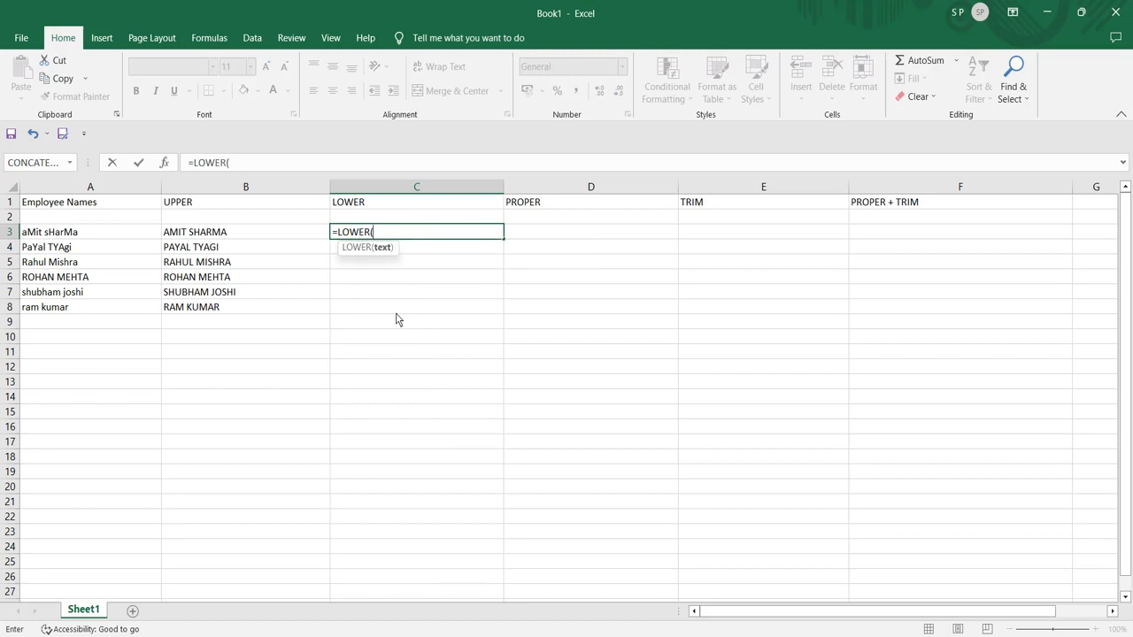
{"action": "left_click", "coordinate": [87, 235]}
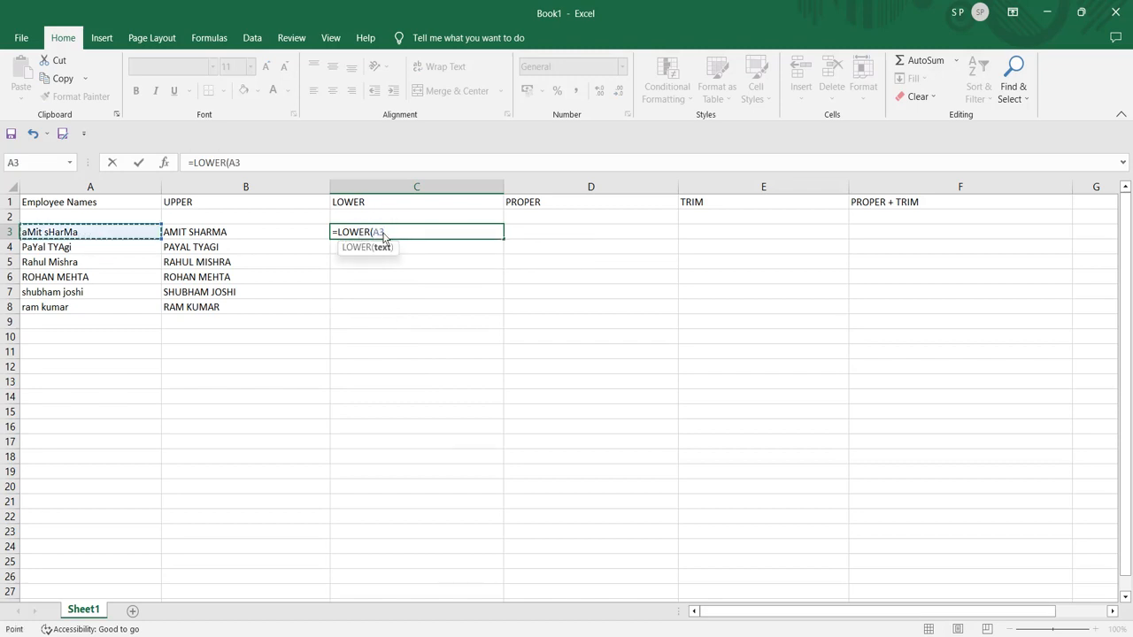
{"action": "type", "text": ")"}
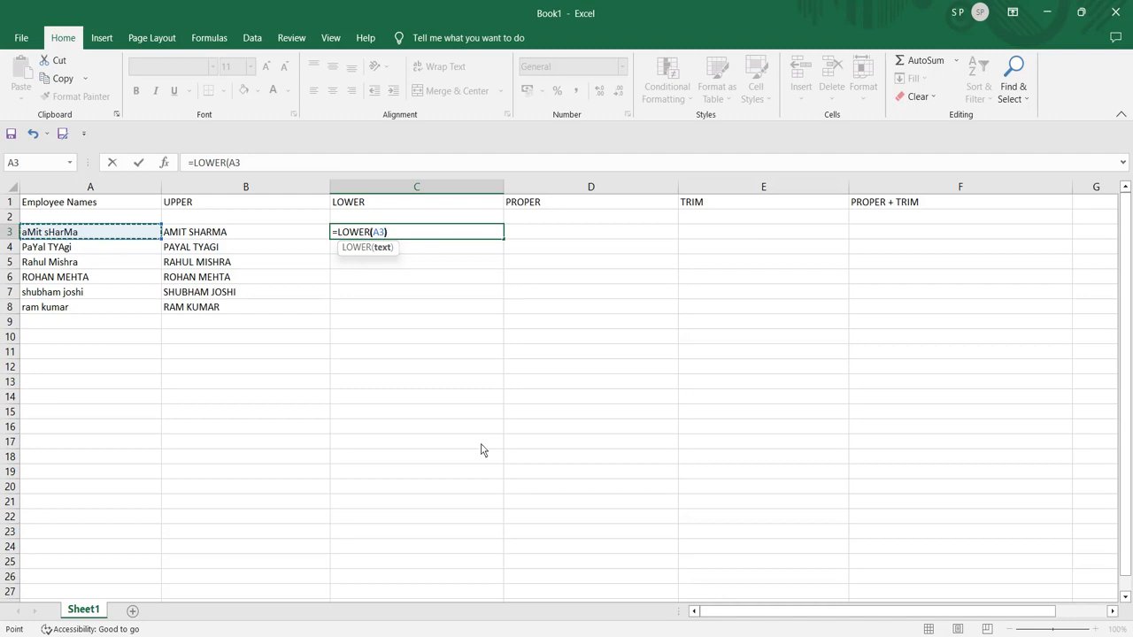
{"action": "key", "text": "Return"}
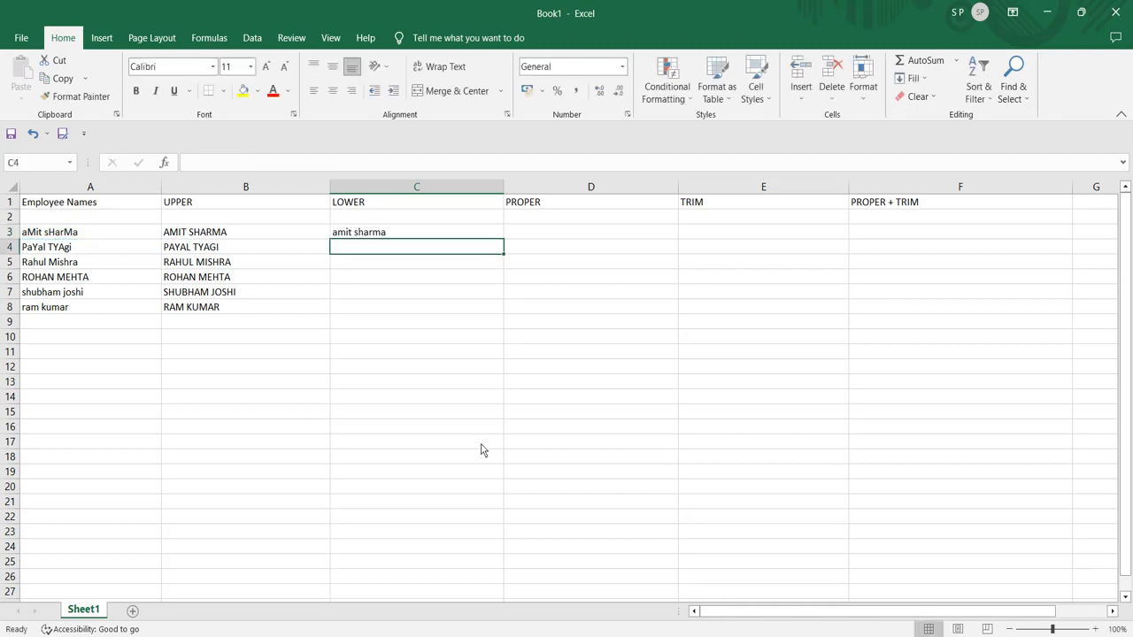
- Fill the LOWER formula from C3 down through C8 for the remaining employee names
{"action": "left_click", "coordinate": [79, 235]}
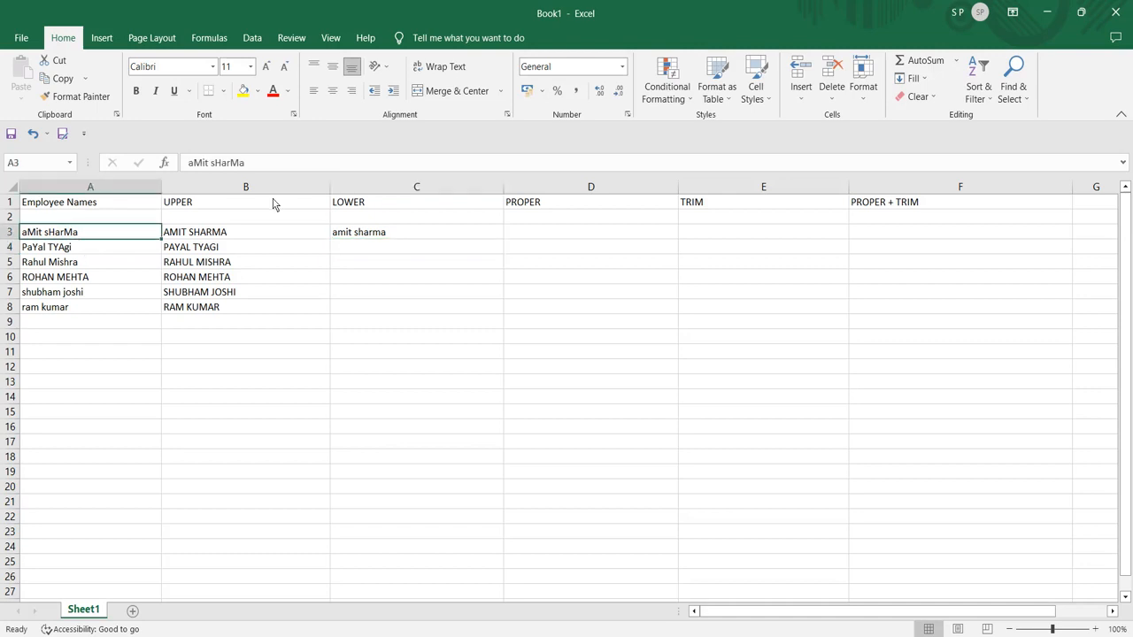
{"action": "left_click", "coordinate": [357, 239]}
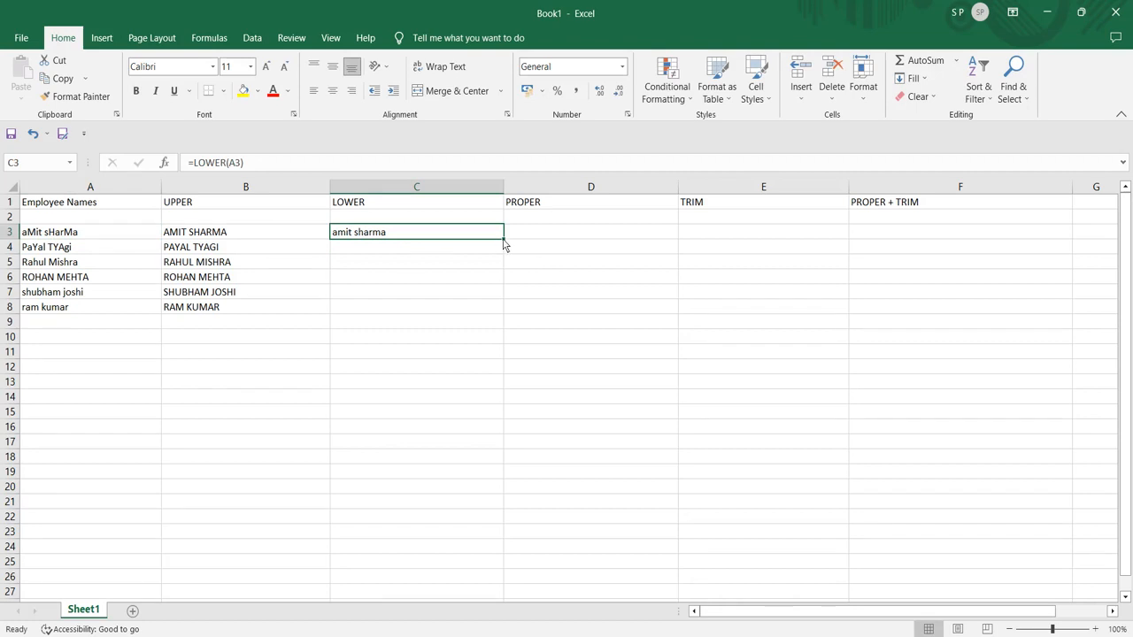
{"action": "left_click_drag", "start_coordinate": [503, 239], "coordinate": [504, 311]}
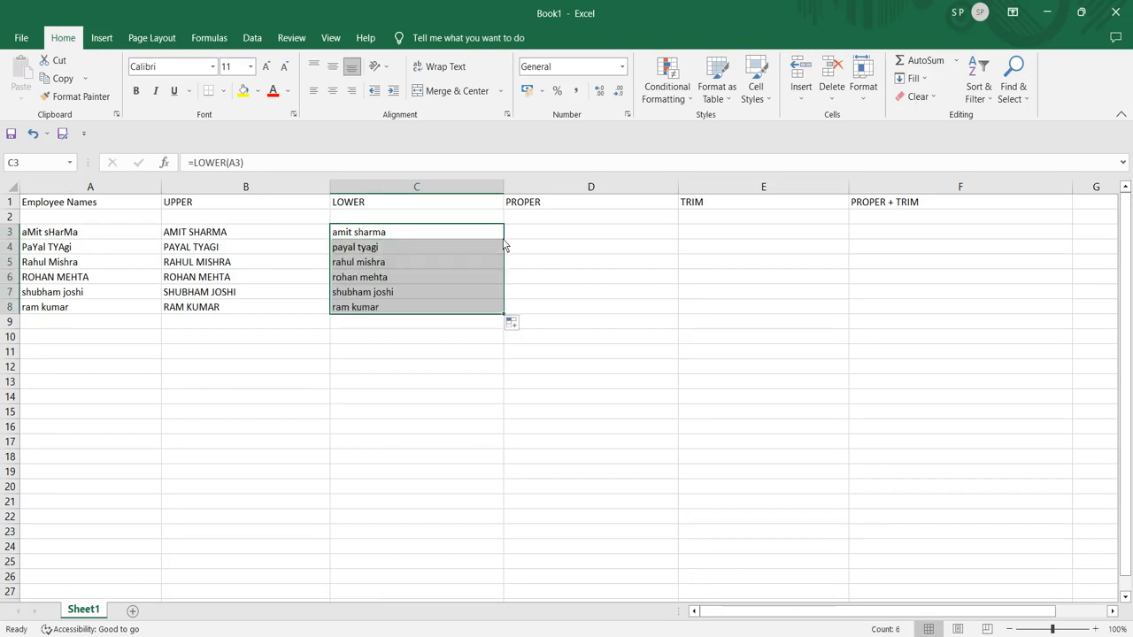
{"action": "left_click", "coordinate": [361, 336]}
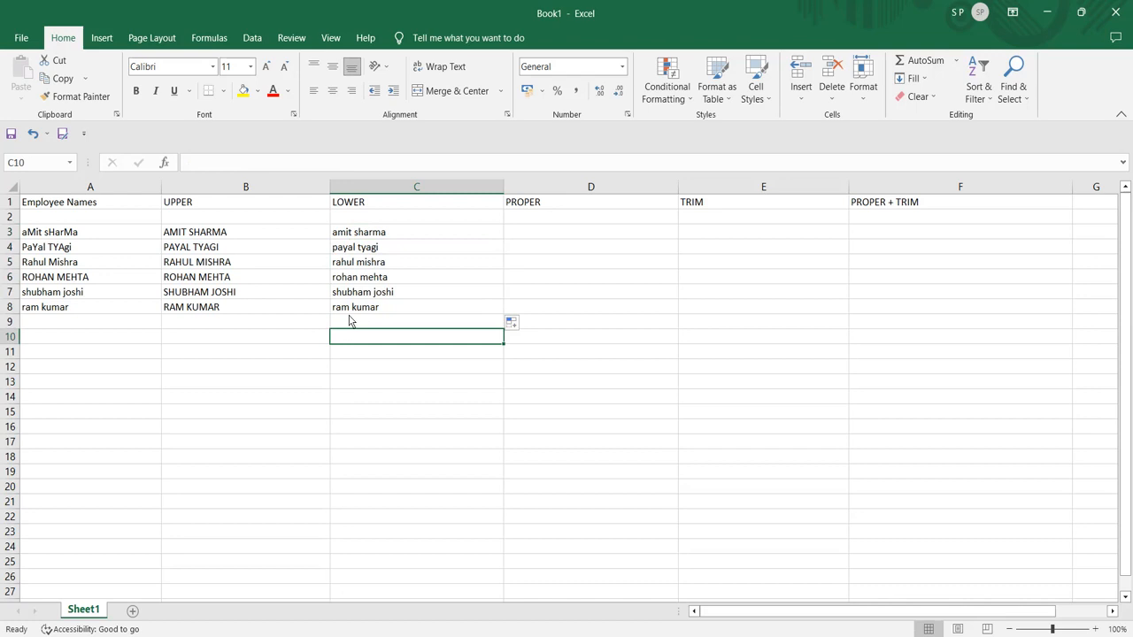
{"action": "left_click", "coordinate": [55, 236]}
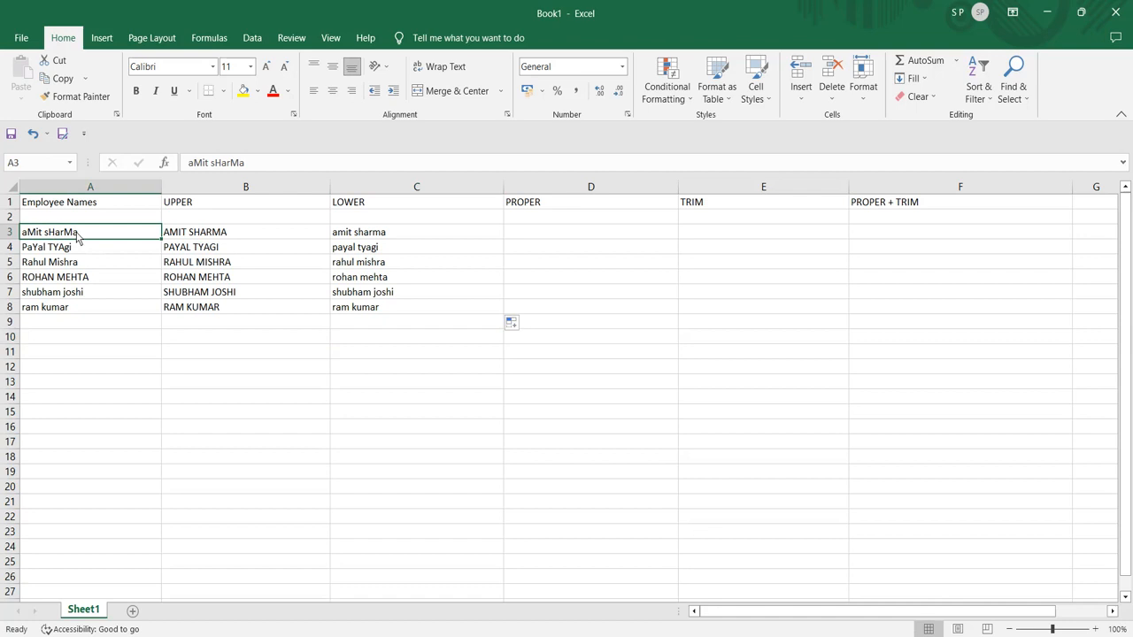
{"action": "left_click", "coordinate": [27, 268]}
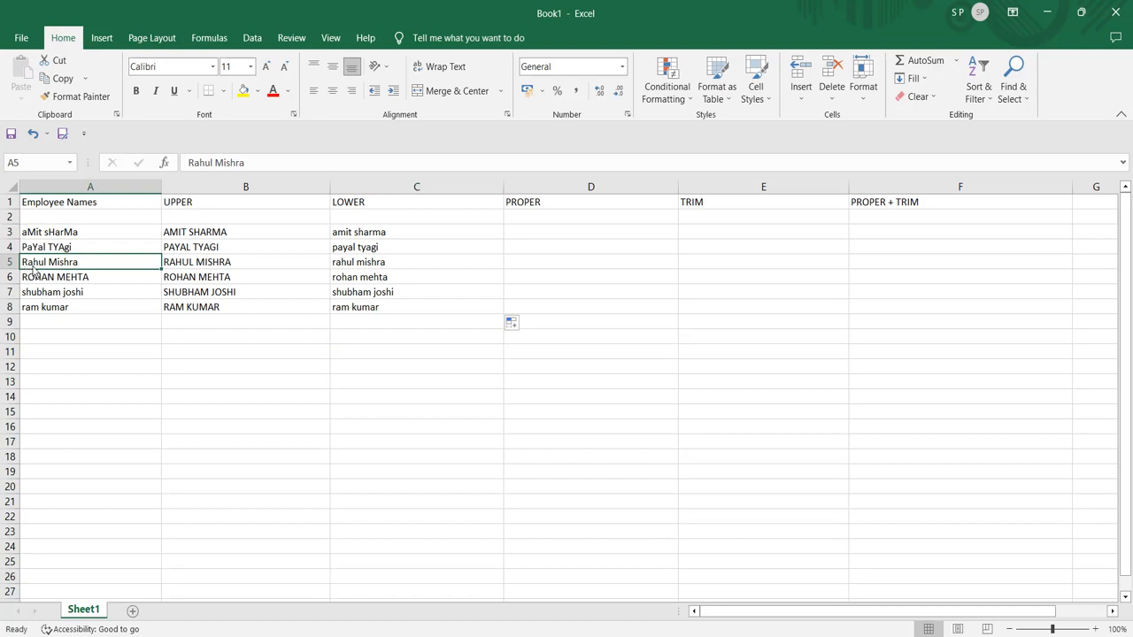
- Compare the original names in A6 to A8 with their LOWER results in column C
{"action": "left_click", "coordinate": [64, 282]}
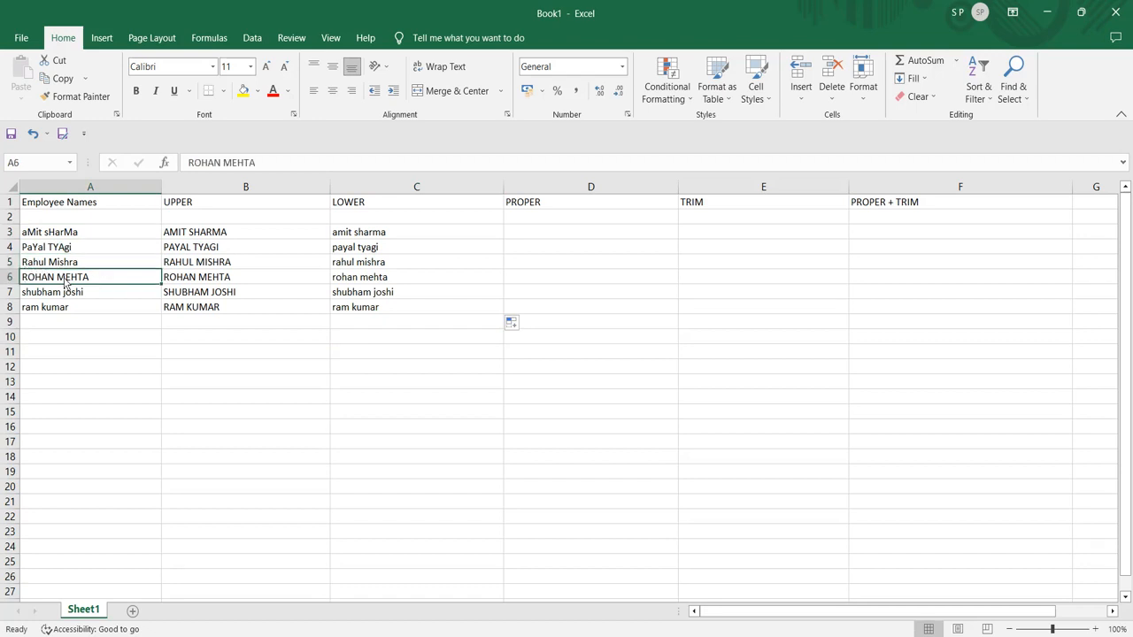
{"action": "left_click", "coordinate": [83, 292]}
{"action": "left_click", "coordinate": [80, 309]}
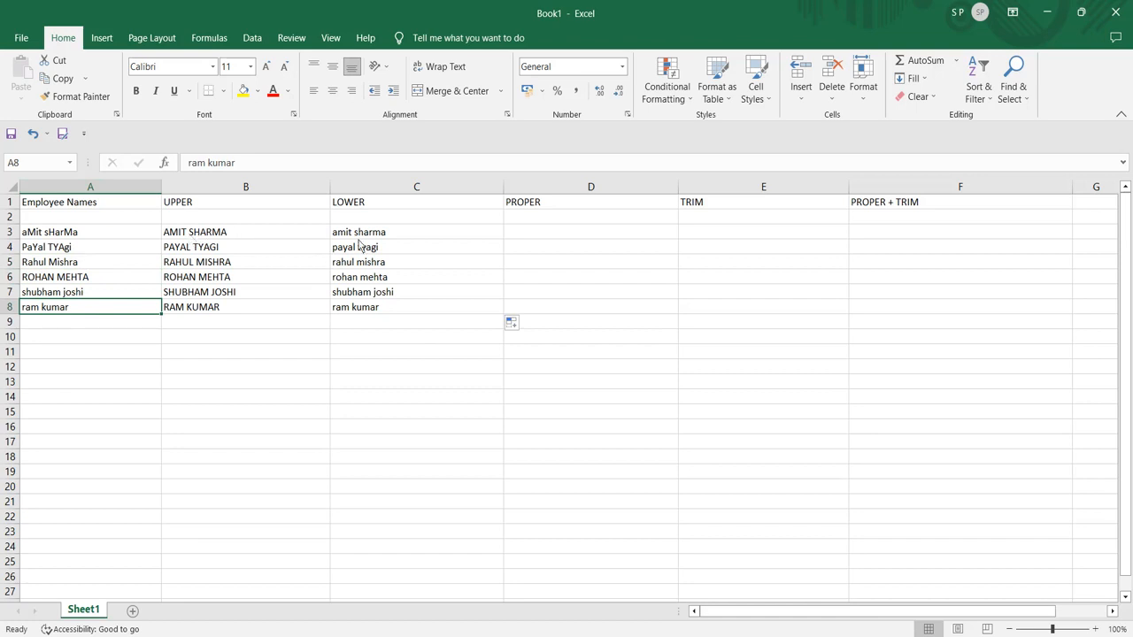
{"action": "left_click", "coordinate": [531, 237]}
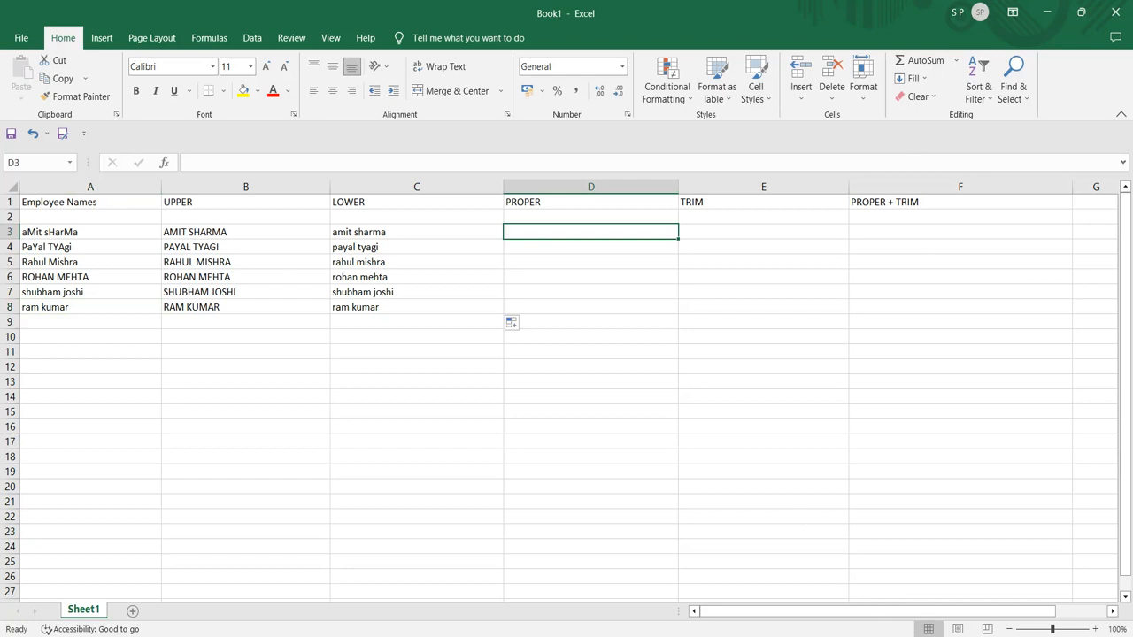
{"action": "left_click", "coordinate": [930, 615]}
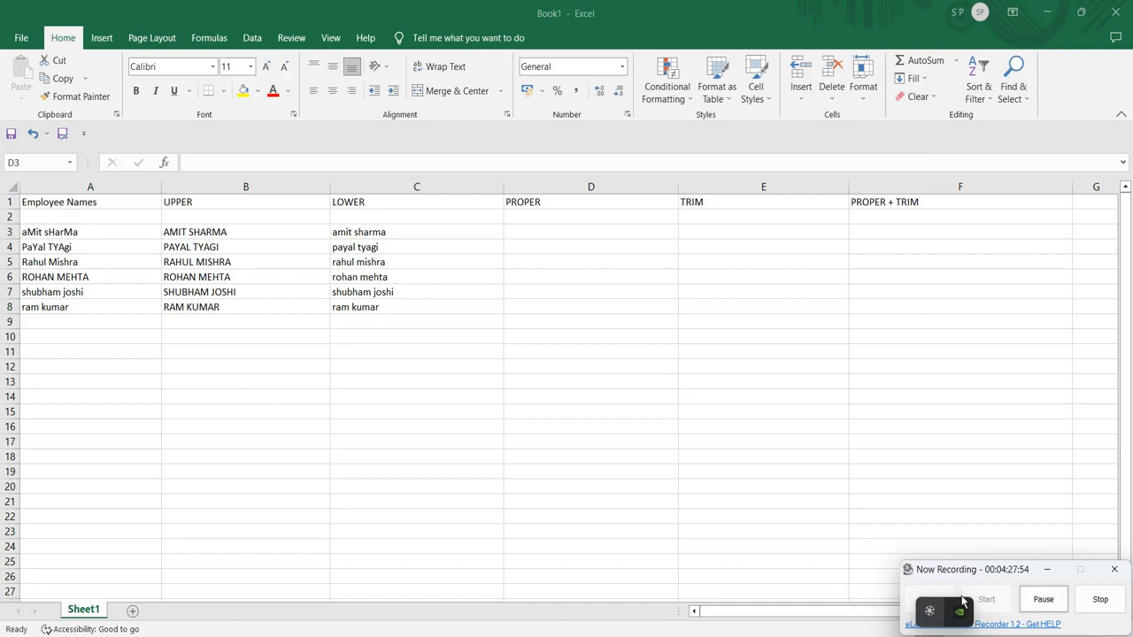
{"action": "left_click", "coordinate": [1100, 600]}
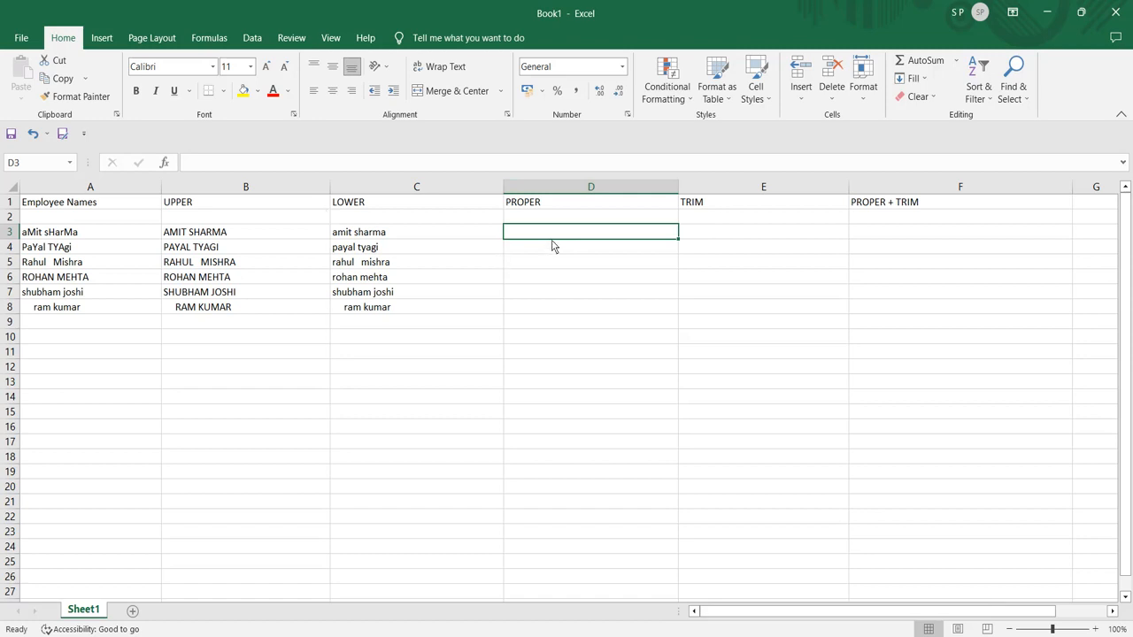
- Examine the names in A5 and A8 for extra spaces and the mixed-case name in A3 against the empty PROPER column
{"action": "left_click", "coordinate": [51, 268]}
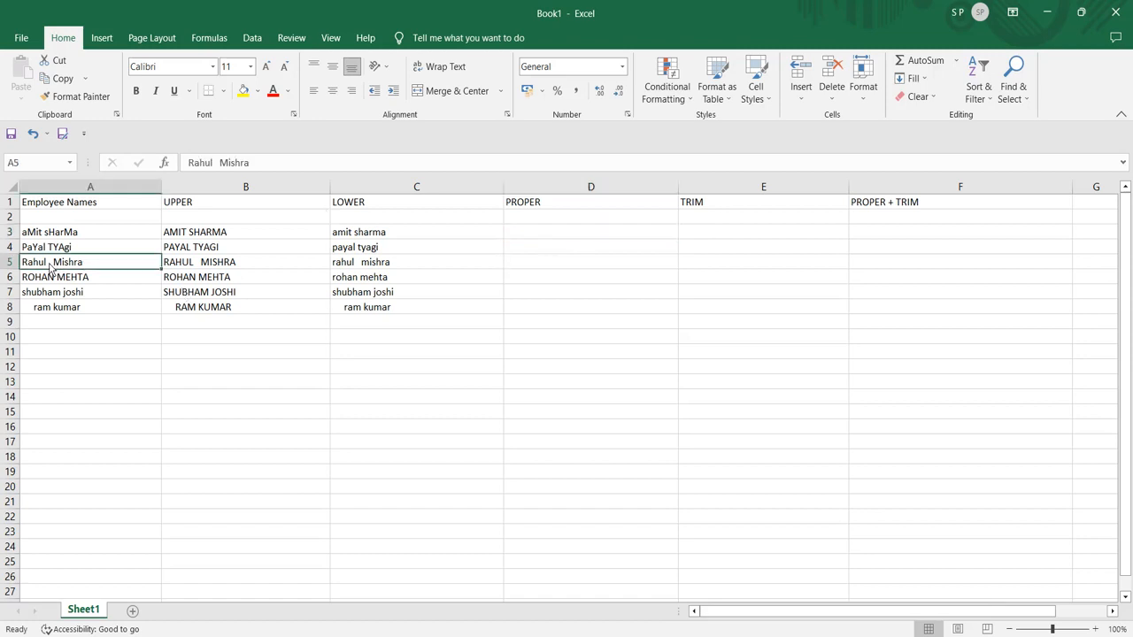
{"action": "left_click", "coordinate": [43, 309]}
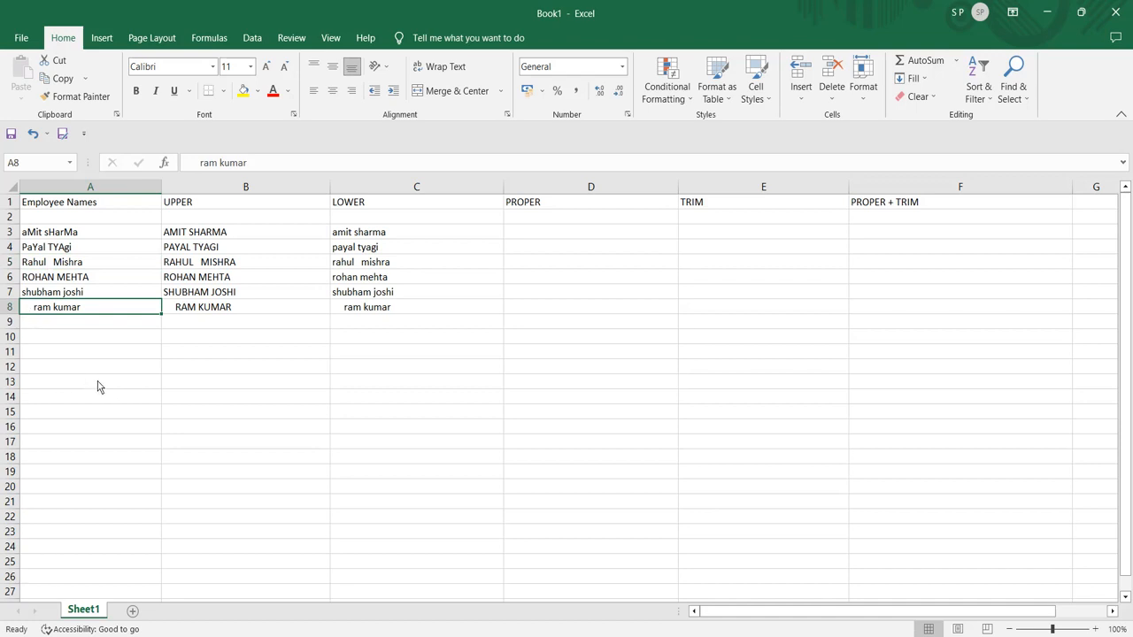
{"action": "left_click", "coordinate": [560, 221]}
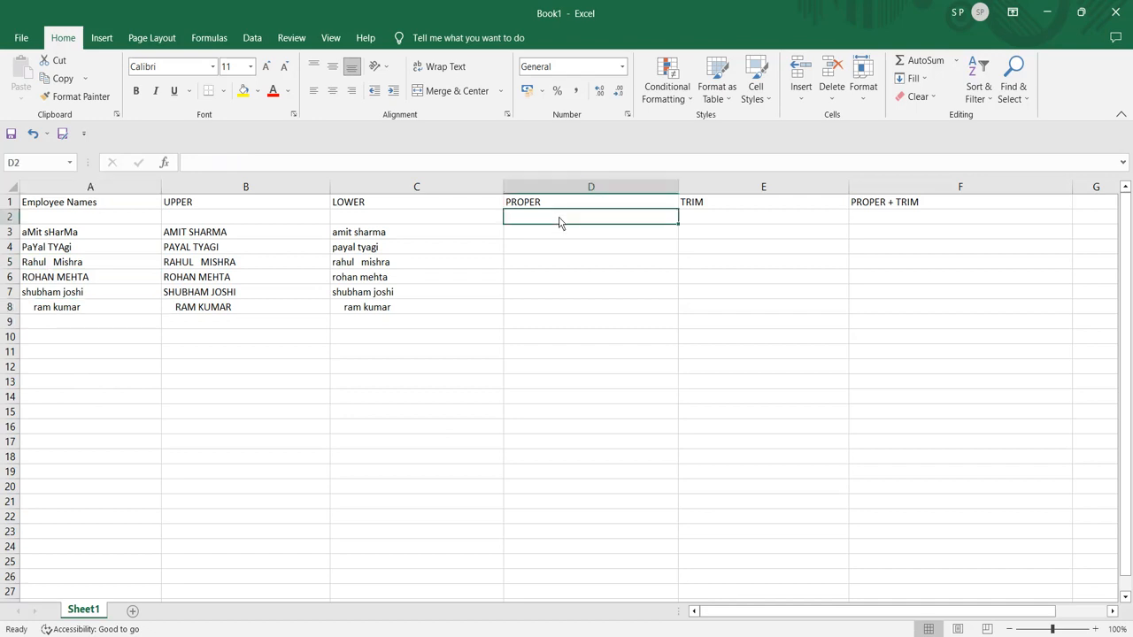
{"action": "left_click", "coordinate": [553, 237]}
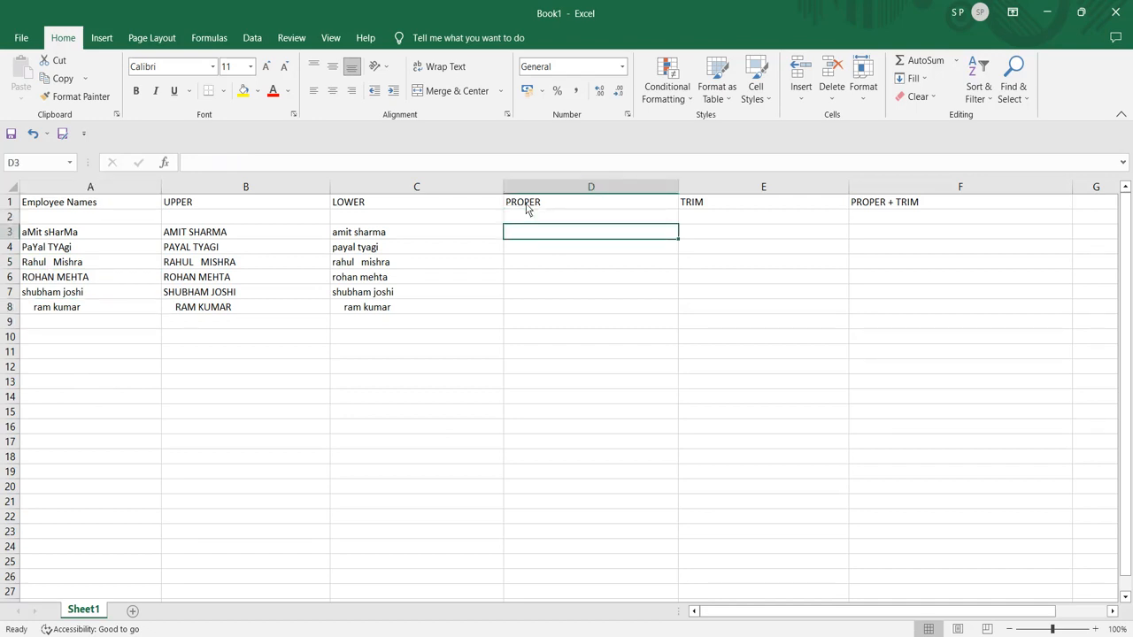
{"action": "left_click", "coordinate": [50, 237]}
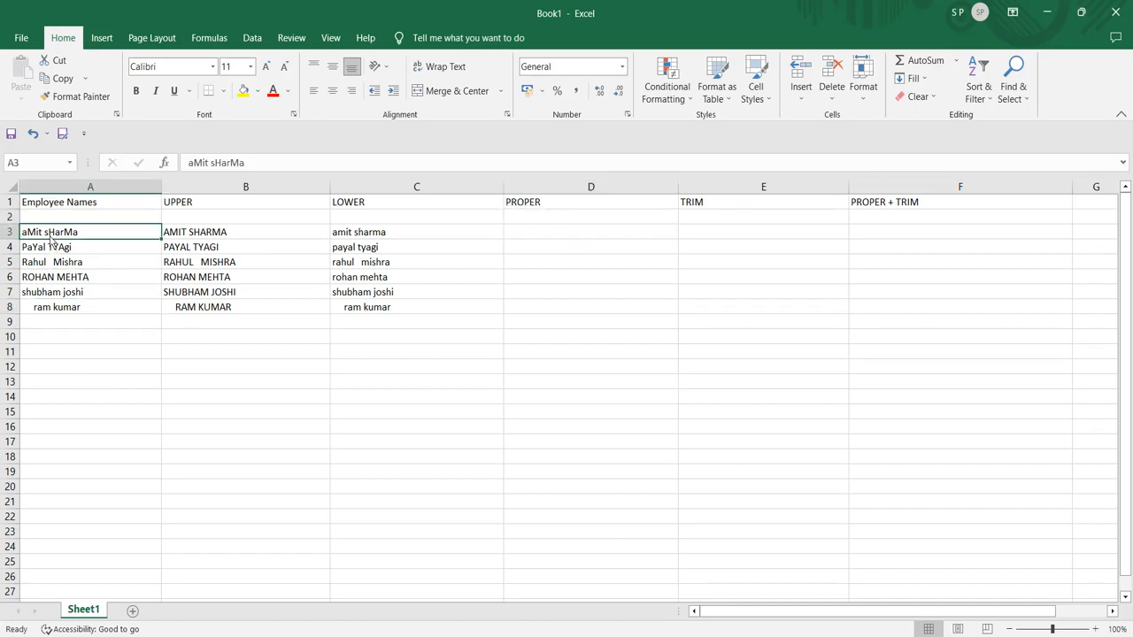
{"action": "left_click", "coordinate": [523, 238]}
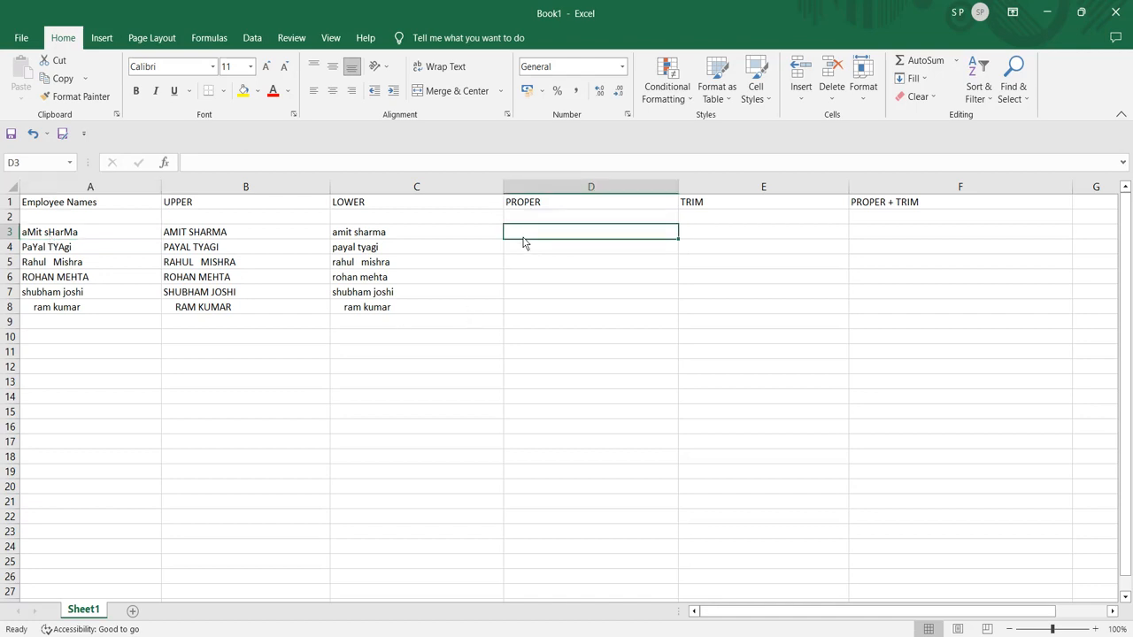
{"action": "left_click", "coordinate": [40, 236]}
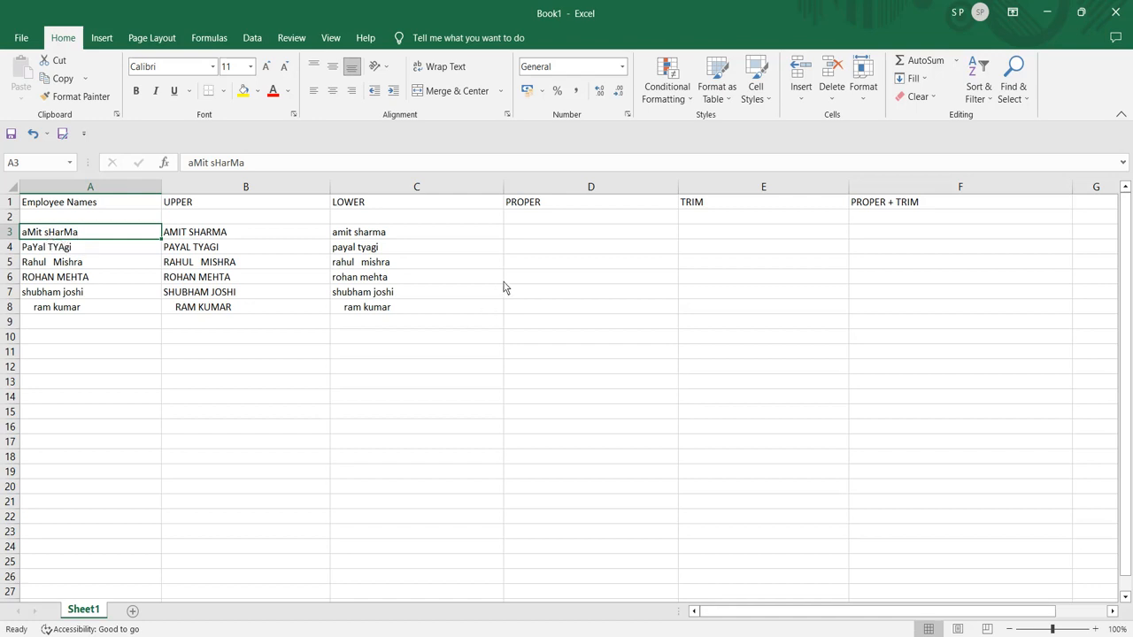
- Enter the formula =PROPER(A3) in cell D3 to capitalize each word of the first employee name
{"action": "left_click", "coordinate": [558, 235]}
{"action": "type", "text": "="}
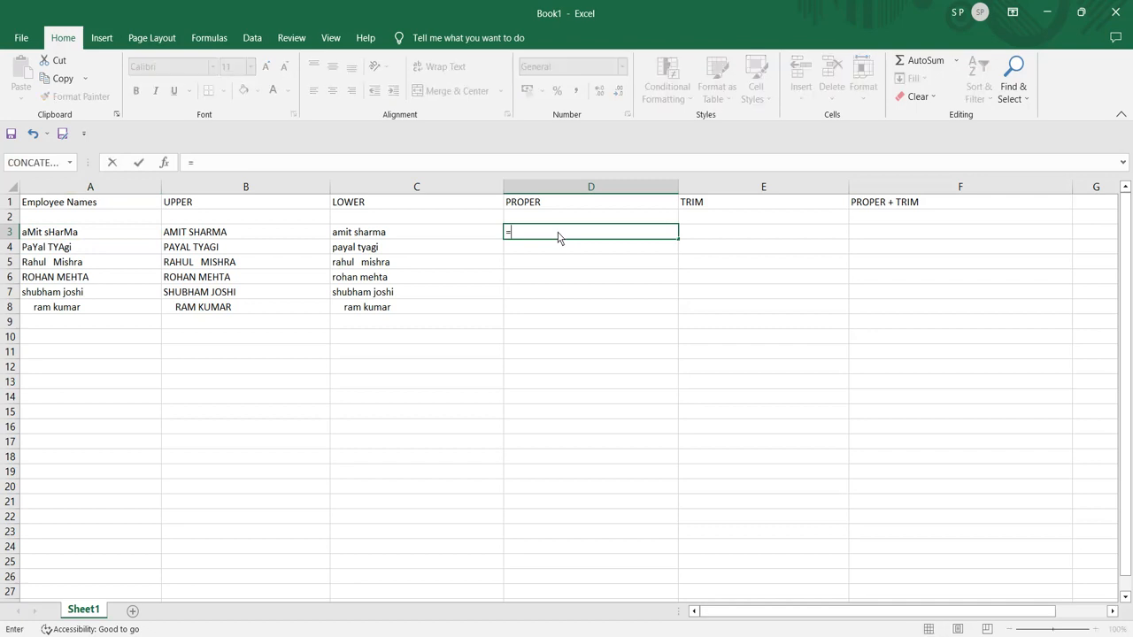
{"action": "type", "text": "PROP"}
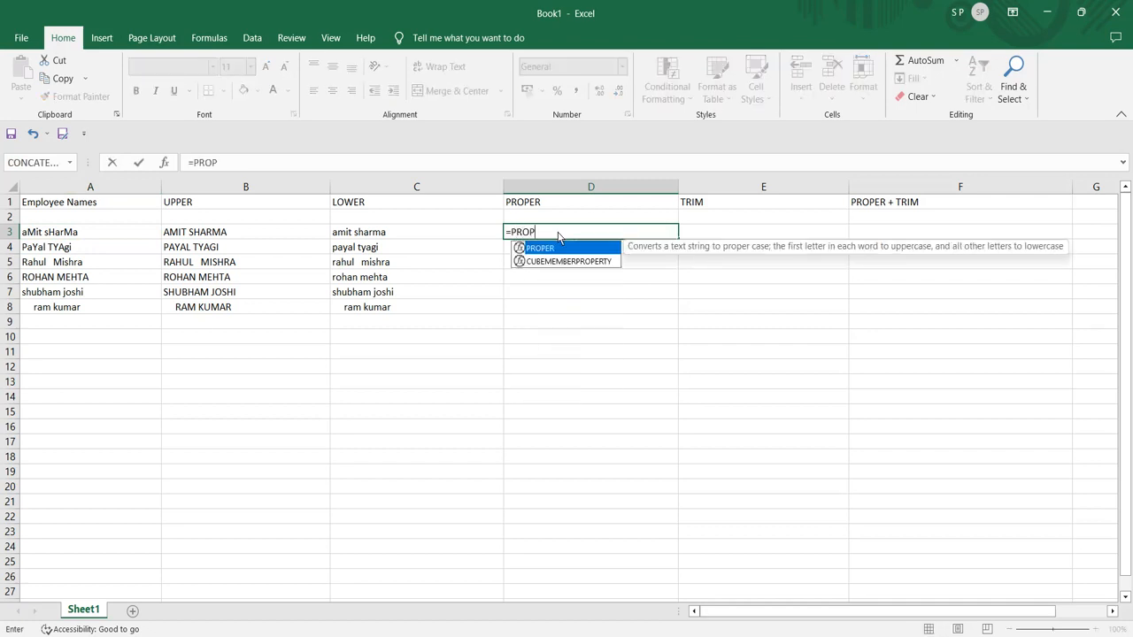
{"action": "key", "text": "Tab"}
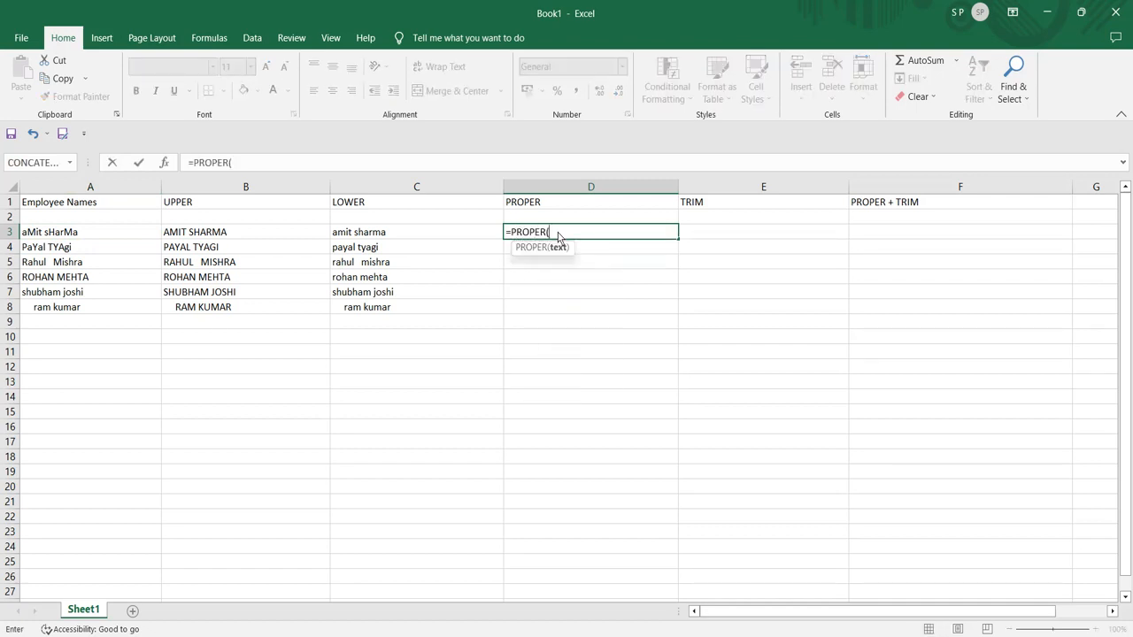
{"action": "left_click", "coordinate": [71, 236]}
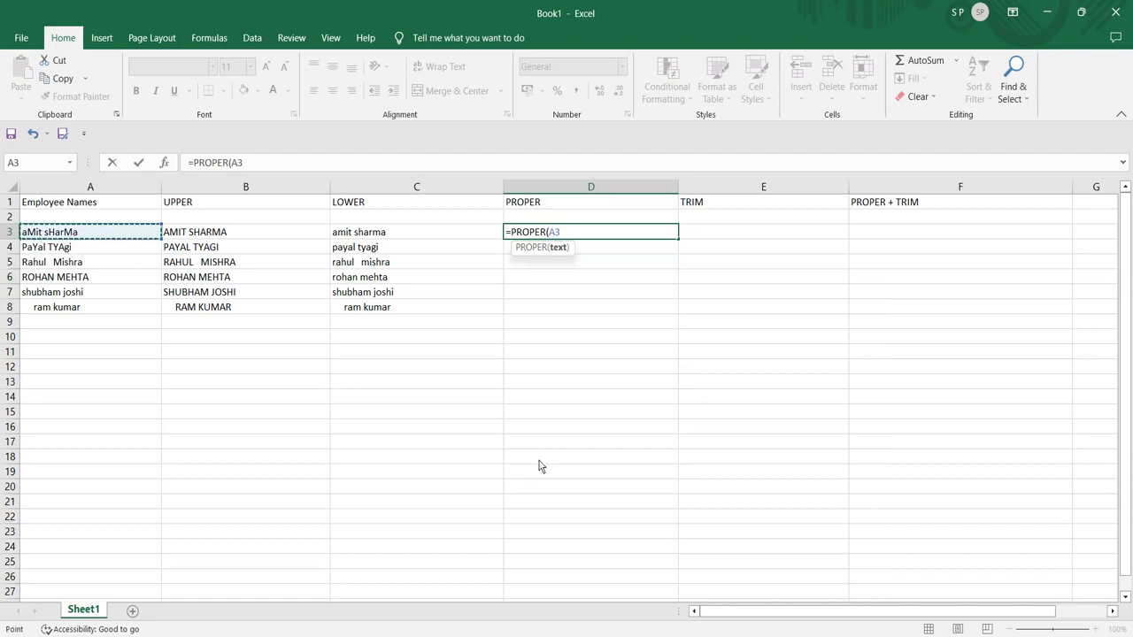
{"action": "type", "text": ")"}
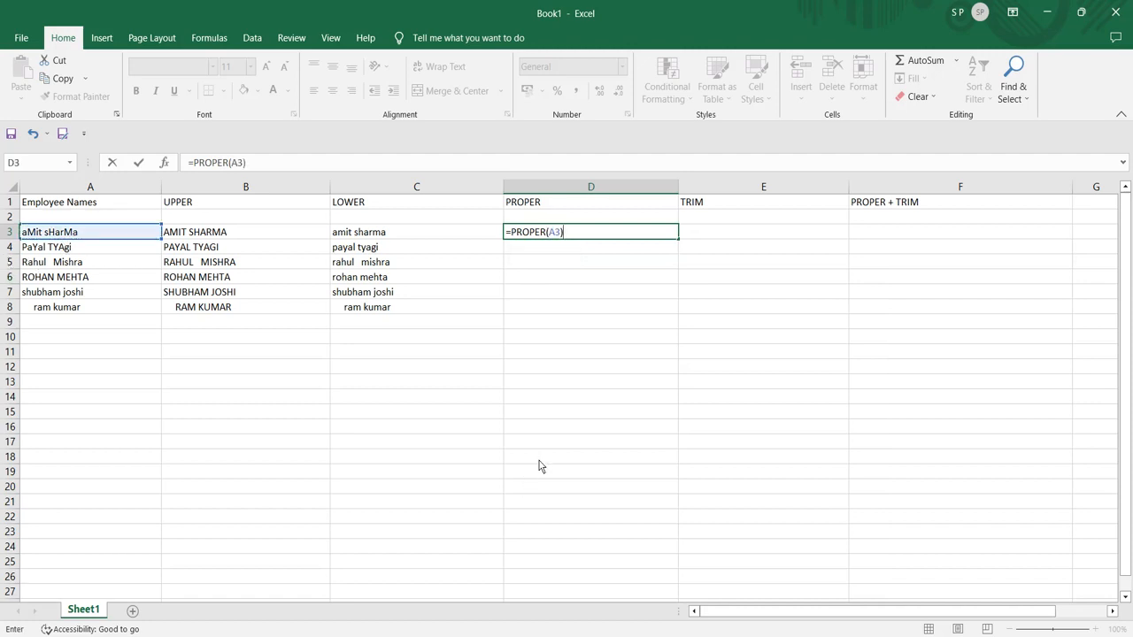
{"action": "key", "text": "Return"}
- Fill the PROPER formula from D3 down through D8 for the remaining employee names
{"action": "left_click", "coordinate": [538, 235]}
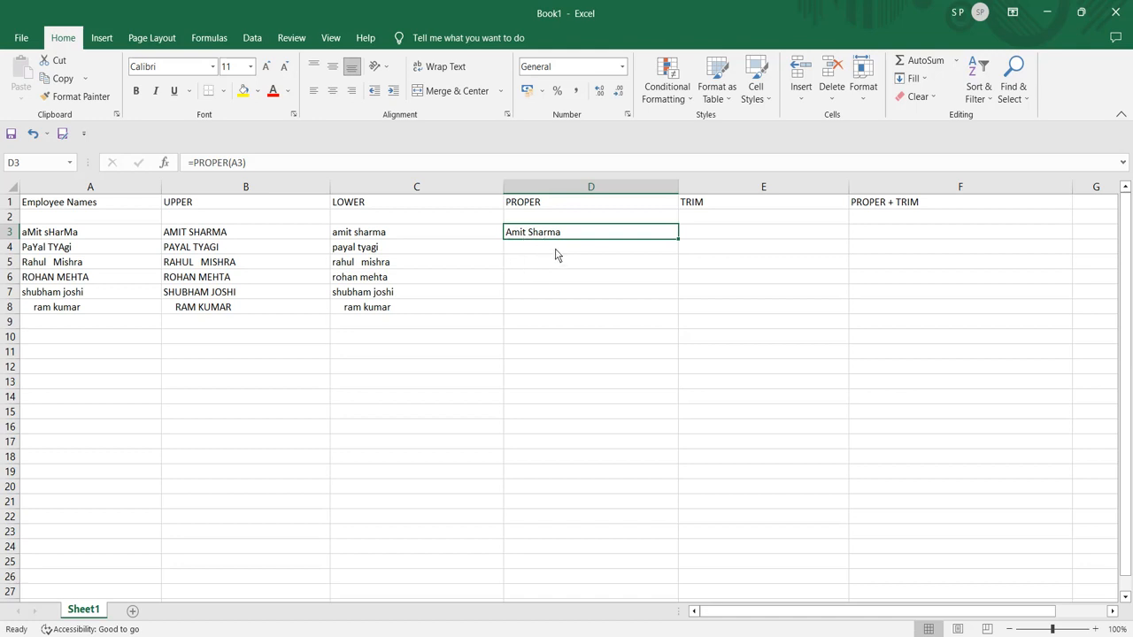
{"action": "double_click", "coordinate": [679, 240]}
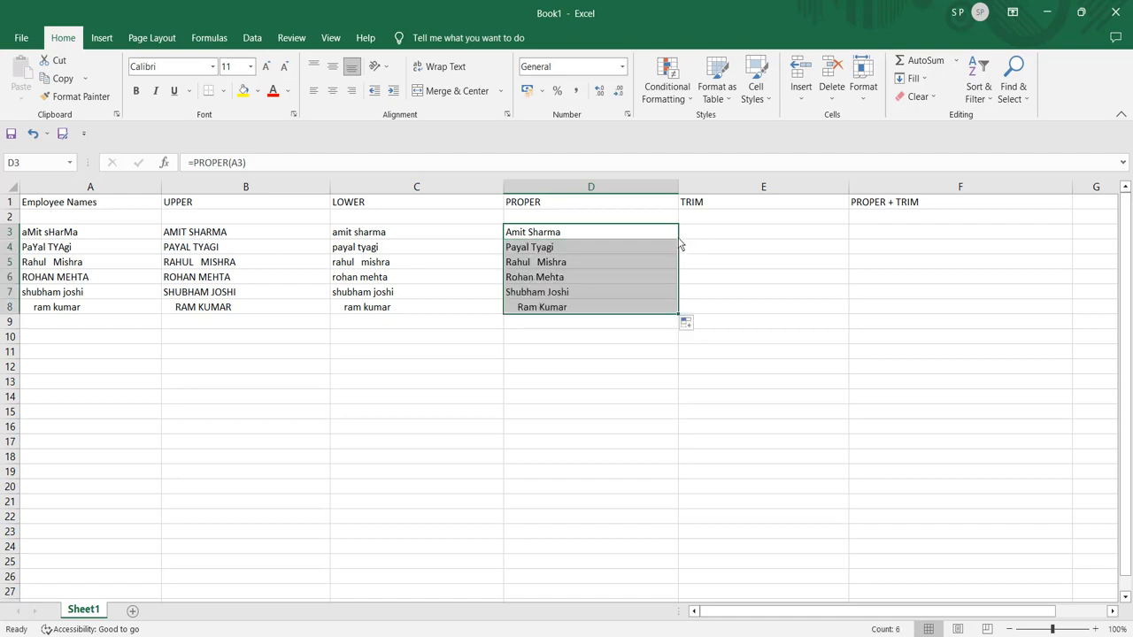
{"action": "left_click", "coordinate": [609, 447]}
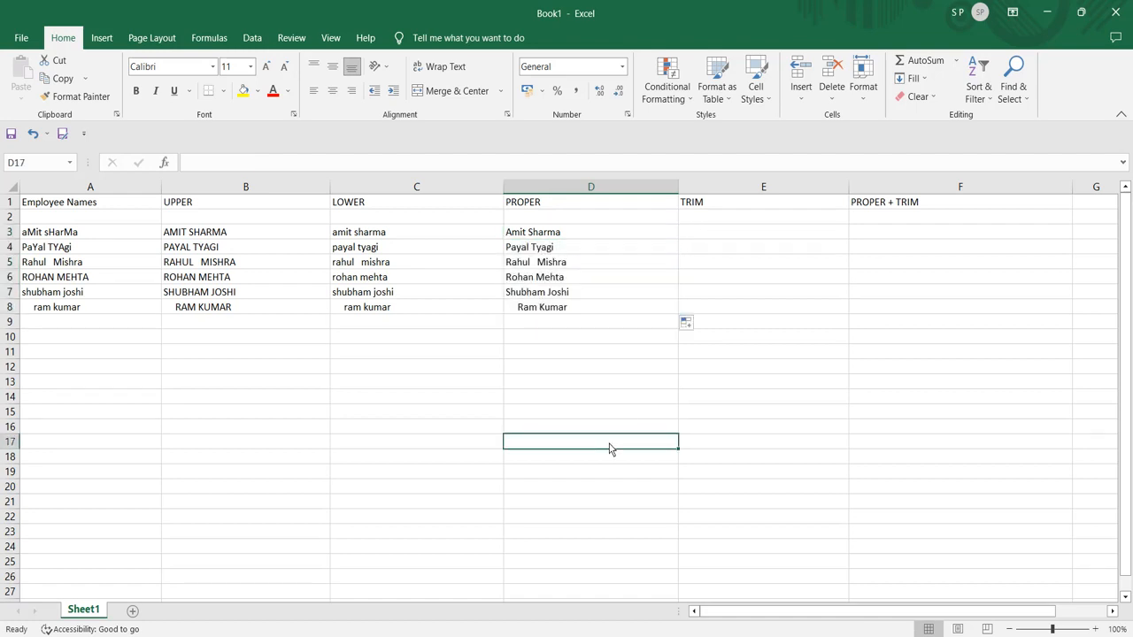
- Review the PROPER results in column D for capitalization and extra spaces, especially D5 and D8, and check the TRIM heading
{"action": "left_click", "coordinate": [539, 210]}
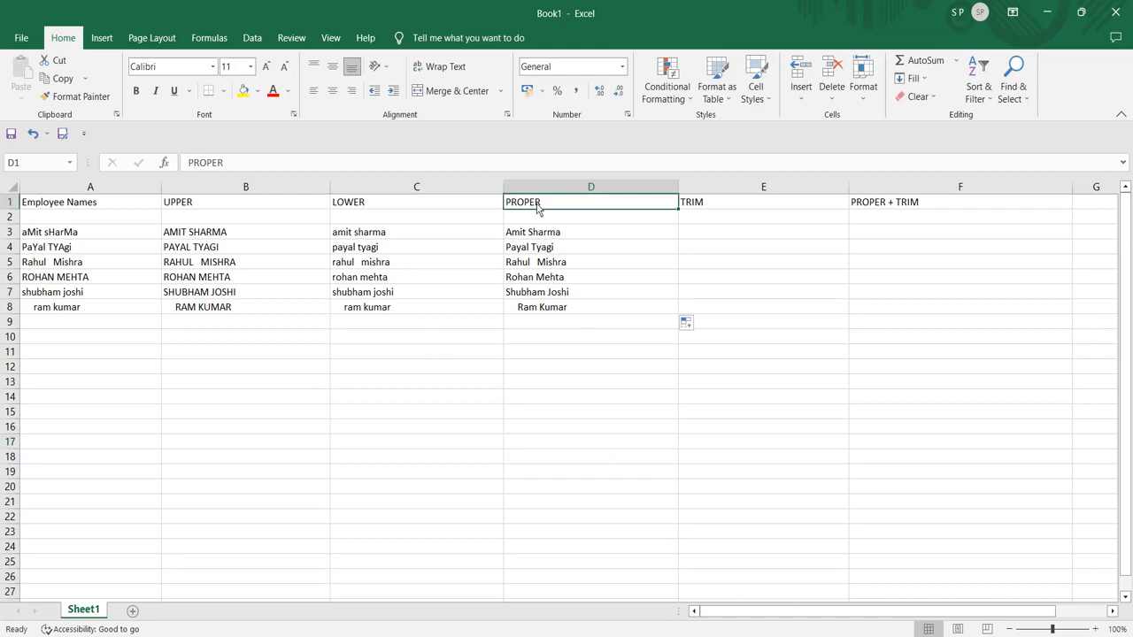
{"action": "left_click", "coordinate": [532, 264]}
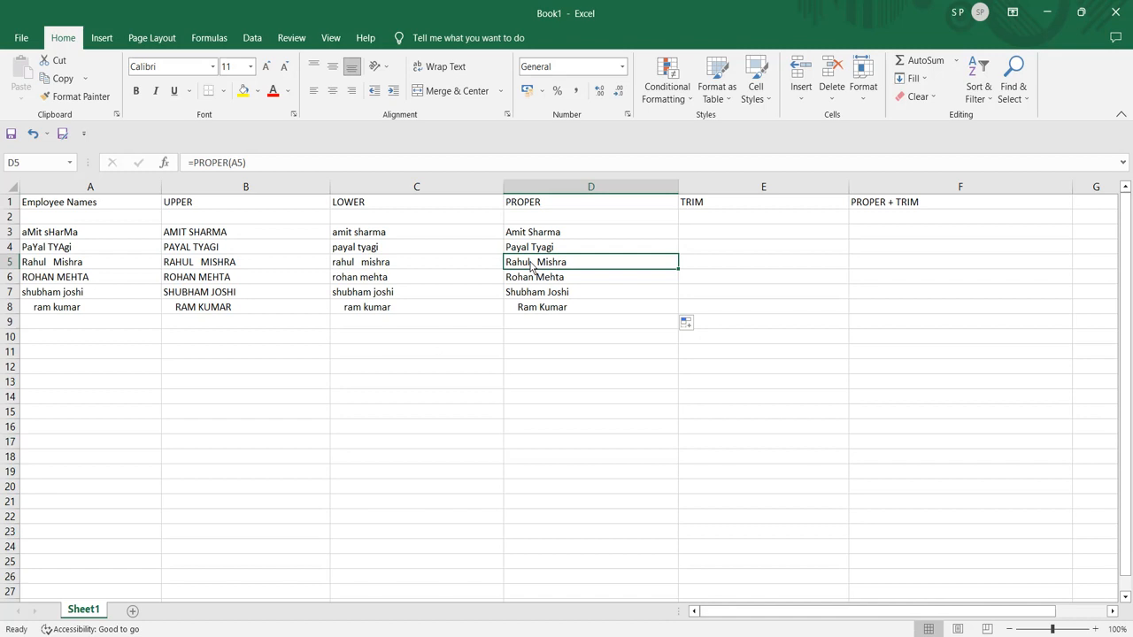
{"action": "left_click", "coordinate": [511, 311]}
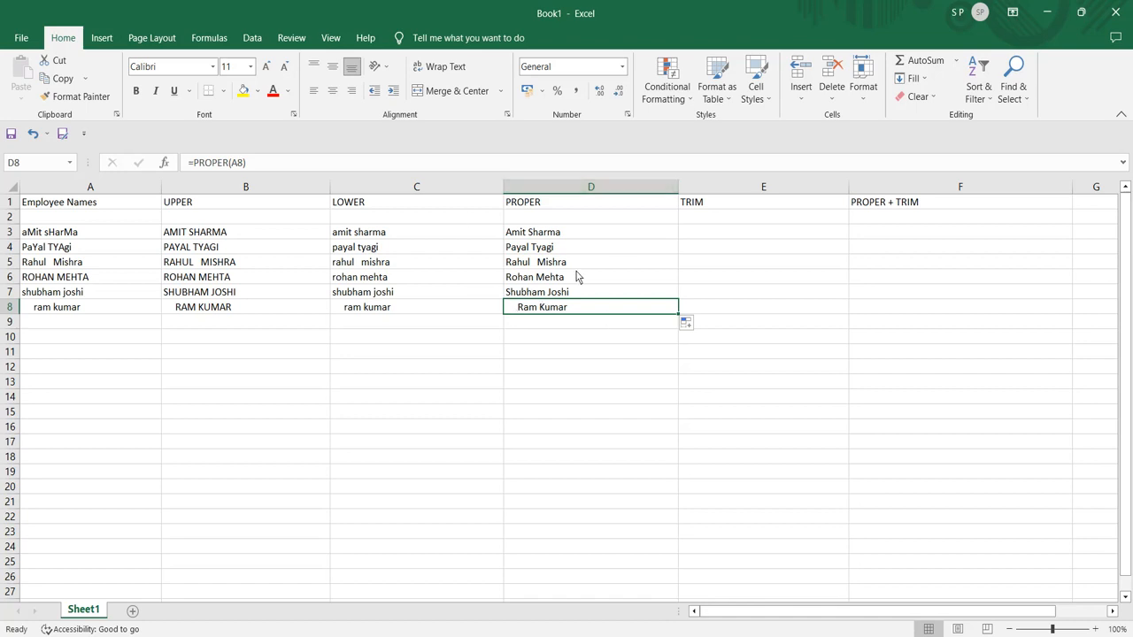
{"action": "left_click", "coordinate": [547, 207]}
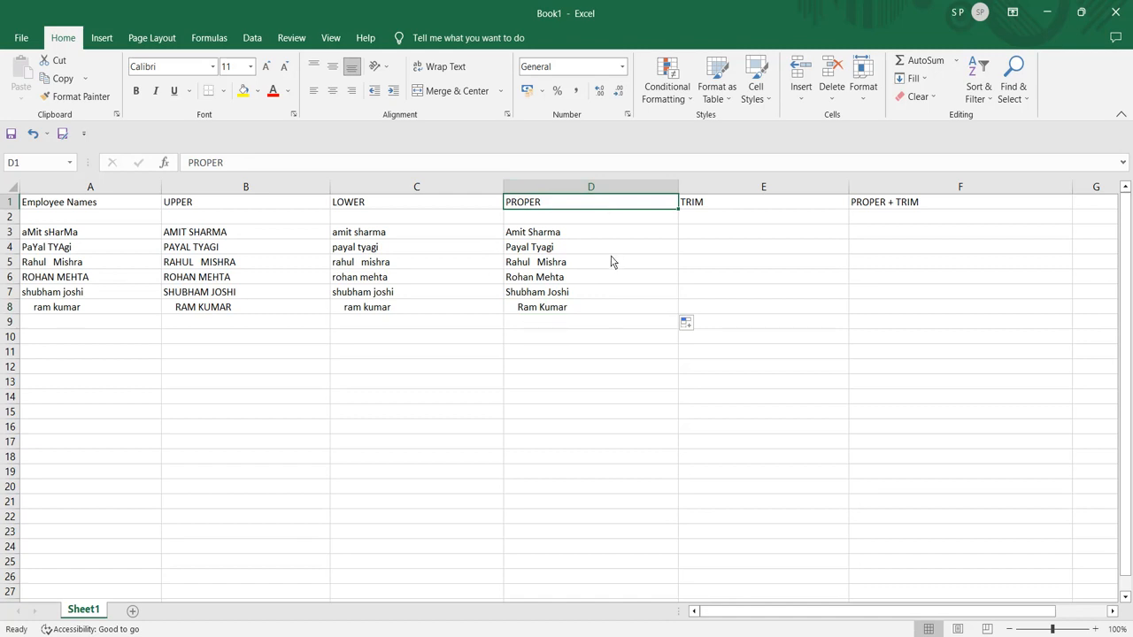
{"action": "left_click", "coordinate": [742, 210]}
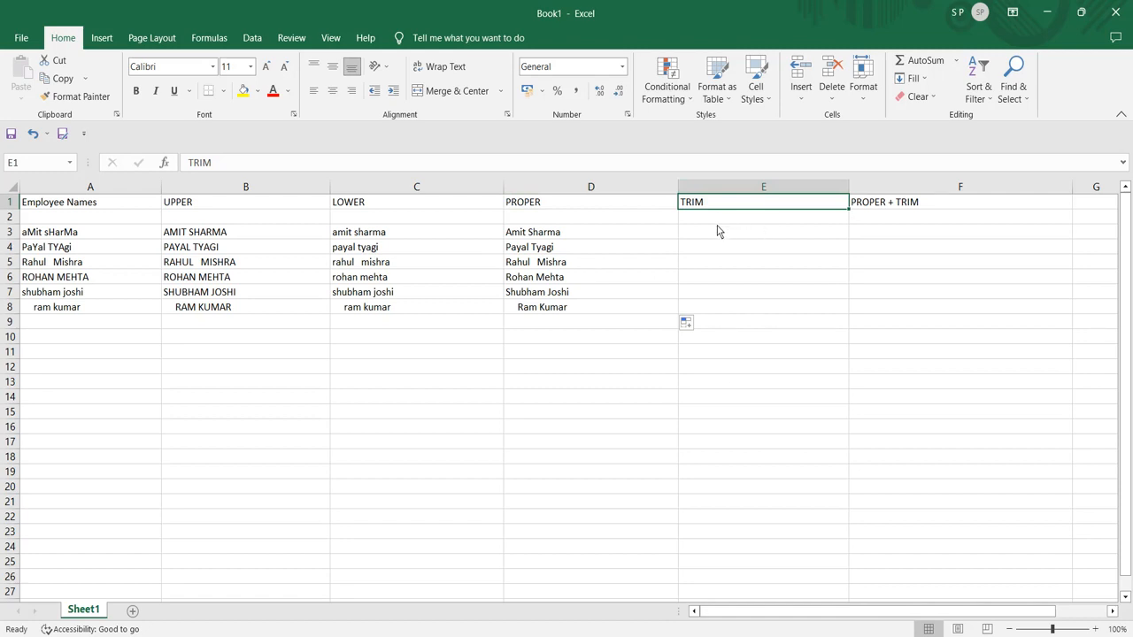
{"action": "left_click", "coordinate": [532, 235]}
{"action": "left_click", "coordinate": [535, 251]}
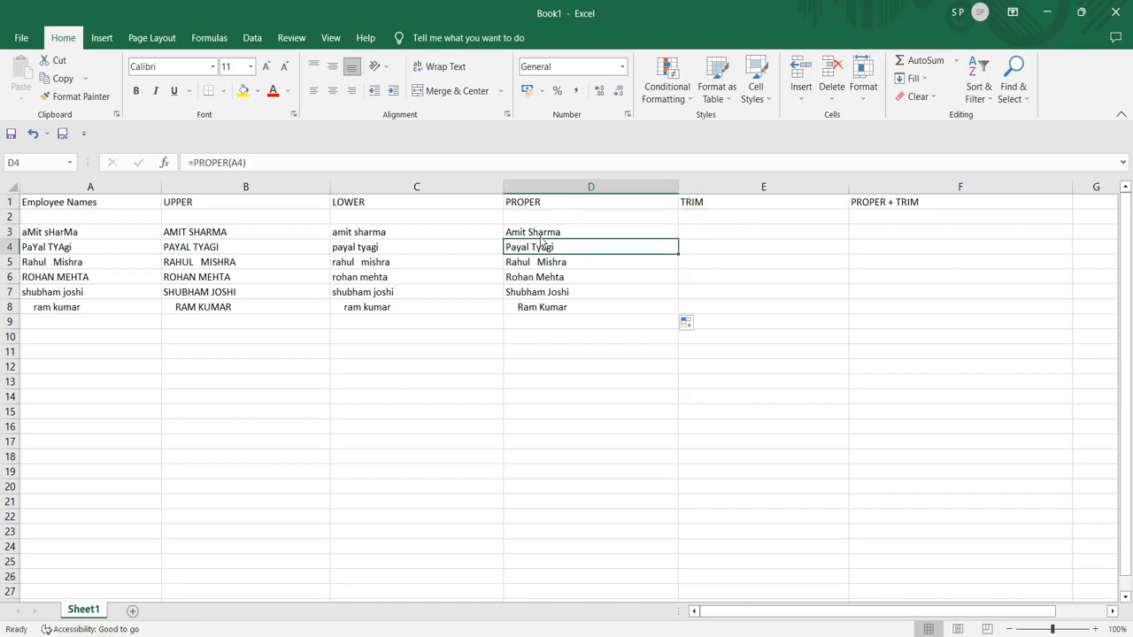
{"action": "left_click", "coordinate": [537, 234]}
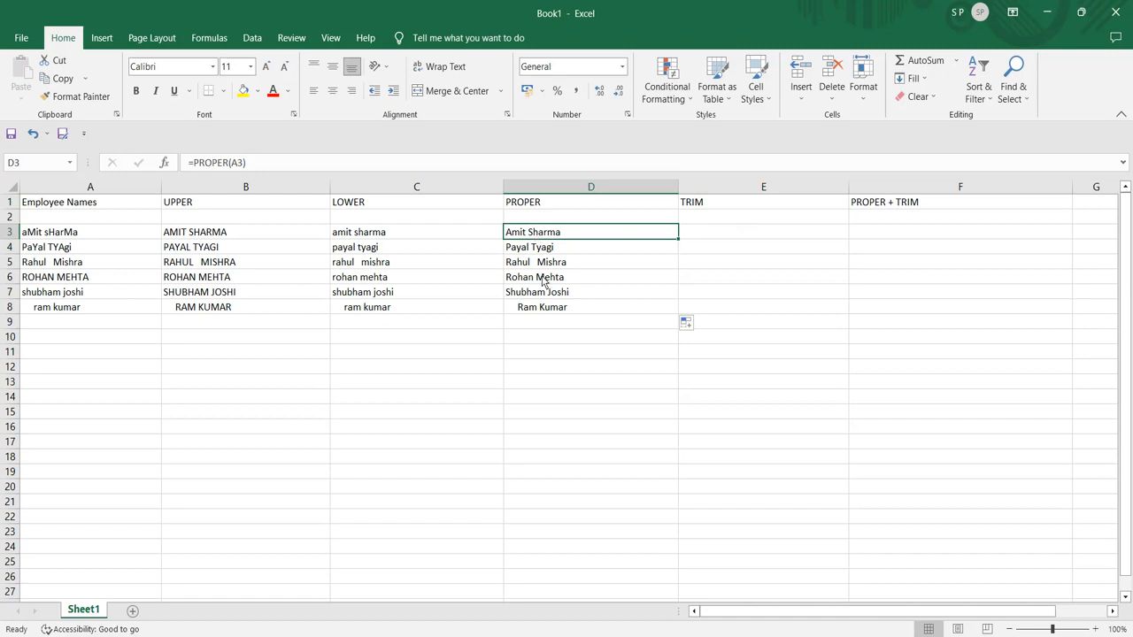
{"action": "left_click", "coordinate": [542, 265]}
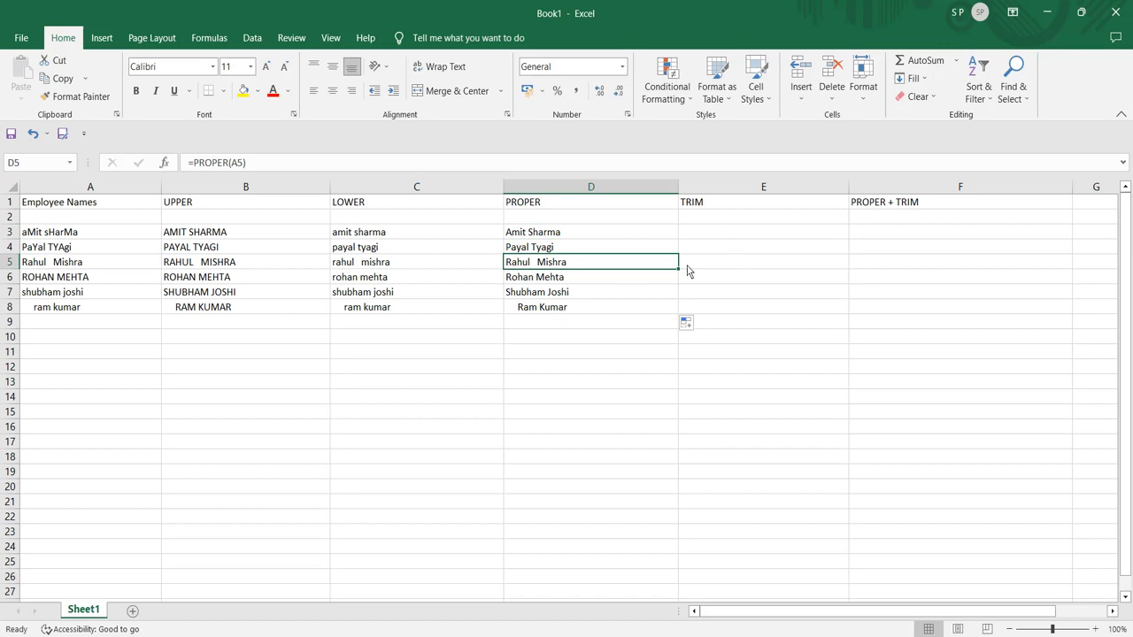
{"action": "left_click", "coordinate": [540, 314]}
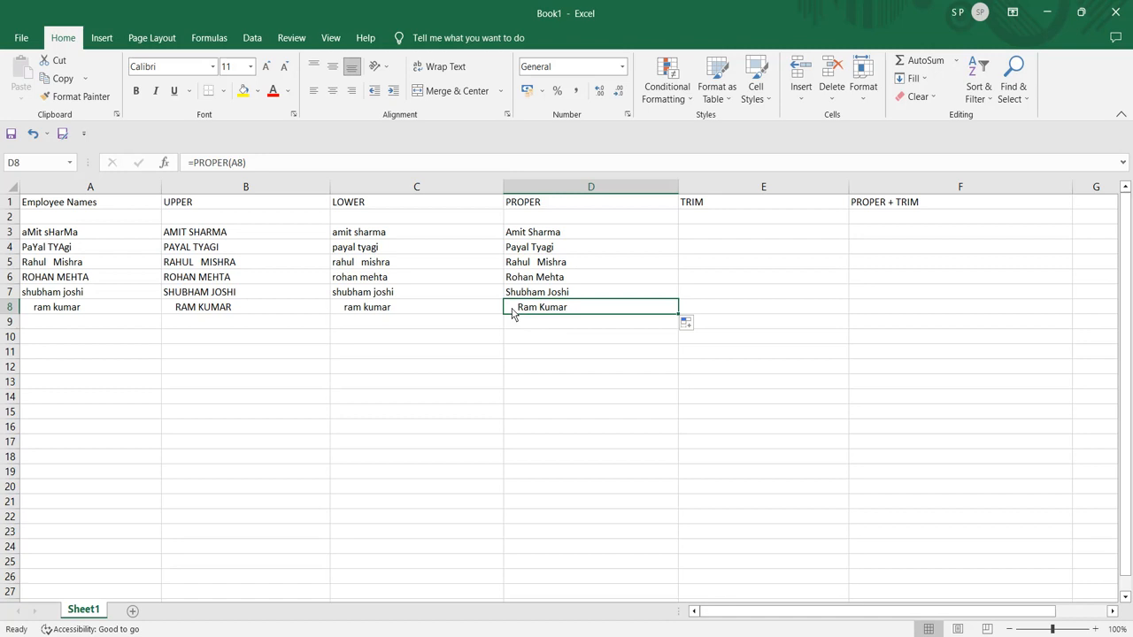
- Enter the formula =TRIM(A3) in cell E3 to remove extra spaces from the first employee name
{"action": "left_click", "coordinate": [713, 236]}
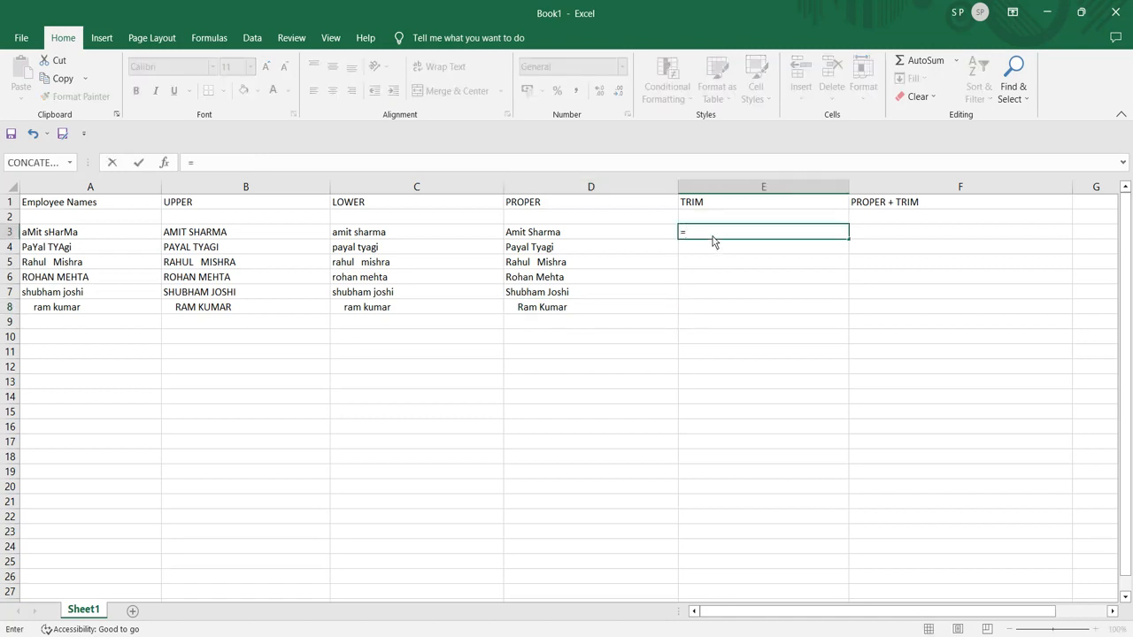
{"action": "type", "text": "TRI"}
{"action": "key", "text": "Tab"}
{"action": "left_click", "coordinate": [67, 234]}
{"action": "type", "text": ")"}
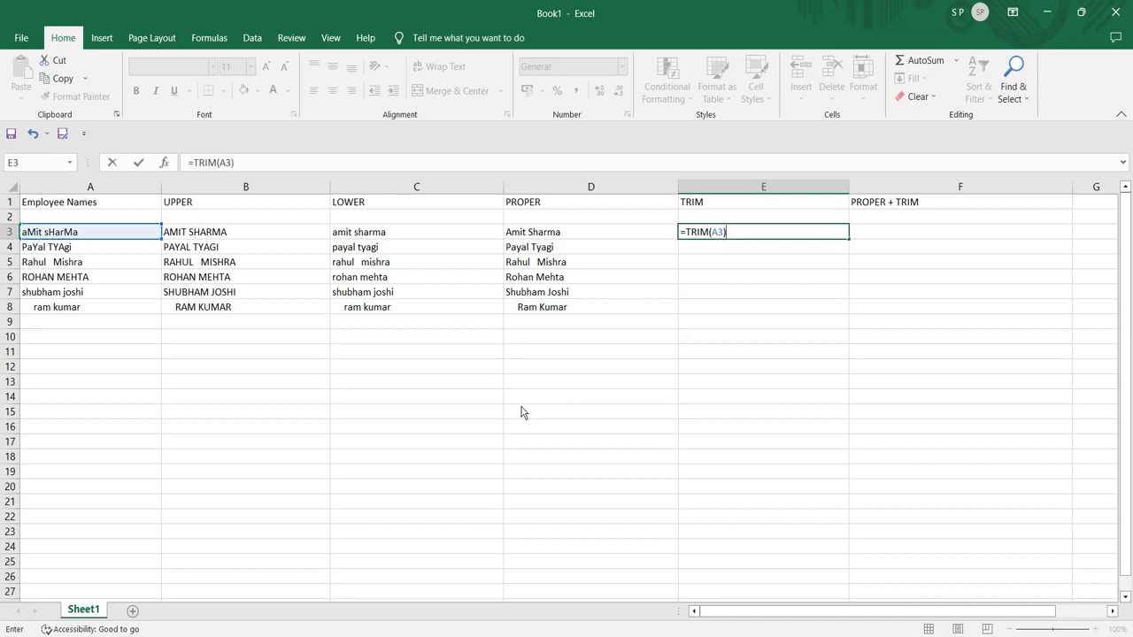
{"action": "key", "text": "Return"}
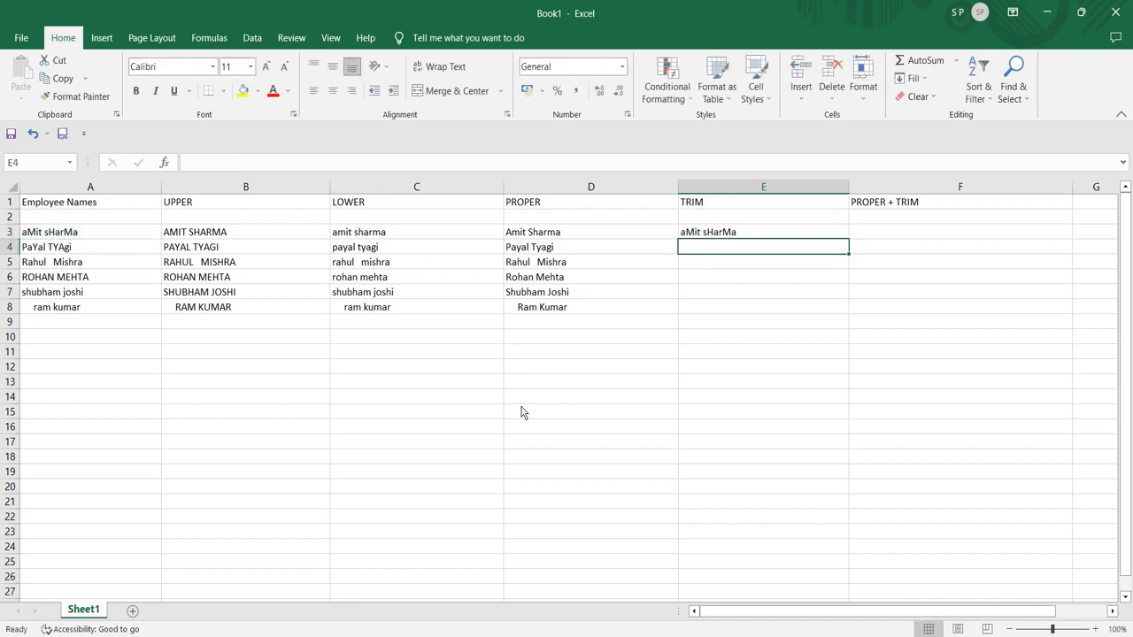
- Fill the TRIM formula from E3 down through E8 for the remaining employee names
{"action": "left_click", "coordinate": [799, 232]}
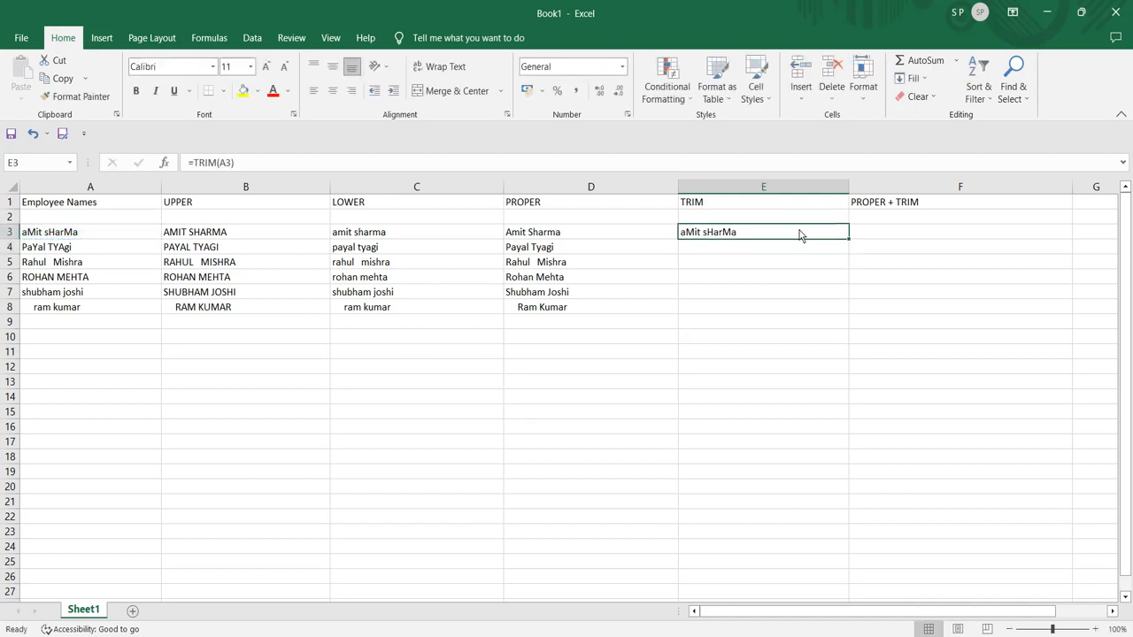
{"action": "double_click", "coordinate": [848, 245]}
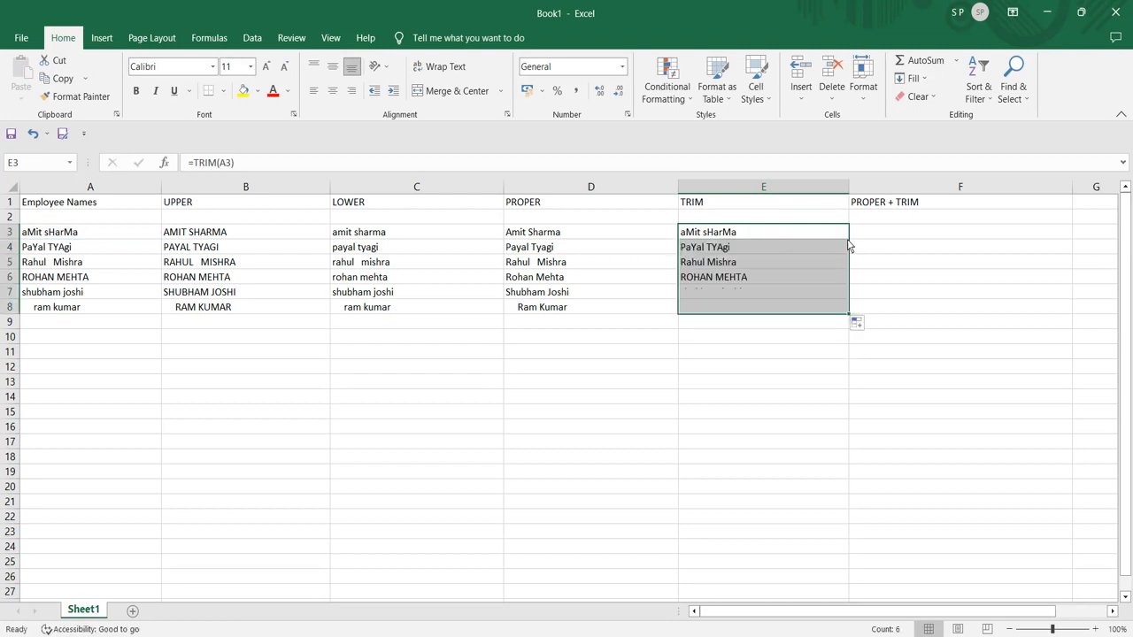
{"action": "left_click", "coordinate": [767, 386]}
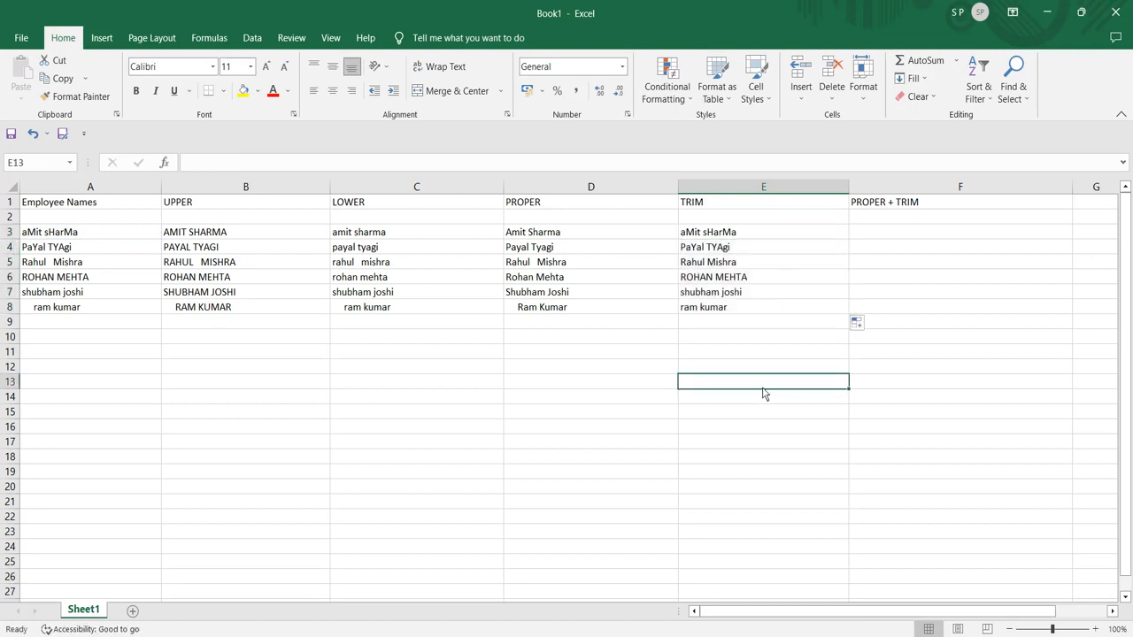
- Compare the TRIM results in E3:E8 with the PROPER results in column D for spacing and capitalization
{"action": "left_click", "coordinate": [691, 309]}
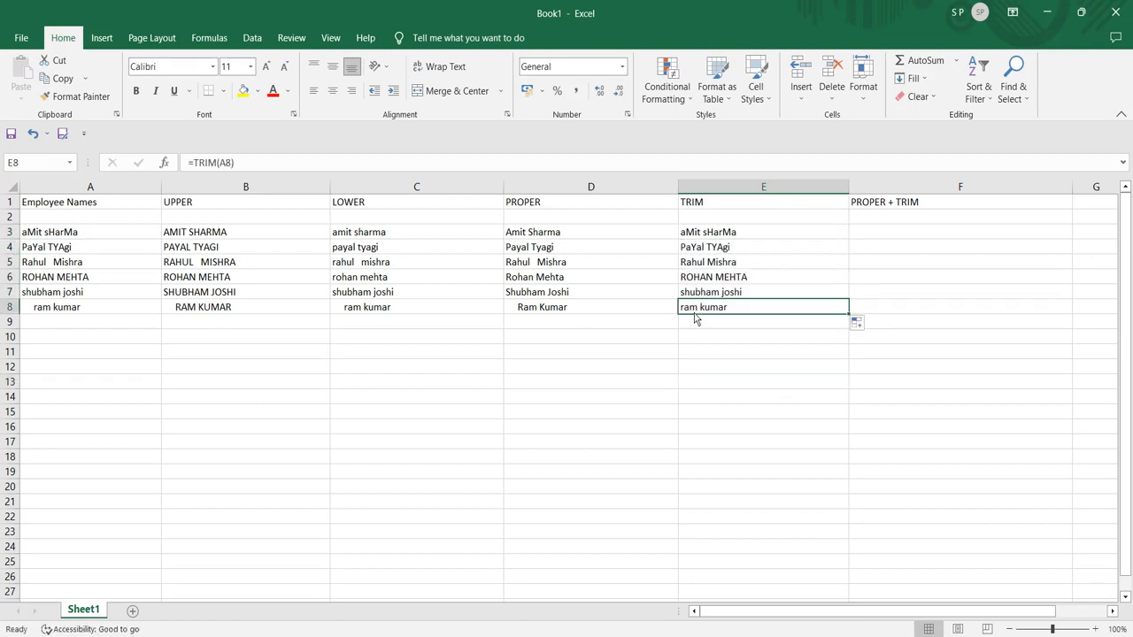
{"action": "left_click", "coordinate": [564, 313]}
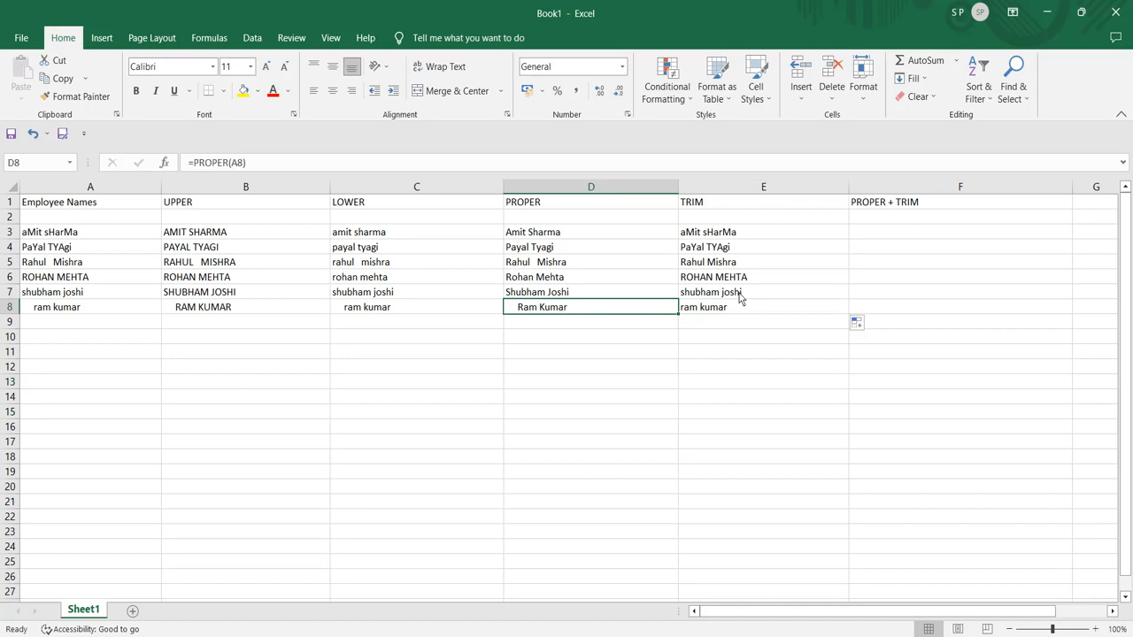
{"action": "left_click", "coordinate": [708, 266]}
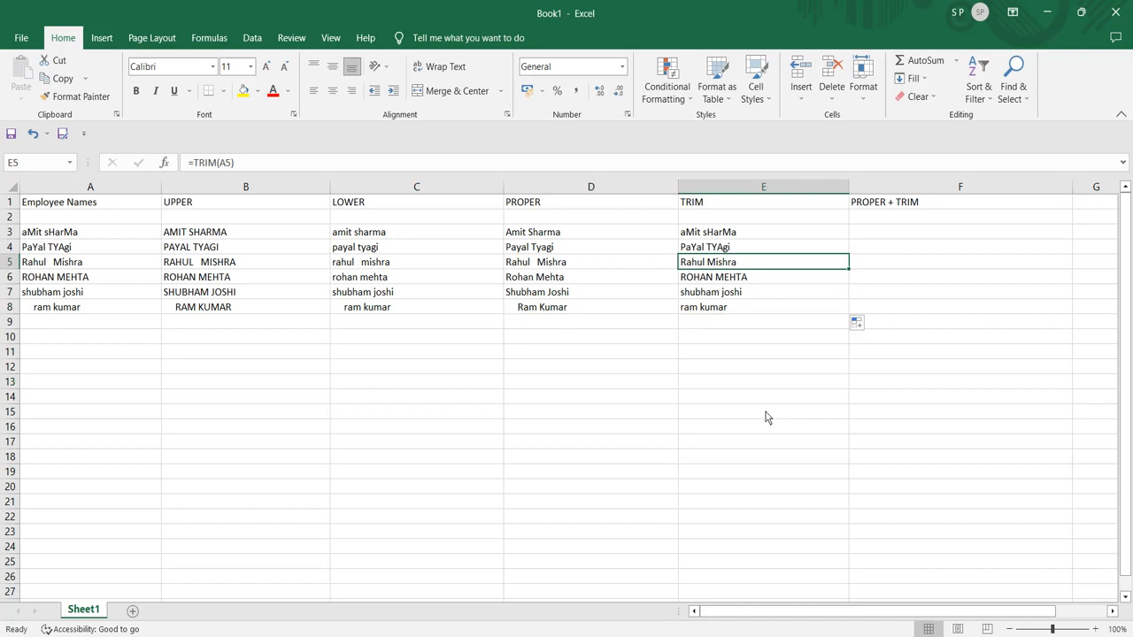
{"action": "left_click", "coordinate": [702, 209]}
{"action": "left_click", "coordinate": [713, 236]}
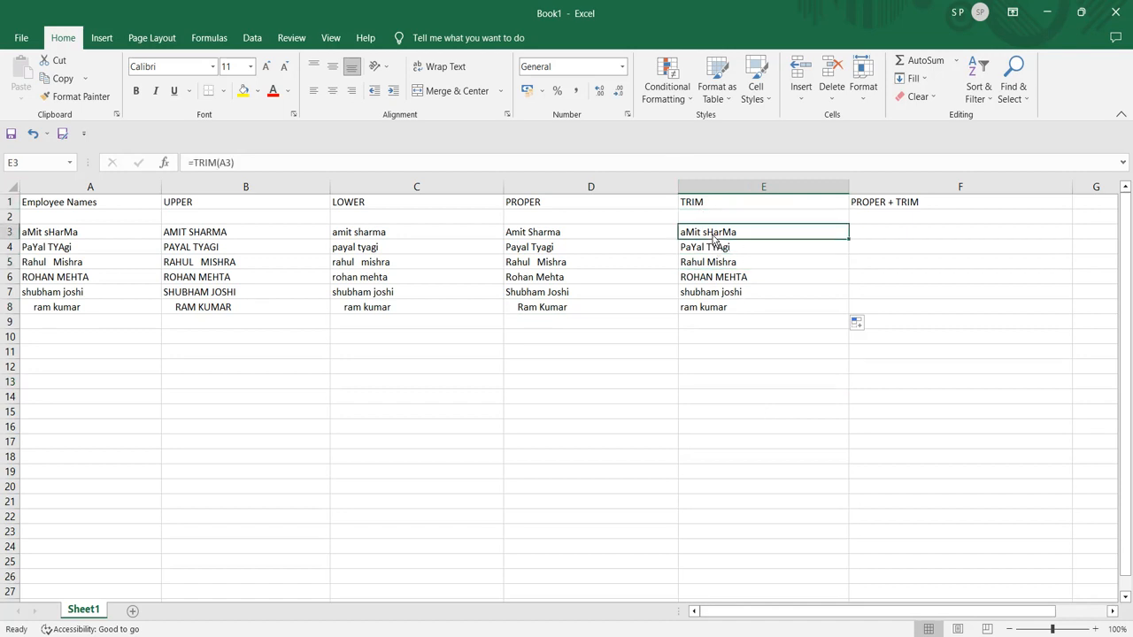
{"action": "left_click", "coordinate": [713, 250]}
{"action": "left_click", "coordinate": [713, 265]}
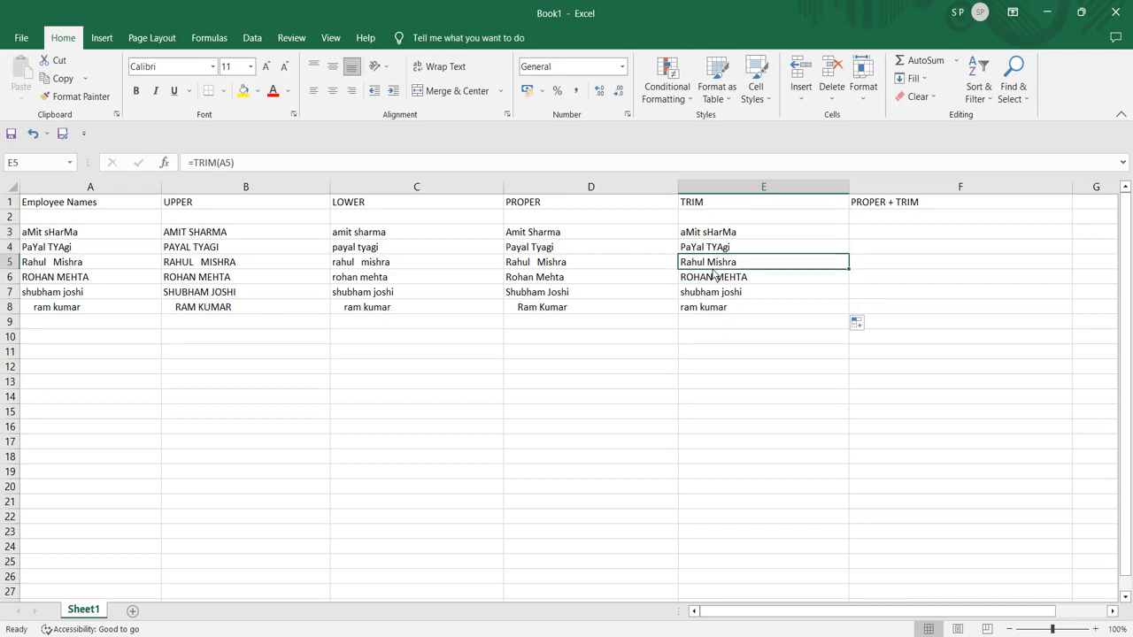
{"action": "left_click", "coordinate": [714, 280]}
{"action": "left_click", "coordinate": [714, 294]}
{"action": "left_click", "coordinate": [713, 310]}
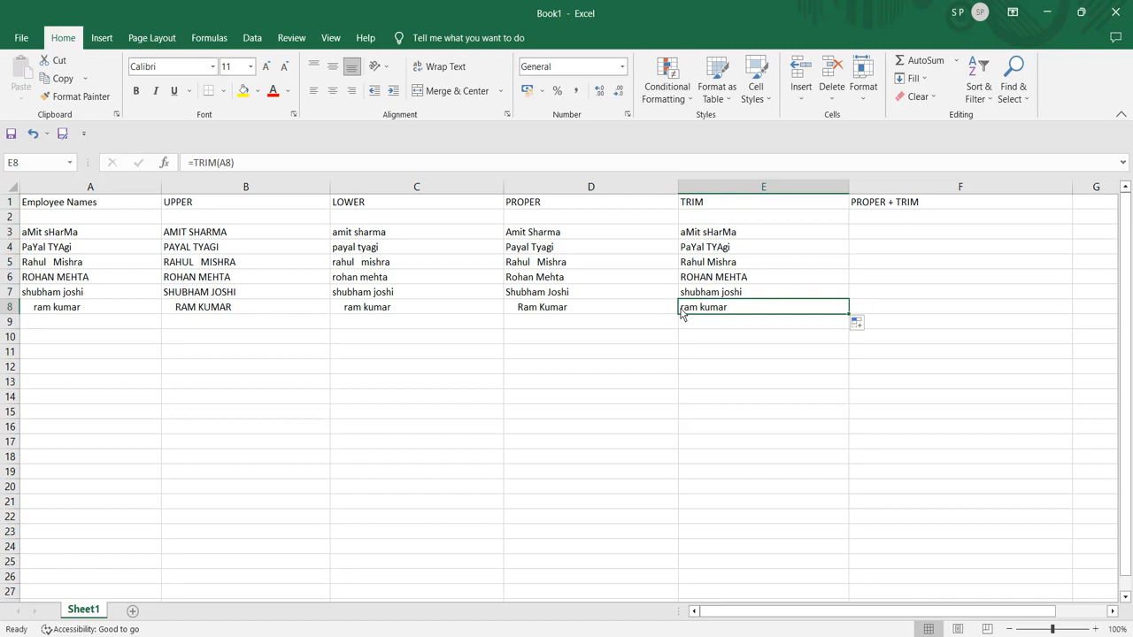
{"action": "left_click", "coordinate": [686, 235]}
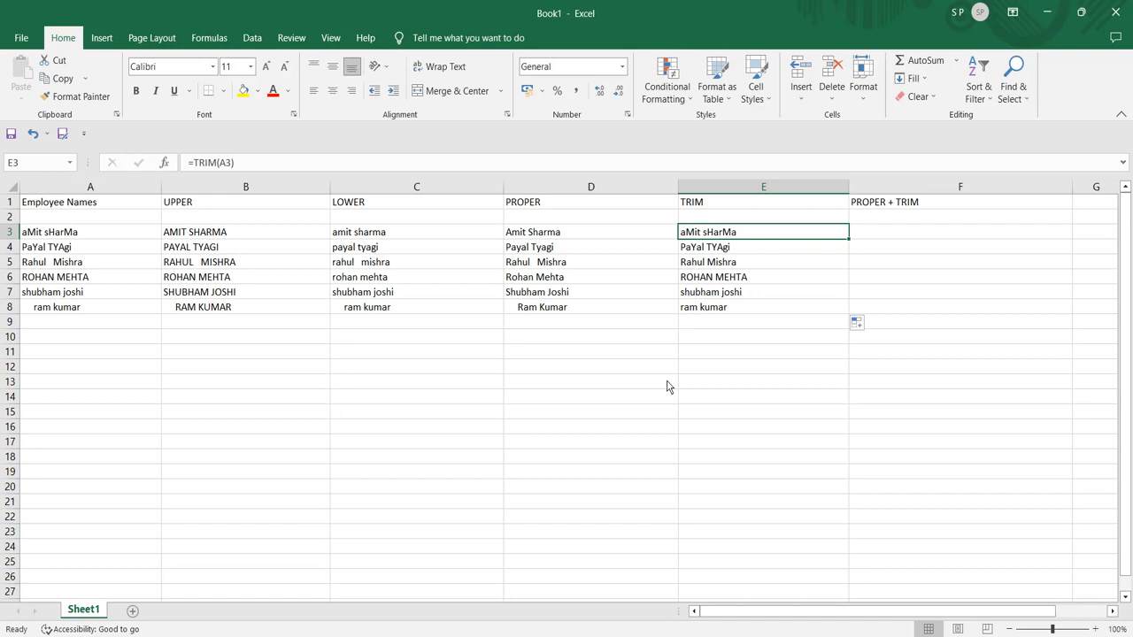
{"action": "left_click", "coordinate": [740, 208]}
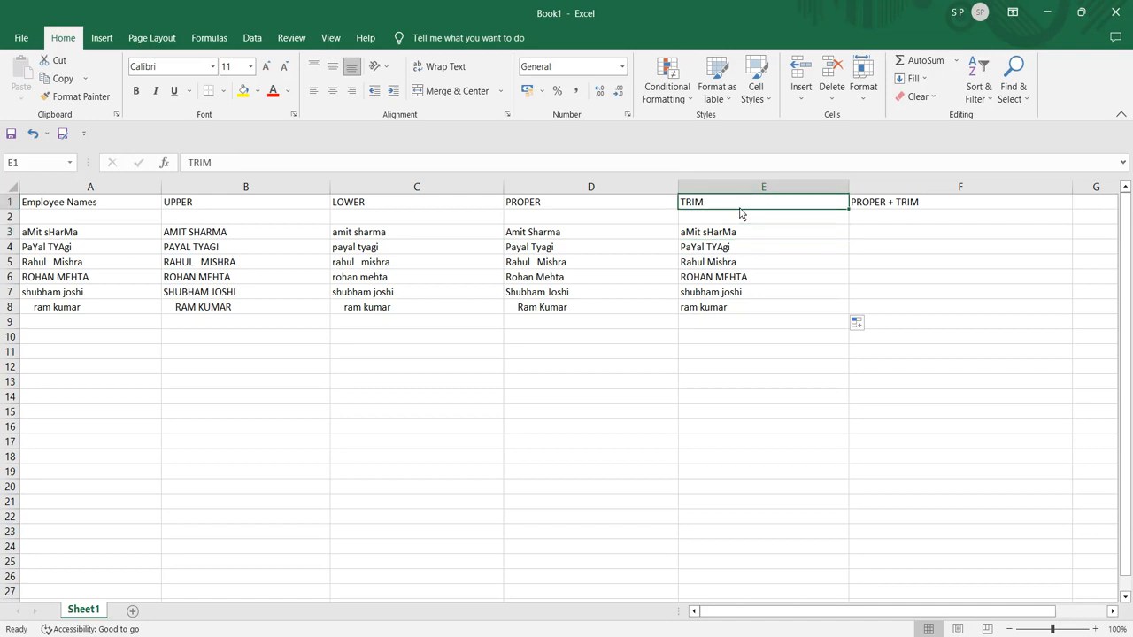
{"action": "left_click", "coordinate": [617, 208]}
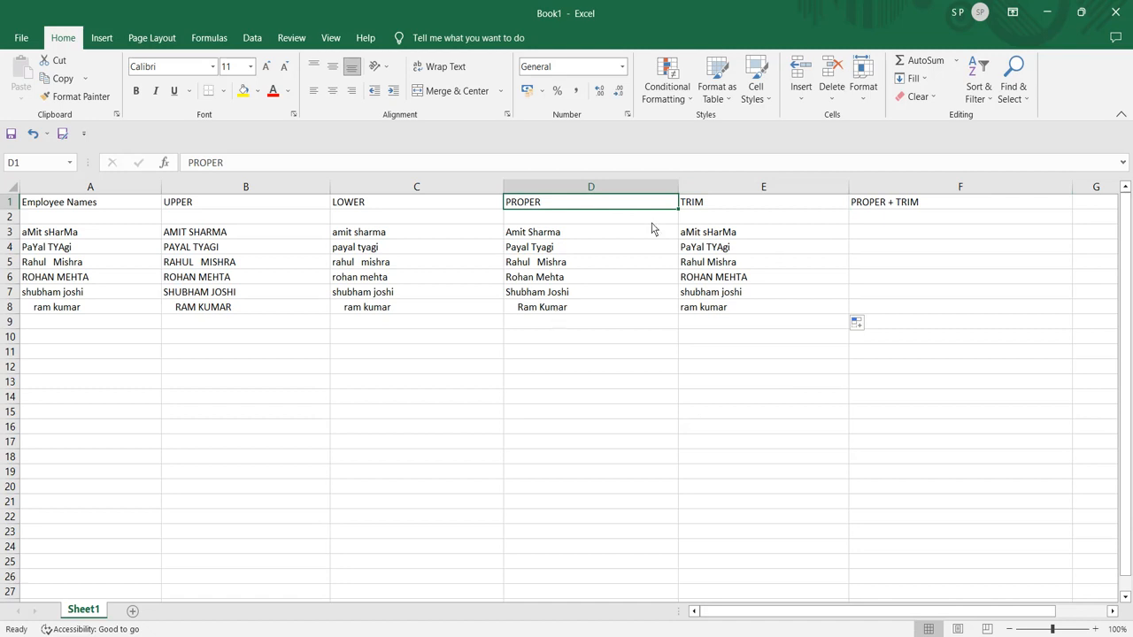
- Enter the nested formula =PROPER(TRIM(A3)) in cell F3 to capitalize the first employee name and remove its extra spaces
{"action": "left_click", "coordinate": [882, 234]}
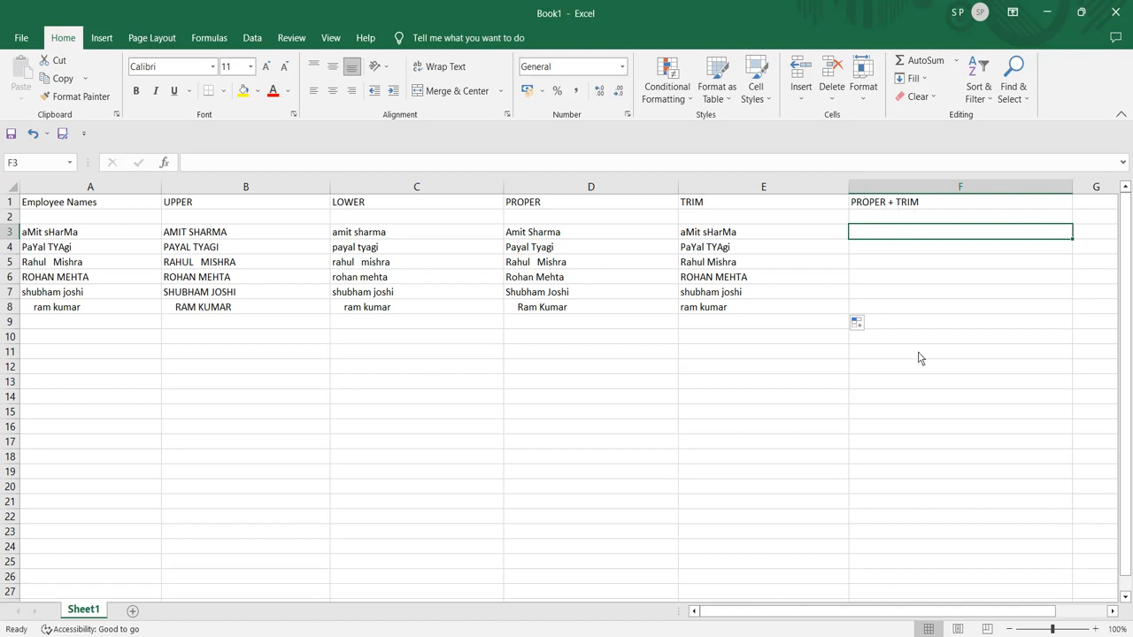
{"action": "type", "text": "=PROP"}
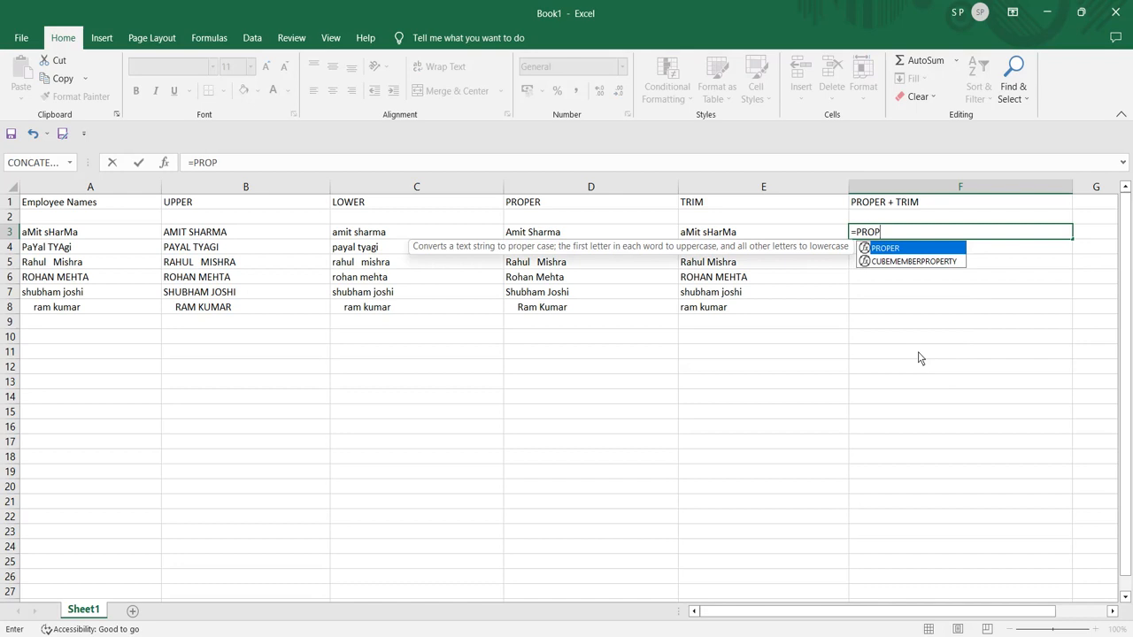
{"action": "key", "text": "Tab"}
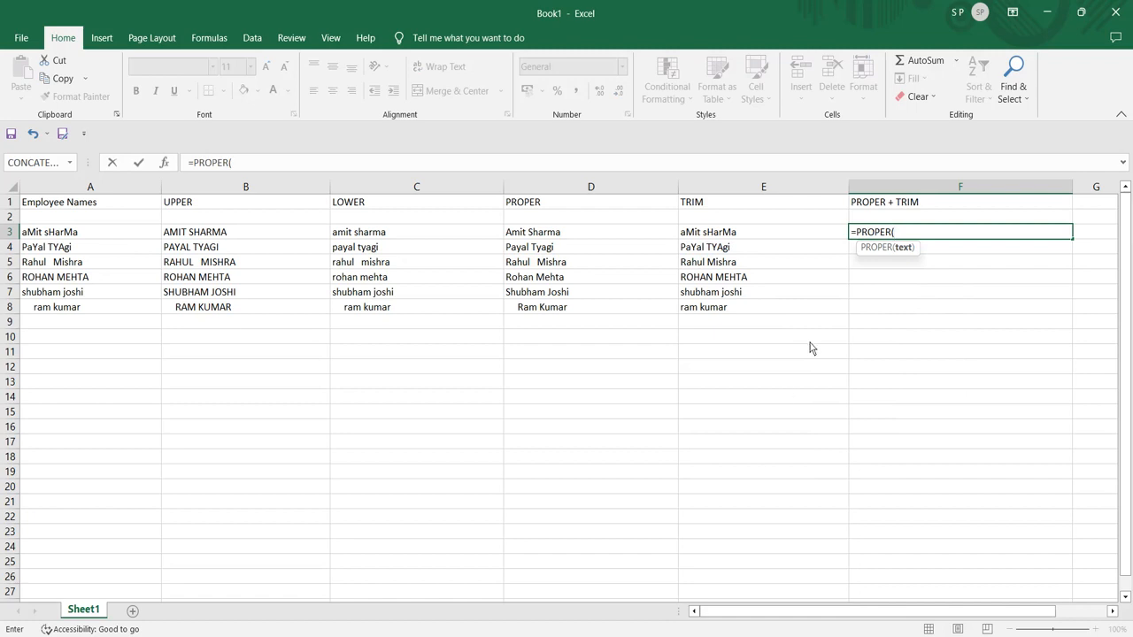
{"action": "type", "text": "TRI"}
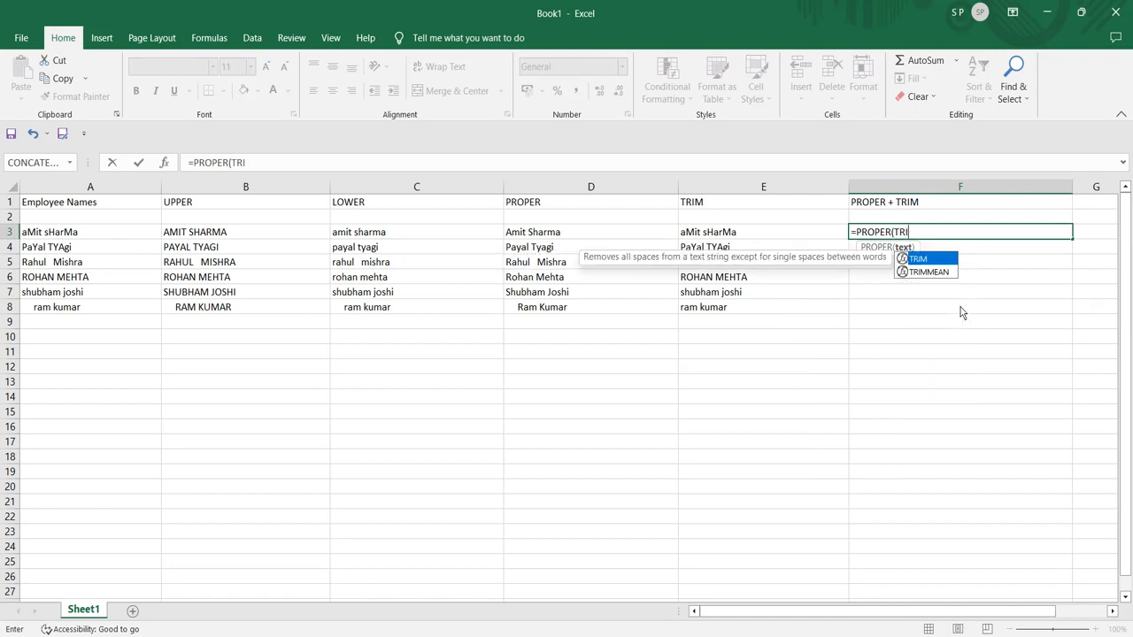
{"action": "key", "text": "Tab"}
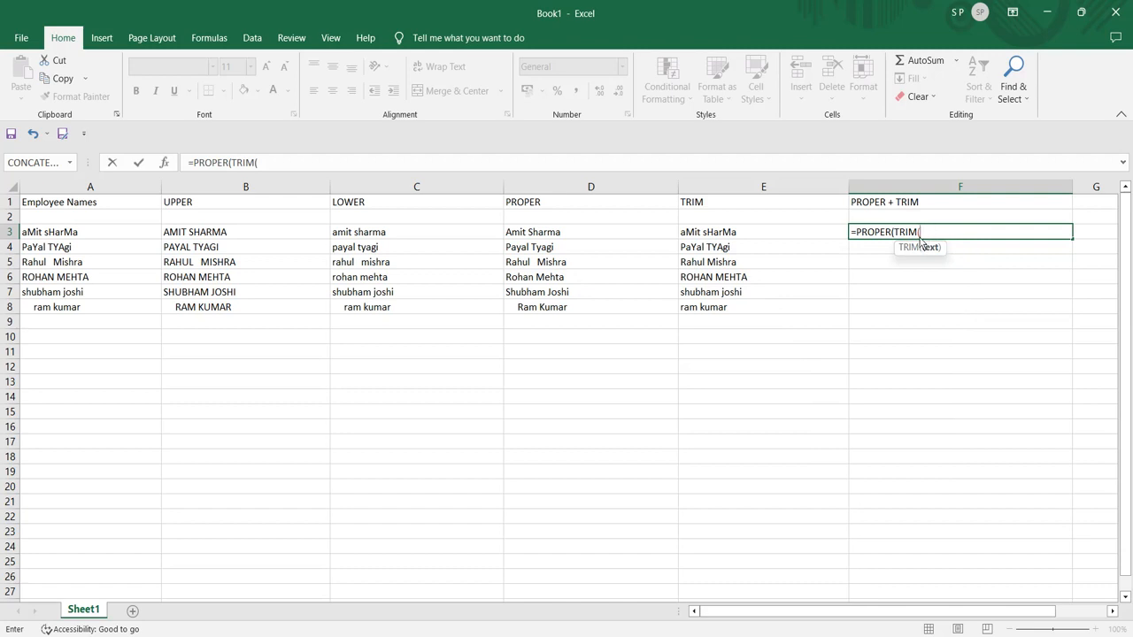
{"action": "left_click", "coordinate": [68, 234]}
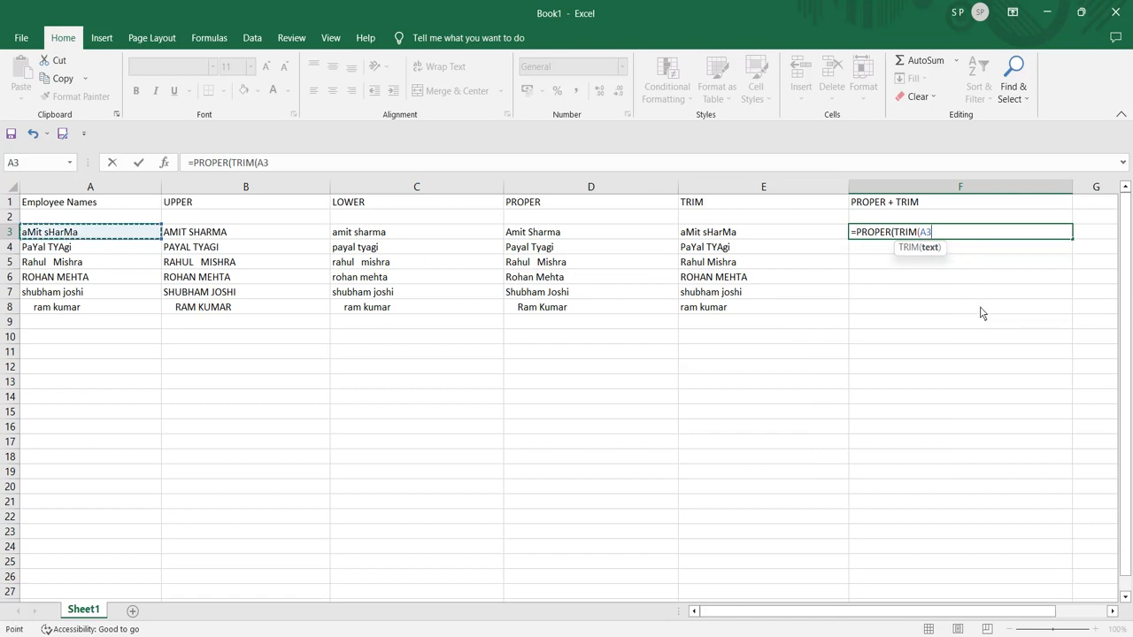
{"action": "type", "text": ")"}
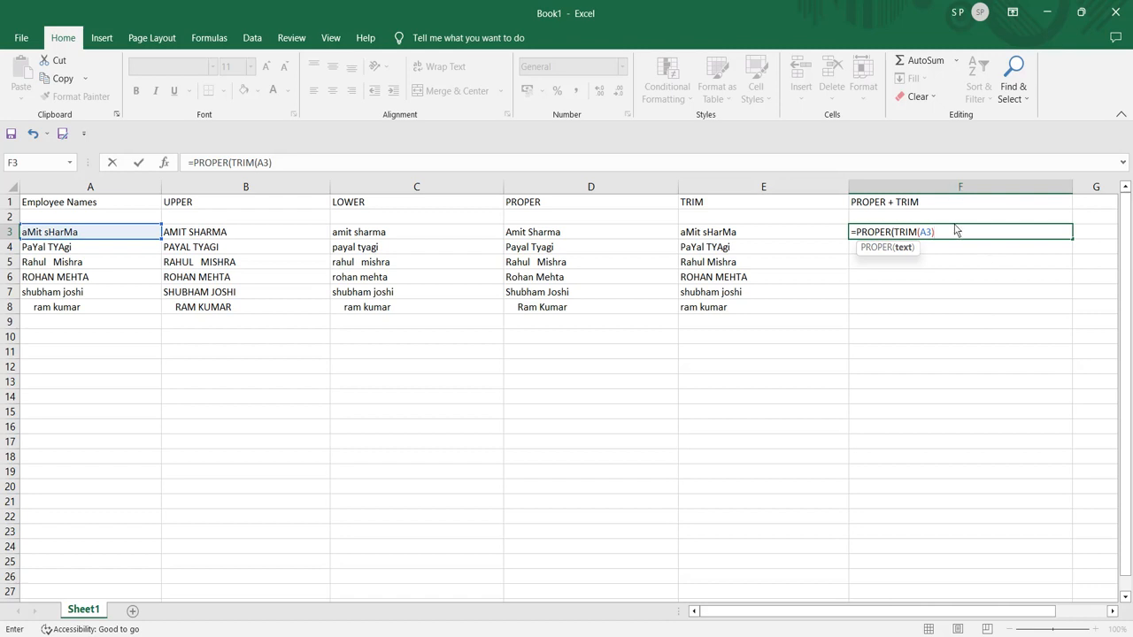
{"action": "type", "text": ")"}
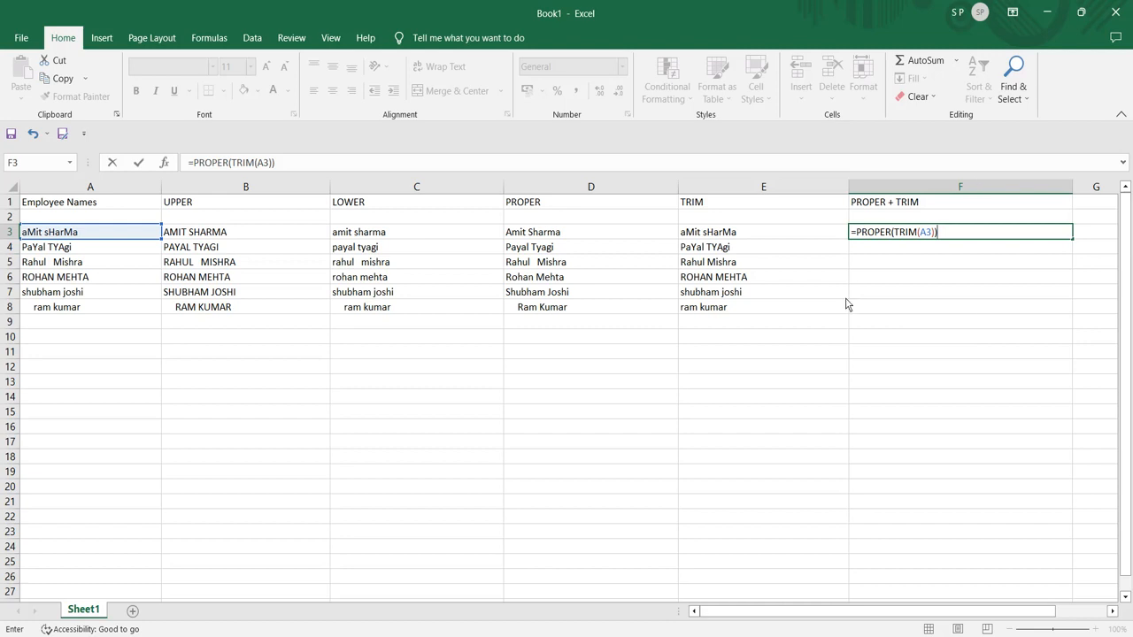
{"action": "double_click", "coordinate": [929, 234]}
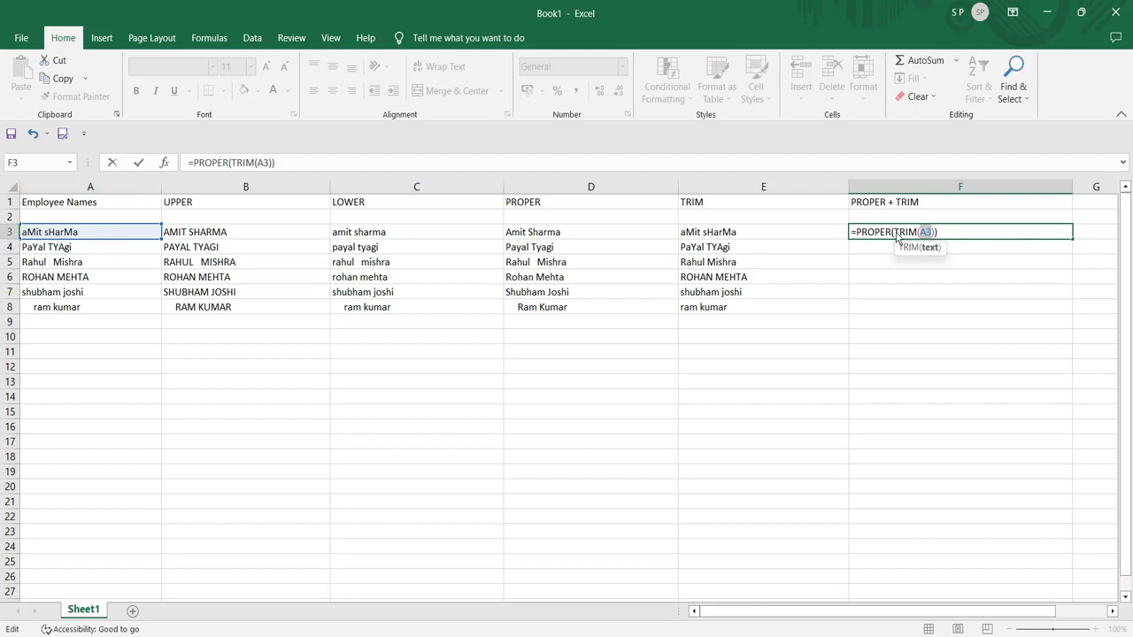
{"action": "left_click_drag", "start_coordinate": [896, 234], "coordinate": [928, 237]}
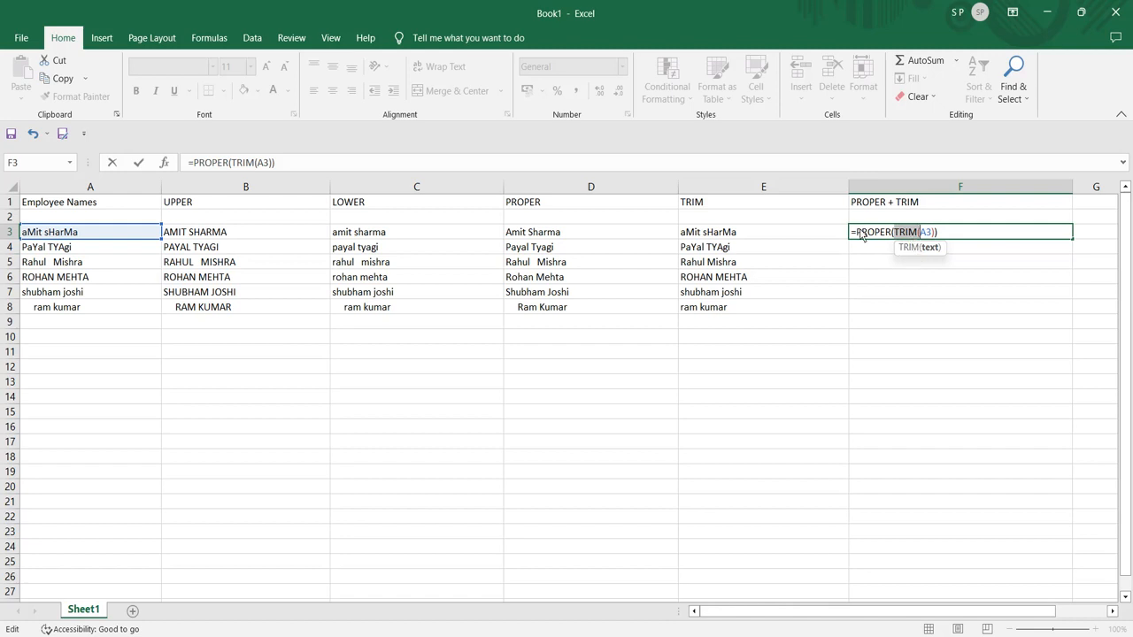
{"action": "left_click_drag", "start_coordinate": [856, 232], "coordinate": [922, 231]}
{"action": "left_click", "coordinate": [944, 235]}
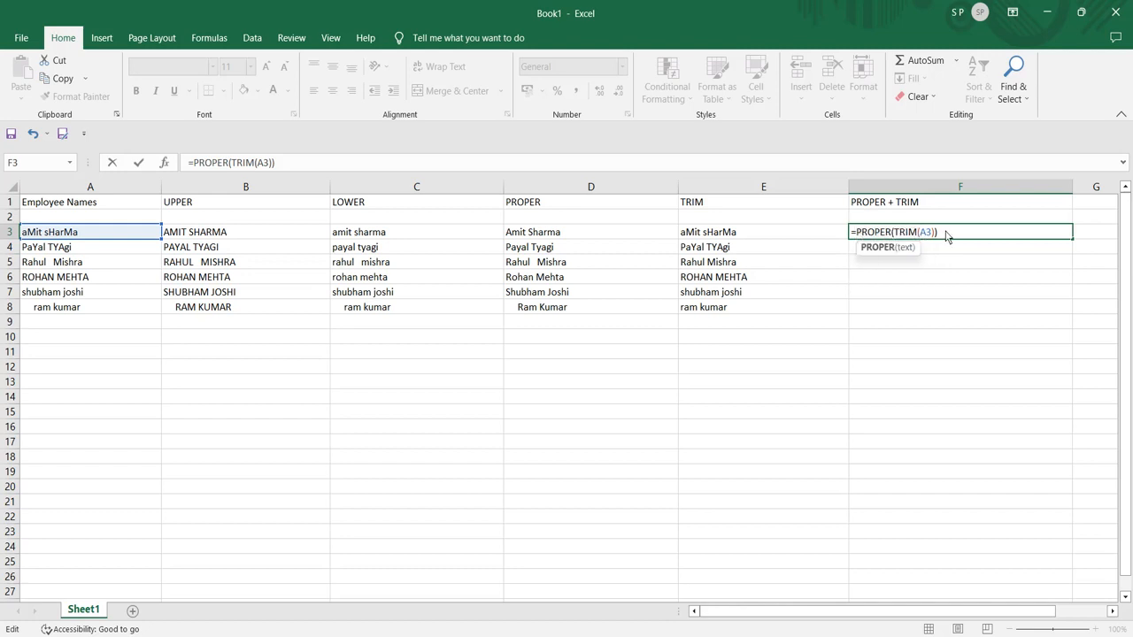
{"action": "key", "text": "Return"}
- Fill the PROPER and TRIM formula from F3 down through F8 and check the results against the original names
{"action": "left_click", "coordinate": [945, 235]}
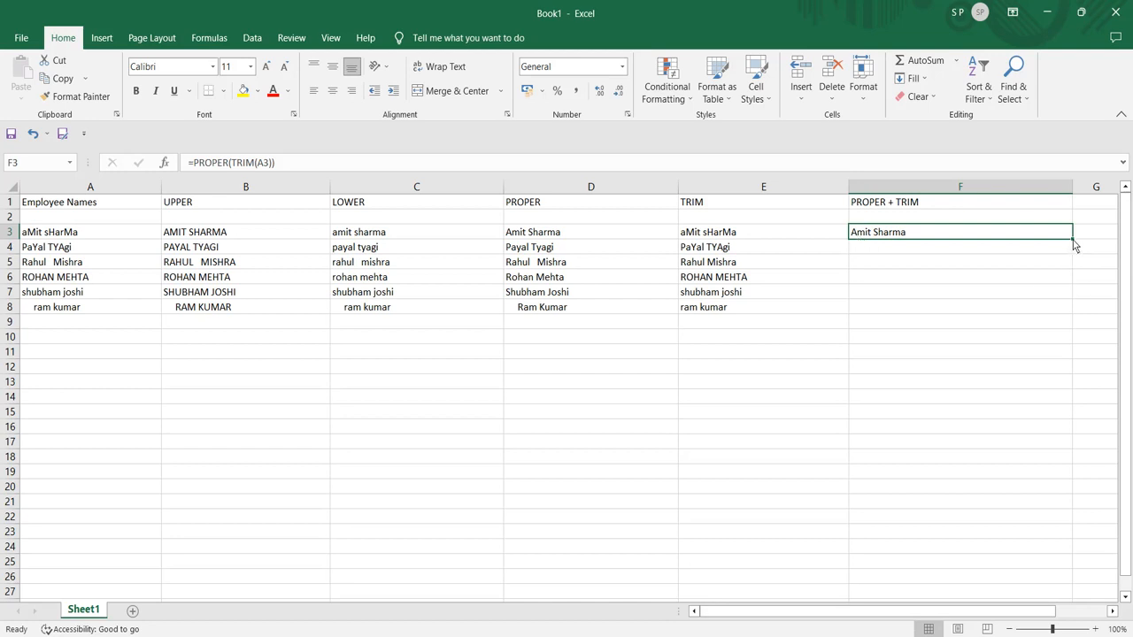
{"action": "left_click_drag", "start_coordinate": [1072, 239], "coordinate": [978, 332]}
{"action": "left_click", "coordinate": [947, 378]}
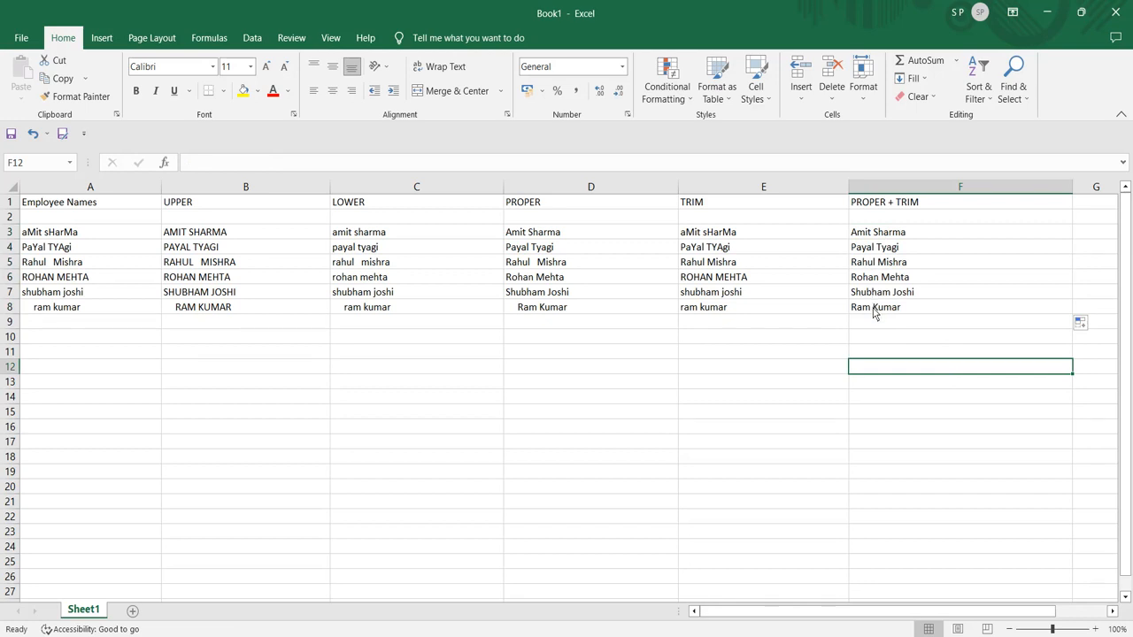
{"action": "left_click", "coordinate": [859, 233]}
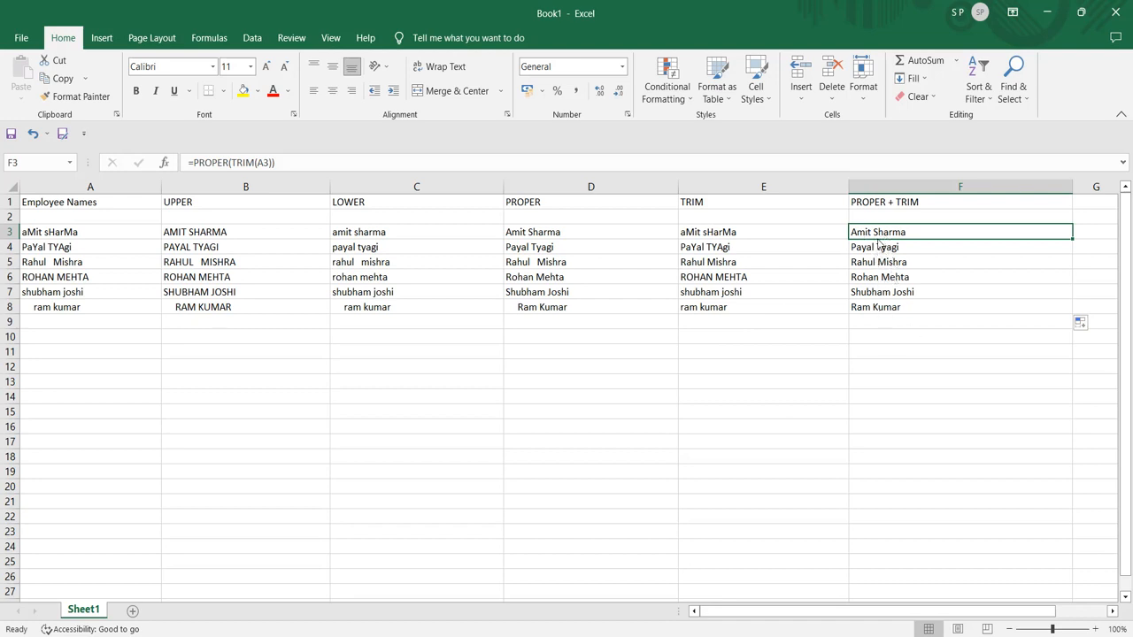
{"action": "left_click", "coordinate": [863, 208]}
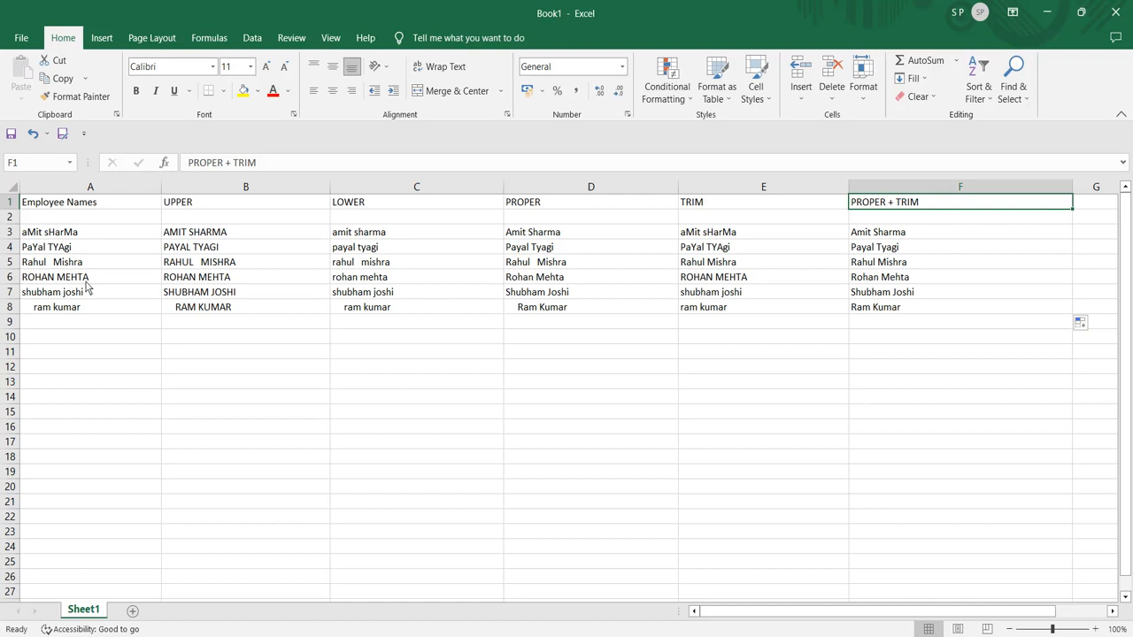
{"action": "left_click", "coordinate": [58, 266]}
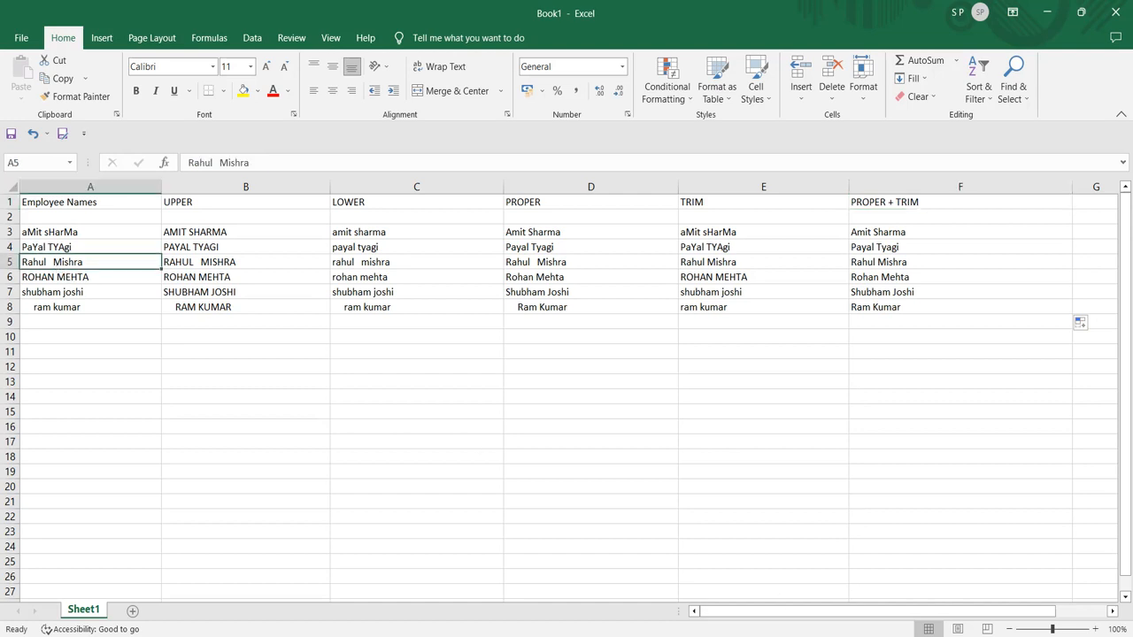
{"action": "left_click", "coordinate": [944, 636]}
{"action": "left_click", "coordinate": [930, 613]}
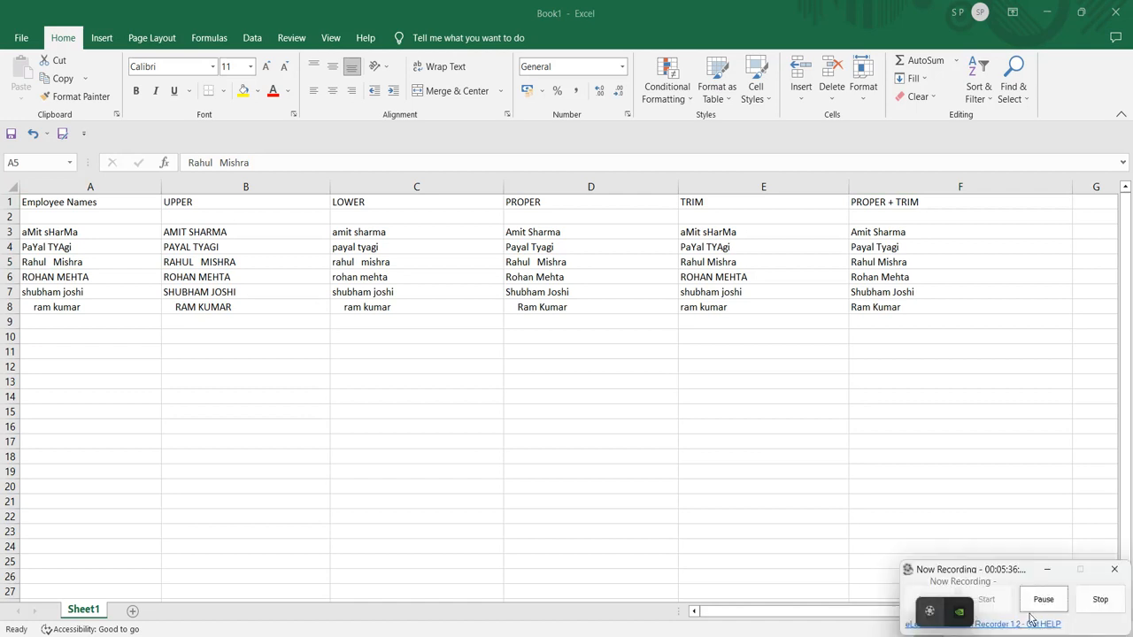
{"action": "left_click", "coordinate": [1102, 601]}
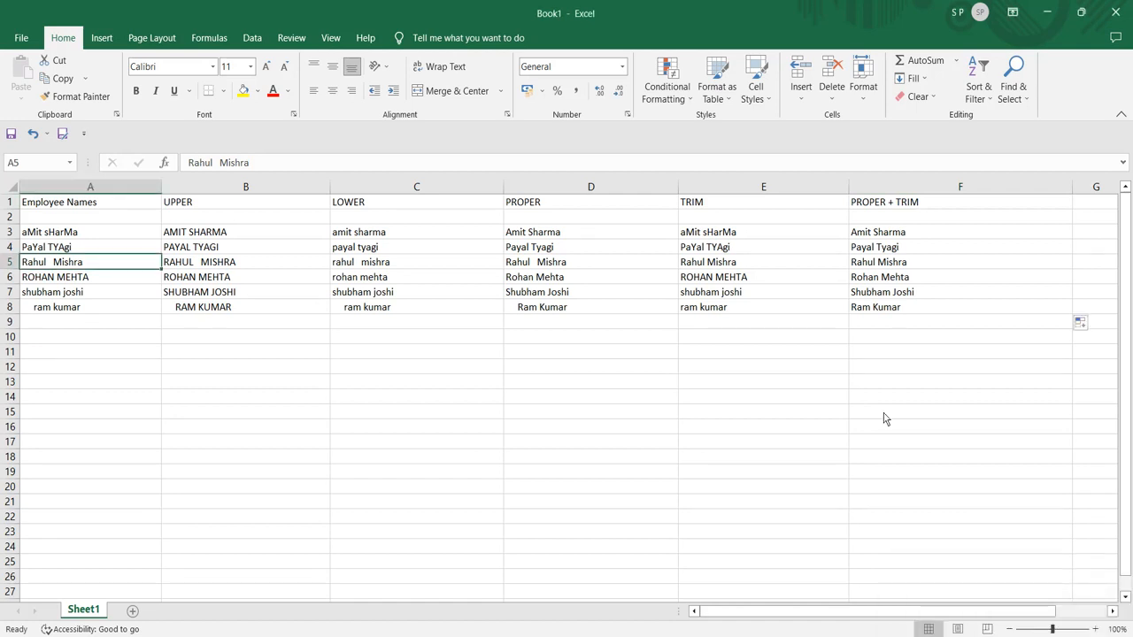
- Replace PROPER with UPPER in the F3 formula so it reads =UPPER(TRIM(A3))
{"action": "left_click", "coordinate": [876, 236]}
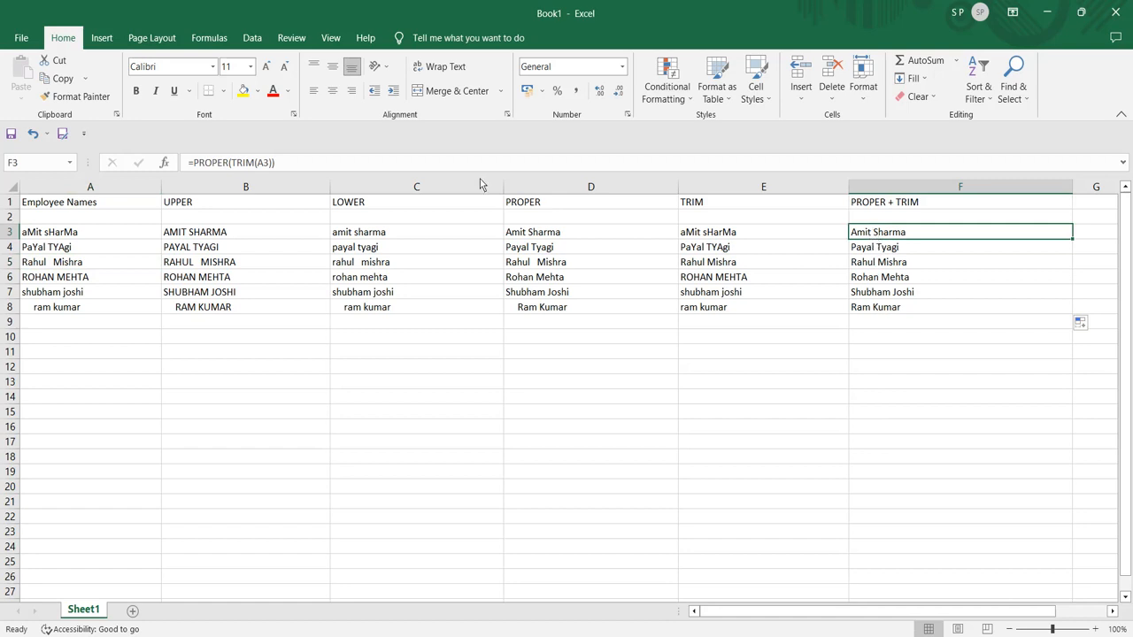
{"action": "left_click", "coordinate": [227, 165]}
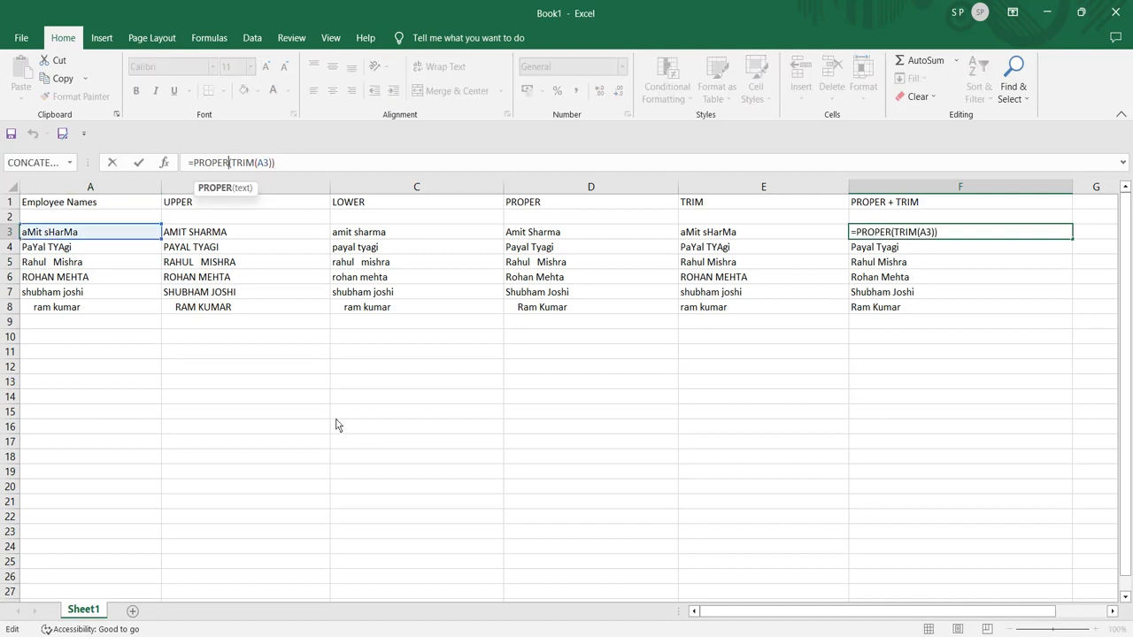
{"action": "key", "text": "BackSpace"}
{"action": "key", "text": "BackSpace"}
{"action": "key", "text": "BackSpace"}
{"action": "key", "text": "BackSpace"}
{"action": "key", "text": "BackSpace"}
{"action": "key", "text": "BackSpace"}
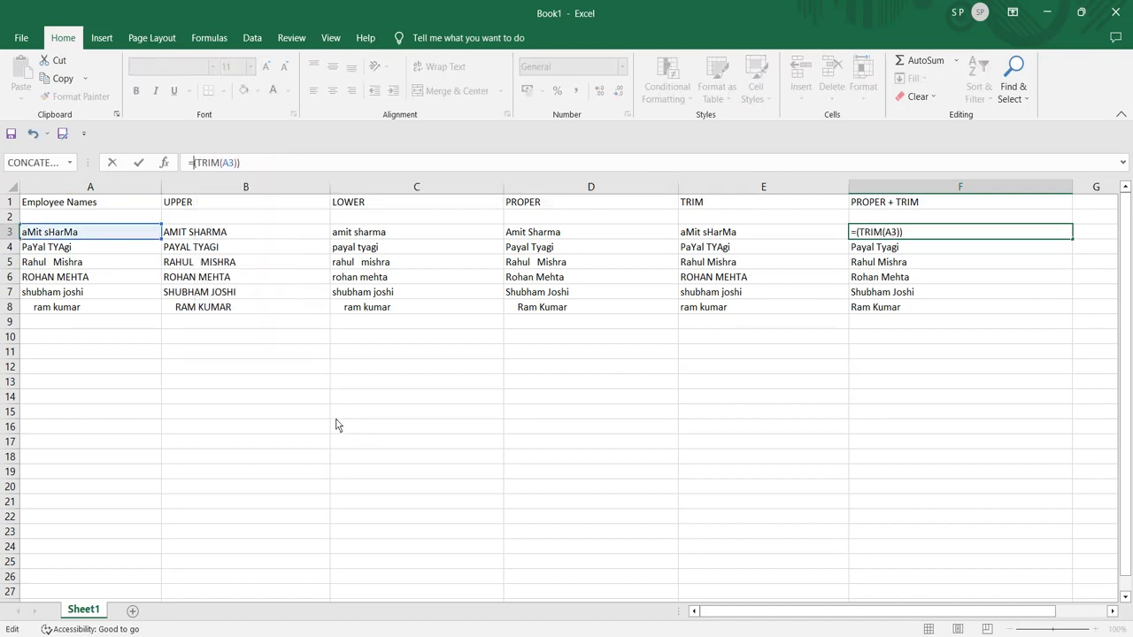
{"action": "type", "text": "UPP"}
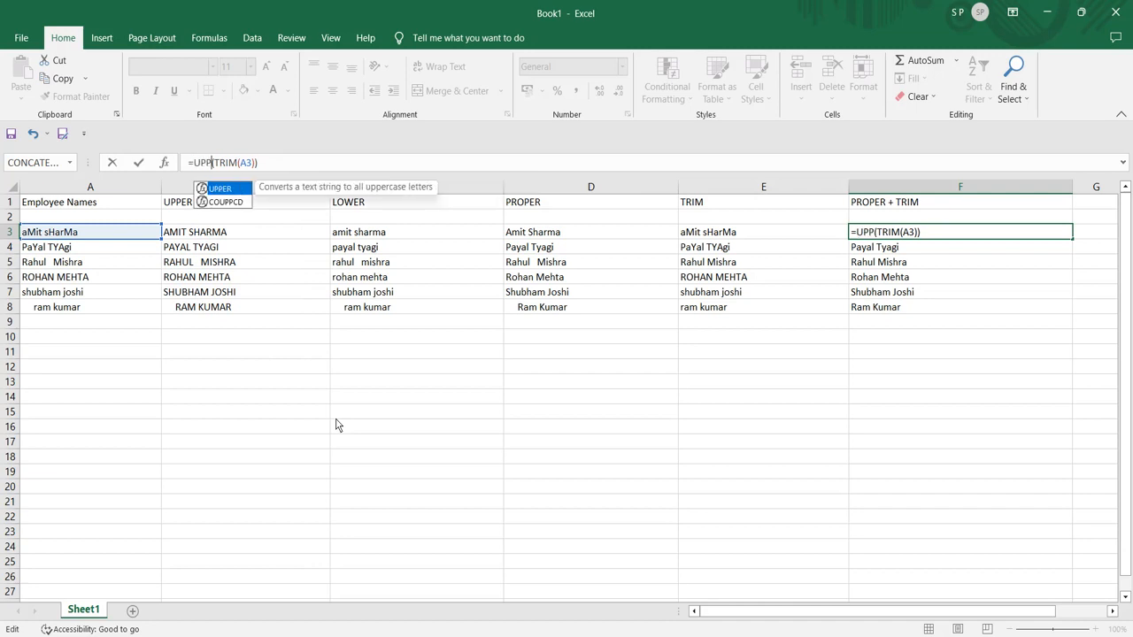
{"action": "type", "text": "ER"}
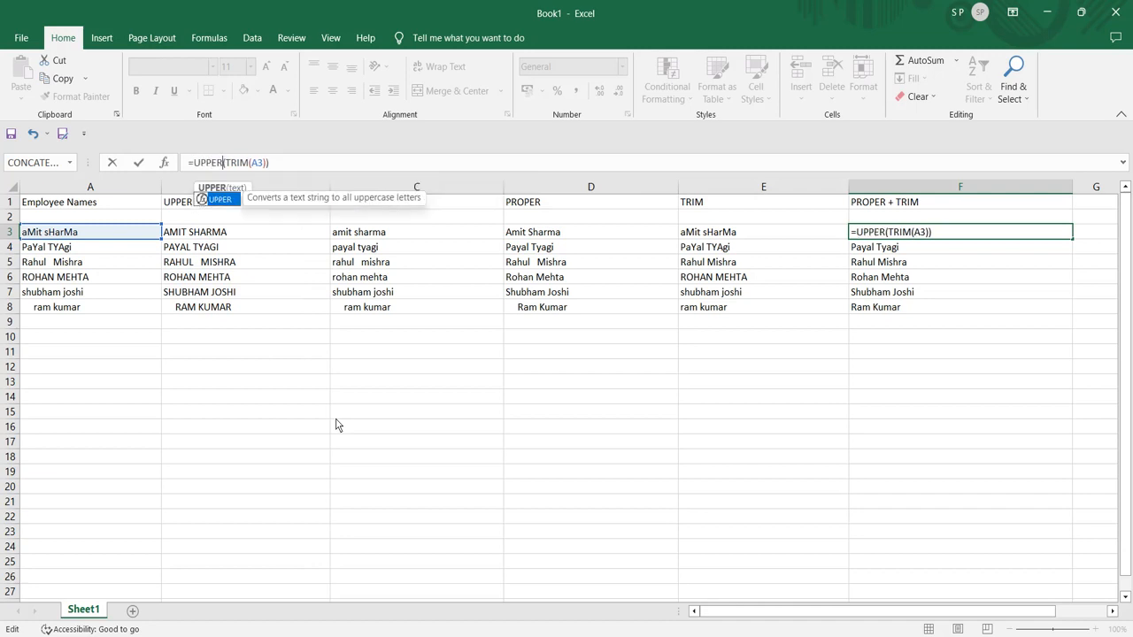
{"action": "key", "text": "Return"}
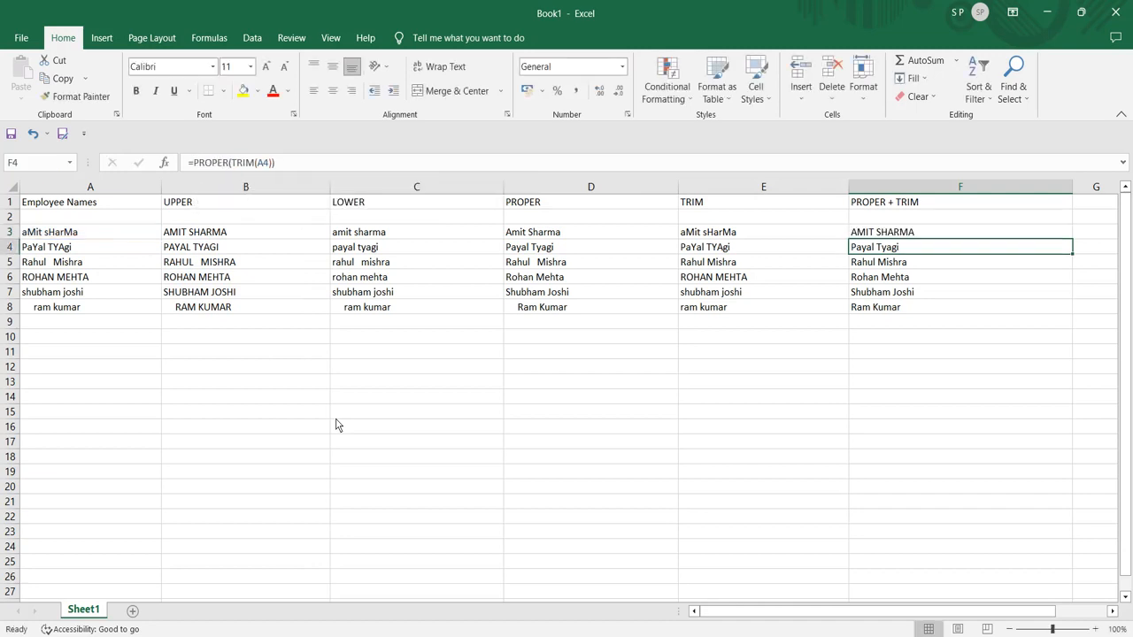
- Replace TRIM with LOWER in the F3 formula so it reads =UPPER(LOWER(A3))
{"action": "left_click", "coordinate": [879, 235]}
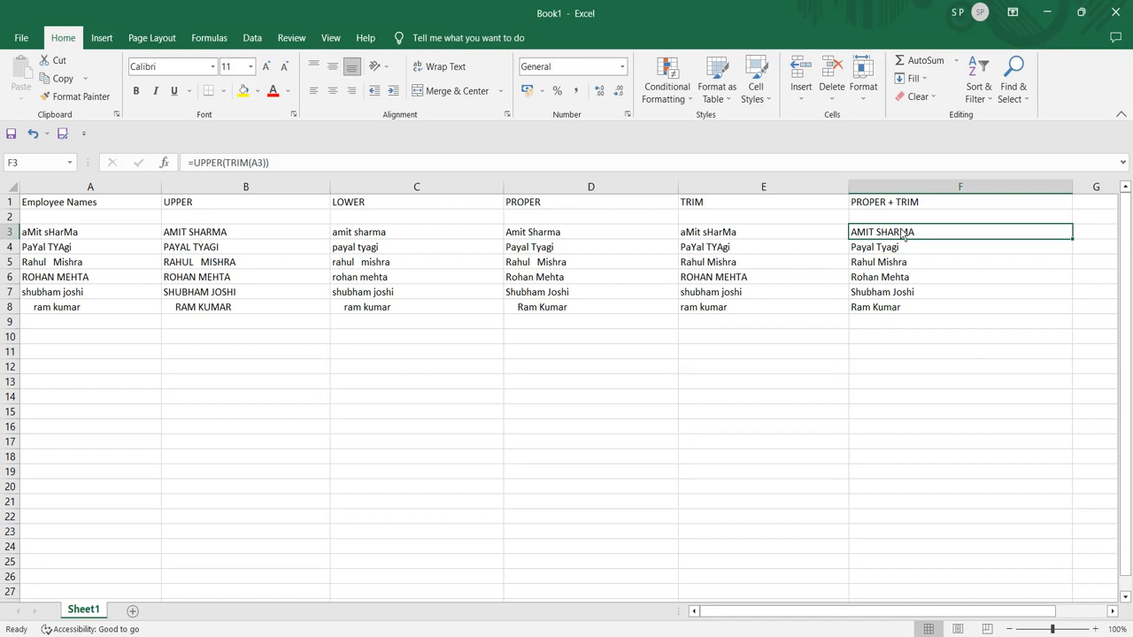
{"action": "left_click", "coordinate": [229, 166]}
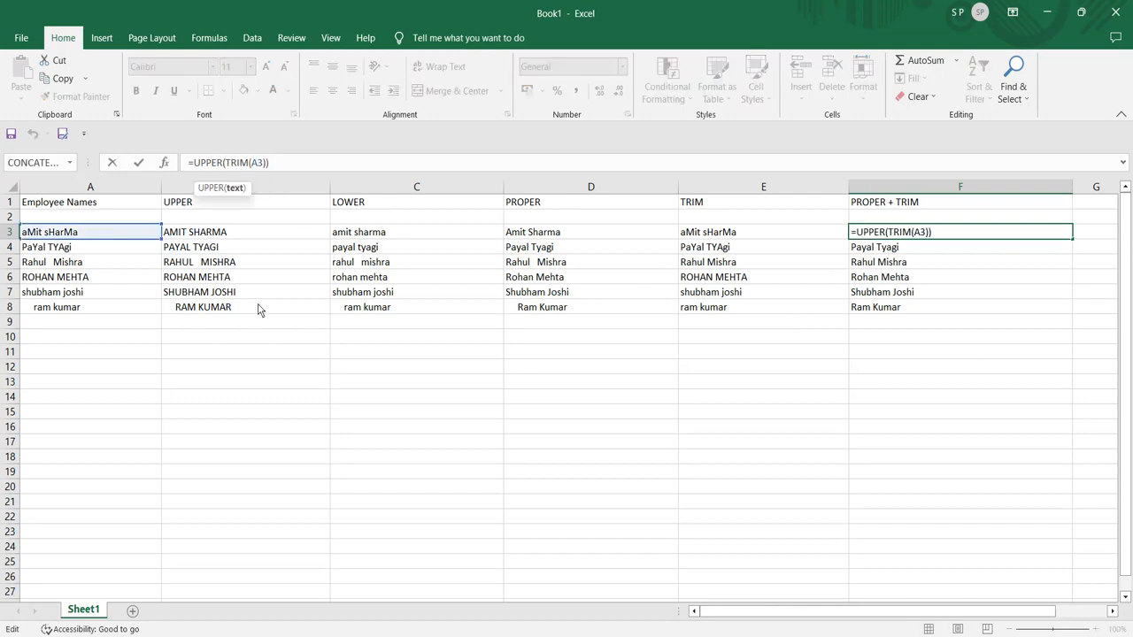
{"action": "key", "text": "Delete"}
{"action": "key", "text": "Delete"}
{"action": "key", "text": "Delete"}
{"action": "key", "text": "Delete"}
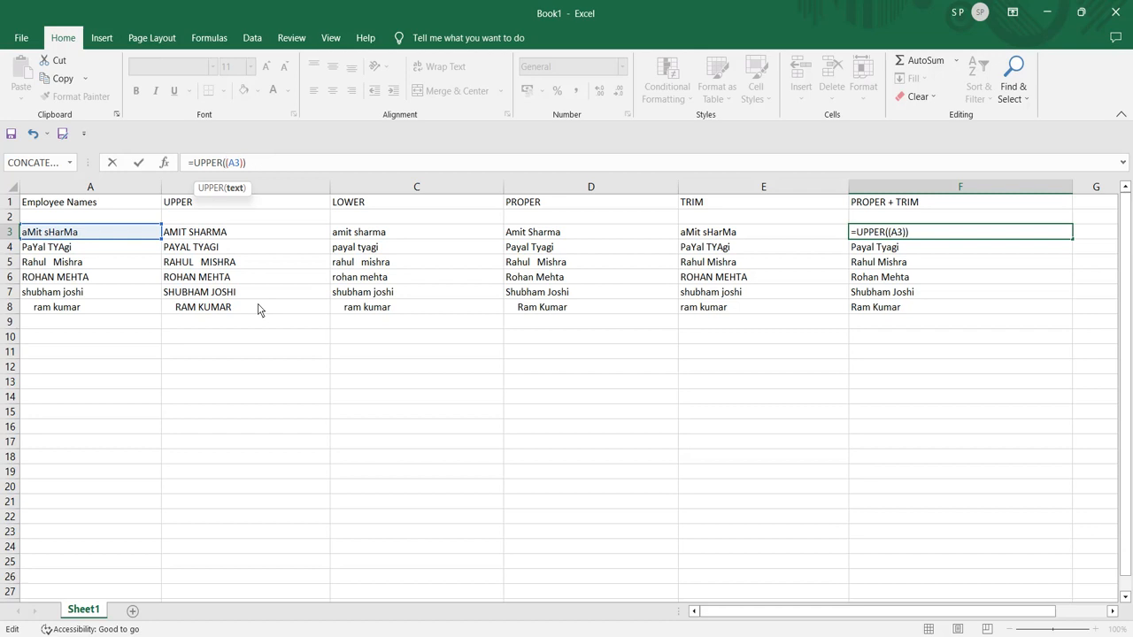
{"action": "type", "text": "LOWEr"}
{"action": "key", "text": "BackSpace"}
{"action": "type", "text": "R"}
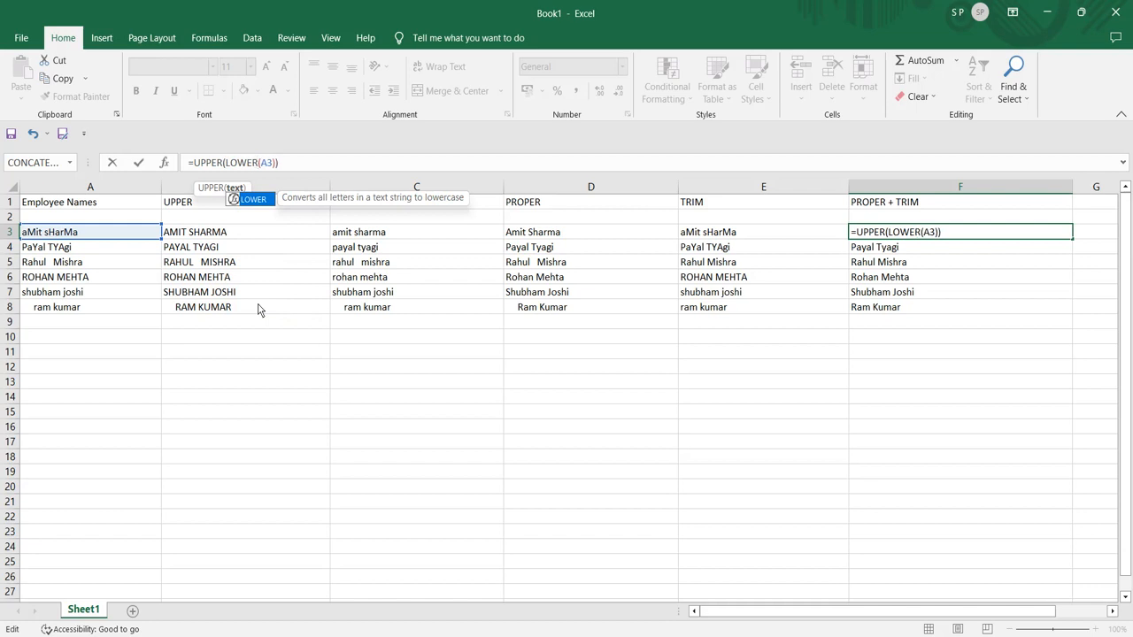
{"action": "key", "text": "Return"}
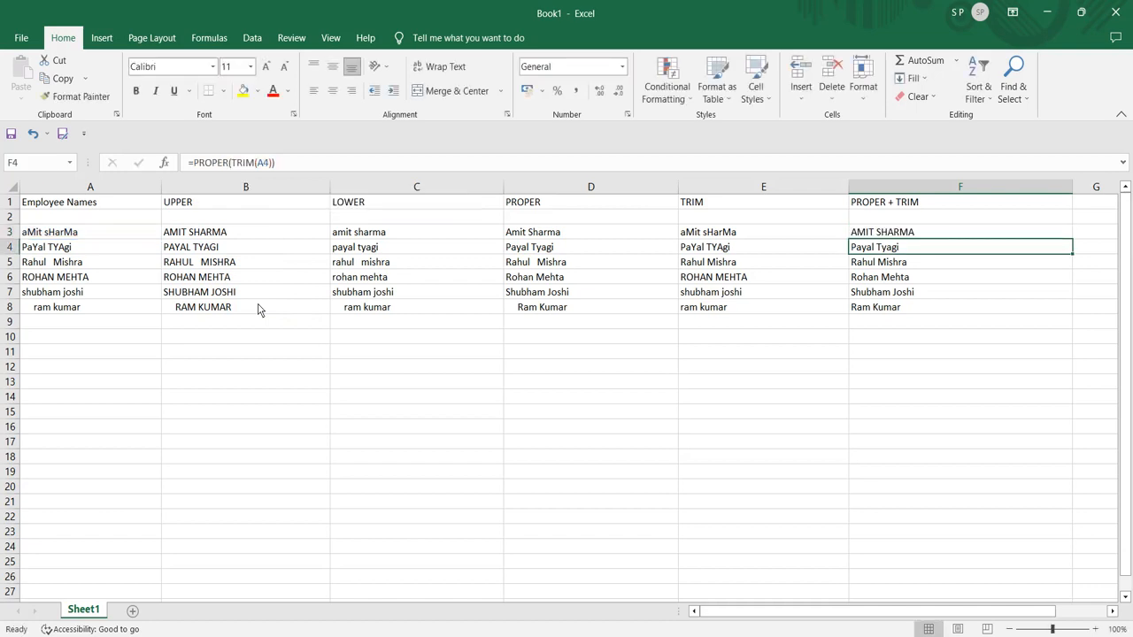
- Examine the order in which the A3 argument, the inner LOWER and the outer UPPER are evaluated in the F3 formula
{"action": "left_click", "coordinate": [879, 234]}
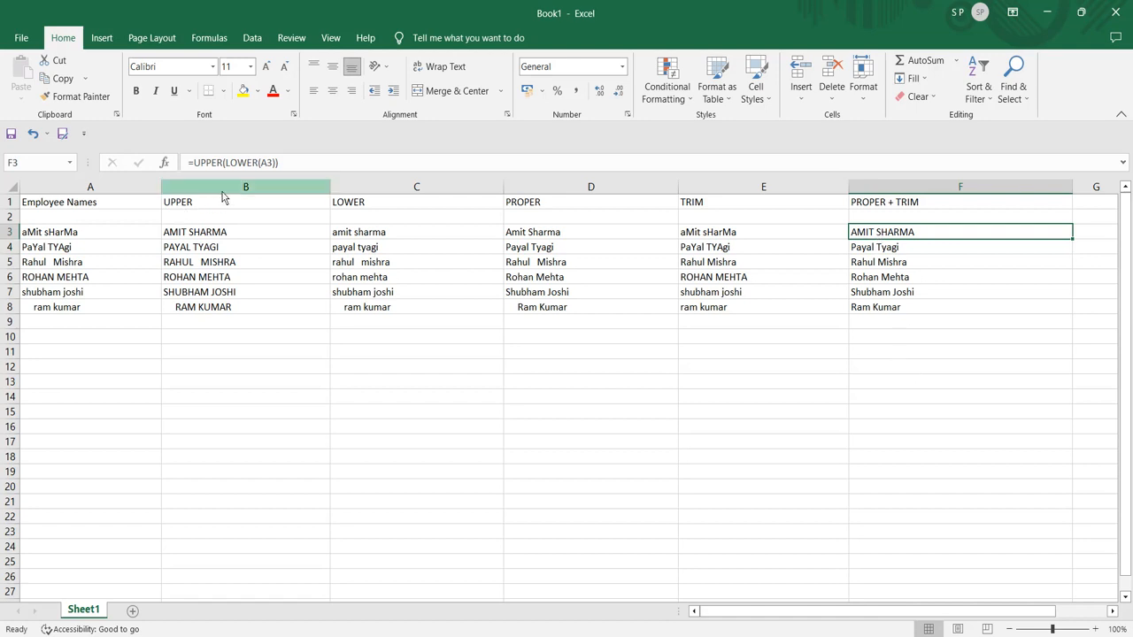
{"action": "double_click", "coordinate": [269, 164]}
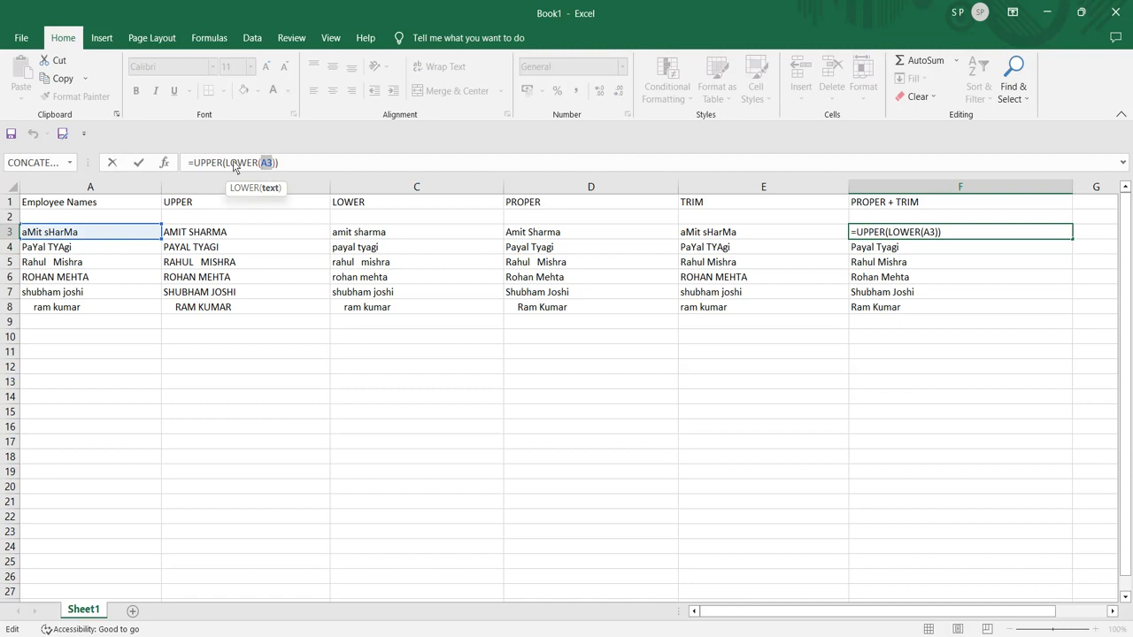
{"action": "left_click_drag", "start_coordinate": [225, 164], "coordinate": [262, 166]}
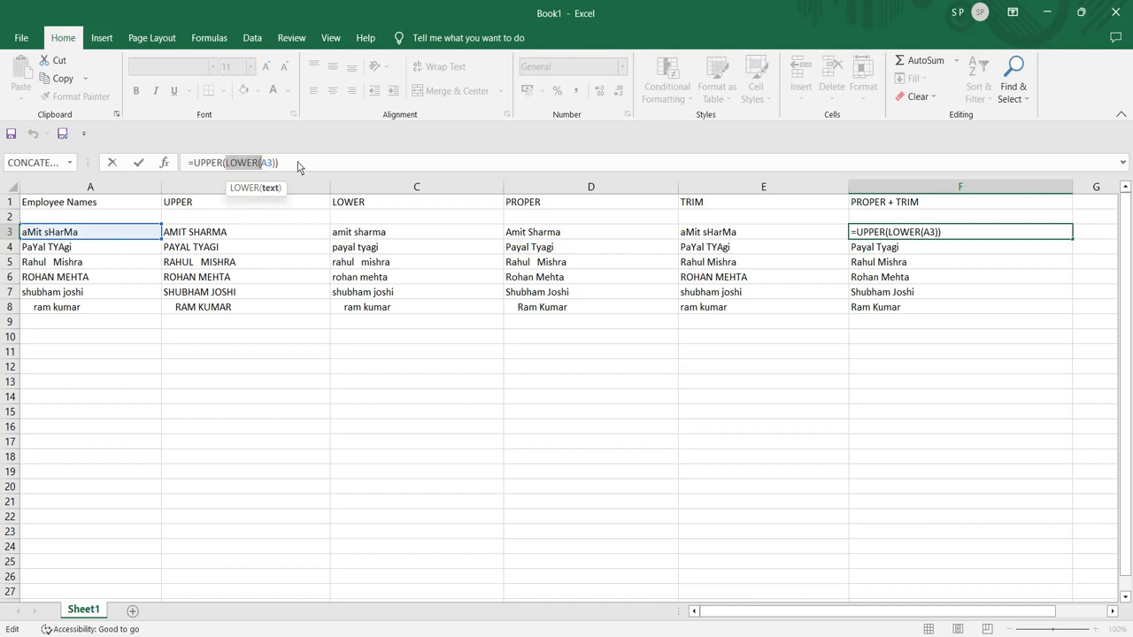
{"action": "left_click_drag", "start_coordinate": [192, 165], "coordinate": [228, 168]}
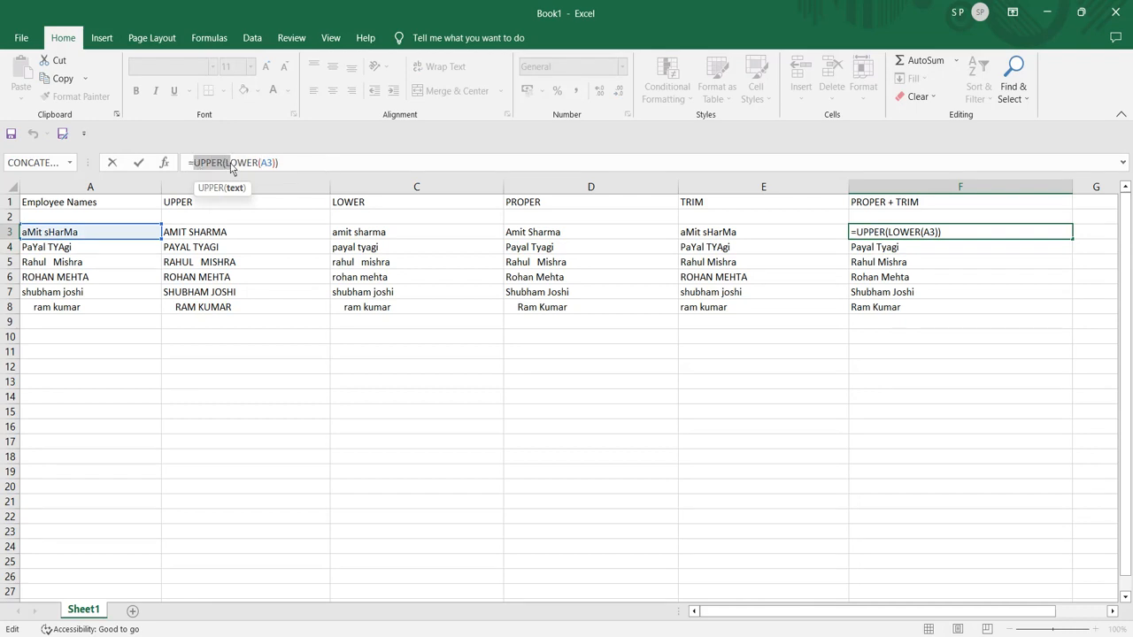
{"action": "left_click", "coordinate": [294, 165]}
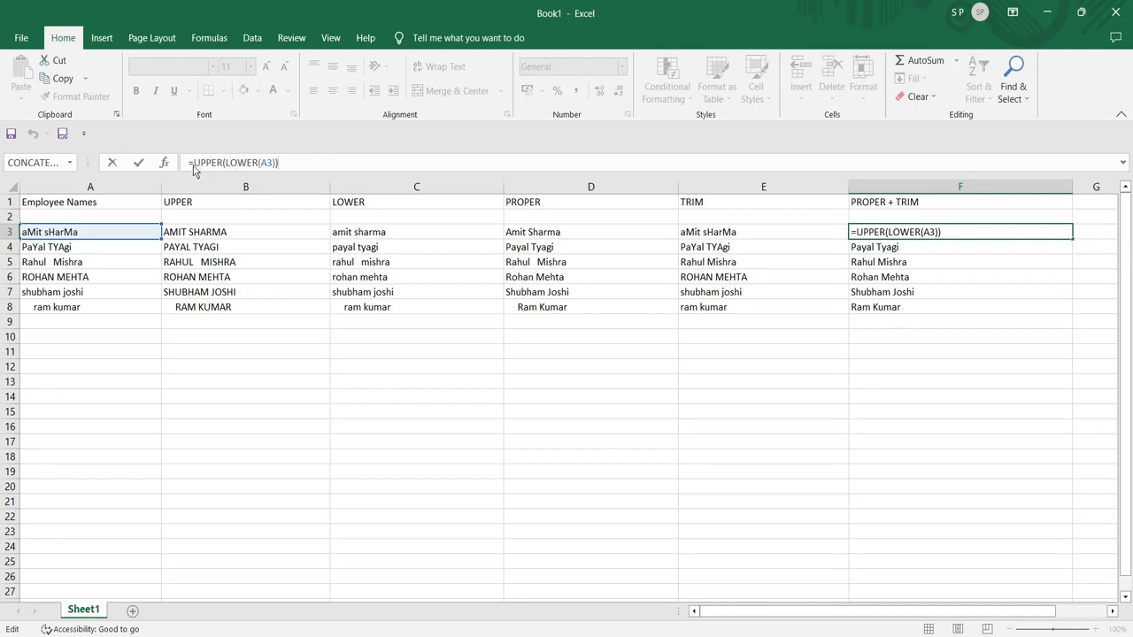
{"action": "double_click", "coordinate": [266, 163]}
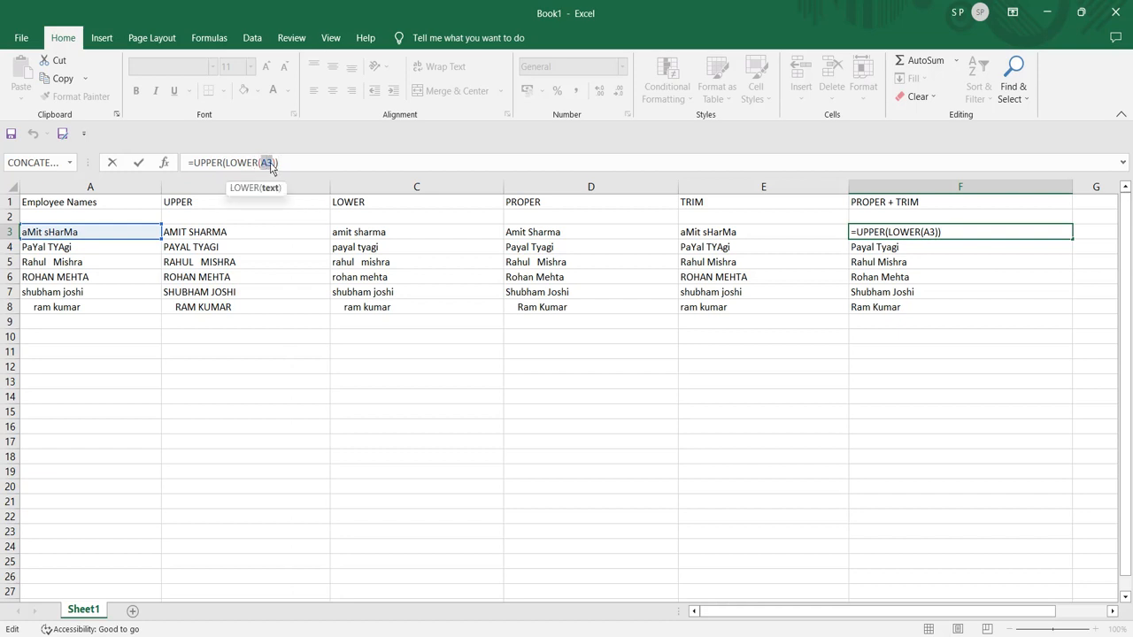
{"action": "mouse_move", "coordinate": [224, 165]}
{"action": "left_mouse_down"}
{"action": "mouse_move", "coordinate": [255, 168]}
{"action": "mouse_move", "coordinate": [213, 166]}
{"action": "mouse_move", "coordinate": [226, 166]}
{"action": "left_mouse_up"}
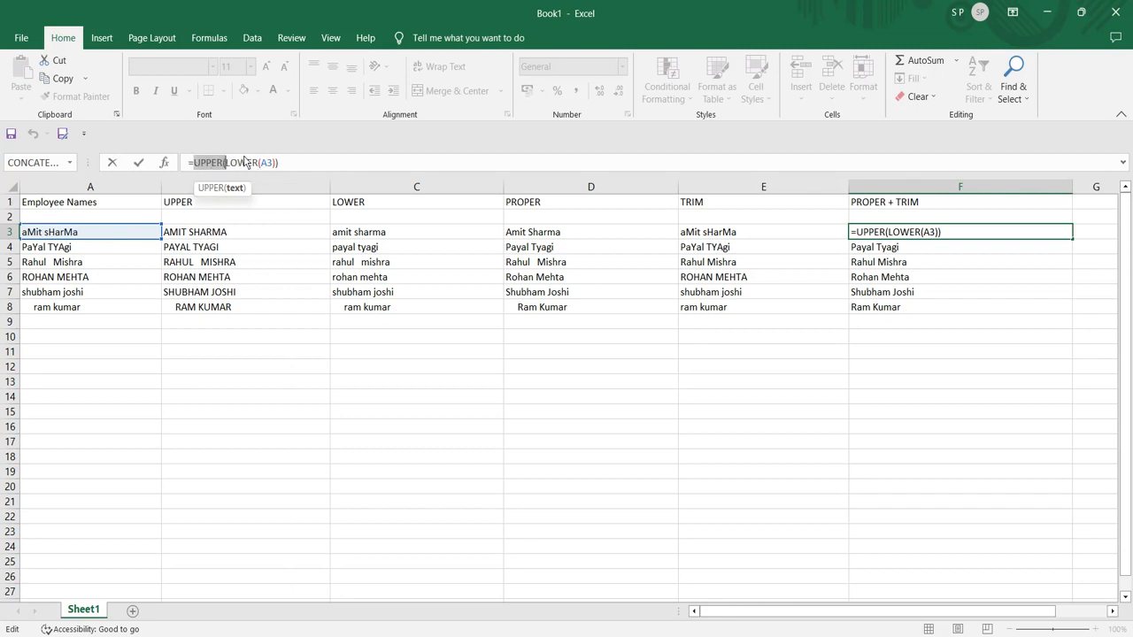
{"action": "left_click", "coordinate": [303, 167]}
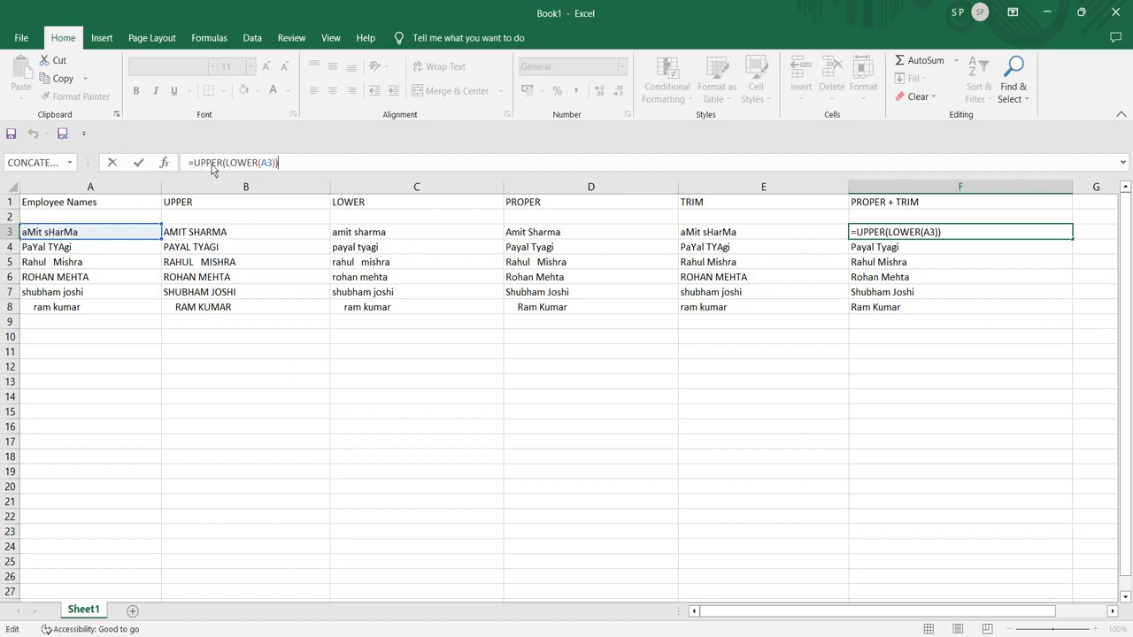
{"action": "left_click_drag", "start_coordinate": [193, 167], "coordinate": [223, 168]}
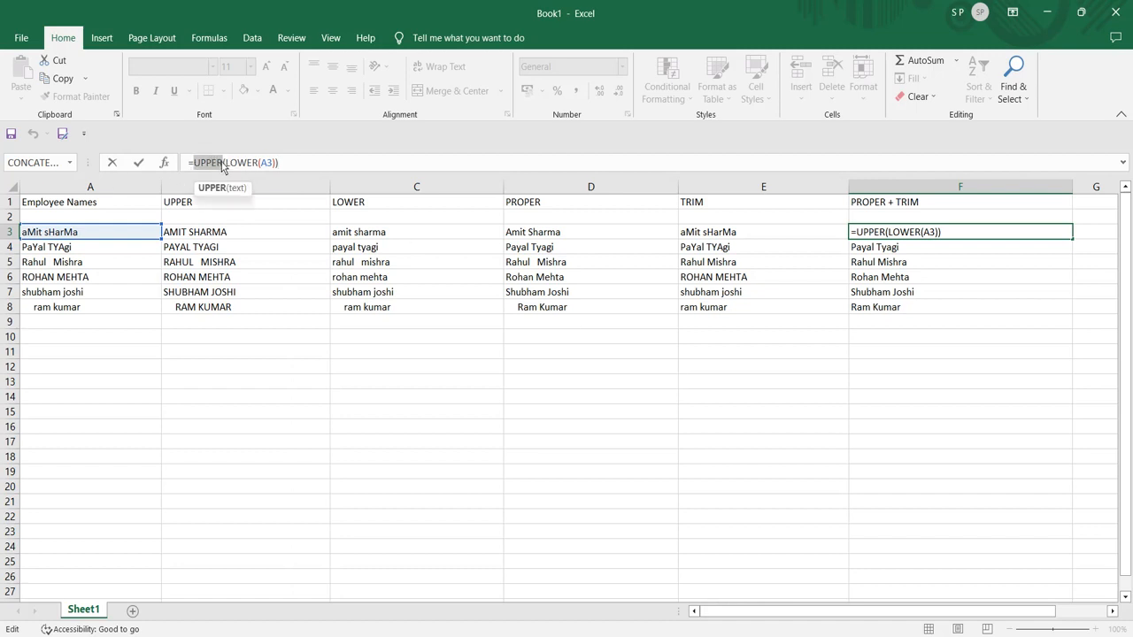
- Rewrite the F3 formula as =PROPER(TRIM(A3) and submit it
{"action": "left_click_drag", "start_coordinate": [283, 167], "coordinate": [179, 168]}
{"action": "type", "text": "="}
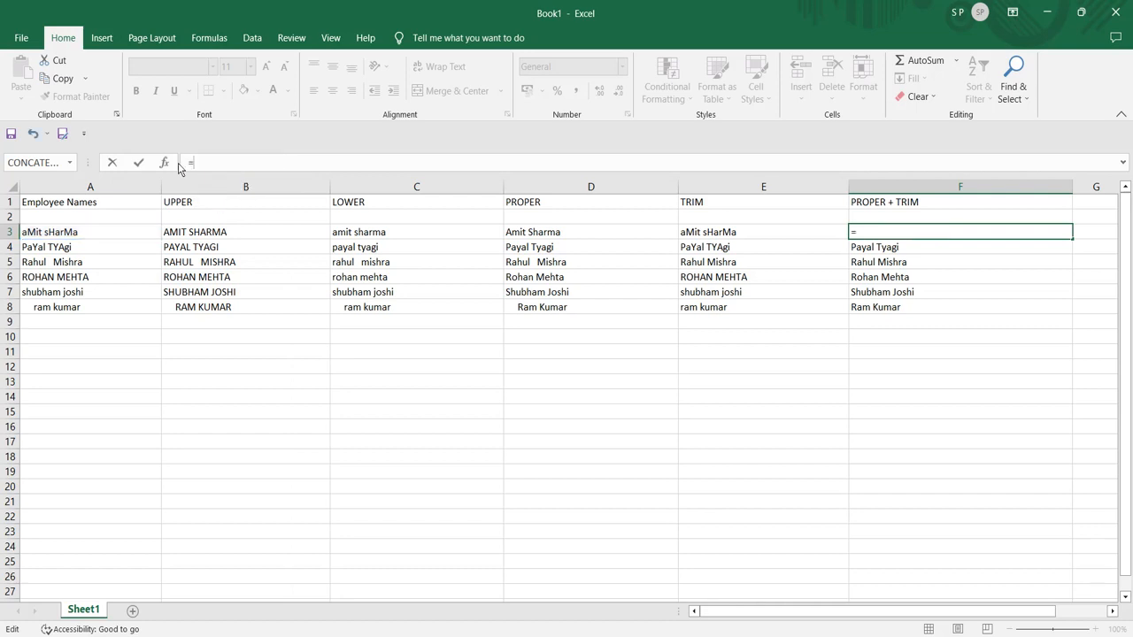
{"action": "type", "text": "PROPER"}
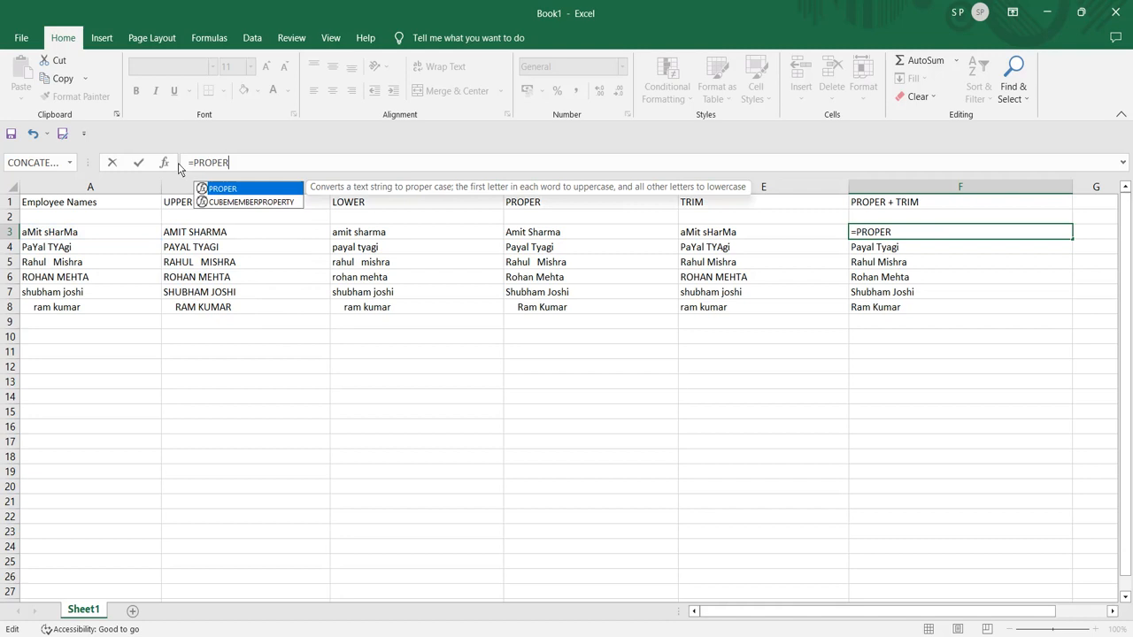
{"action": "type", "text": "(T"}
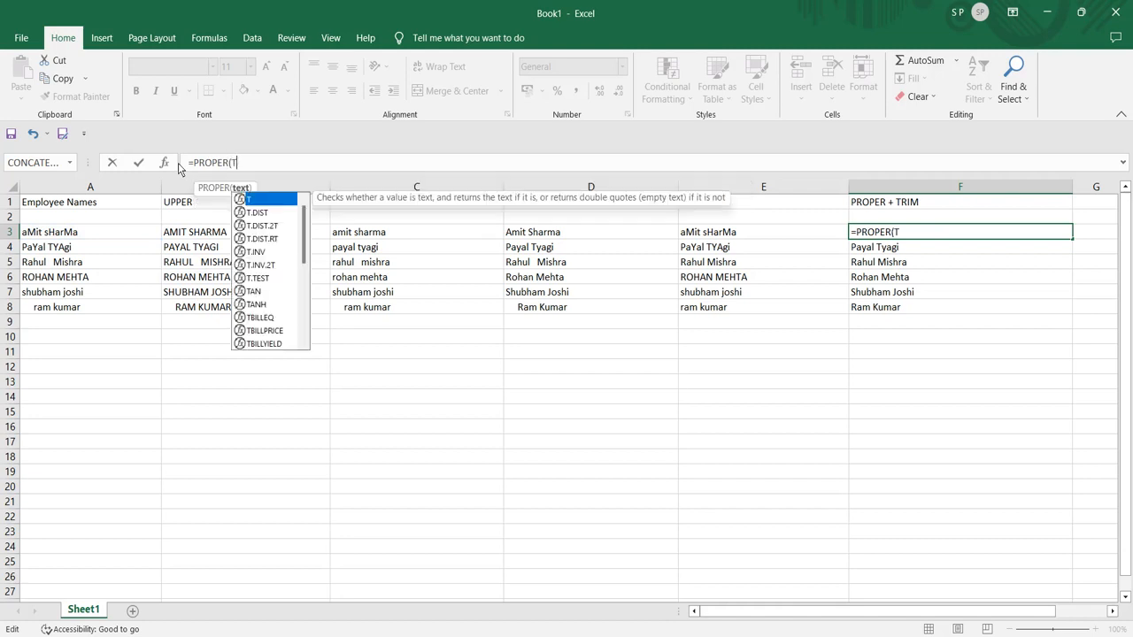
{"action": "type", "text": "RIM("}
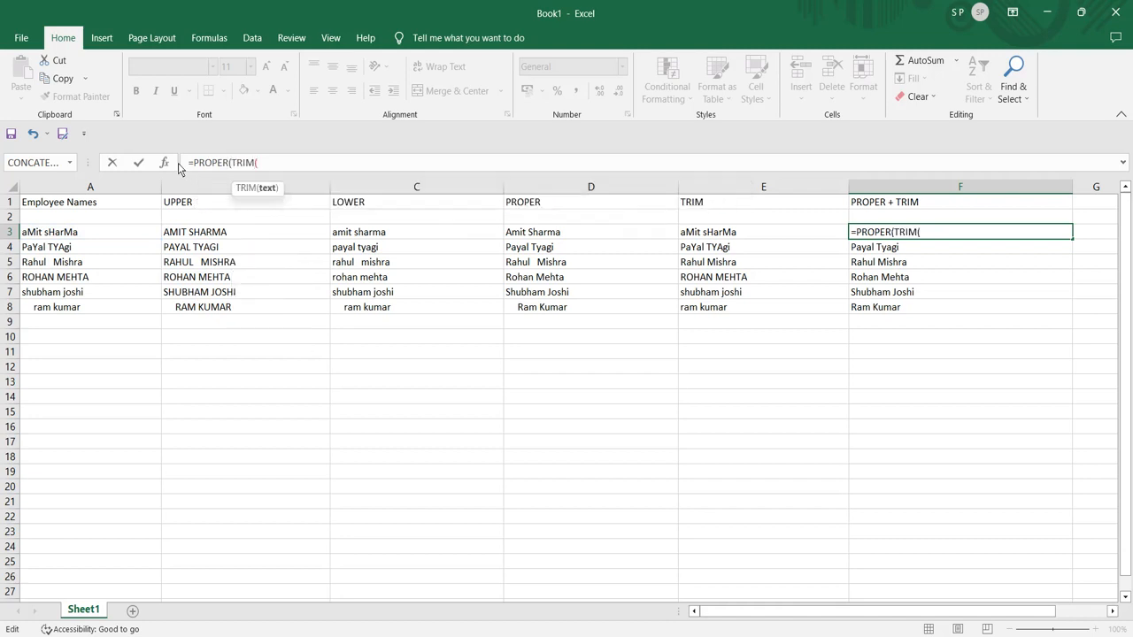
{"action": "left_click", "coordinate": [102, 234]}
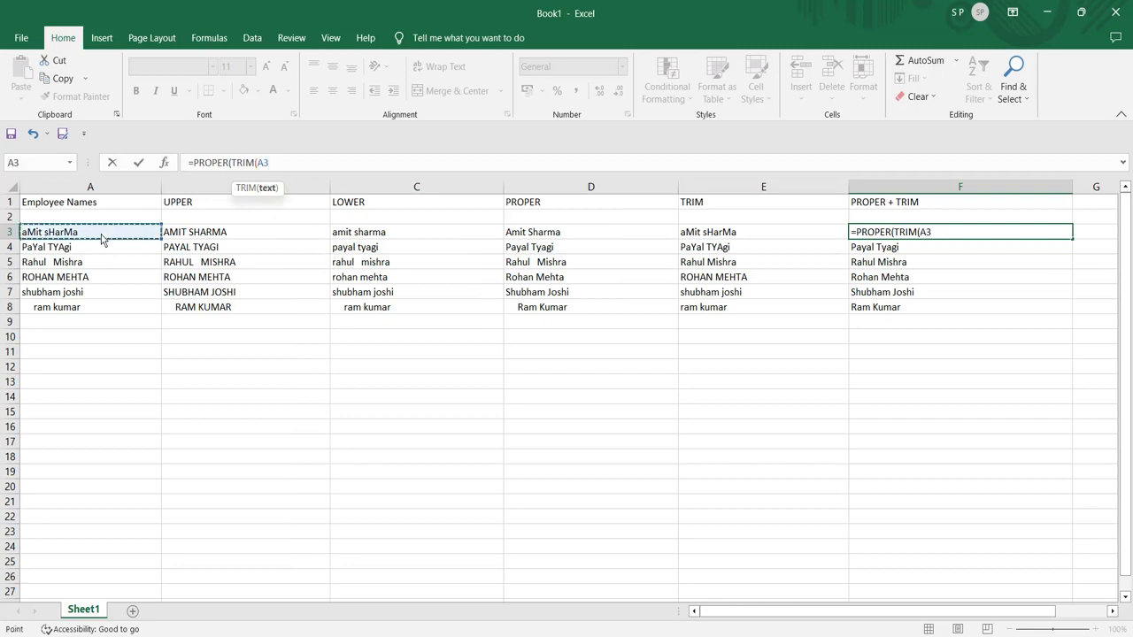
{"action": "type", "text": ")"}
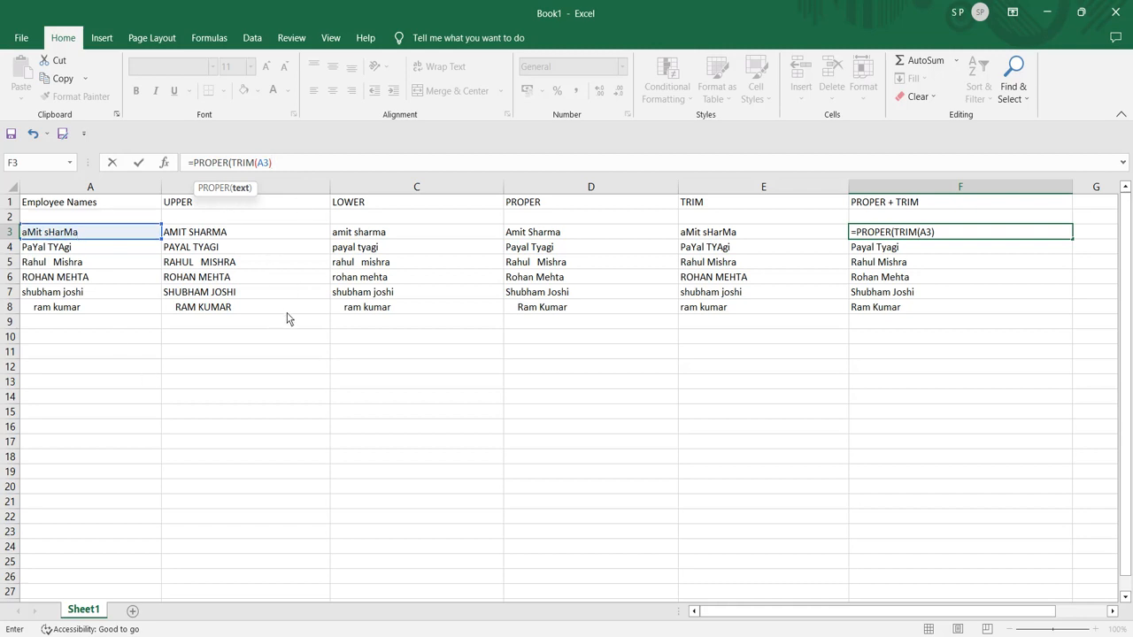
{"action": "key", "text": "Return"}
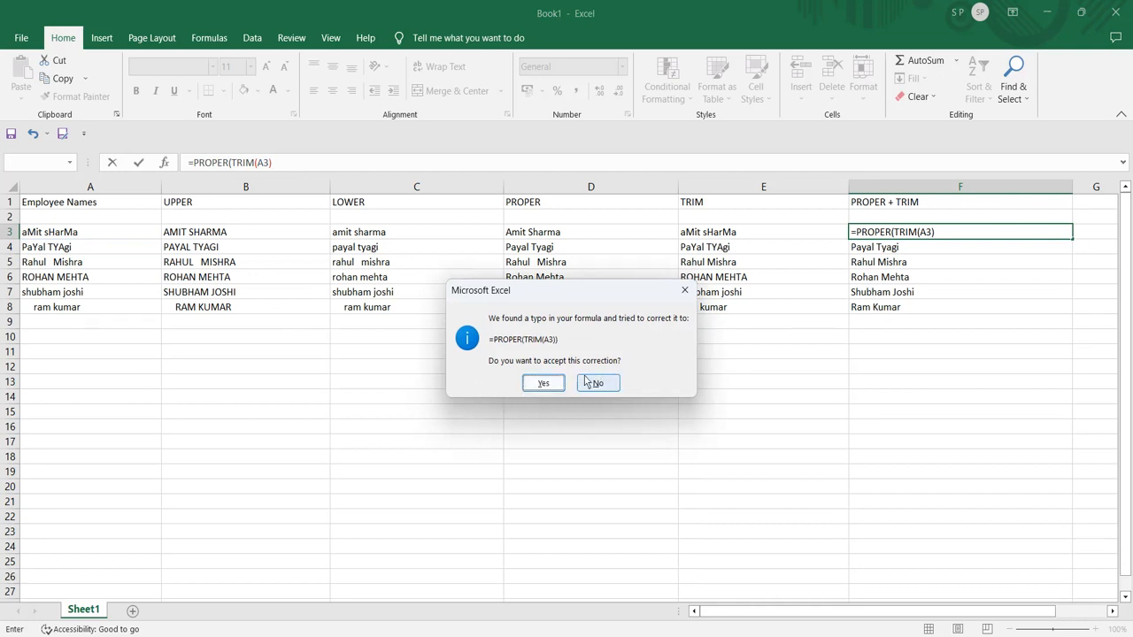
- Dismiss the suggested formula correction and add the missing closing parenthesis so F3 reads =PROPER(TRIM(A3))
{"action": "left_click", "coordinate": [684, 291]}
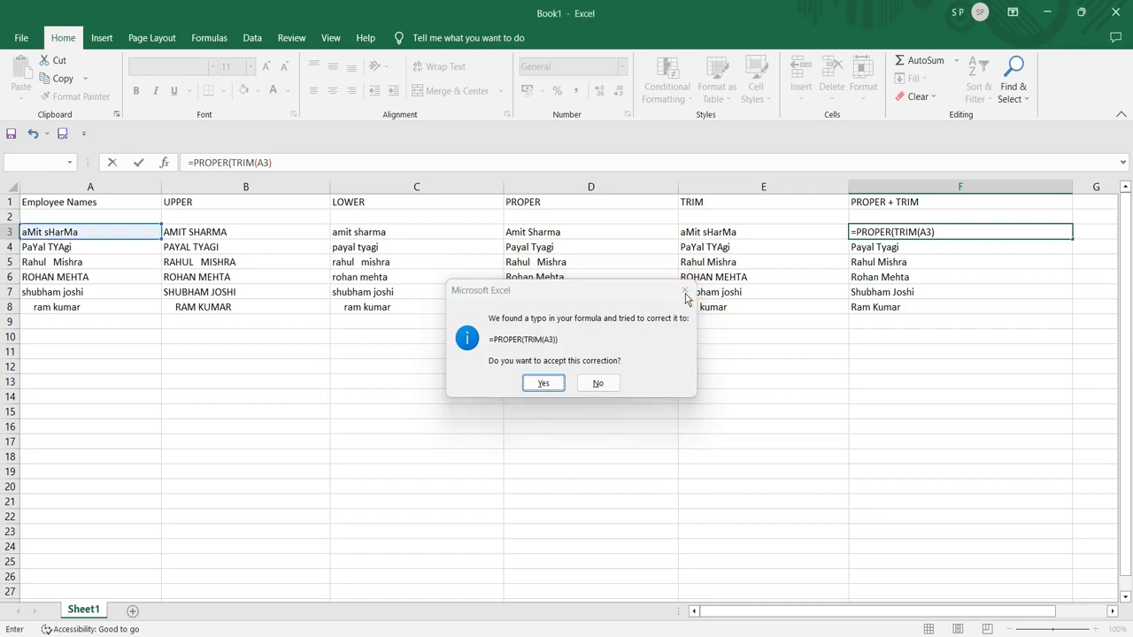
{"action": "left_click", "coordinate": [571, 368]}
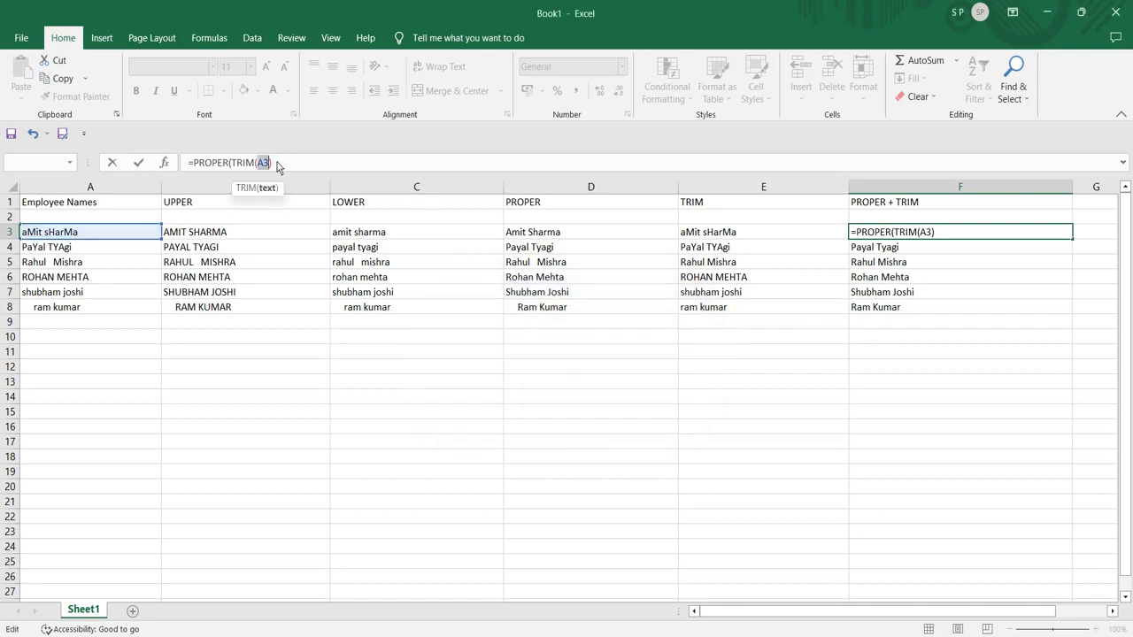
{"action": "left_click", "coordinate": [278, 167]}
{"action": "type", "text": ")"}
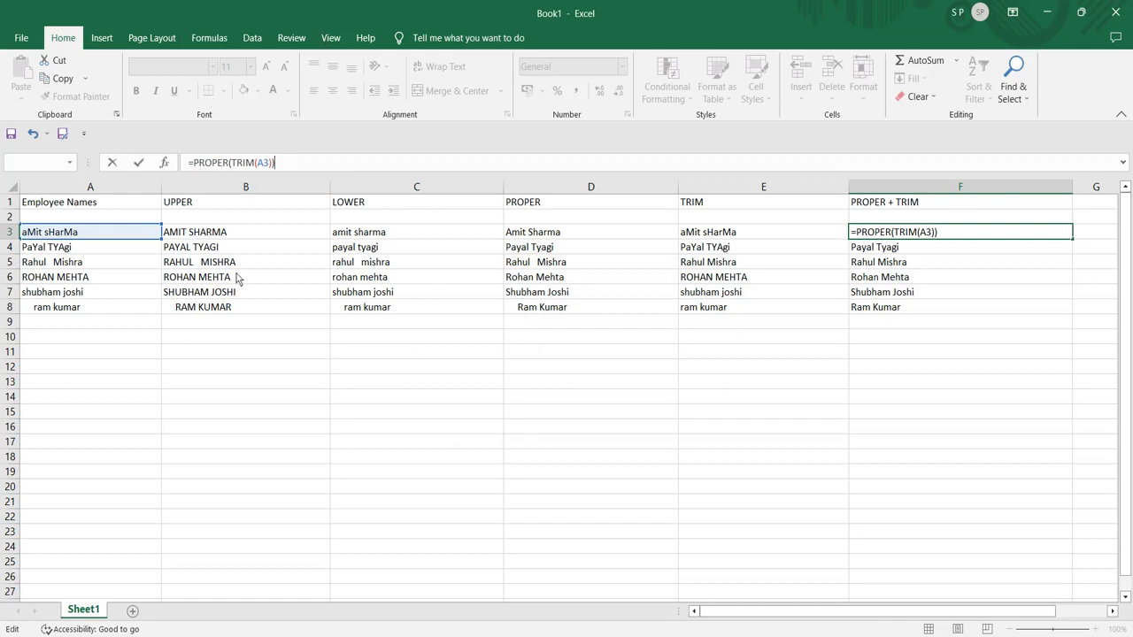
{"action": "key", "text": "Return"}
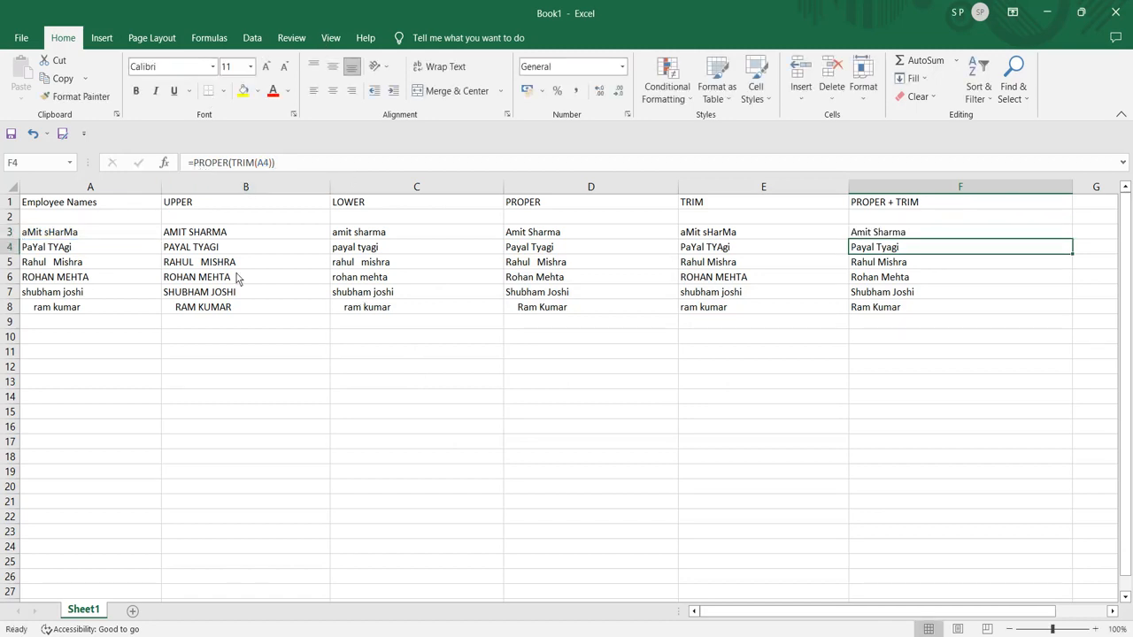
{"action": "left_click", "coordinate": [894, 234]}
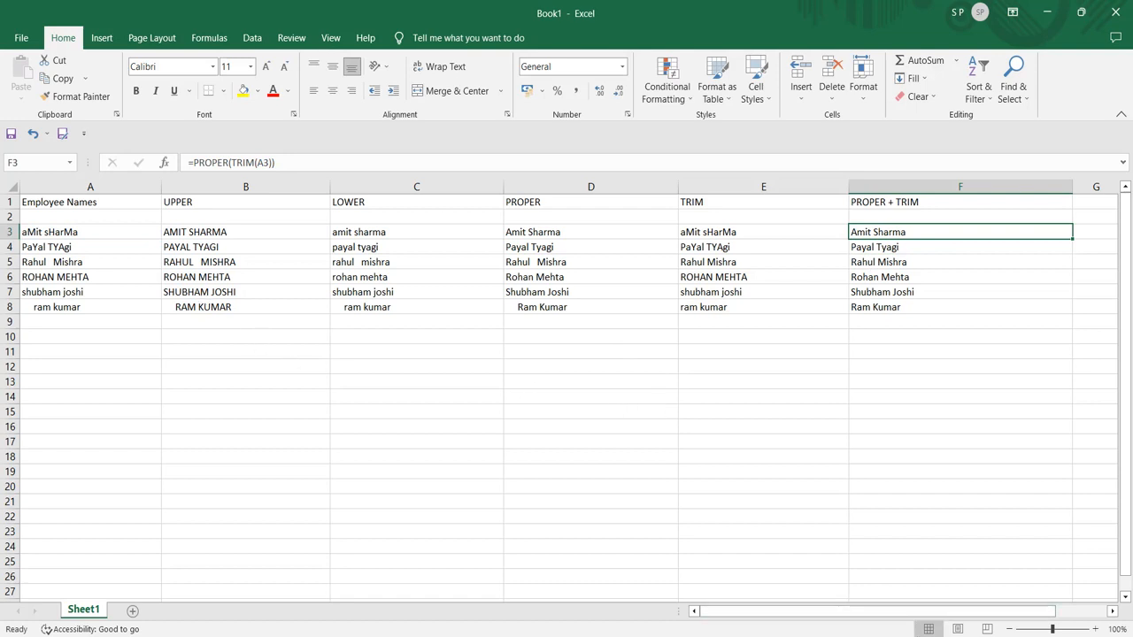
{"action": "left_click", "coordinate": [944, 635]}
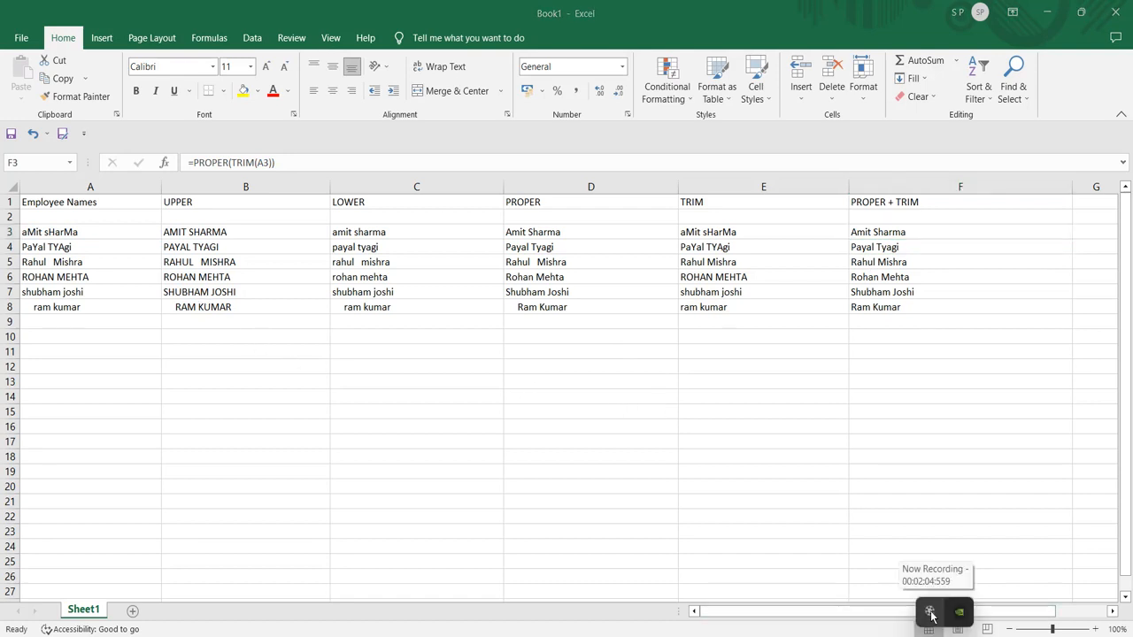
{"action": "left_click", "coordinate": [929, 610]}
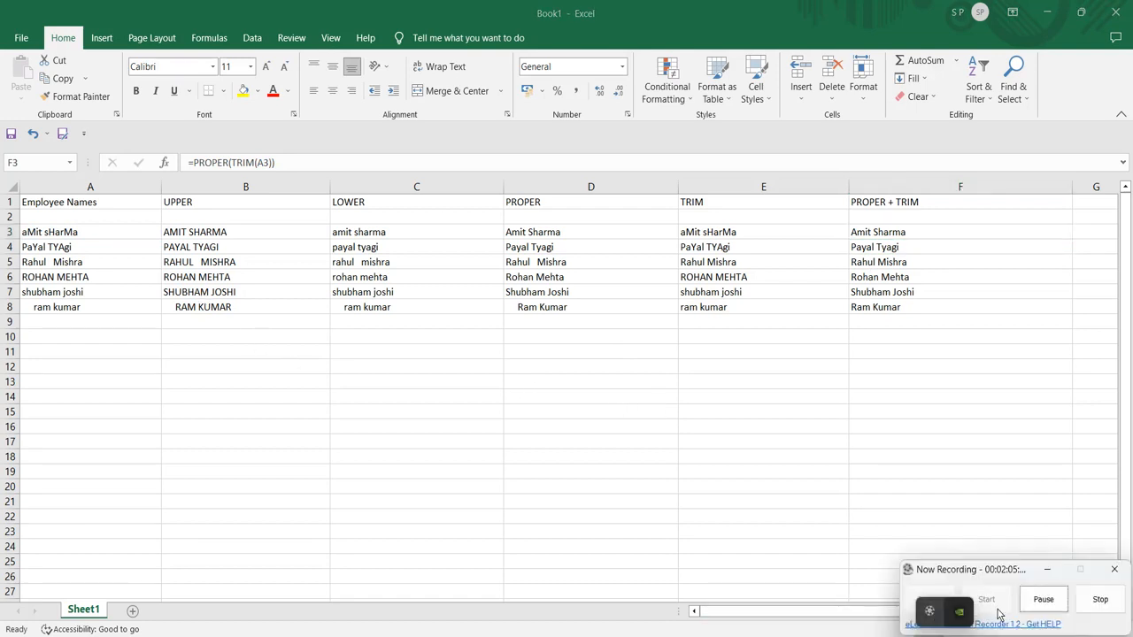
{"action": "left_click", "coordinate": [1100, 599]}
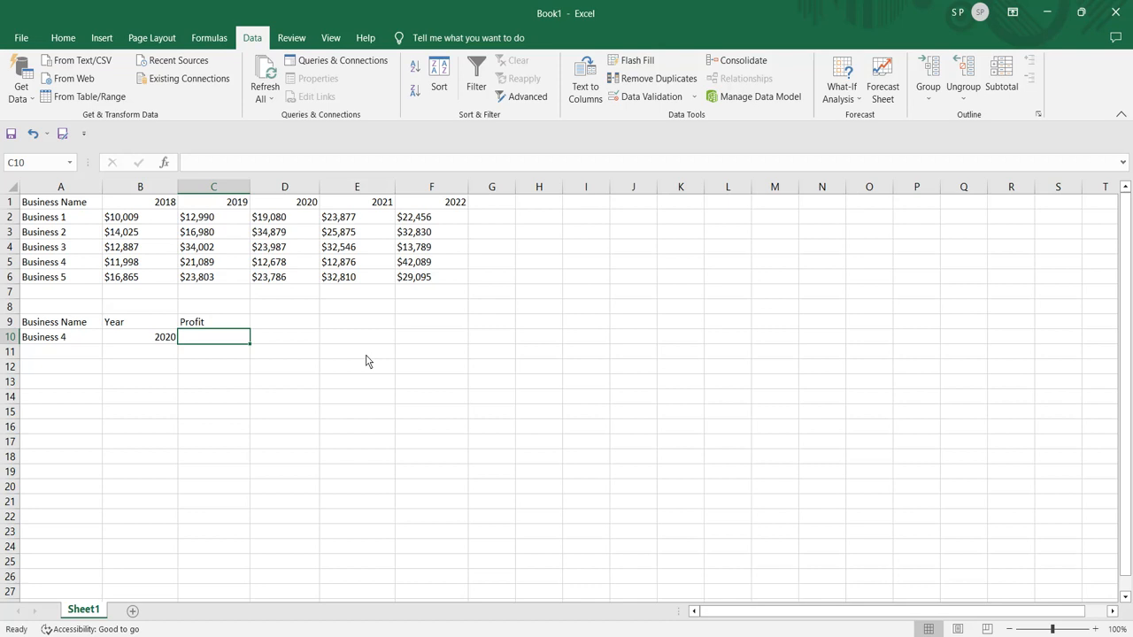
- Review the business names, year headers and profit figures in A1:F6, and the empty Profit cell C10 for Business 4 in 2020
{"action": "left_click_drag", "start_coordinate": [76, 206], "coordinate": [84, 280]}
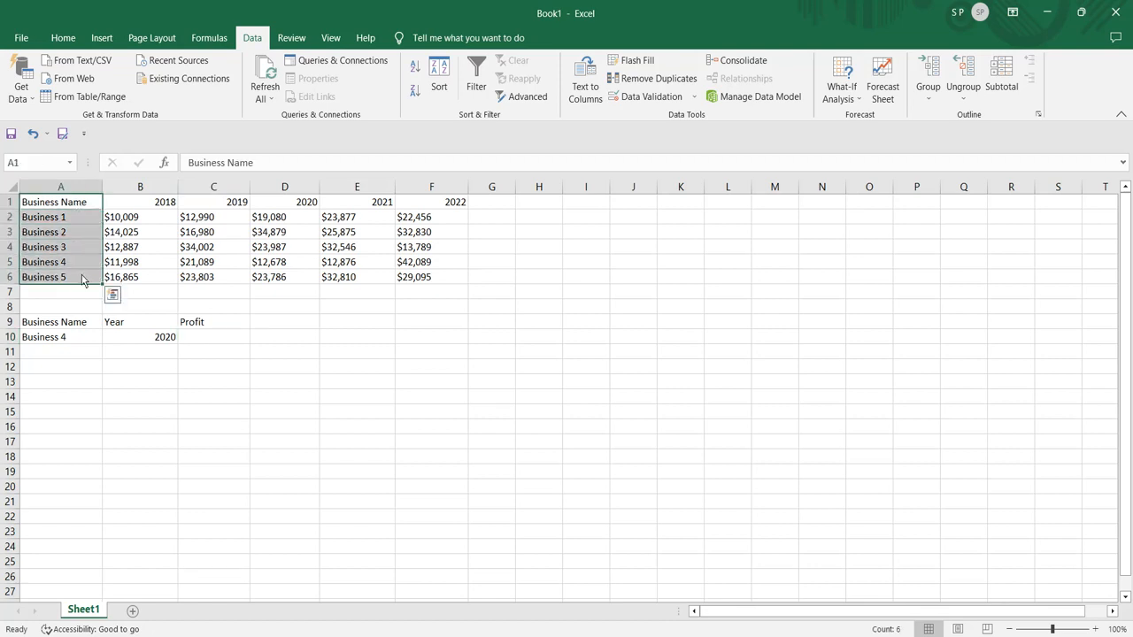
{"action": "left_click", "coordinate": [292, 474]}
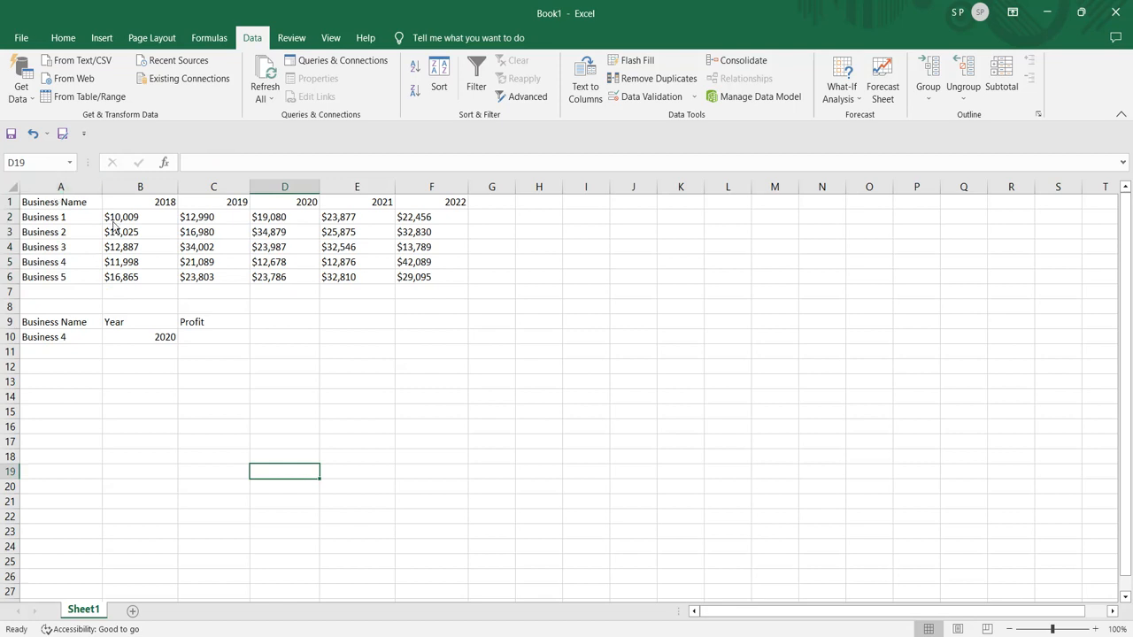
{"action": "left_click_drag", "start_coordinate": [135, 205], "coordinate": [448, 211]}
{"action": "left_click_drag", "start_coordinate": [147, 222], "coordinate": [147, 290]}
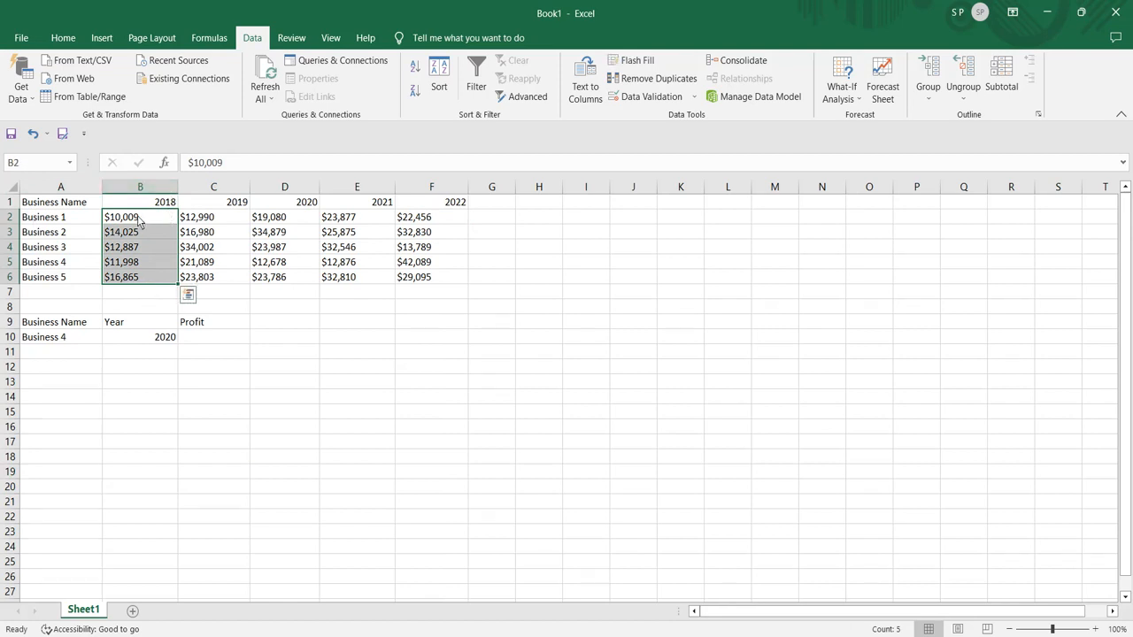
{"action": "left_click", "coordinate": [342, 421]}
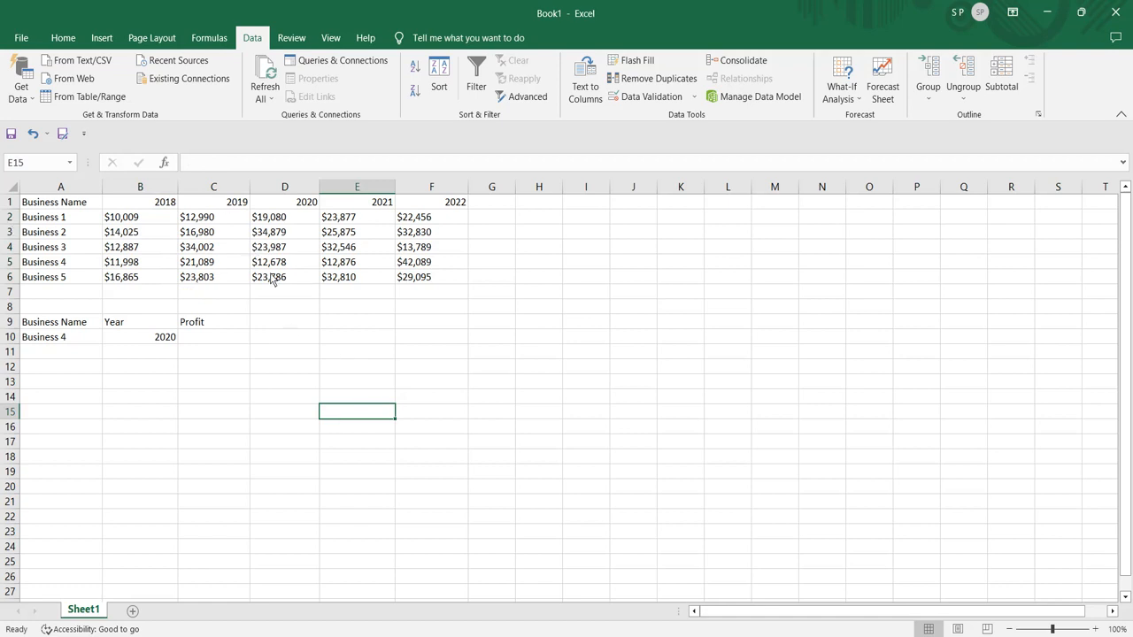
{"action": "left_click", "coordinate": [40, 208]}
{"action": "left_click_drag", "start_coordinate": [40, 208], "coordinate": [423, 282]}
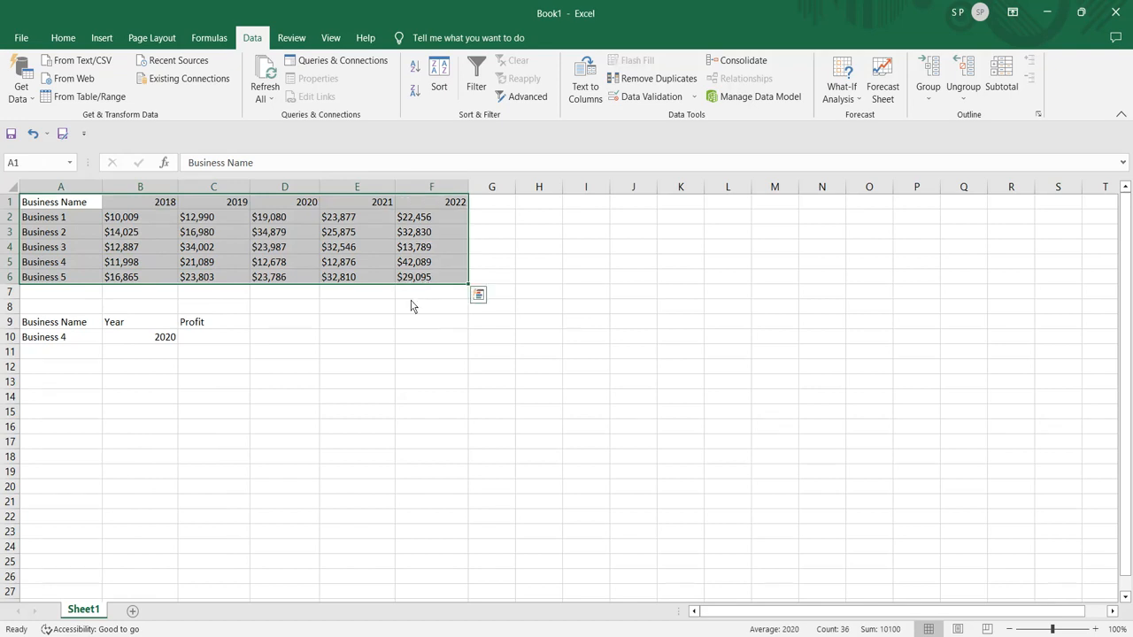
{"action": "left_click", "coordinate": [222, 344]}
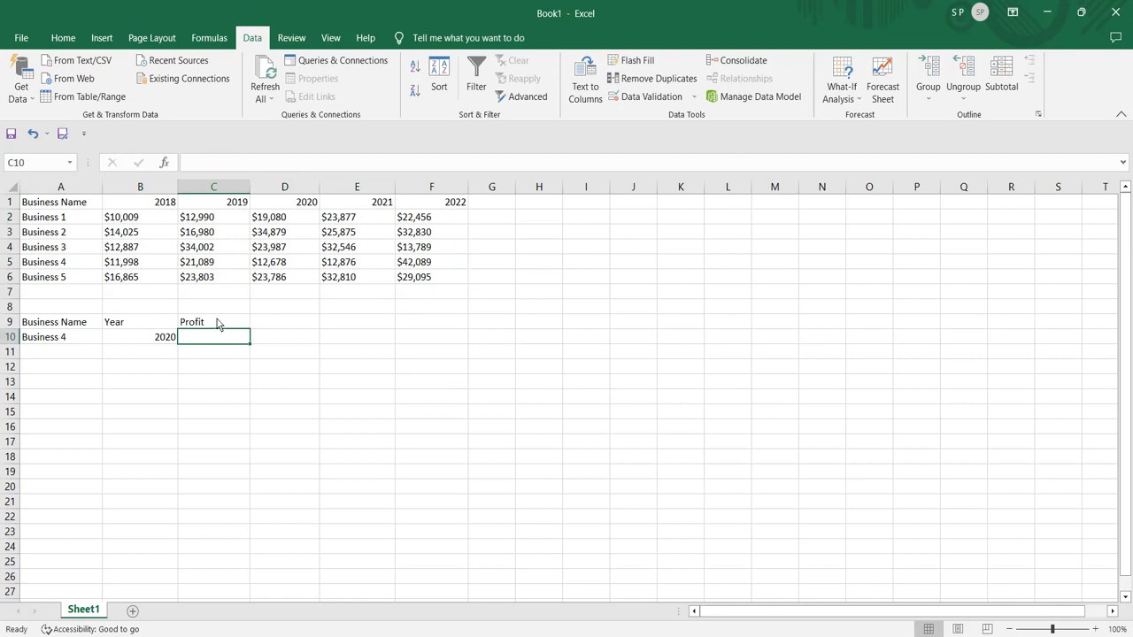
- Examine the 2019 year header, the Business 4 entry in A5, and the lookup business and year in A10 and B10
{"action": "left_click", "coordinate": [191, 254]}
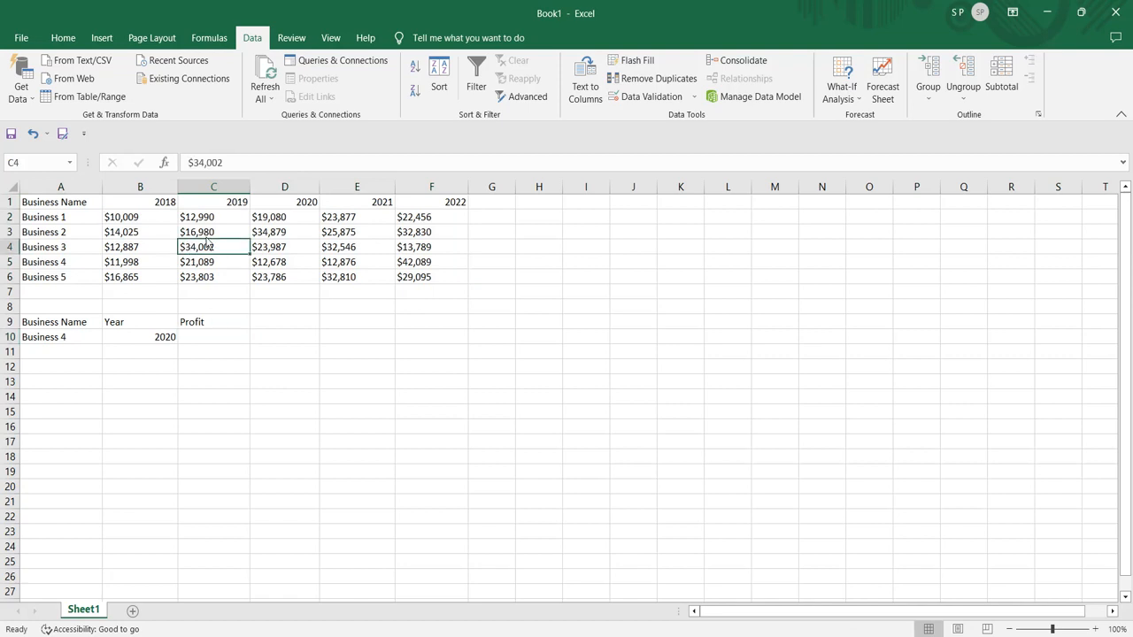
{"action": "left_click", "coordinate": [231, 204]}
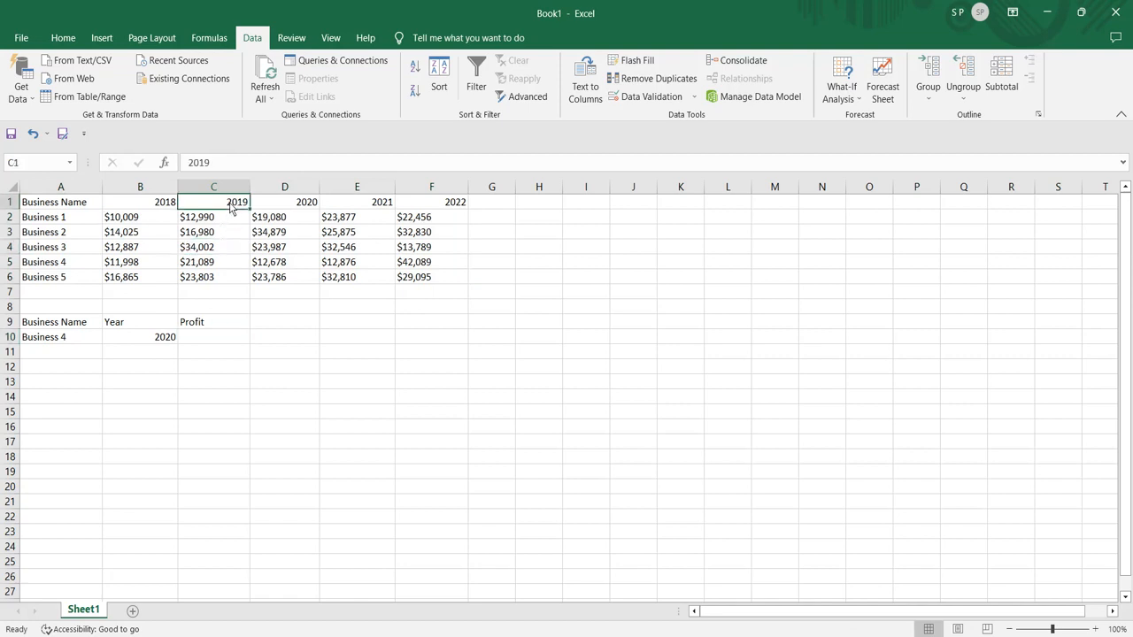
{"action": "left_click", "coordinate": [67, 263]}
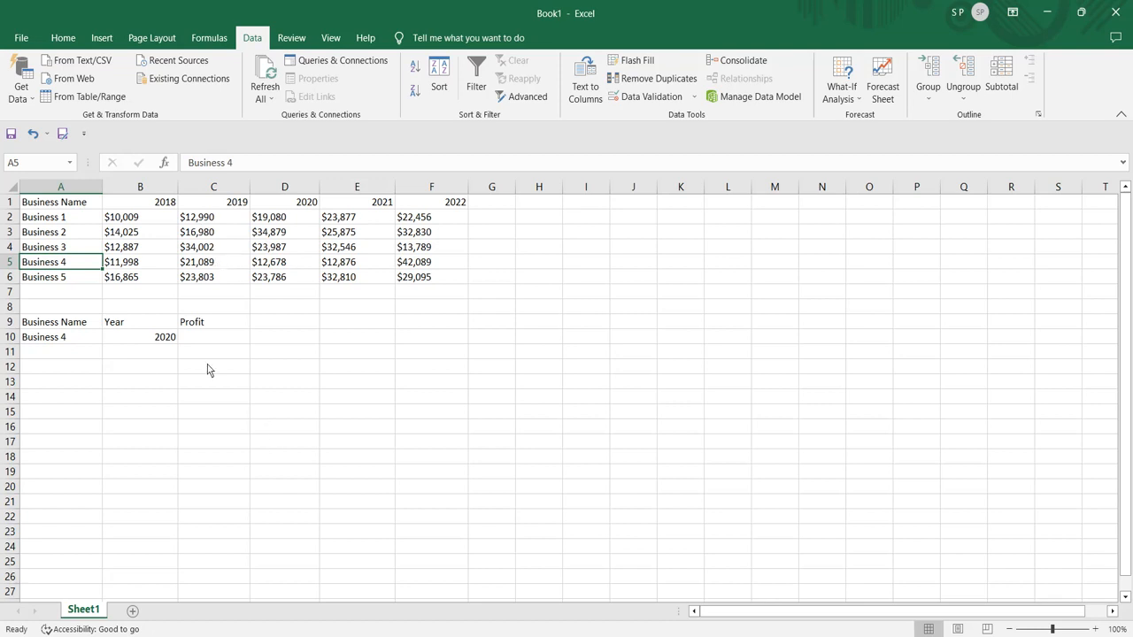
{"action": "left_click", "coordinate": [65, 343]}
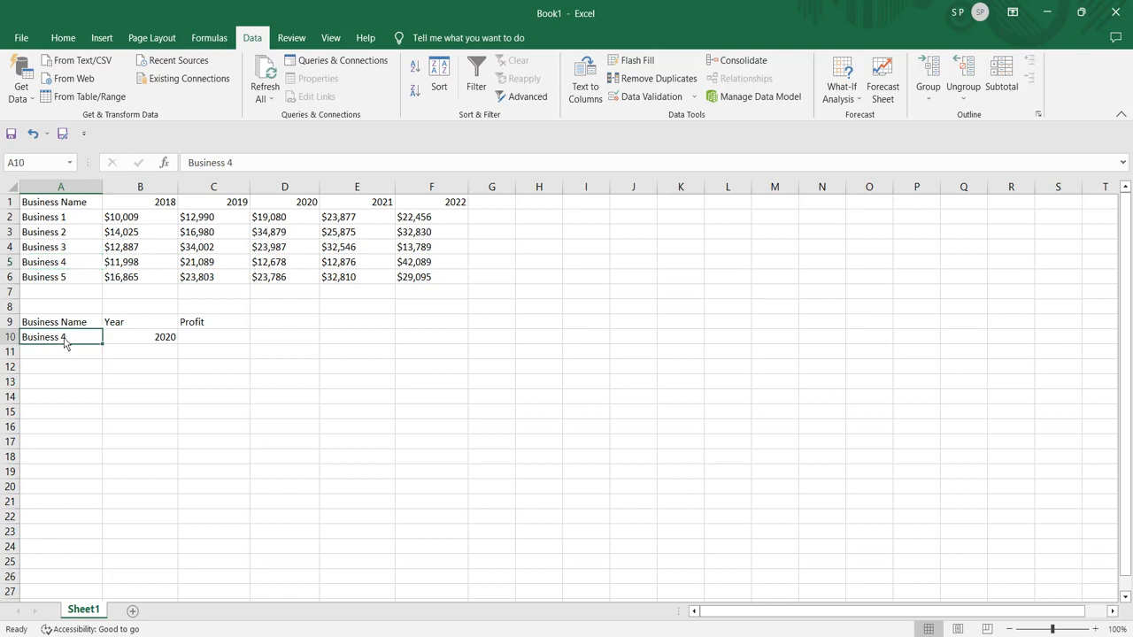
{"action": "left_click", "coordinate": [133, 343]}
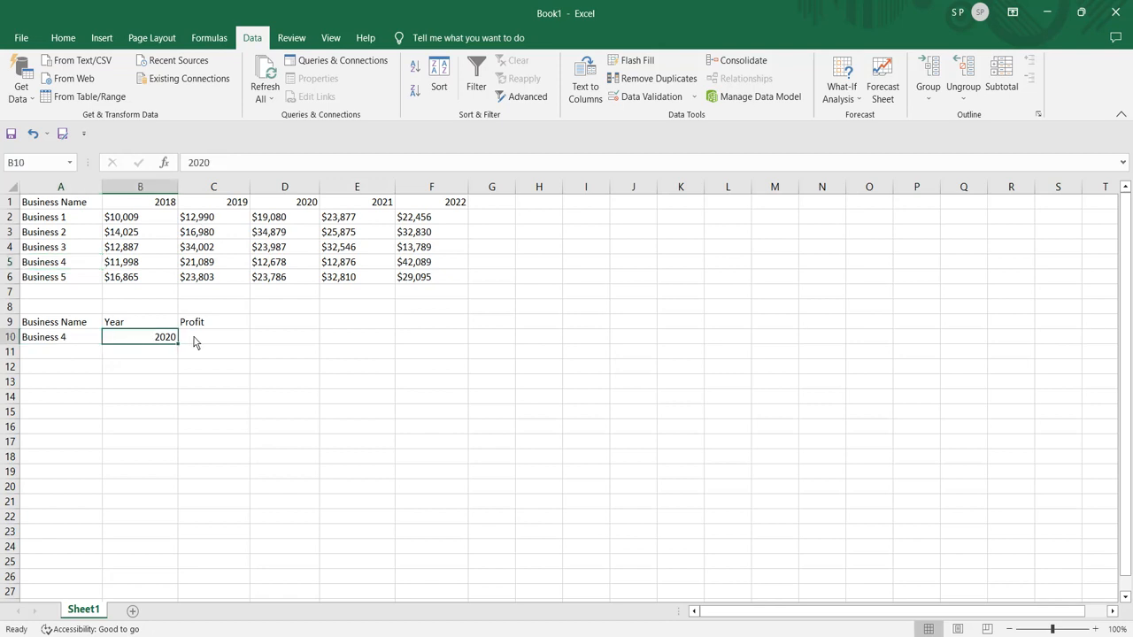
- Enter =VLOOKUP(A10,A1:F6,4,FALSE) in C10 to look up the profit of the business named in A10
{"action": "left_click", "coordinate": [195, 342]}
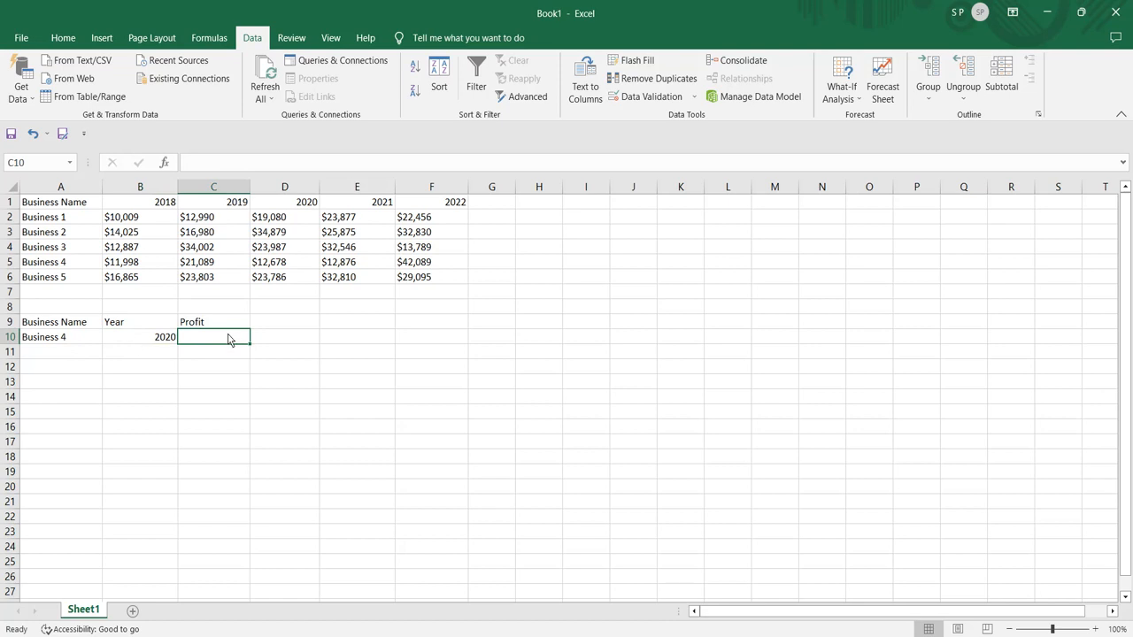
{"action": "type", "text": "="}
{"action": "type", "text": "VLOO"}
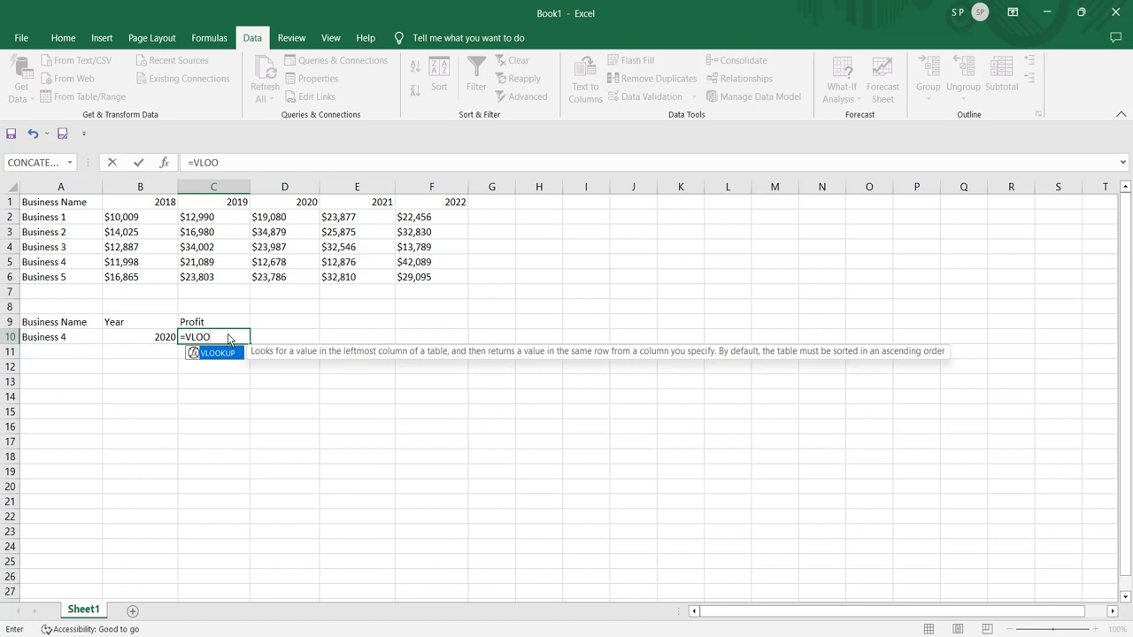
{"action": "key", "text": "Tab"}
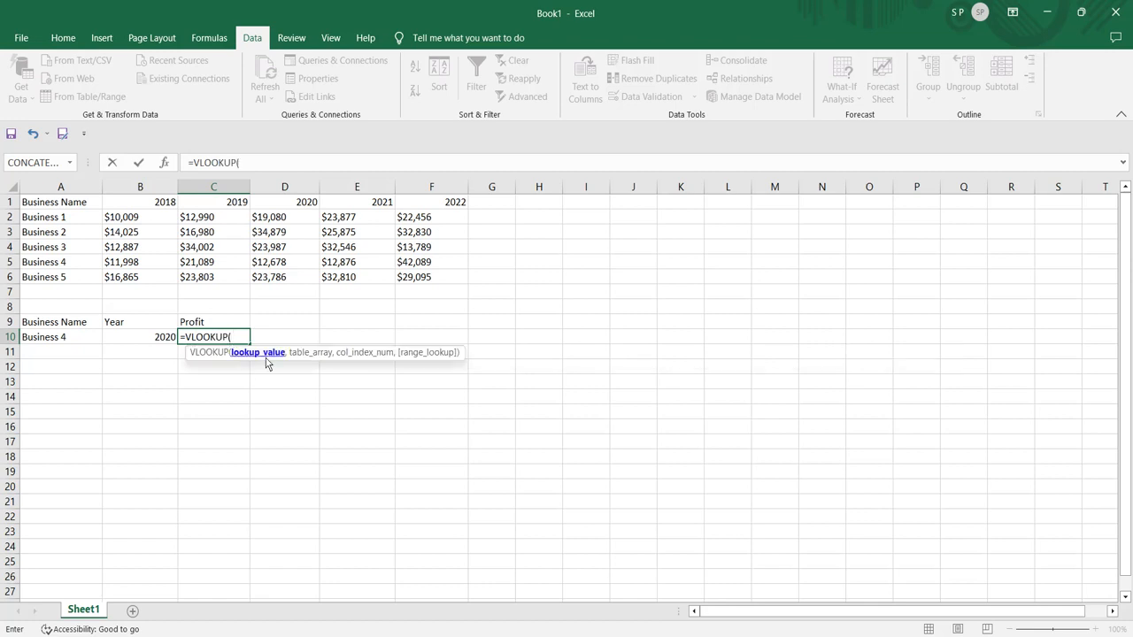
{"action": "left_click", "coordinate": [74, 342]}
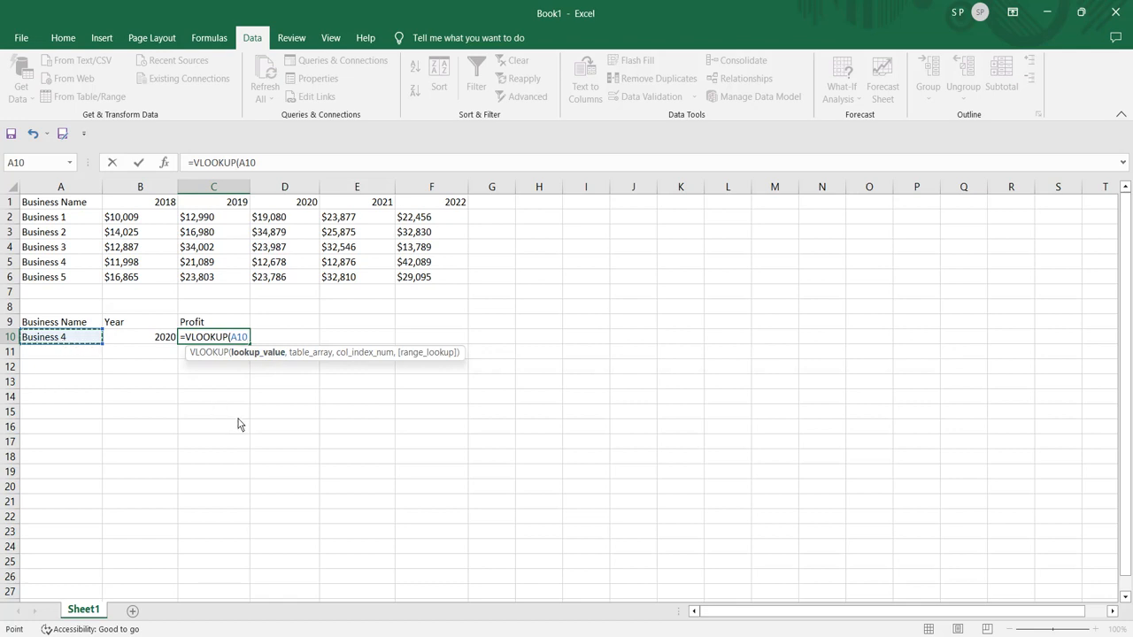
{"action": "type", "text": ","}
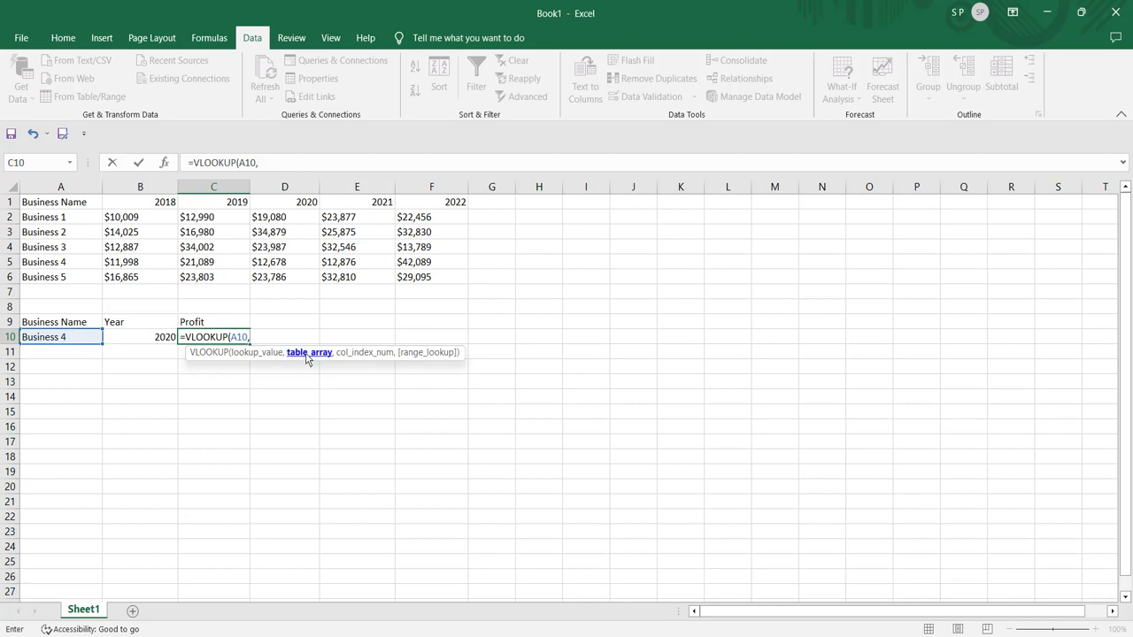
{"action": "left_click_drag", "start_coordinate": [43, 203], "coordinate": [421, 279]}
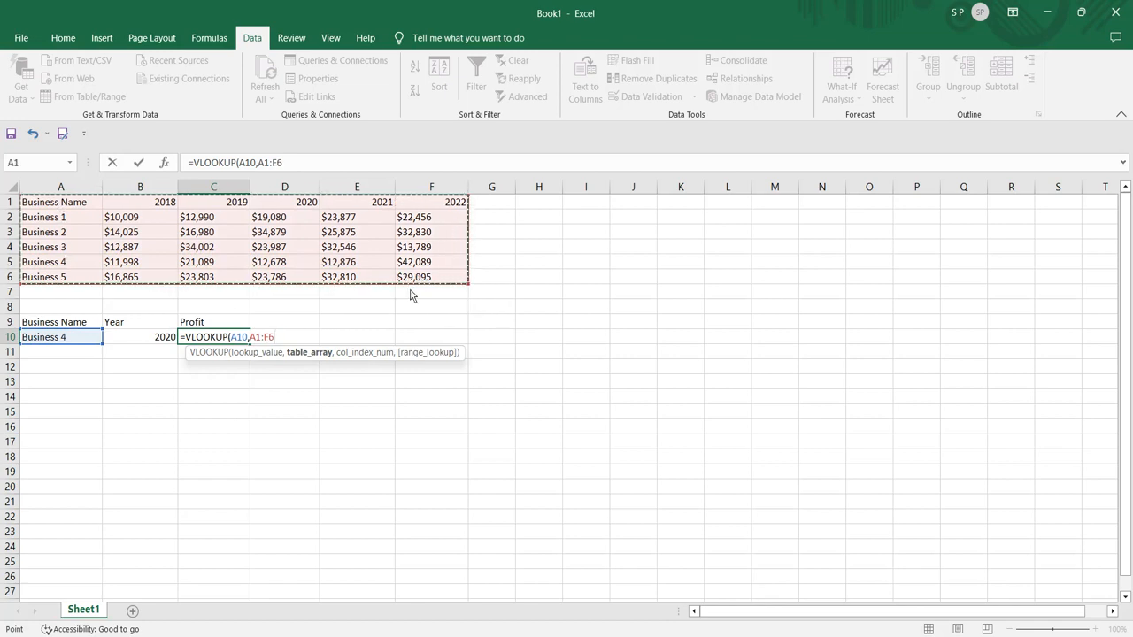
{"action": "type", "text": ","}
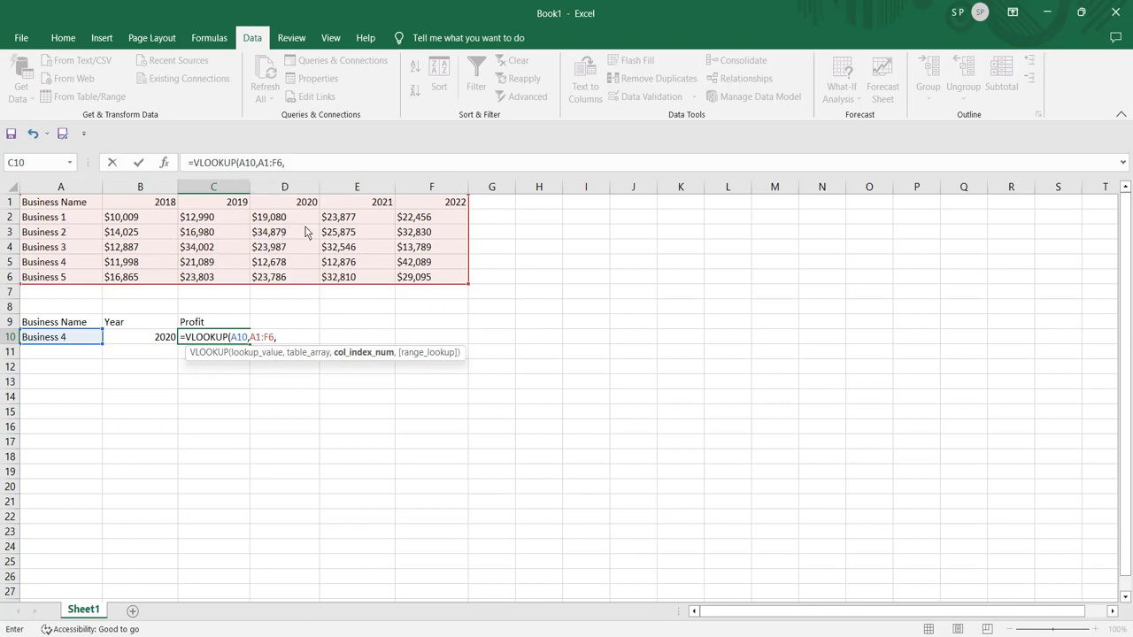
{"action": "type", "text": "4,"}
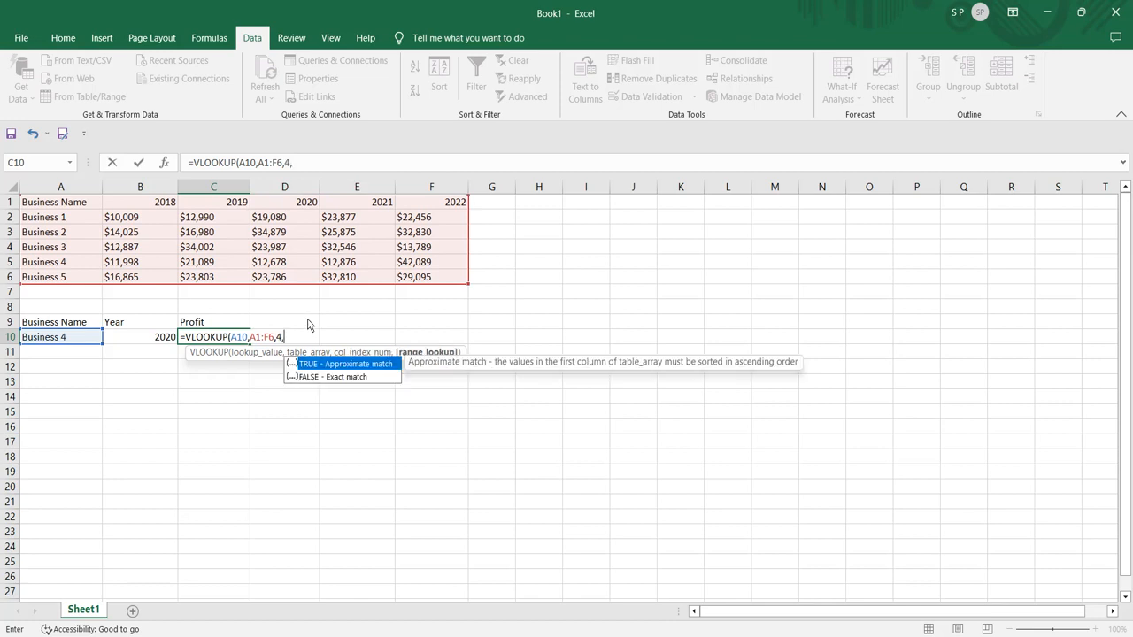
{"action": "type", "text": "FALSE)"}
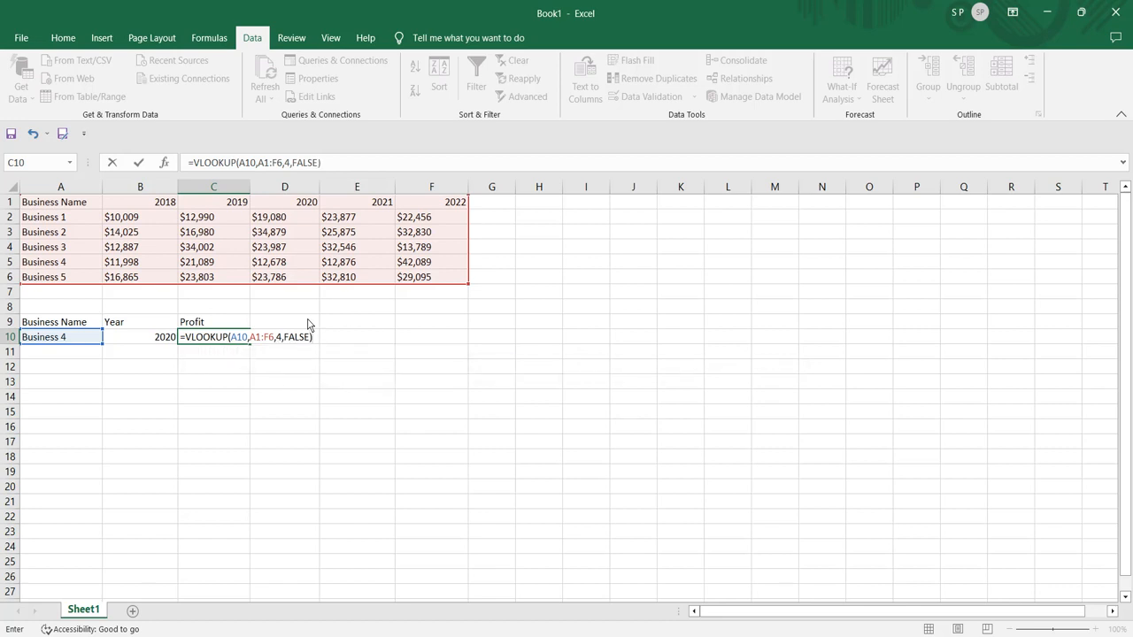
{"action": "key", "text": "Return"}
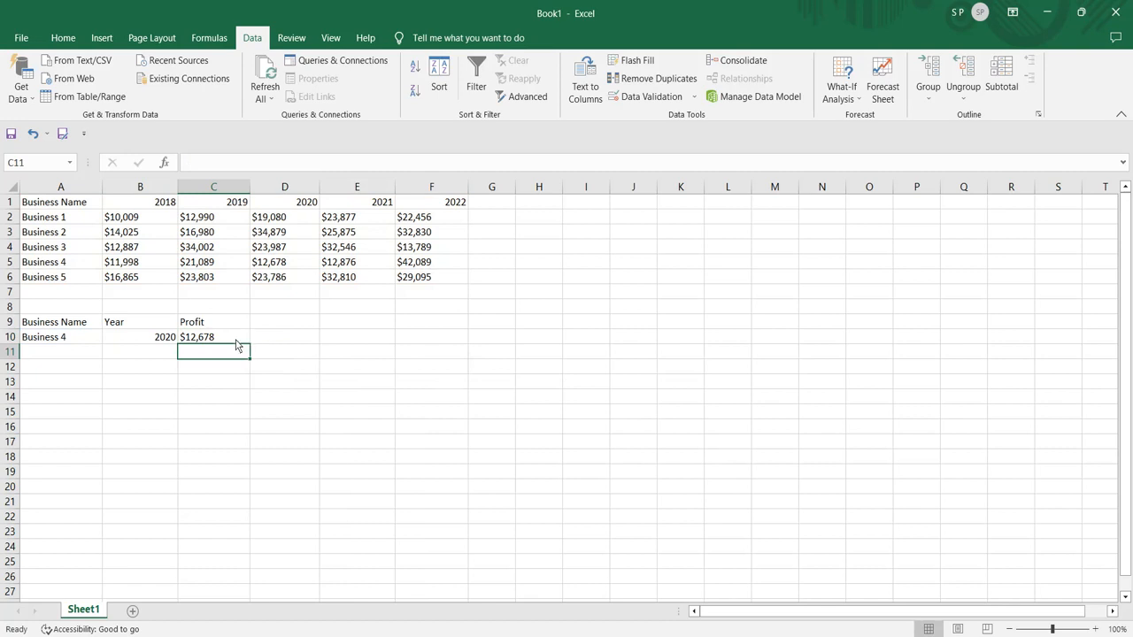
- Set the lookup year in B10 to 2021
{"action": "left_click", "coordinate": [235, 340]}
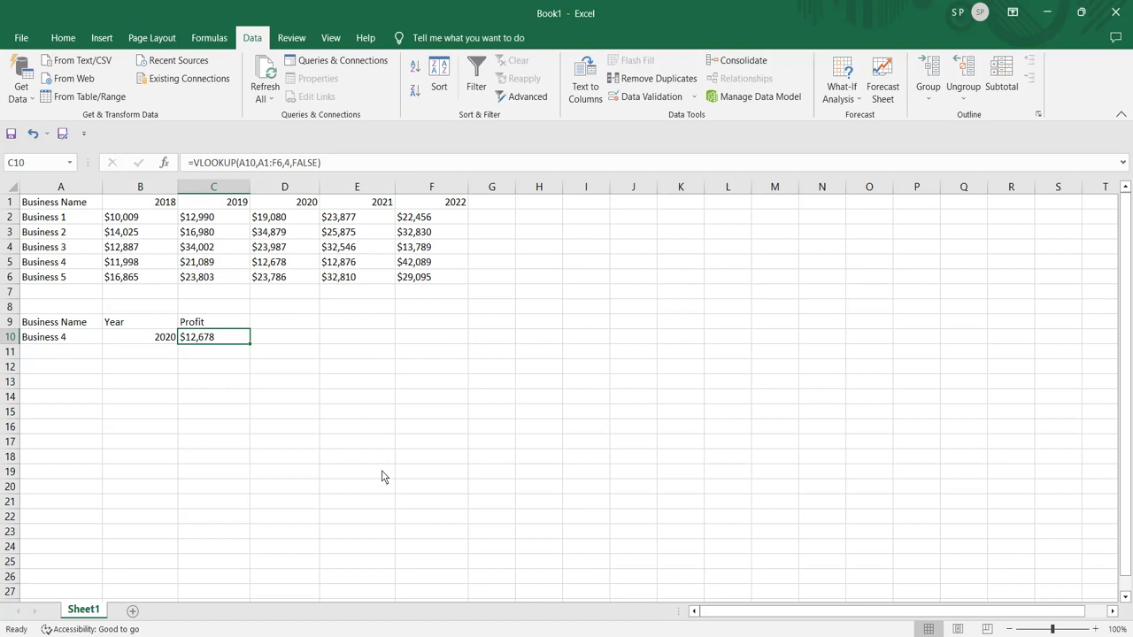
{"action": "left_click", "coordinate": [154, 344]}
{"action": "type", "text": "2021"}
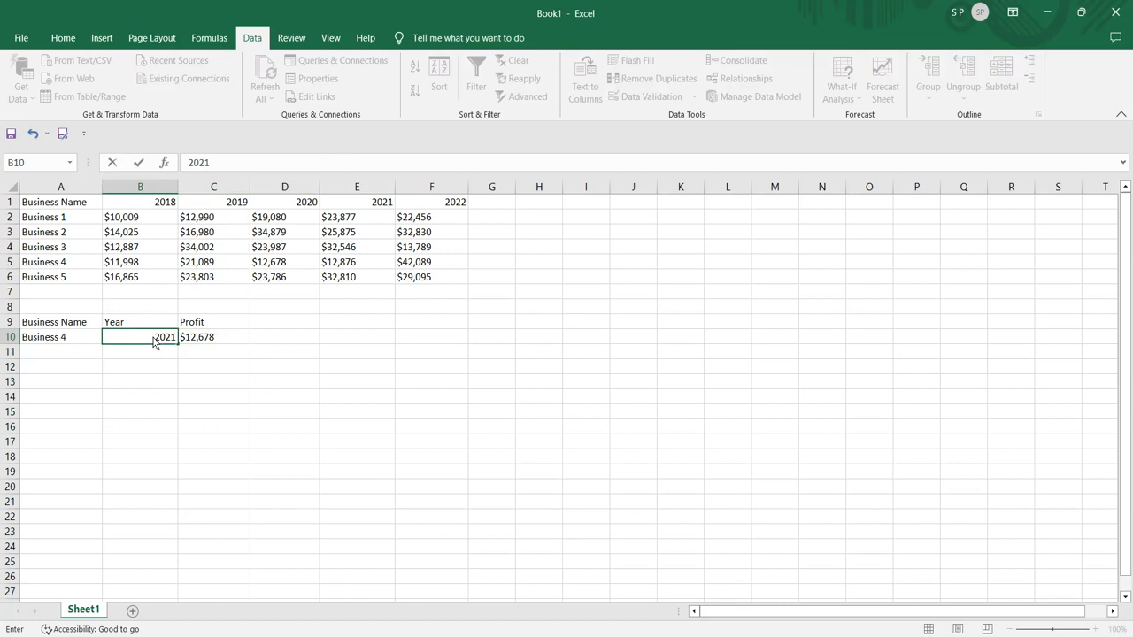
{"action": "key", "text": "Return"}
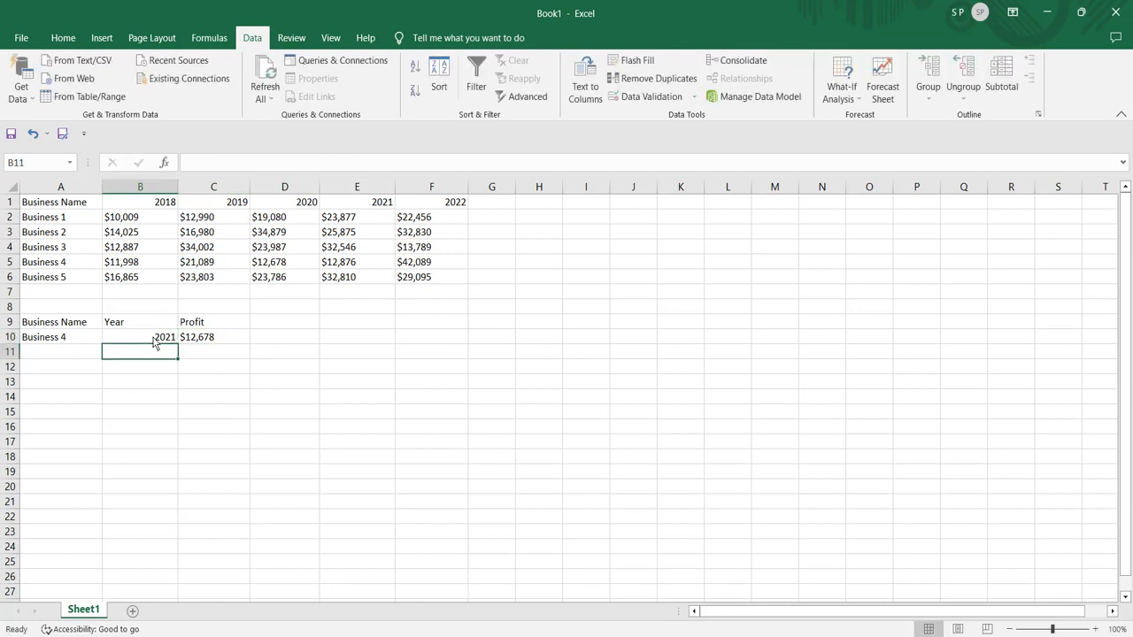
- Set the column index in the C10 VLOOKUP formula to 5 so it reads =VLOOKUP(A10,A1:F6,5,FALSE)
{"action": "left_click", "coordinate": [199, 343]}
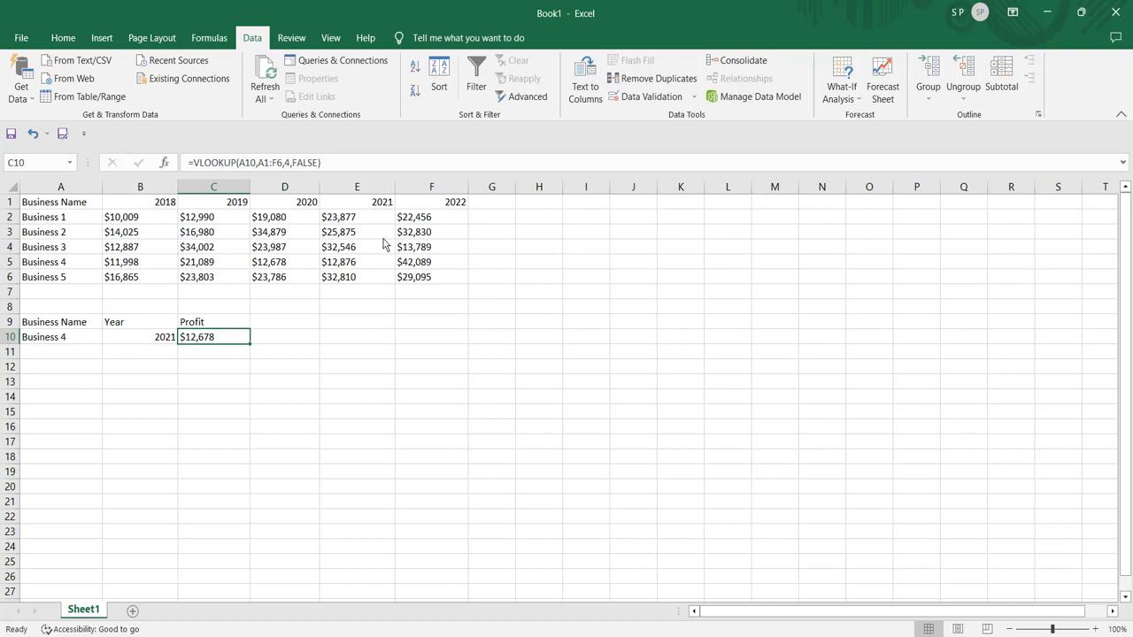
{"action": "double_click", "coordinate": [234, 345]}
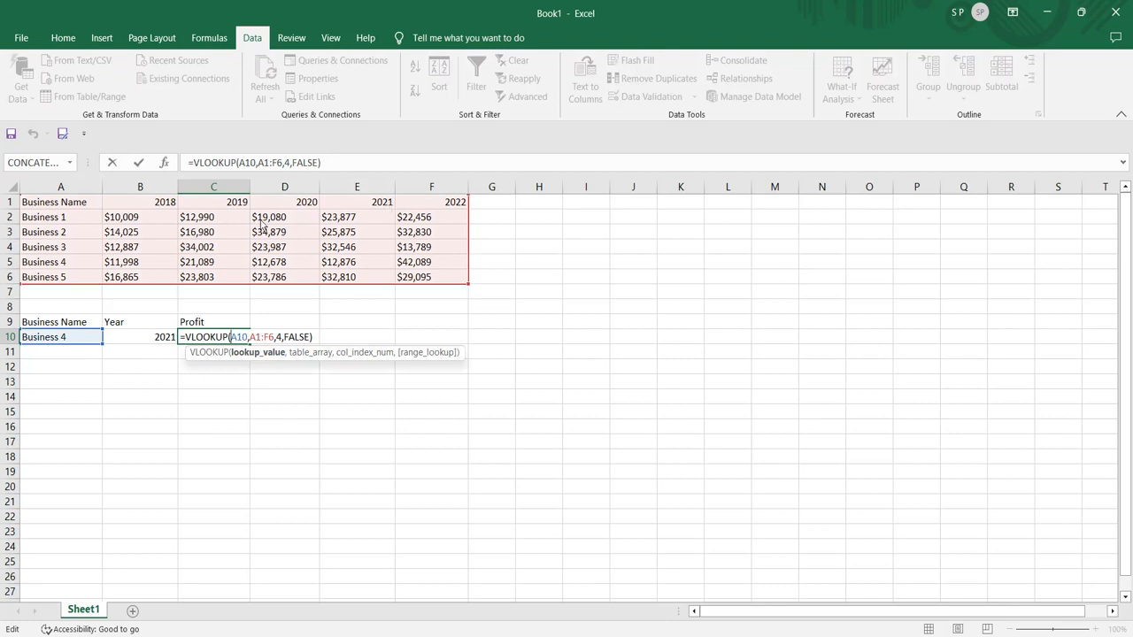
{"action": "key", "text": "Right"}
{"action": "key", "text": "Right"}
{"action": "key", "text": "Right"}
{"action": "key", "text": "Right"}
{"action": "key", "text": "Right"}
{"action": "key", "text": "Right"}
{"action": "key", "text": "Right"}
{"action": "key", "text": "Right"}
{"action": "key", "text": "Right"}
{"action": "key", "text": "Right"}
{"action": "key", "text": "BackSpace"}
{"action": "type", "text": "5"}
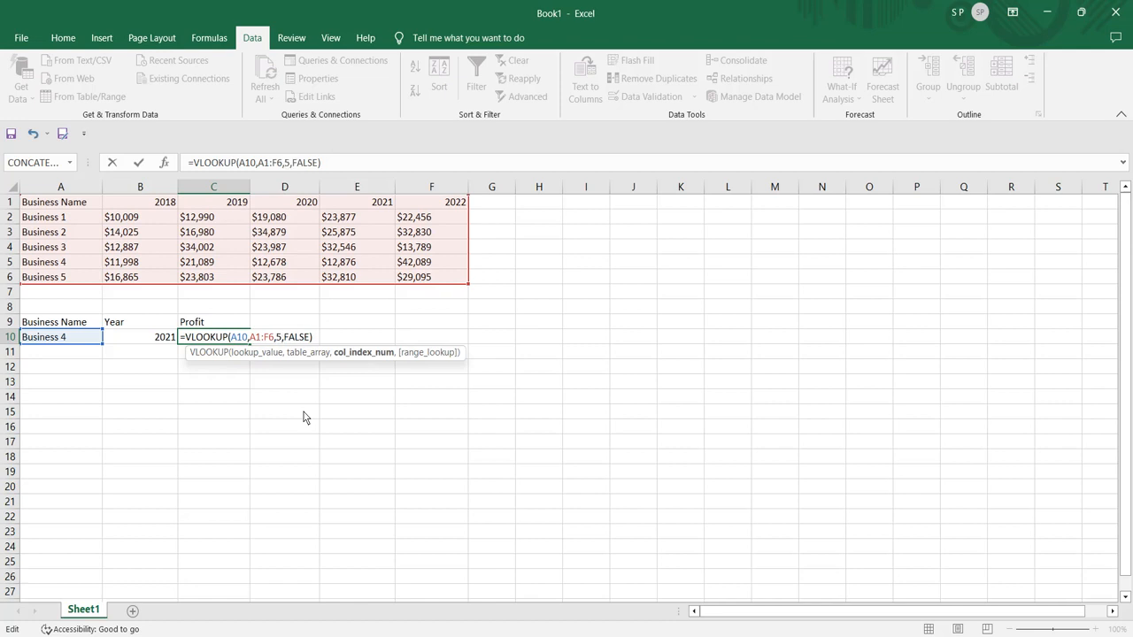
{"action": "key", "text": "Return"}
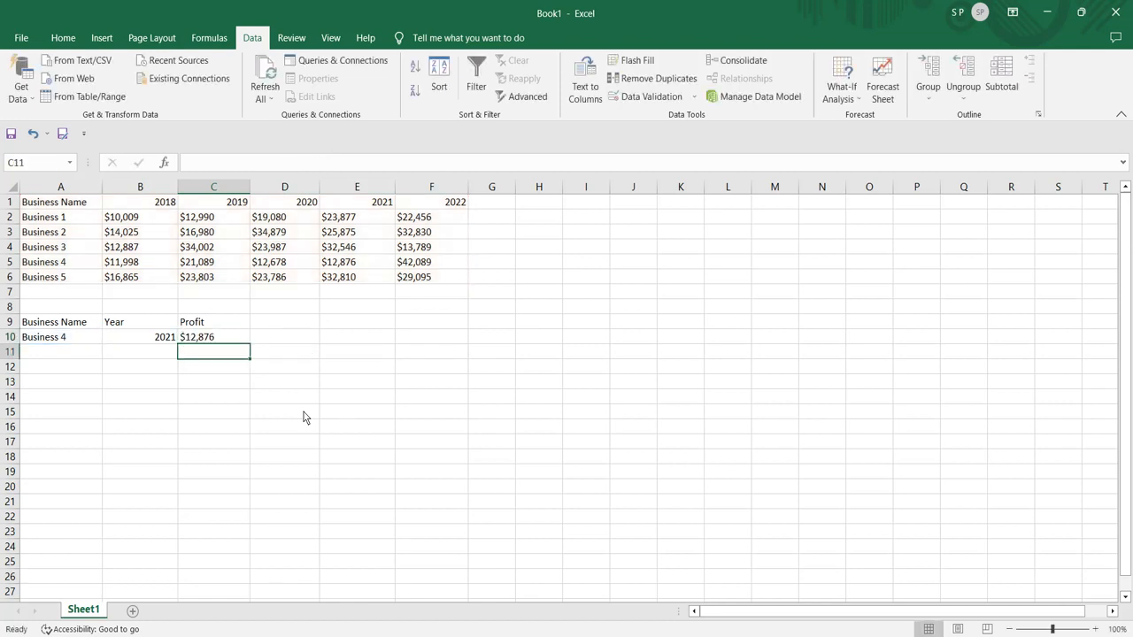
- Examine the C10 VLOOKUP formula against the year in B10 and the business name in A10, leaving the formula as it is
{"action": "left_click", "coordinate": [229, 343]}
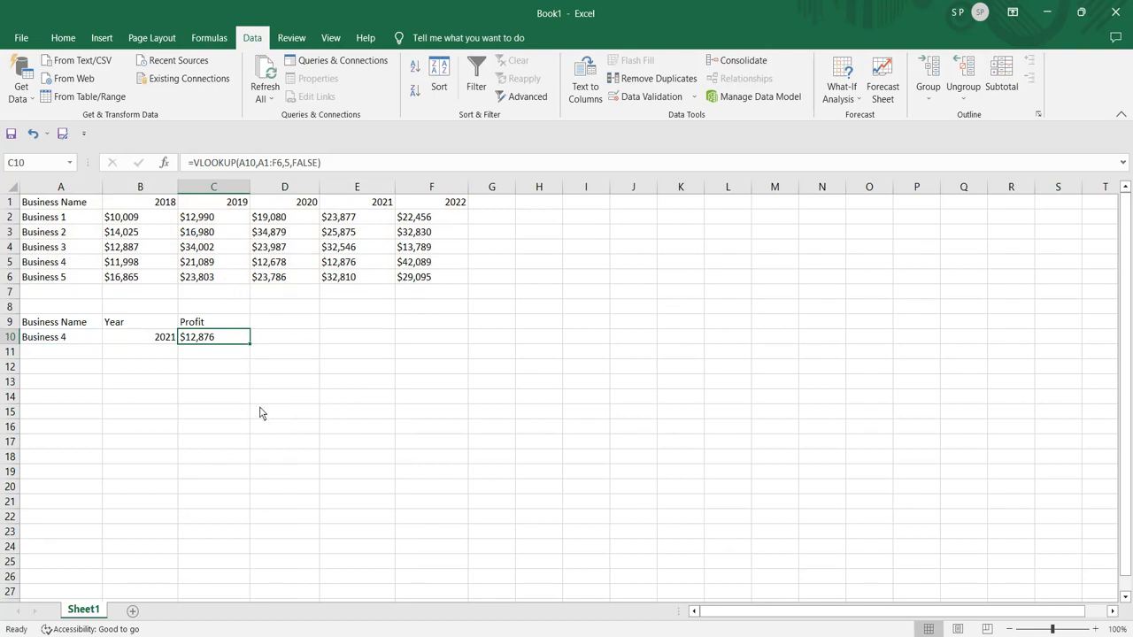
{"action": "left_click", "coordinate": [164, 343]}
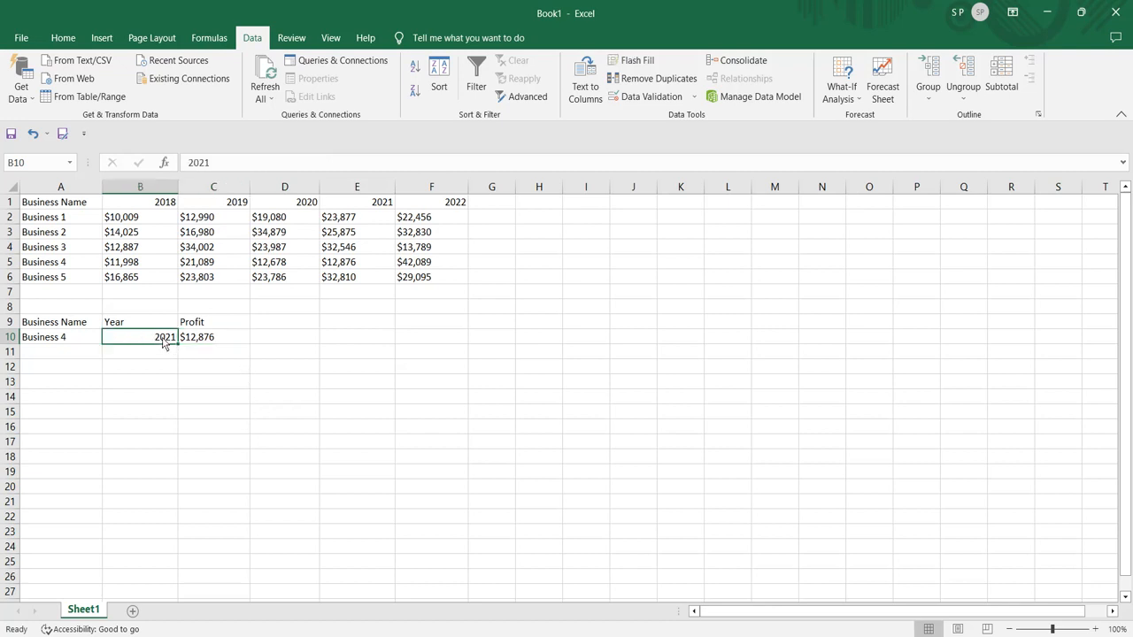
{"action": "left_click", "coordinate": [86, 346]}
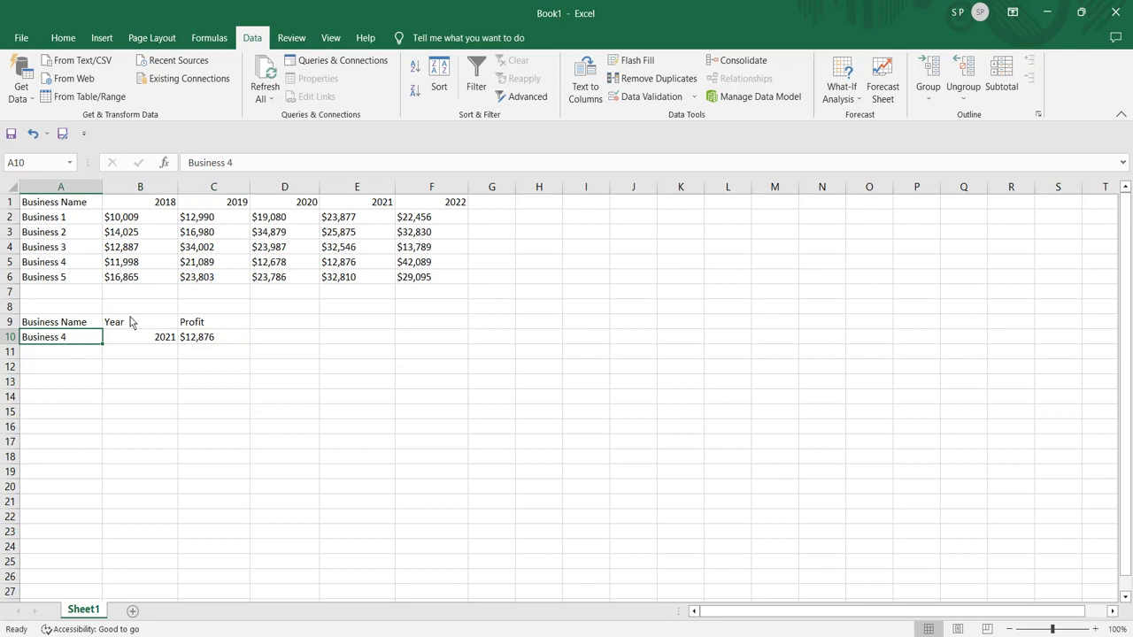
{"action": "left_click", "coordinate": [213, 344]}
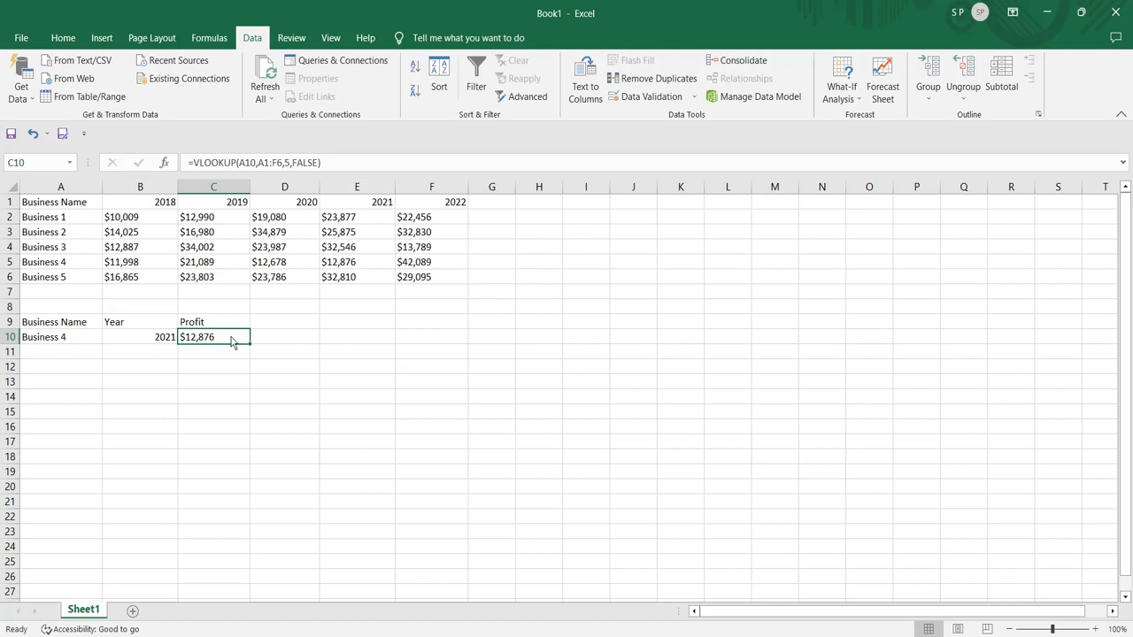
{"action": "double_click", "coordinate": [213, 345]}
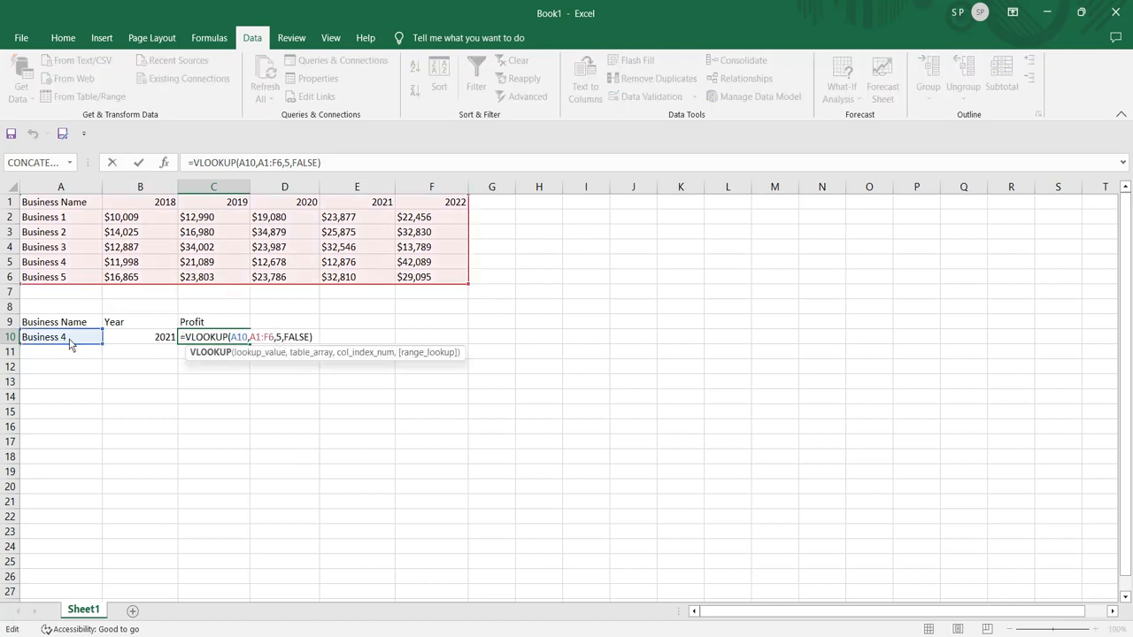
{"action": "left_click", "coordinate": [281, 388]}
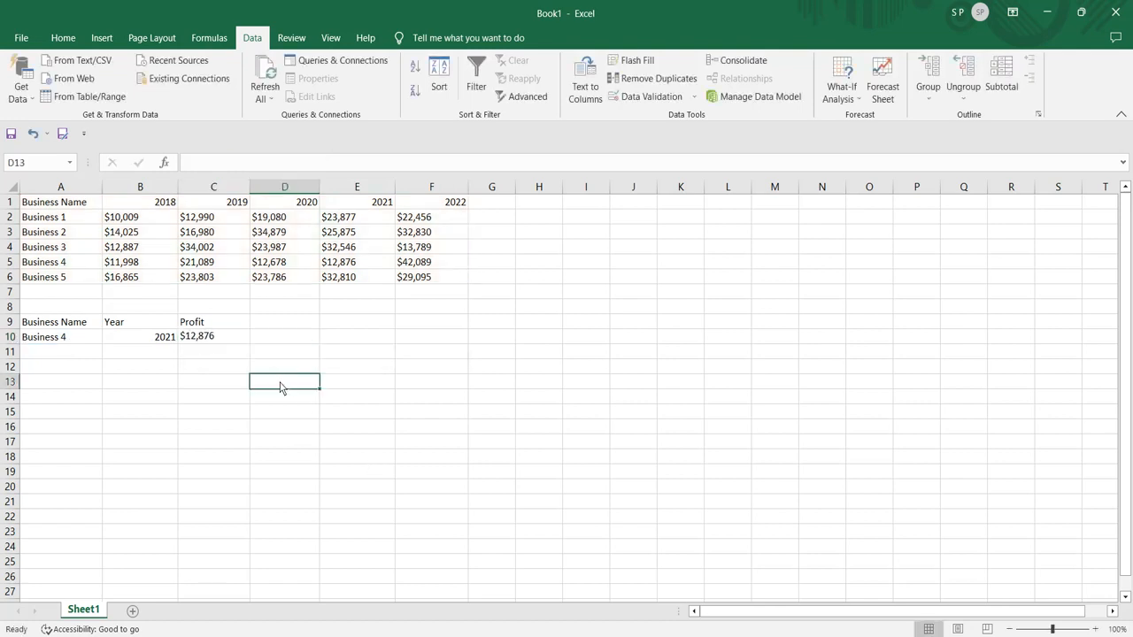
- Write the note "Index and MAtch" in D10
{"action": "left_click", "coordinate": [286, 343]}
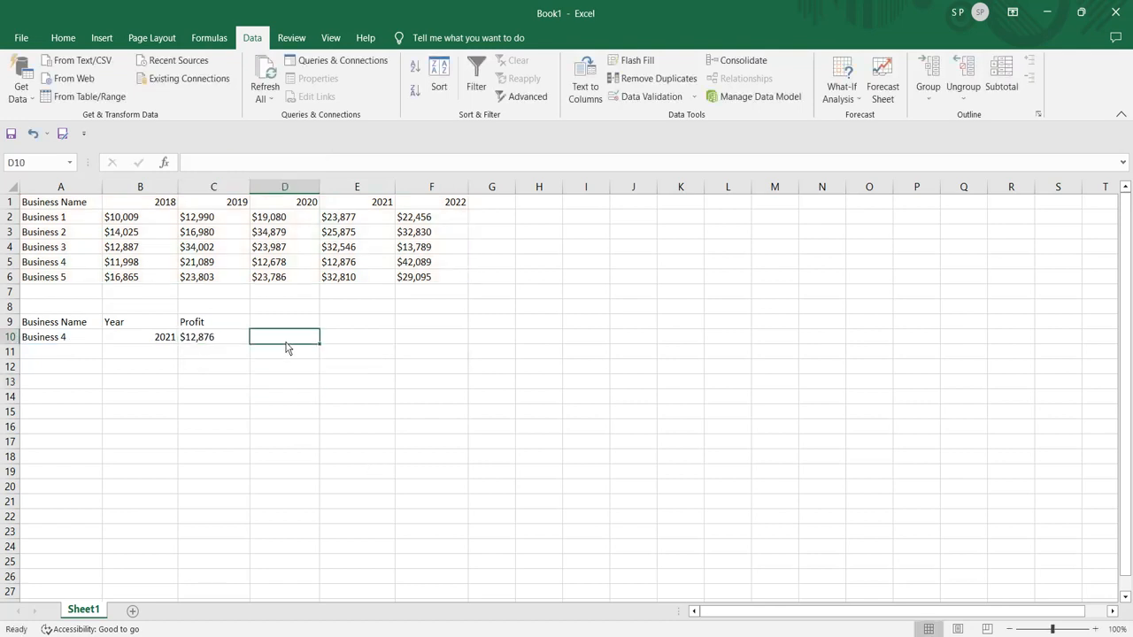
{"action": "type", "text": "INdex"}
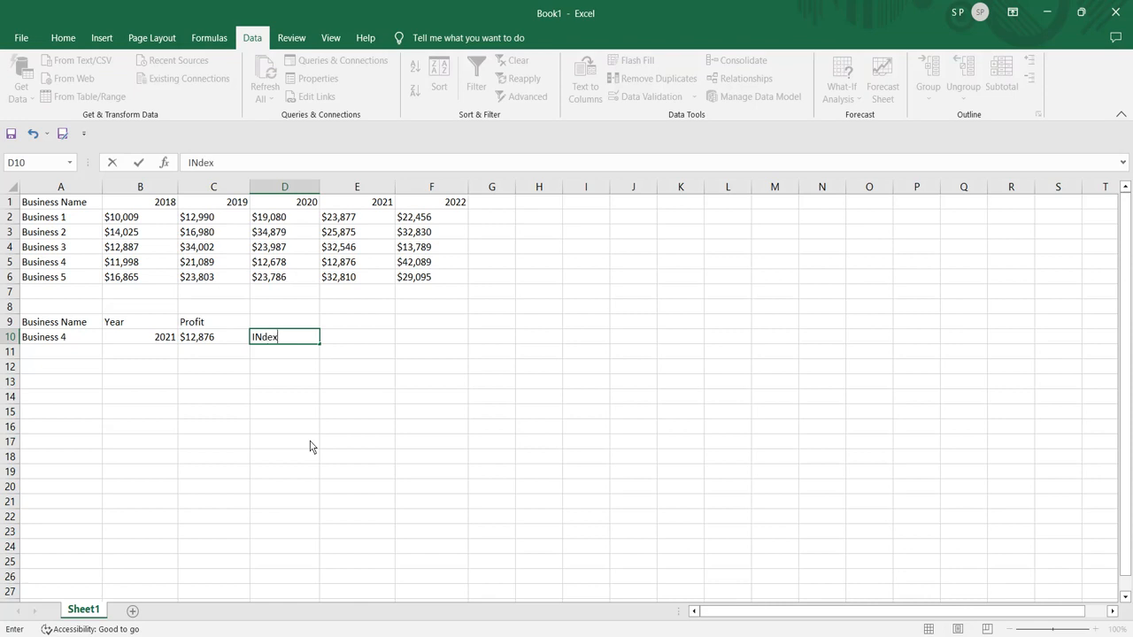
{"action": "type", "text": " and MAtch"}
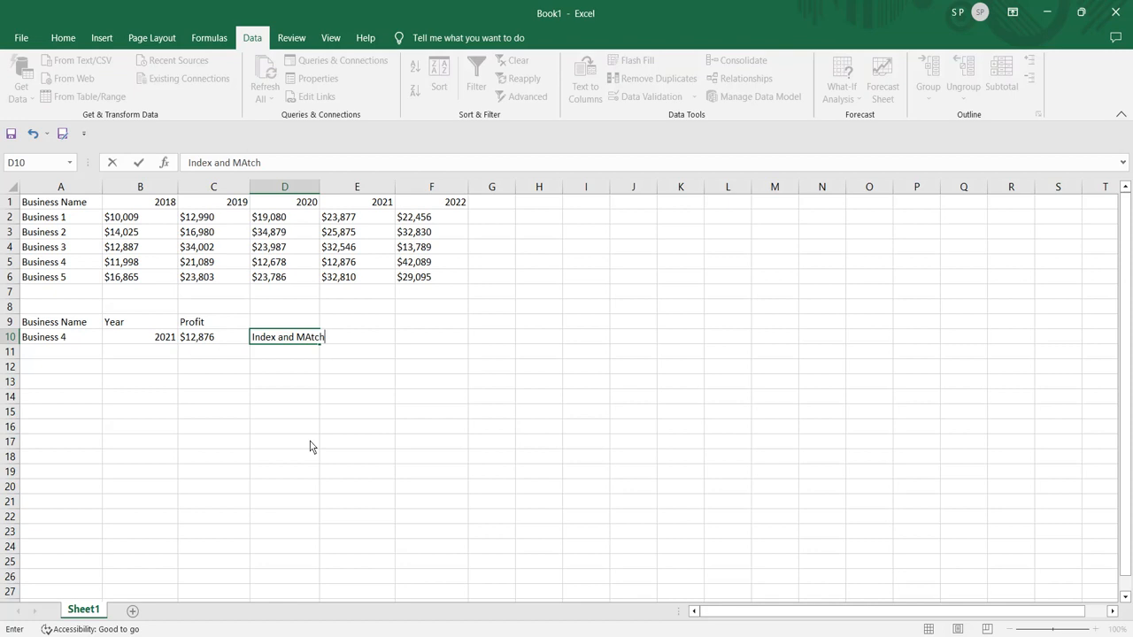
{"action": "double_click", "coordinate": [301, 340]}
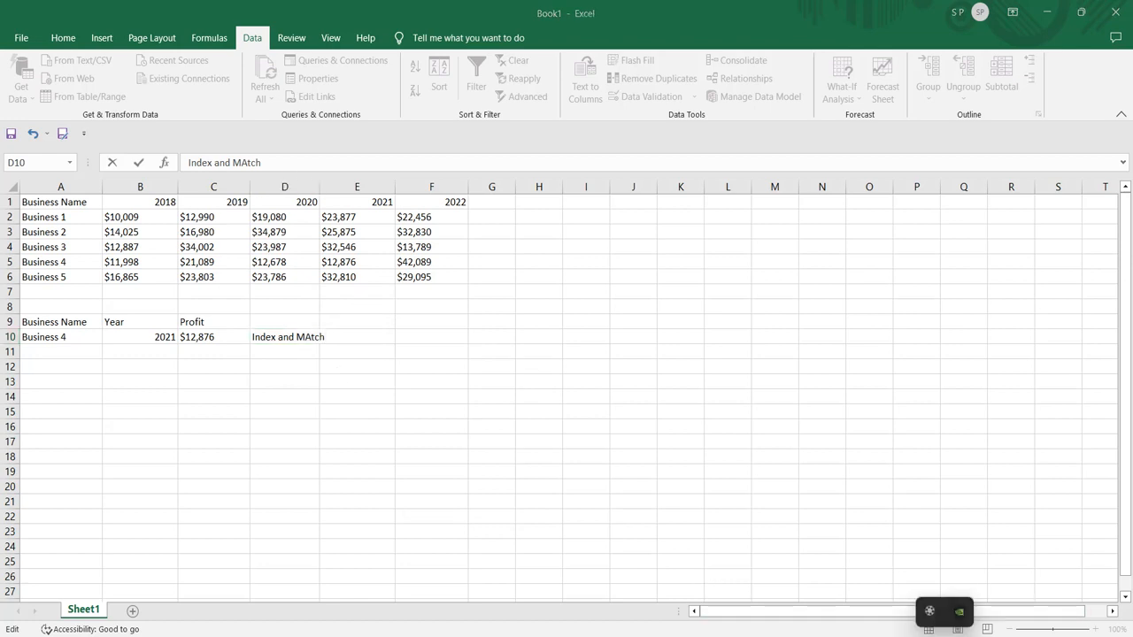
{"action": "left_click", "coordinate": [930, 611]}
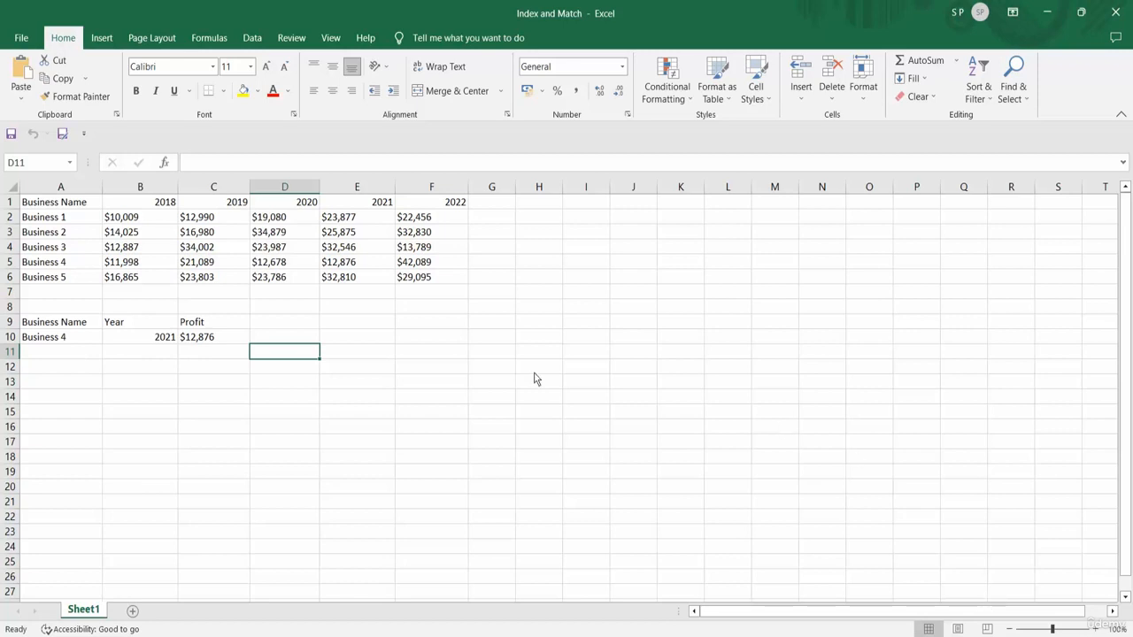
{"action": "left_click", "coordinate": [359, 327]}
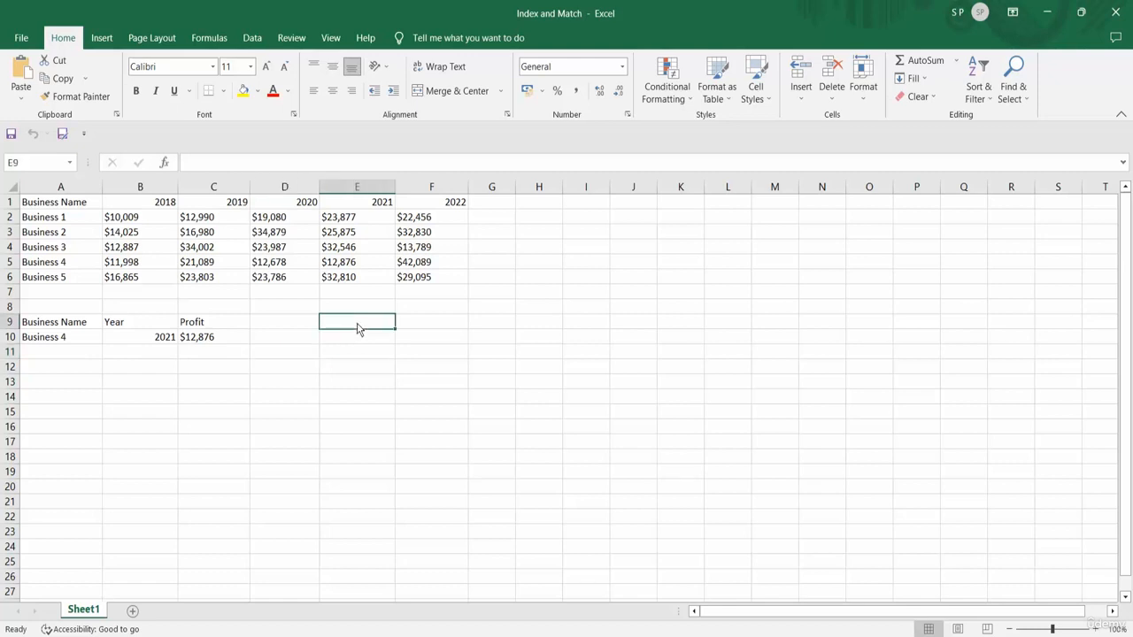
{"action": "type", "text": "INdex"}
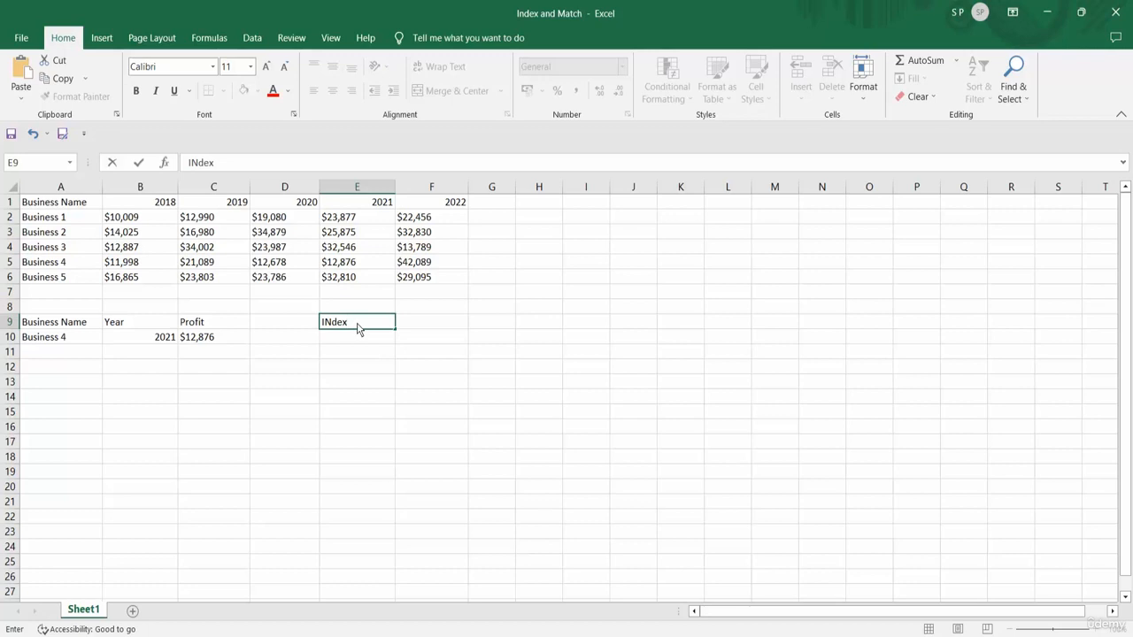
{"action": "key", "text": "BackSpace"}
{"action": "key", "text": "BackSpace"}
{"action": "key", "text": "BackSpace"}
{"action": "key", "text": "BackSpace"}
{"action": "key", "text": "BackSpace"}
- Replace the VLOOKUP formula in C10 with =INDEX(A1:F6,5,4), using the whole table as the array
{"action": "double_click", "coordinate": [219, 337]}
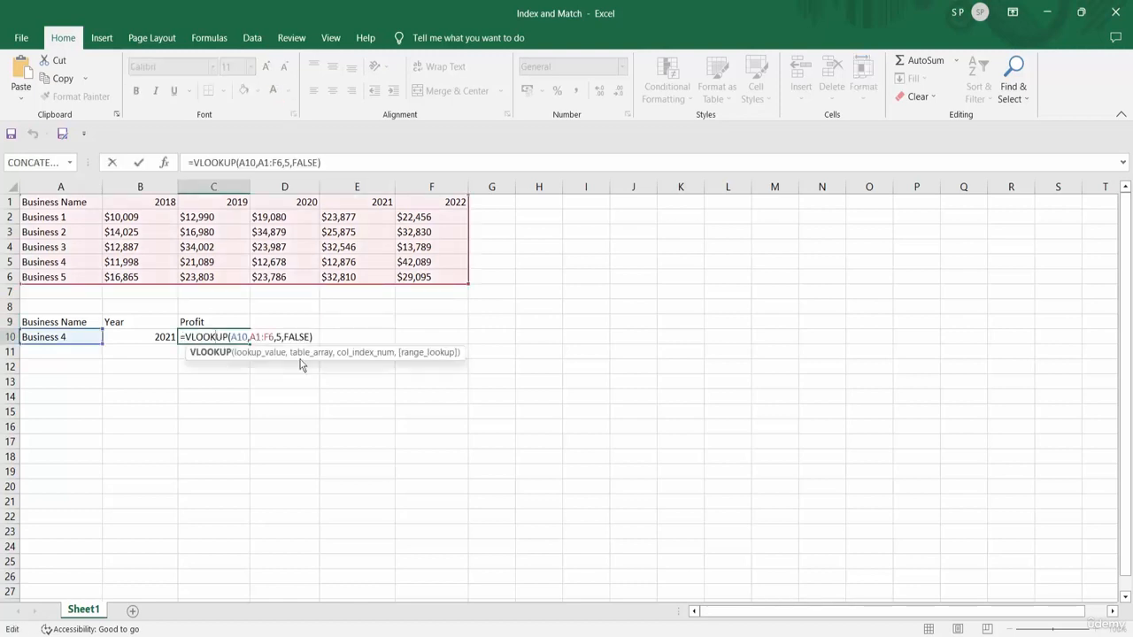
{"action": "key", "text": "shift+Home"}
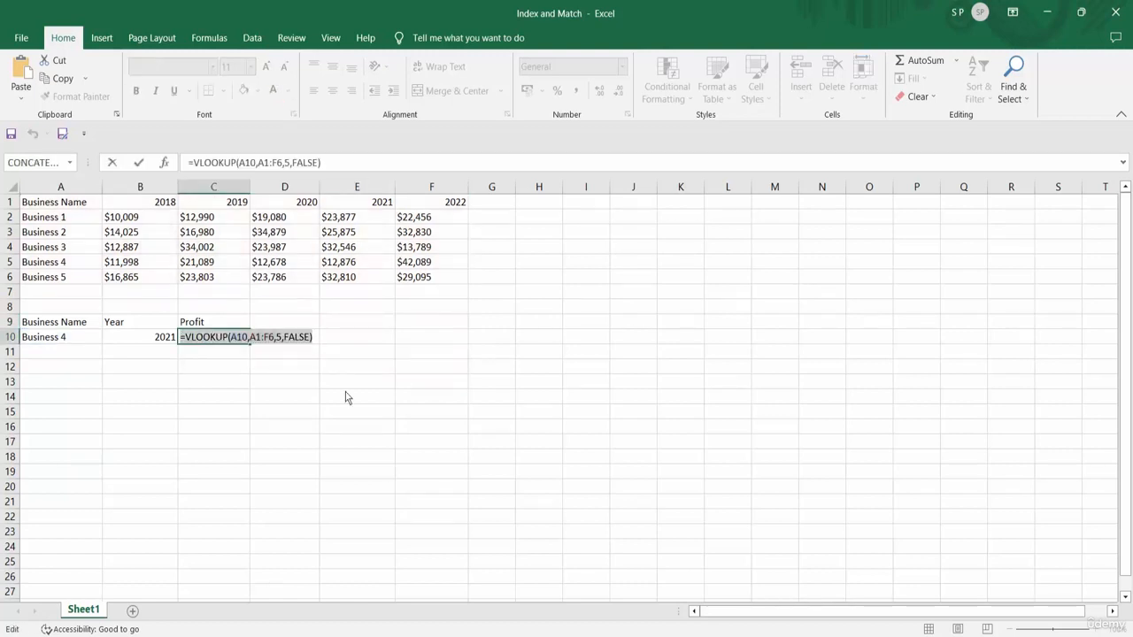
{"action": "key", "text": "BackSpace"}
{"action": "type", "text": "=INDE"}
{"action": "key", "text": "Tab"}
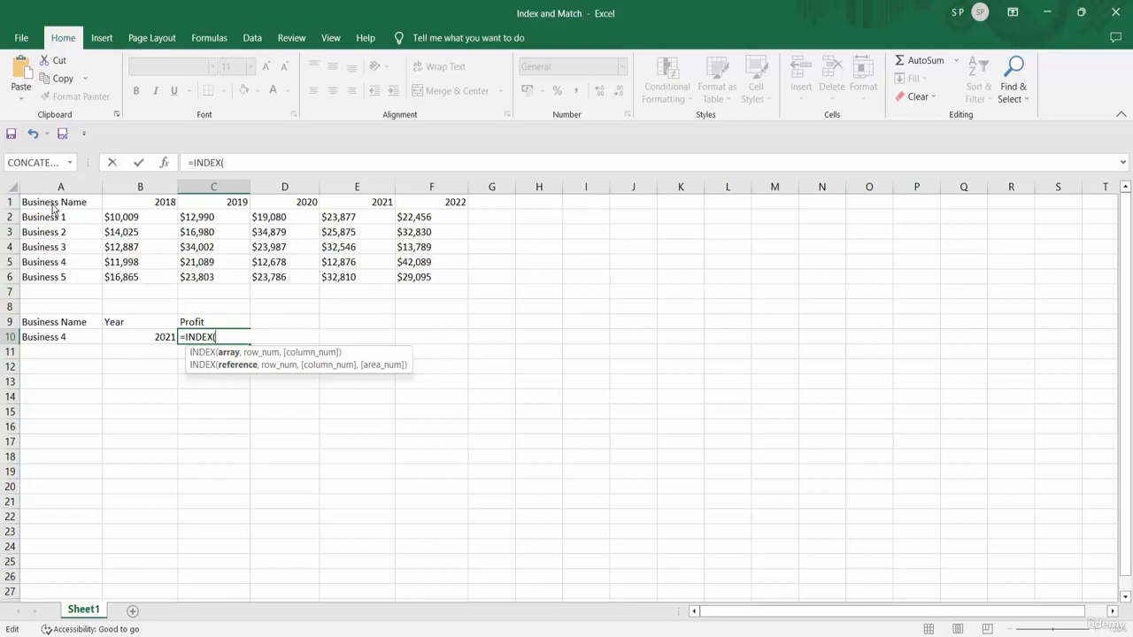
{"action": "left_click_drag", "start_coordinate": [53, 208], "coordinate": [411, 282]}
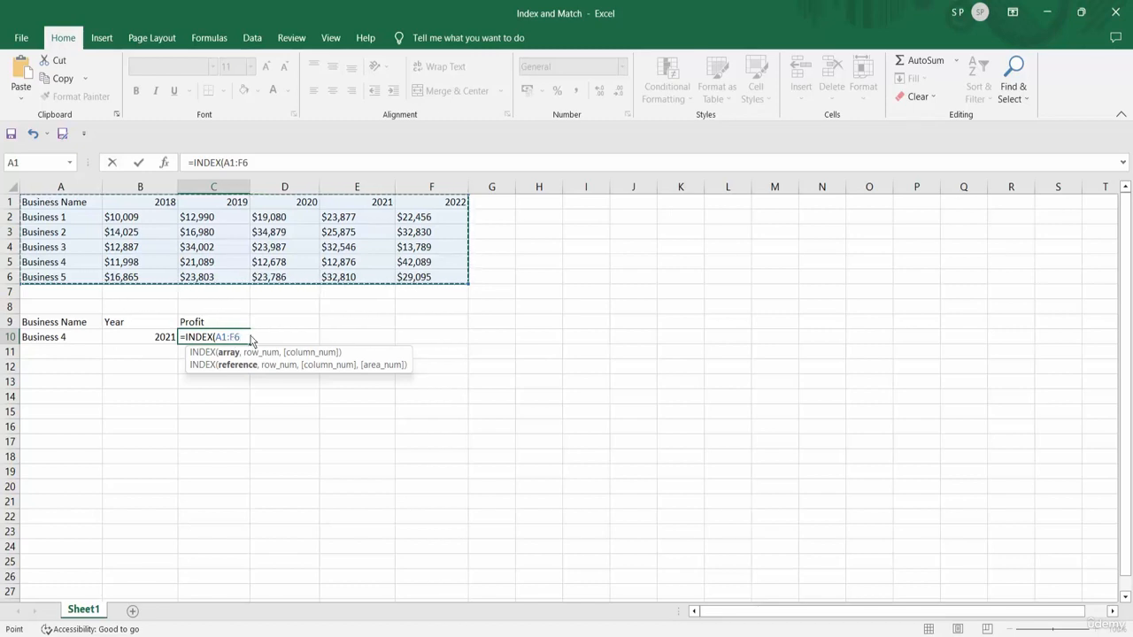
{"action": "type", "text": ","}
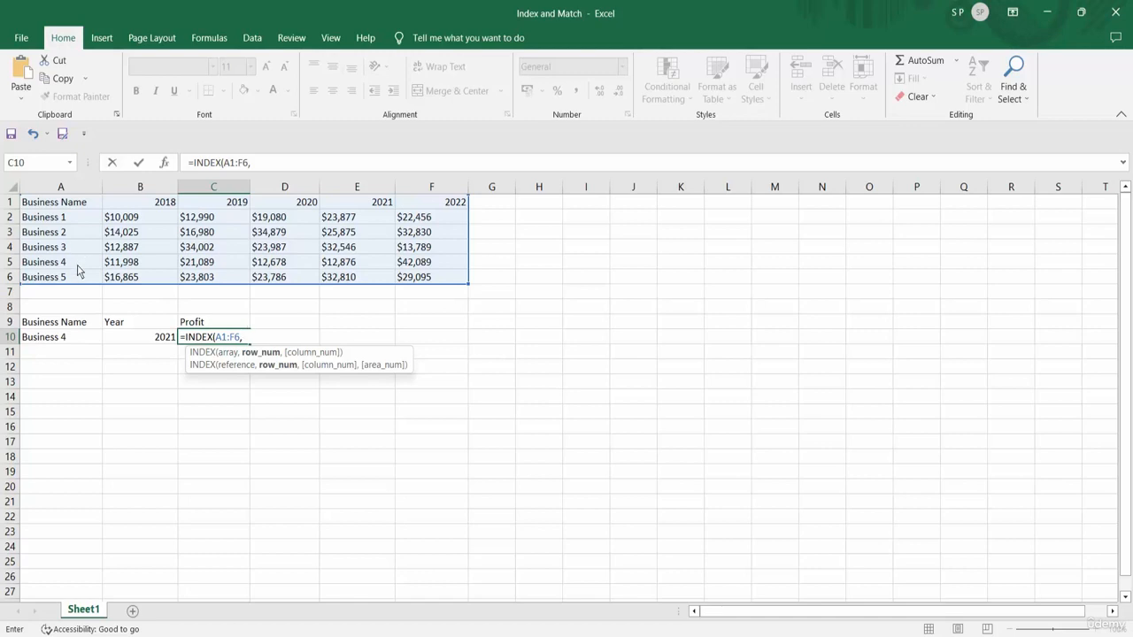
{"action": "type", "text": "5,"}
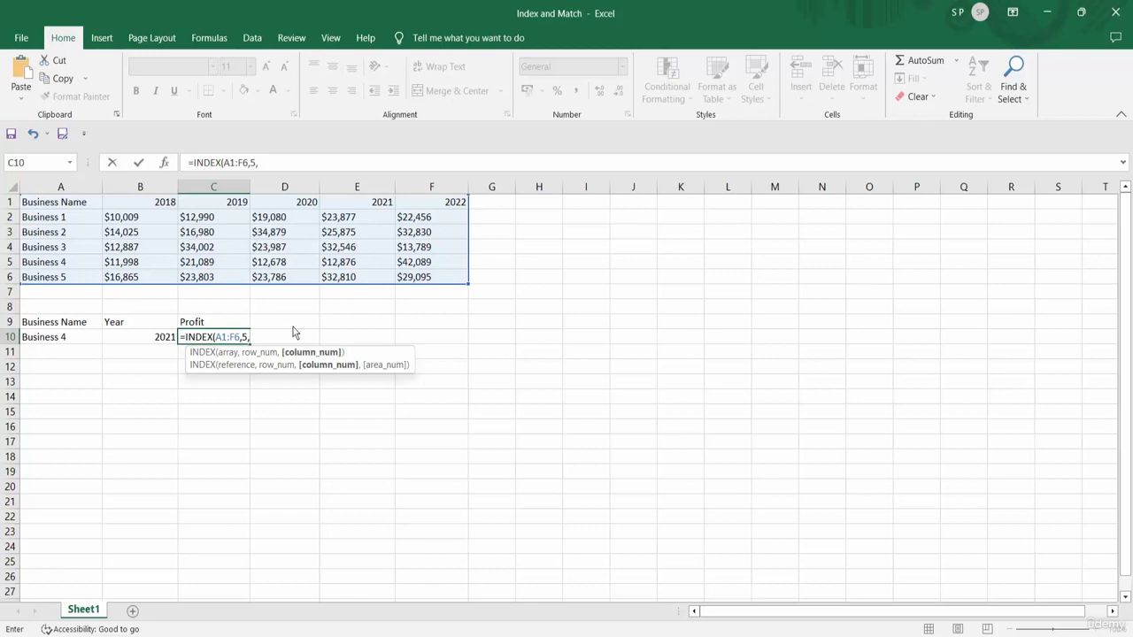
{"action": "type", "text": "5"}
{"action": "key", "text": "BackSpace"}
{"action": "type", "text": "4"}
{"action": "type", "text": ")"}
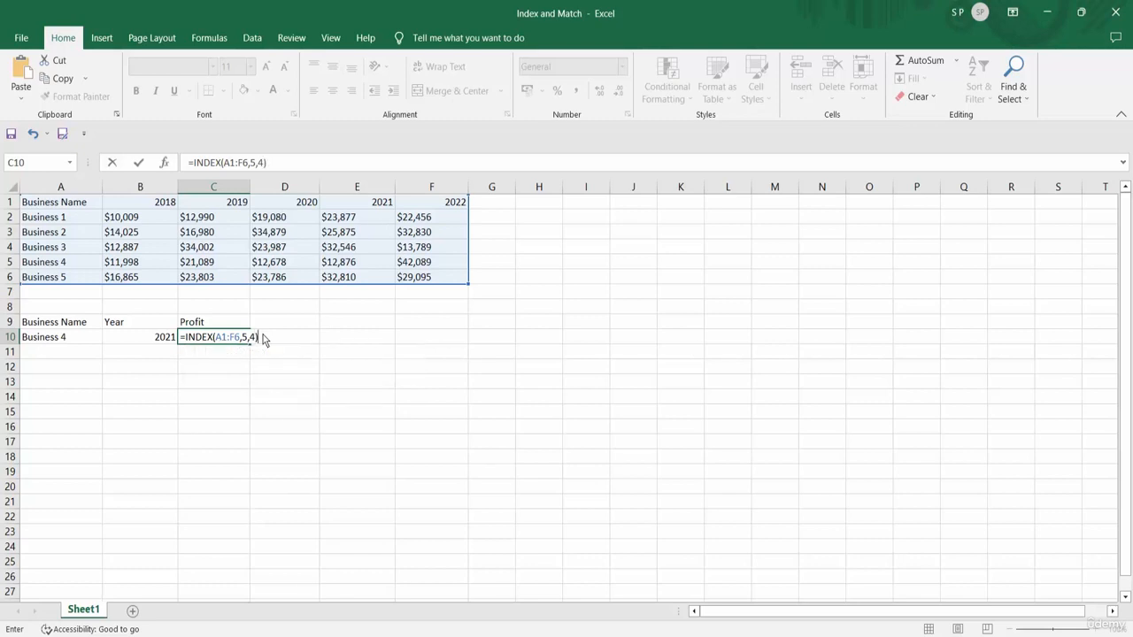
{"action": "key", "text": "Return"}
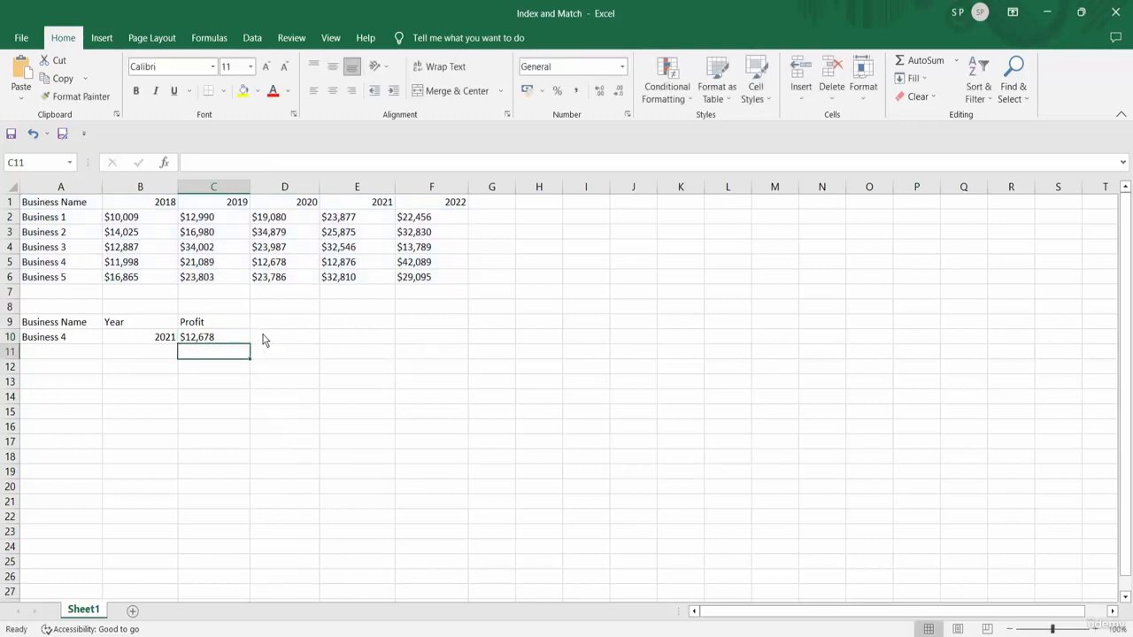
- Set the lookup year in B10 to 2020 to match the column used by the INDEX formula
{"action": "left_click", "coordinate": [163, 347]}
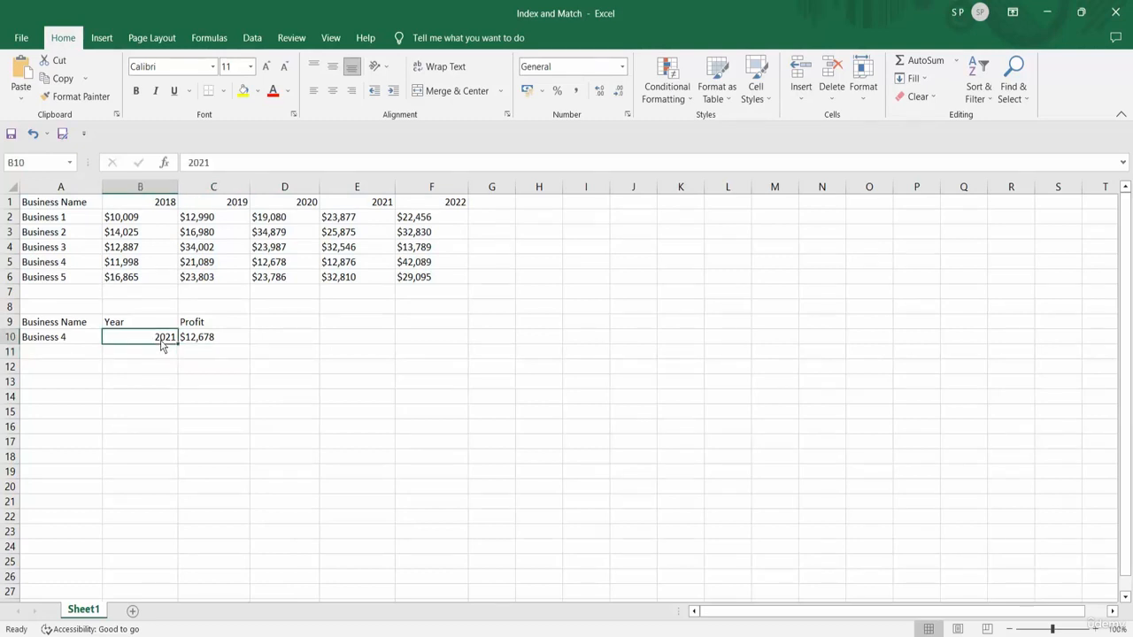
{"action": "left_click", "coordinate": [215, 345]}
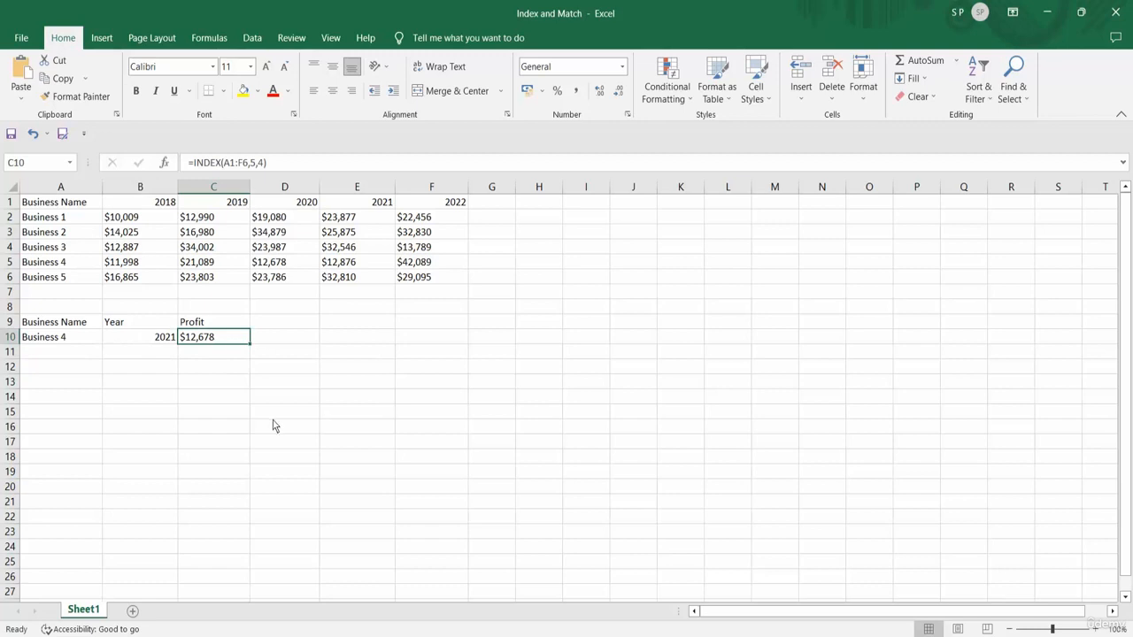
{"action": "left_click", "coordinate": [277, 265]}
{"action": "left_click", "coordinate": [217, 343]}
{"action": "left_click", "coordinate": [158, 343]}
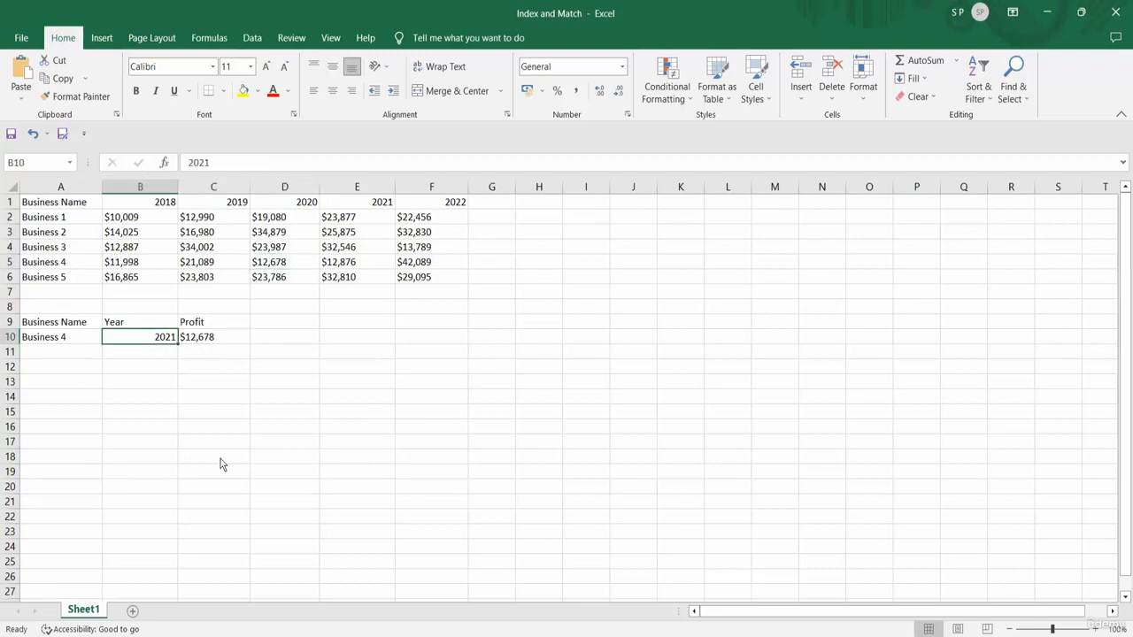
{"action": "type", "text": "2020"}
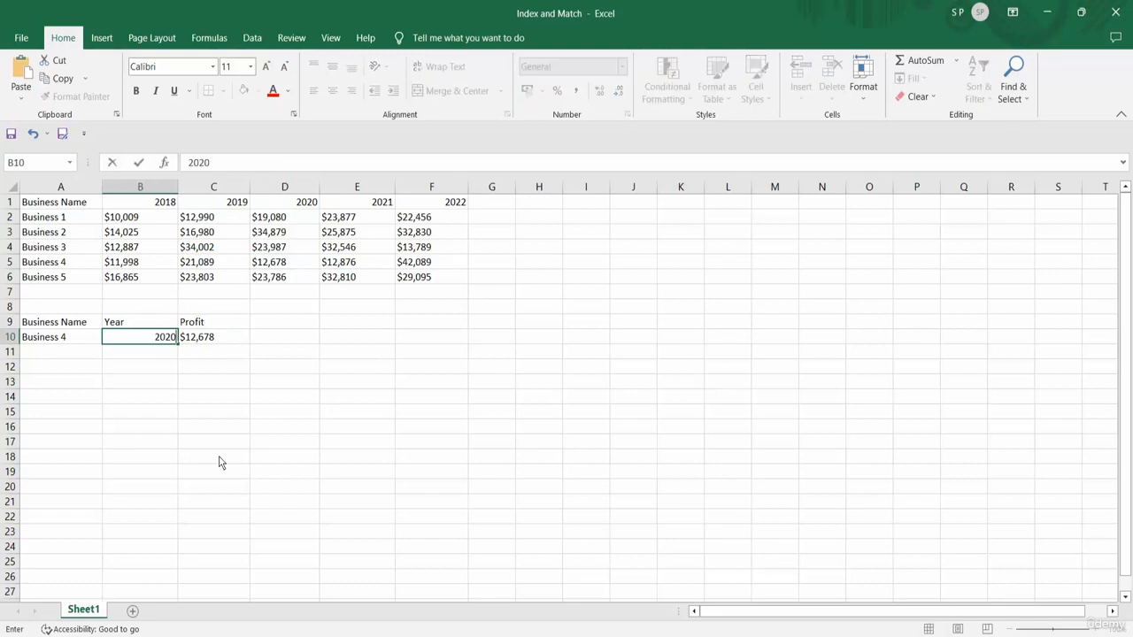
{"action": "key", "text": "Tab"}
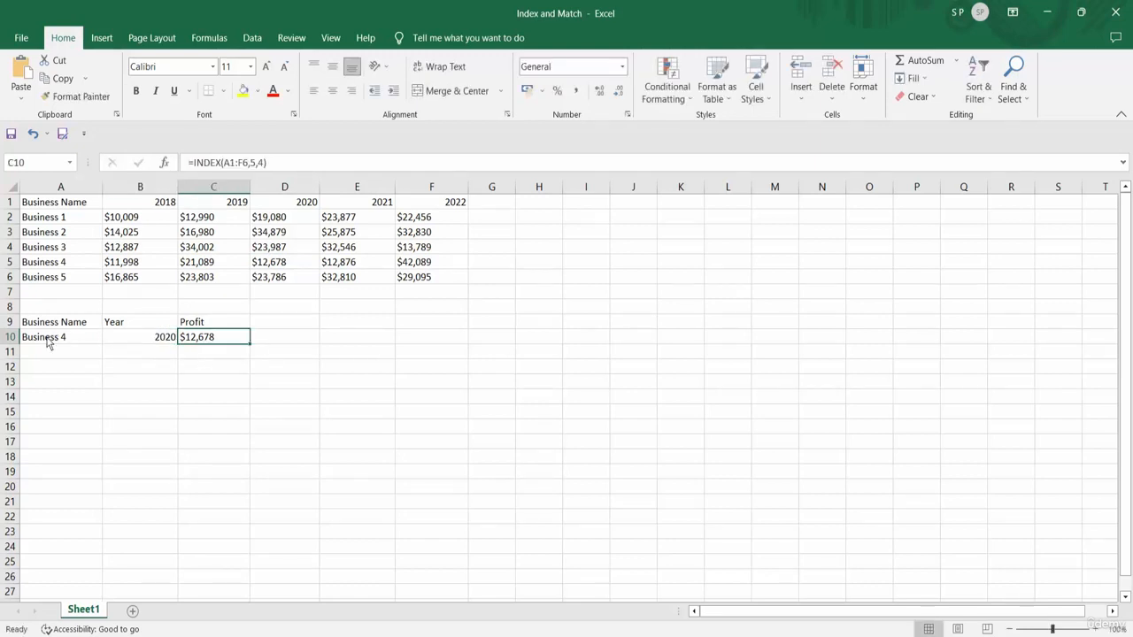
- Enter the heading MATCH in E9, beside the lookup area
{"action": "left_click", "coordinate": [301, 329]}
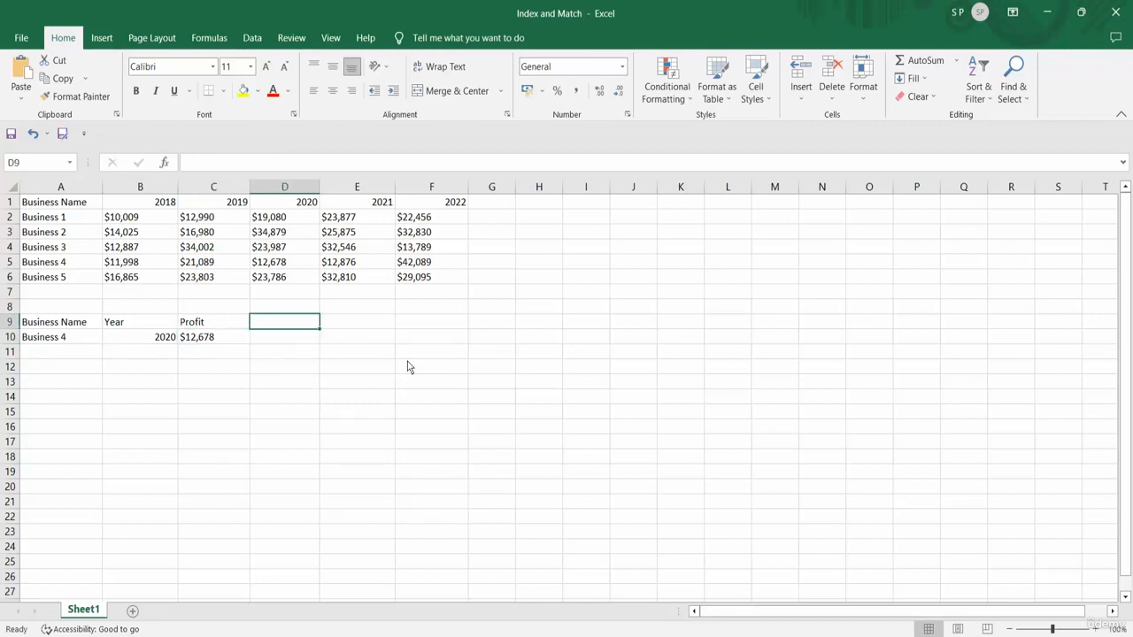
{"action": "left_click", "coordinate": [376, 327]}
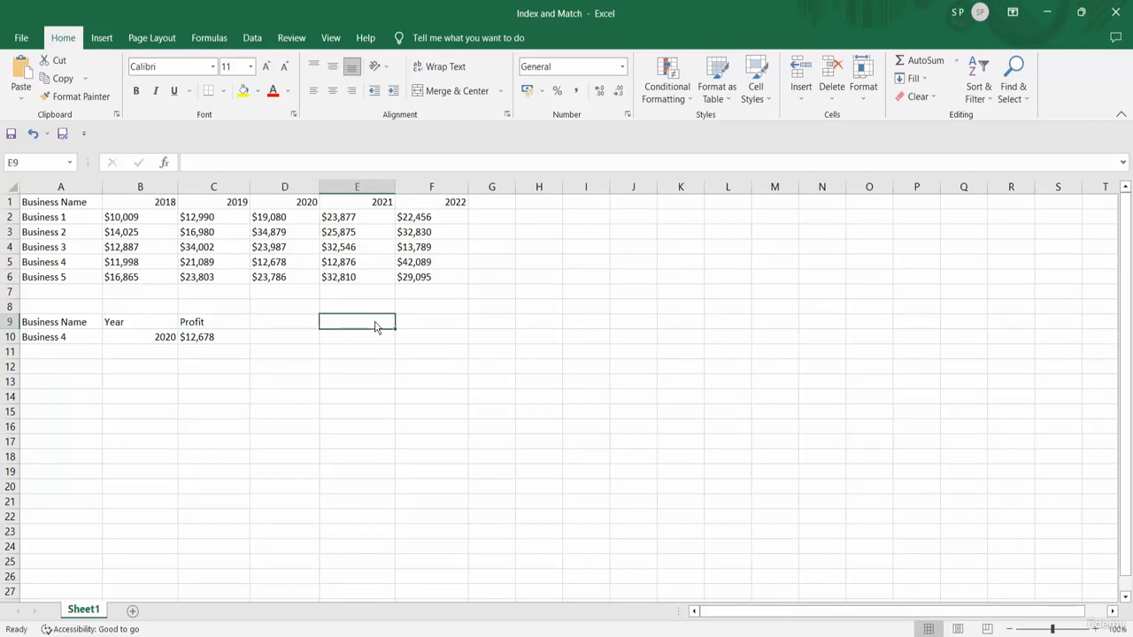
{"action": "type", "text": "MATCH"}
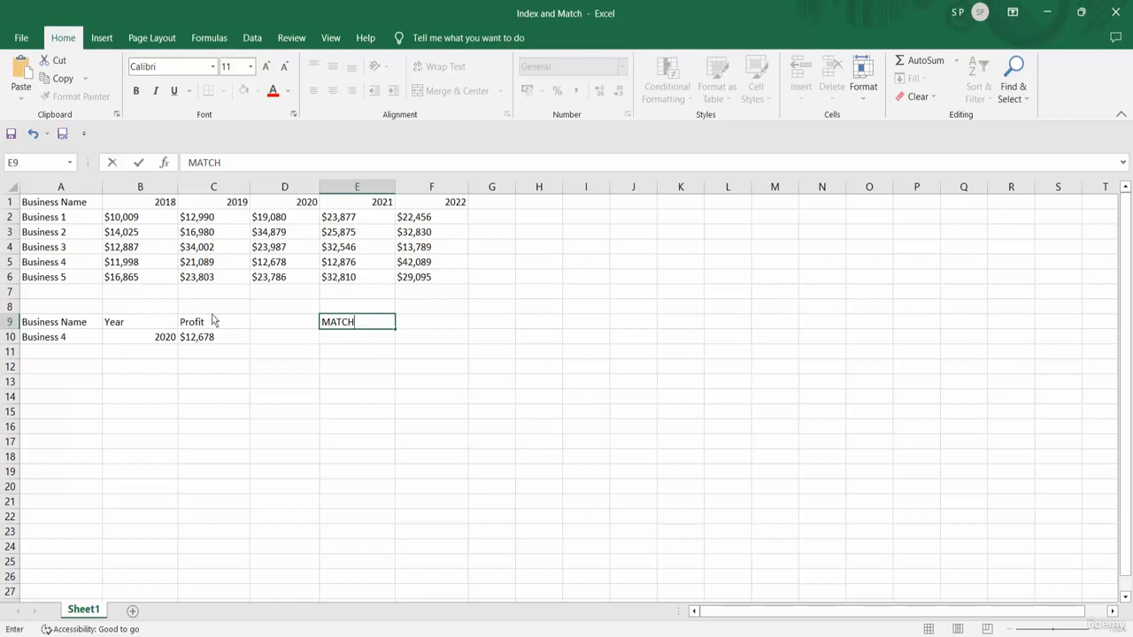
{"action": "left_click", "coordinate": [71, 339]}
{"action": "left_click", "coordinate": [128, 340]}
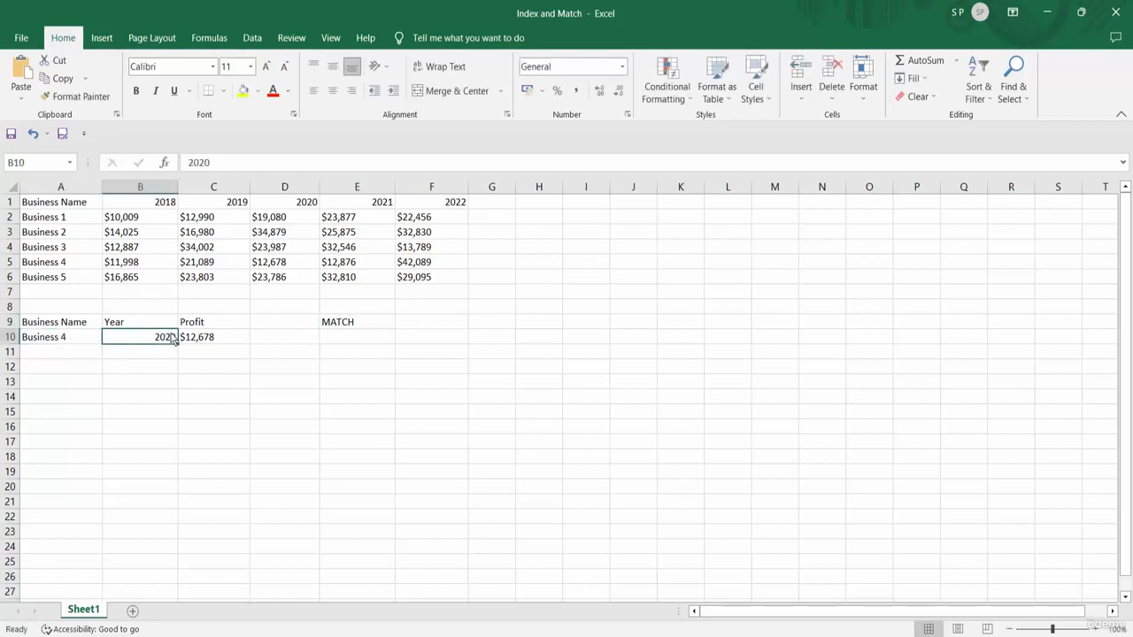
{"action": "left_click", "coordinate": [338, 325]}
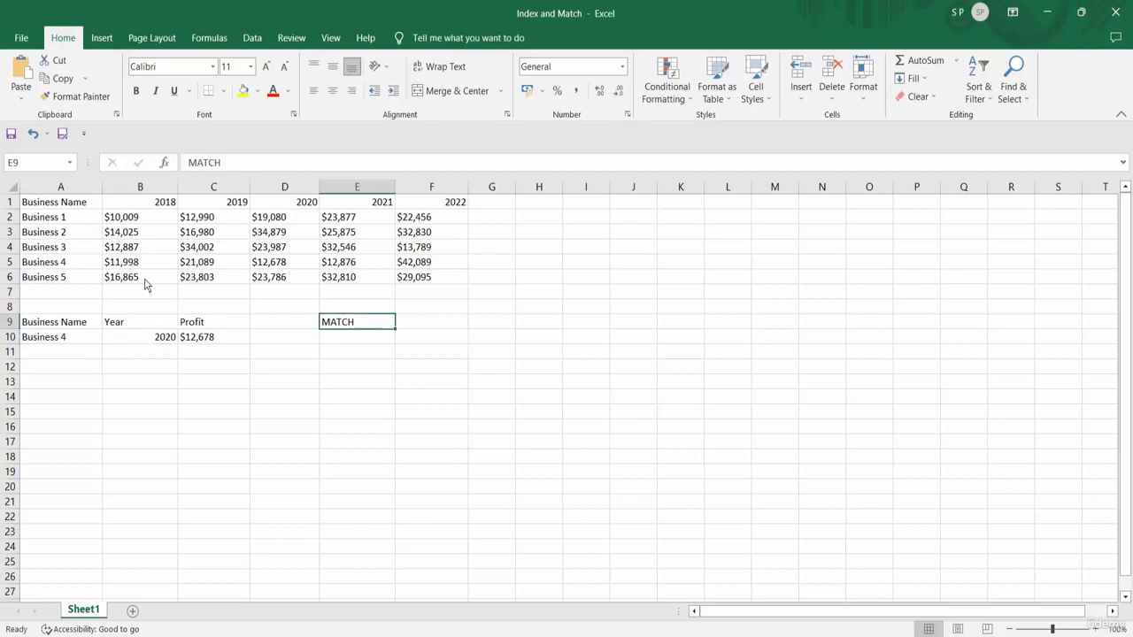
- Enter =MATCH(A10,A1:A6,0) in E10 to find the exact position of the business name in the first column
{"action": "left_click", "coordinate": [353, 344]}
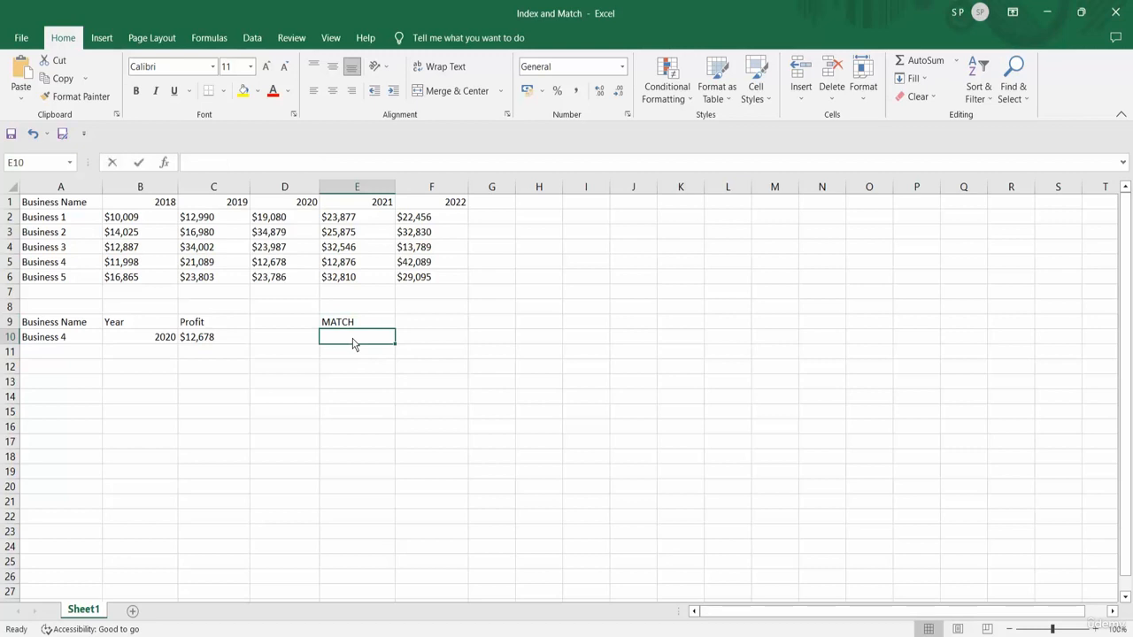
{"action": "type", "text": "=MATCH("}
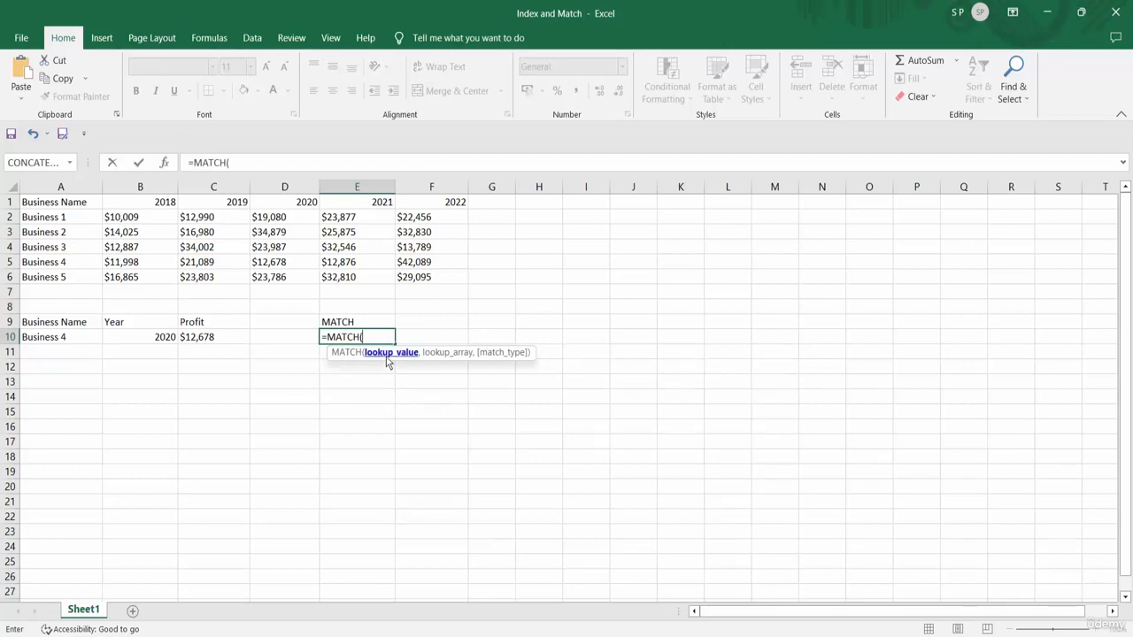
{"action": "left_click", "coordinate": [64, 344]}
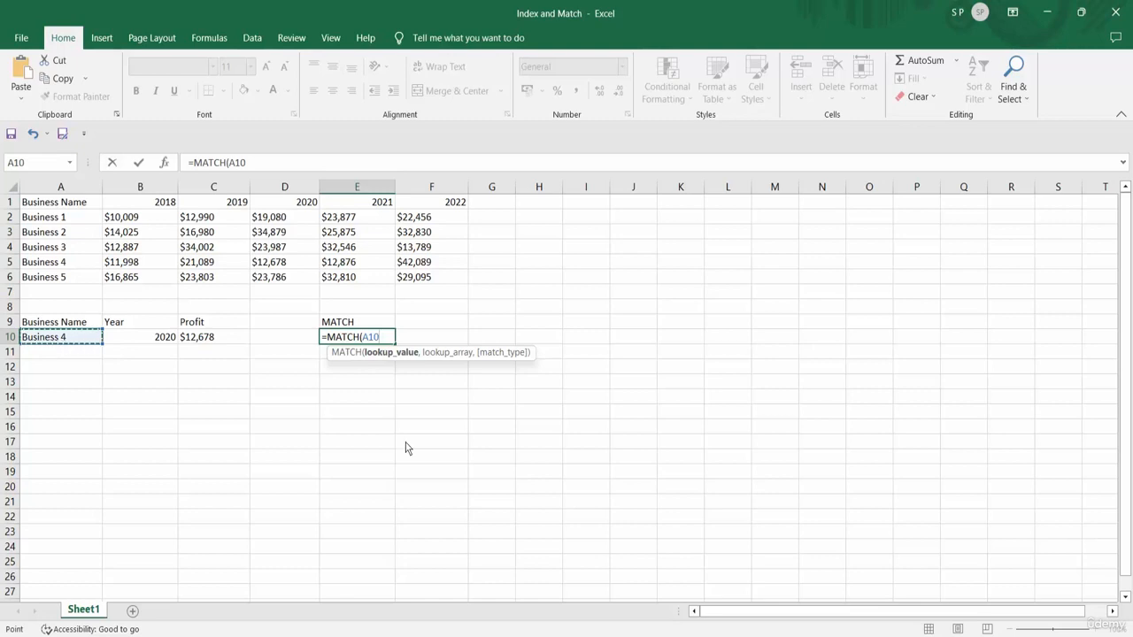
{"action": "type", "text": ","}
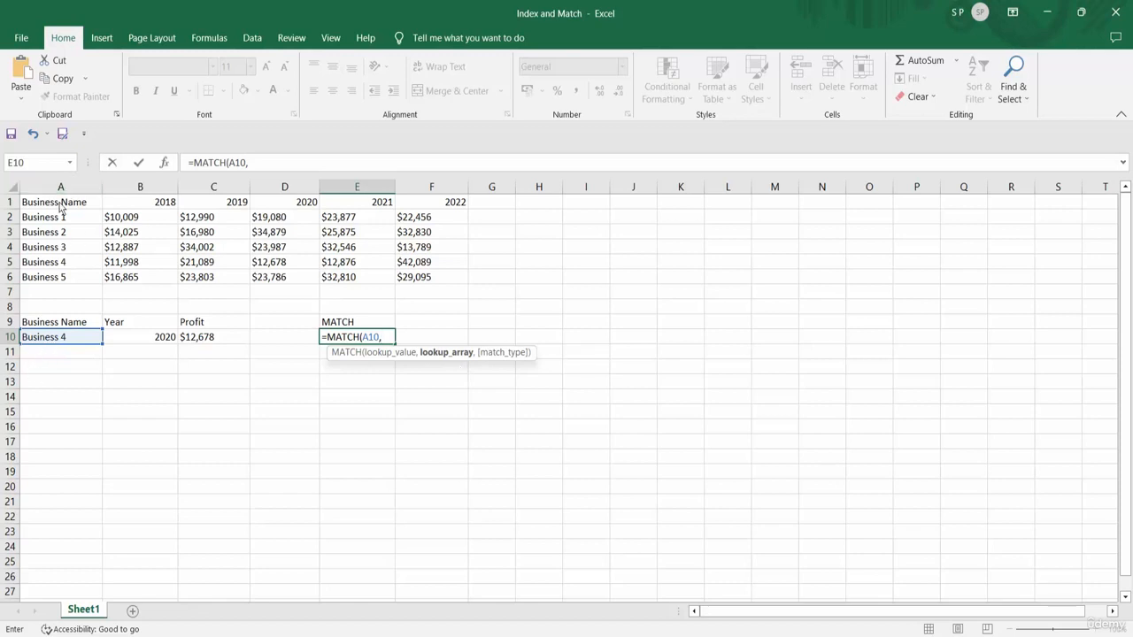
{"action": "left_click_drag", "start_coordinate": [60, 207], "coordinate": [71, 285]}
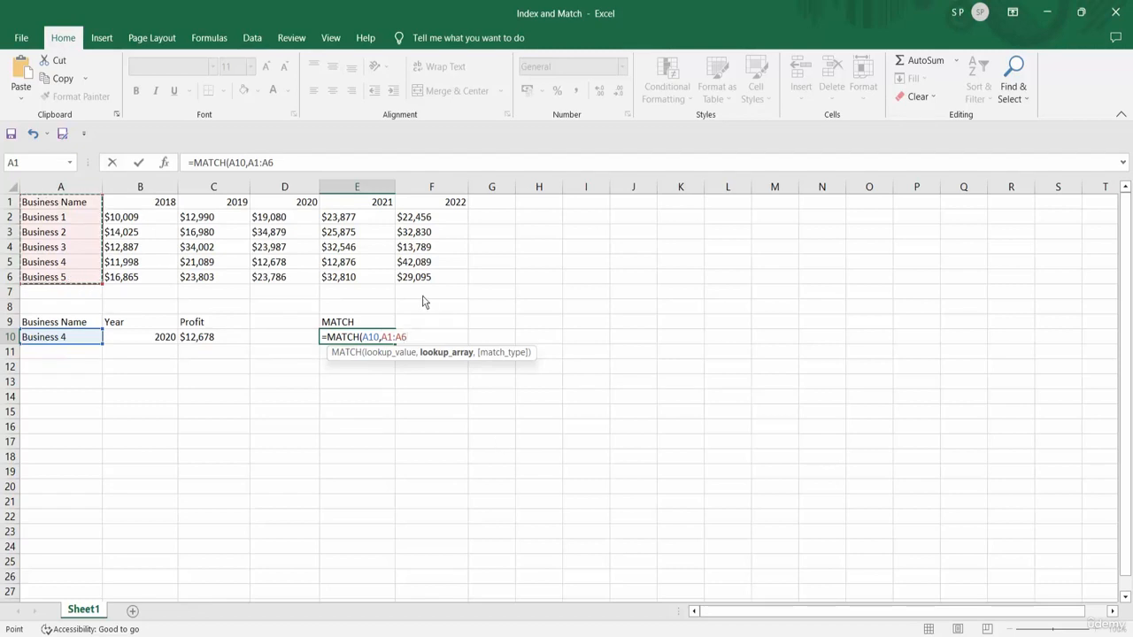
{"action": "type", "text": ","}
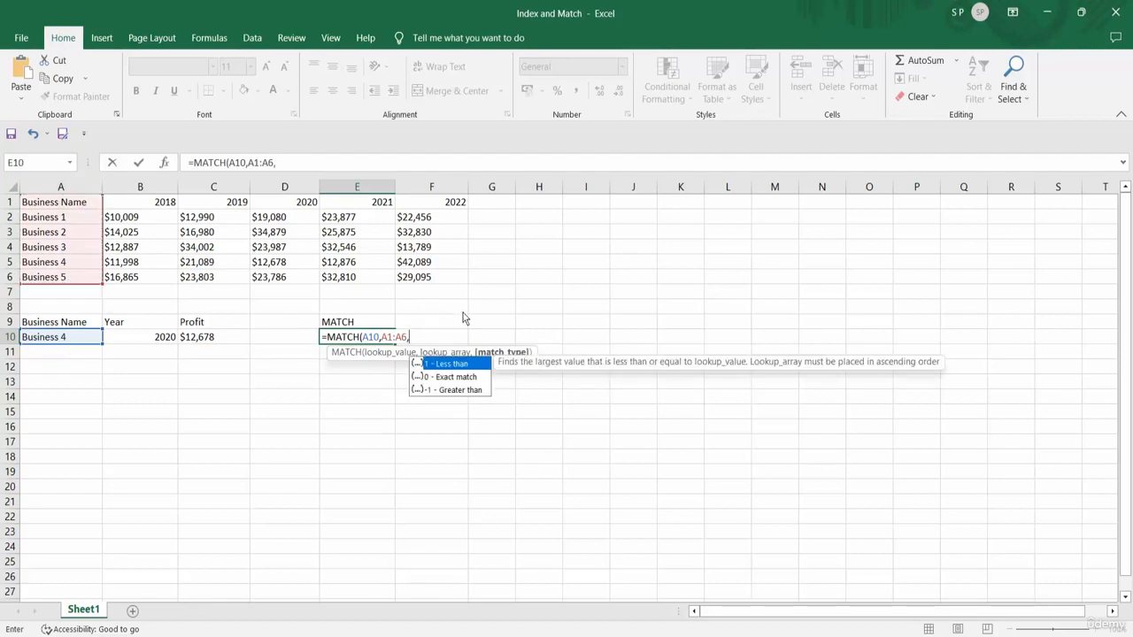
{"action": "double_click", "coordinate": [466, 378]}
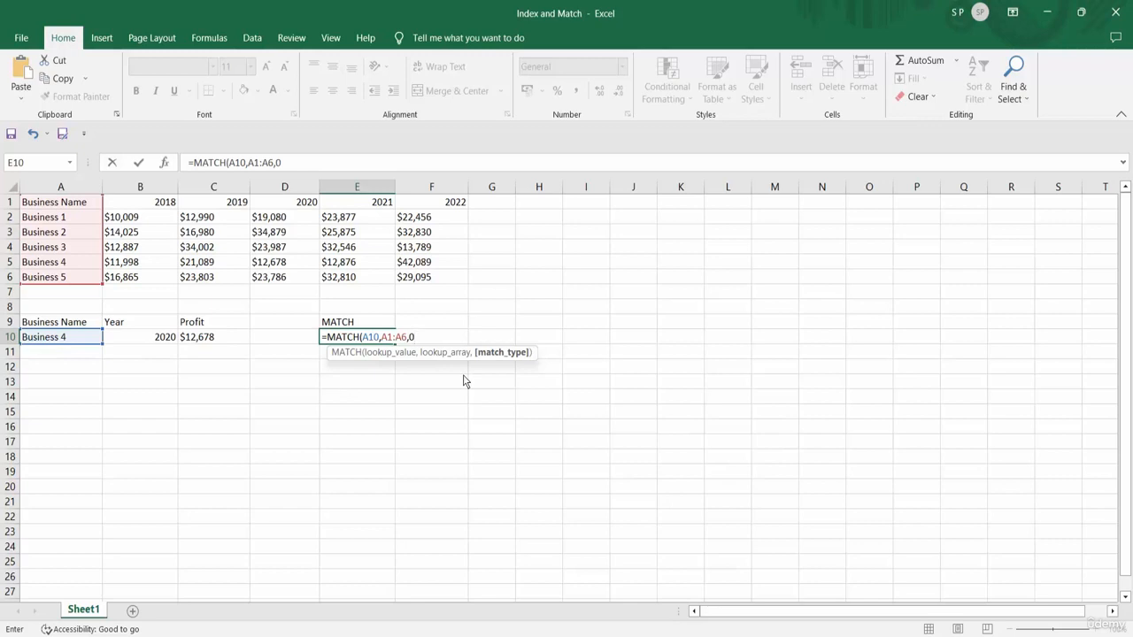
{"action": "type", "text": ")"}
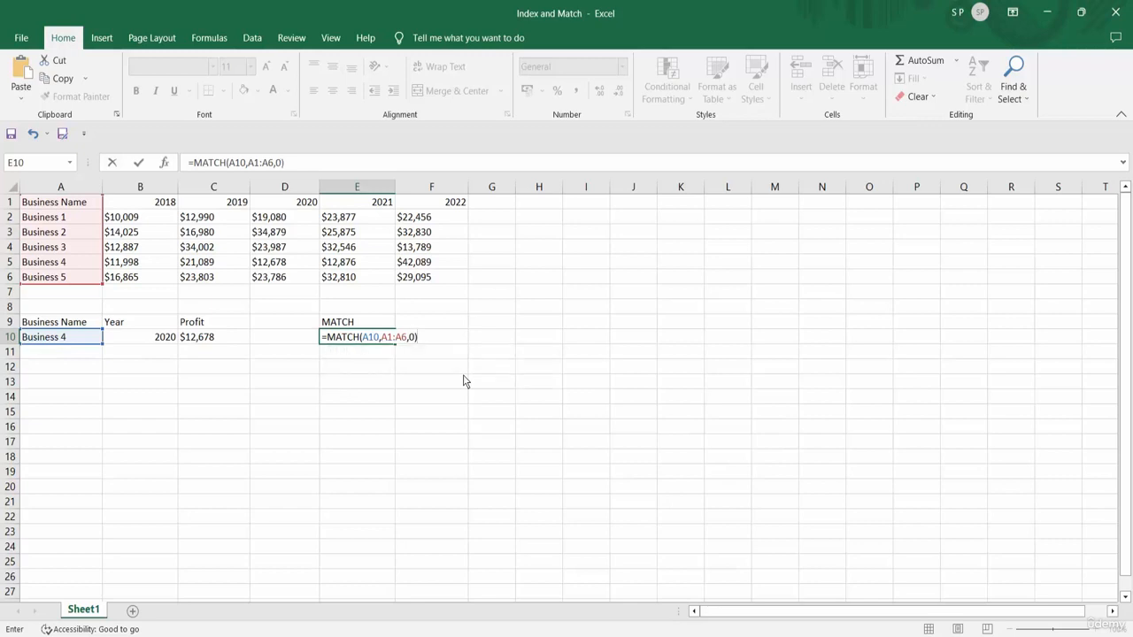
{"action": "key", "text": "Return"}
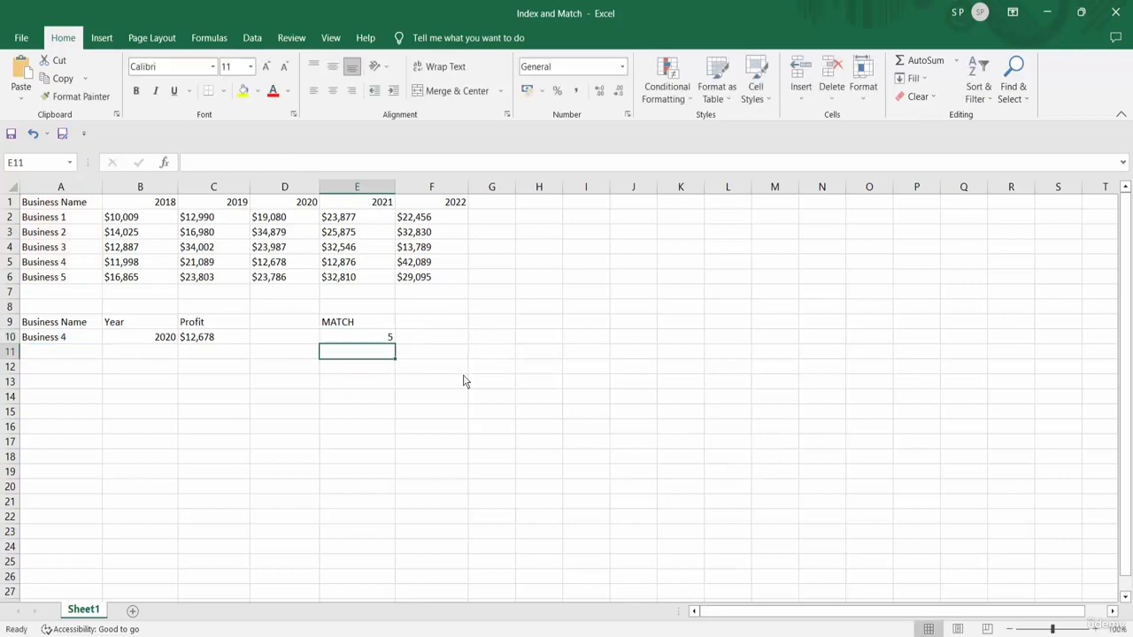
- Examine the MATCH formula in E10 against the business name in A10 and its entry in the table's first column
{"action": "left_click", "coordinate": [65, 345]}
{"action": "left_click", "coordinate": [358, 340]}
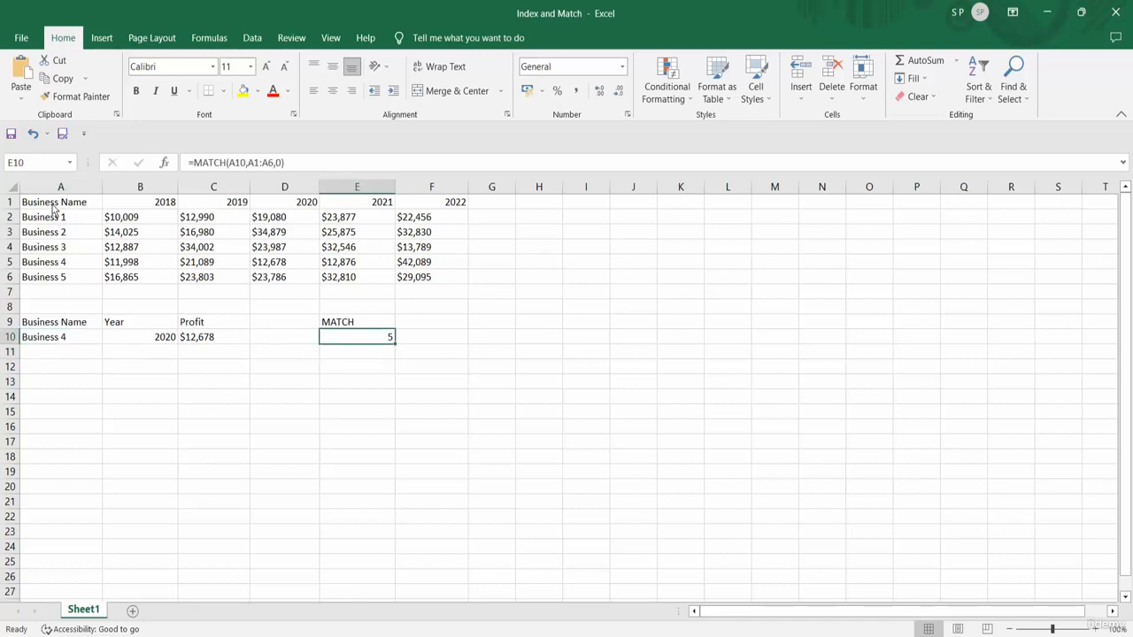
{"action": "left_click", "coordinate": [69, 268]}
{"action": "left_click", "coordinate": [62, 351]}
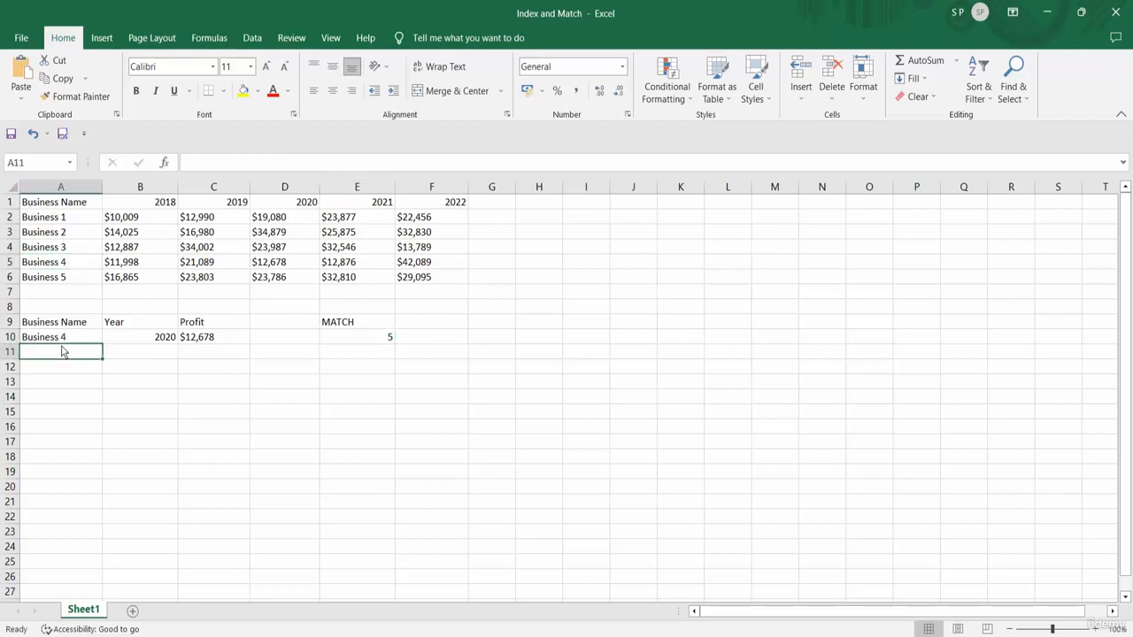
{"action": "left_click", "coordinate": [62, 338]}
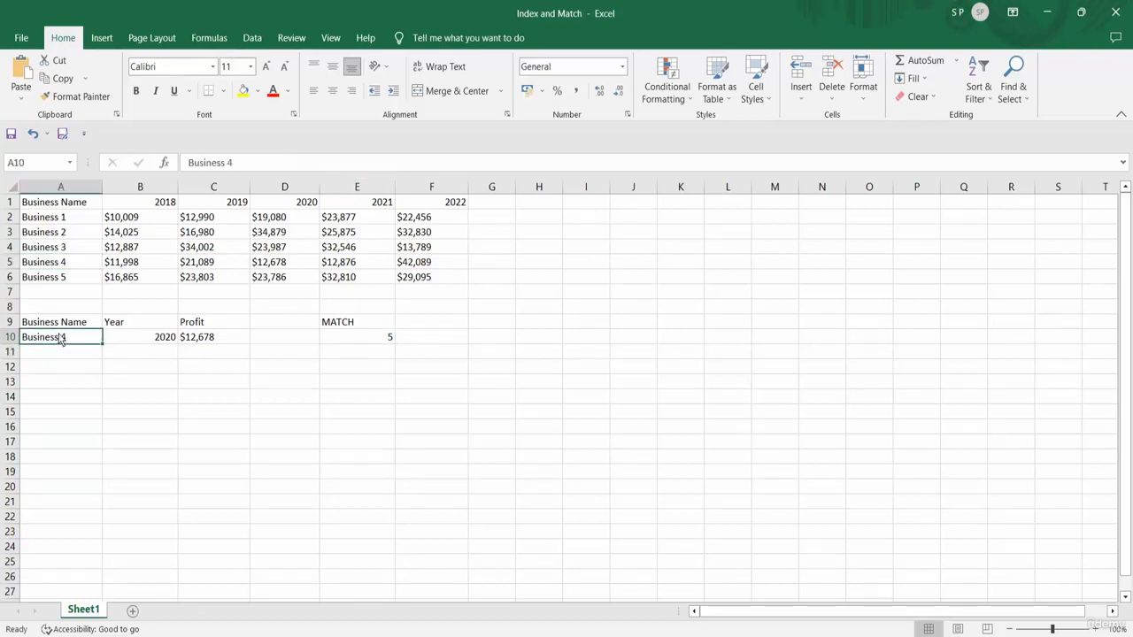
{"action": "left_click", "coordinate": [371, 337]}
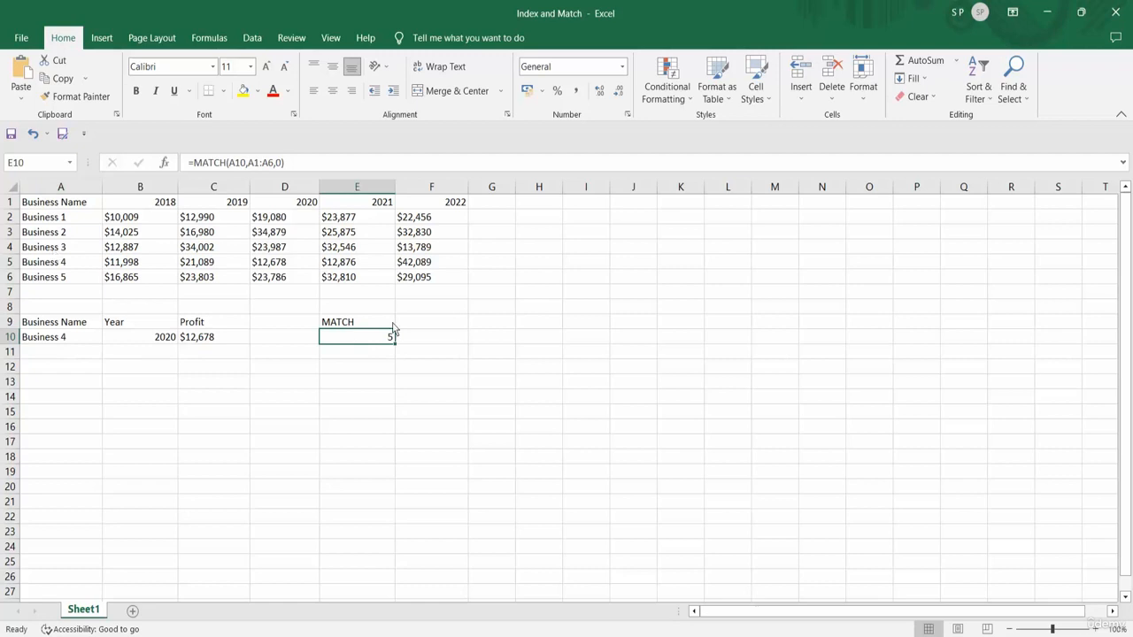
- Enter the label ROW in F9, next to the MATCH heading
{"action": "left_click", "coordinate": [422, 325]}
{"action": "type", "text": "ROW"}
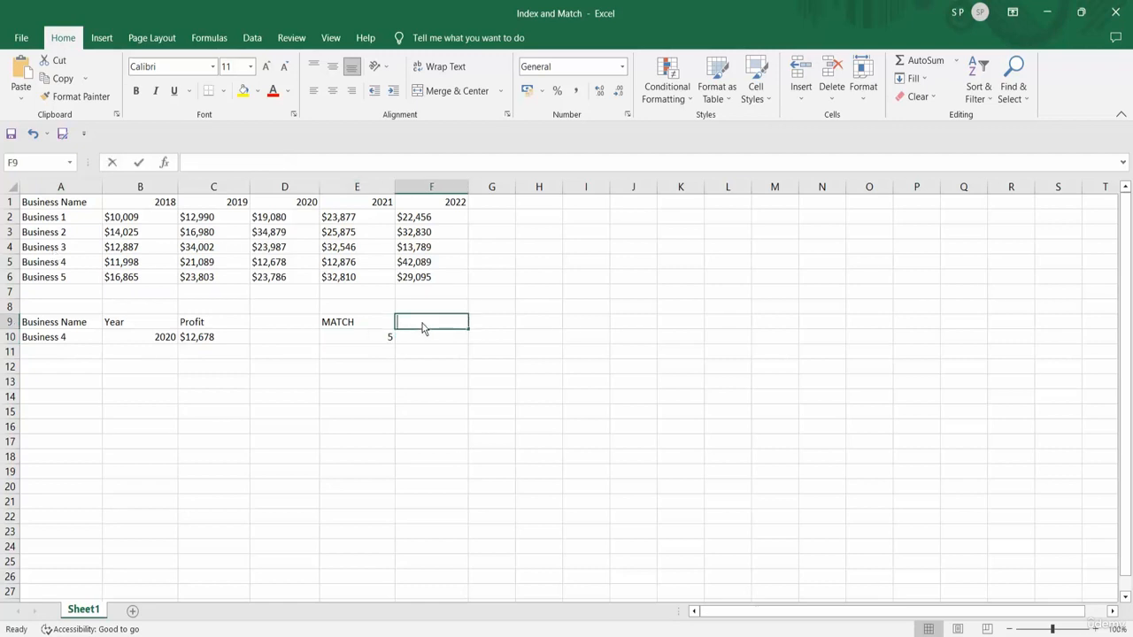
- Label cell F9 ROW, enter the formula =MATCH(B10,A1:F1,) in F10, and check it against the year heading in D1
{"action": "key", "text": "Return"}
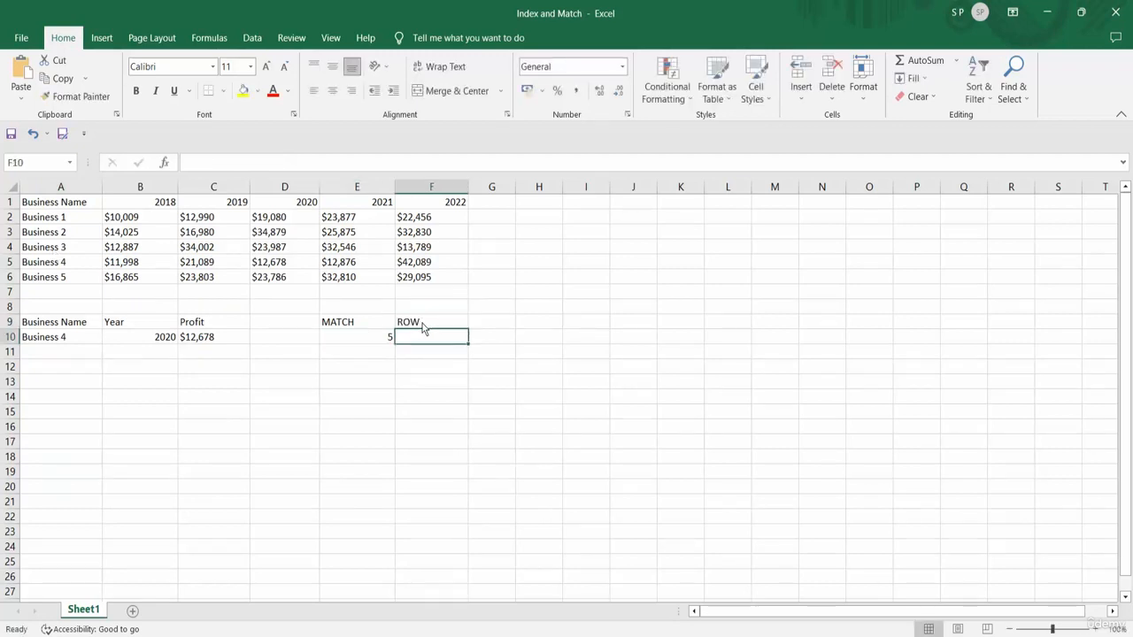
{"action": "type", "text": "=MA"}
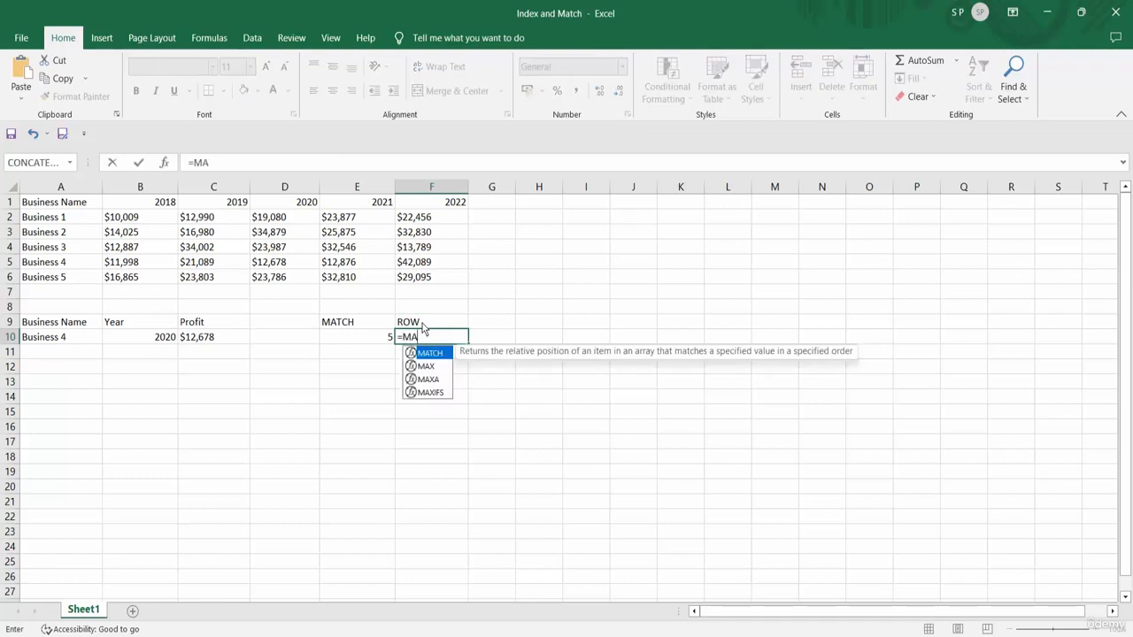
{"action": "key", "text": "Tab"}
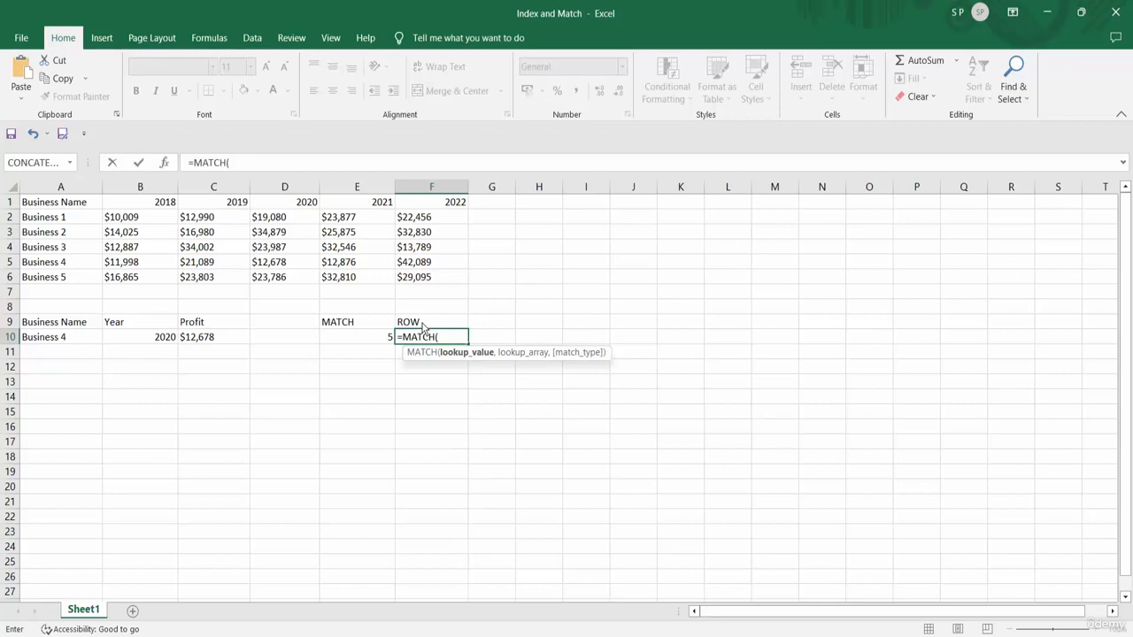
{"action": "left_click", "coordinate": [131, 341]}
{"action": "type", "text": ","}
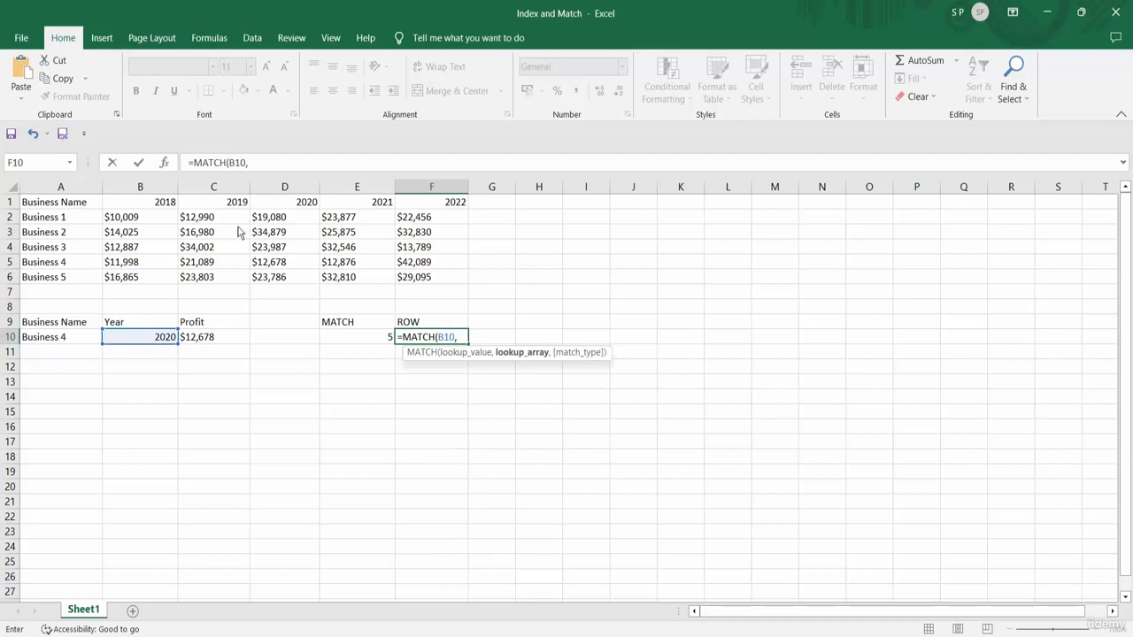
{"action": "left_click", "coordinate": [52, 206]}
{"action": "left_click_drag", "start_coordinate": [51, 206], "coordinate": [432, 209]}
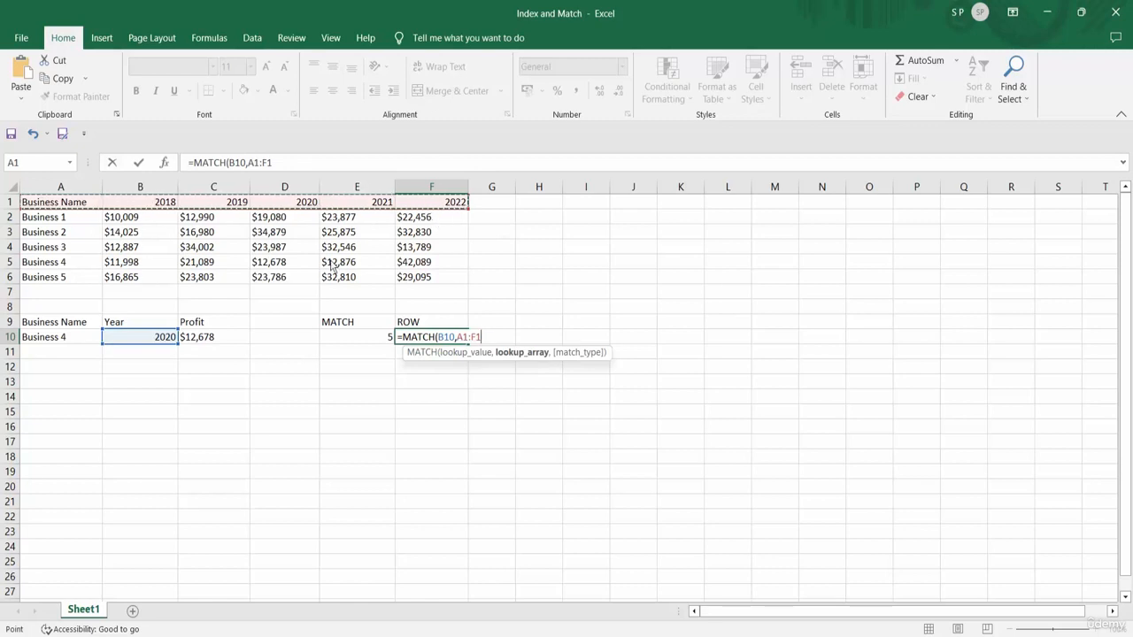
{"action": "type", "text": ","}
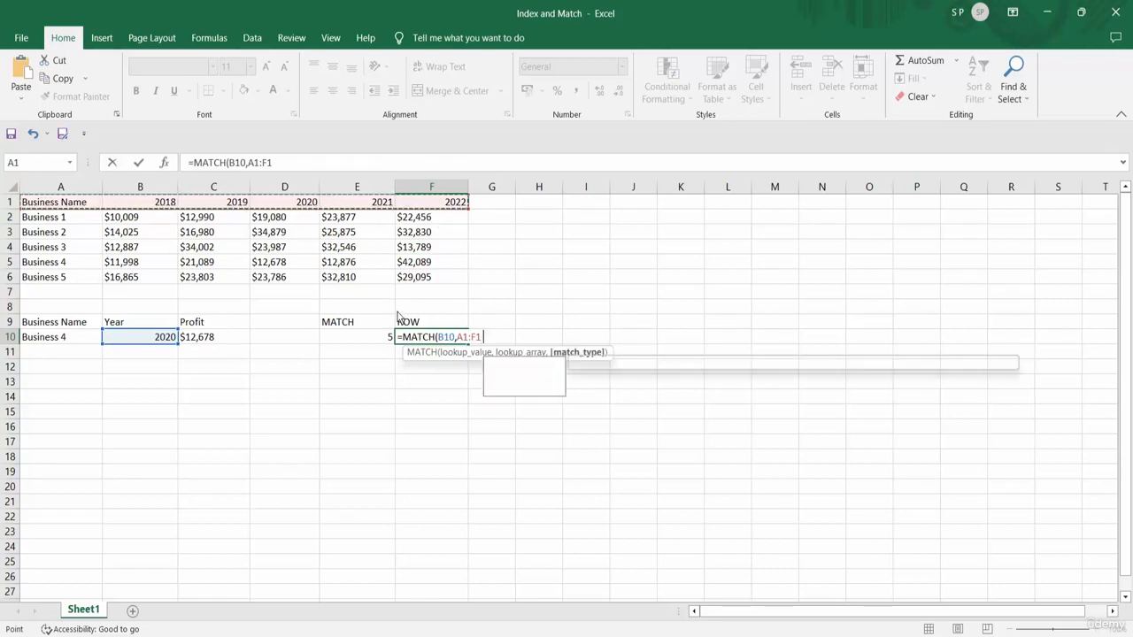
{"action": "key", "text": "Return"}
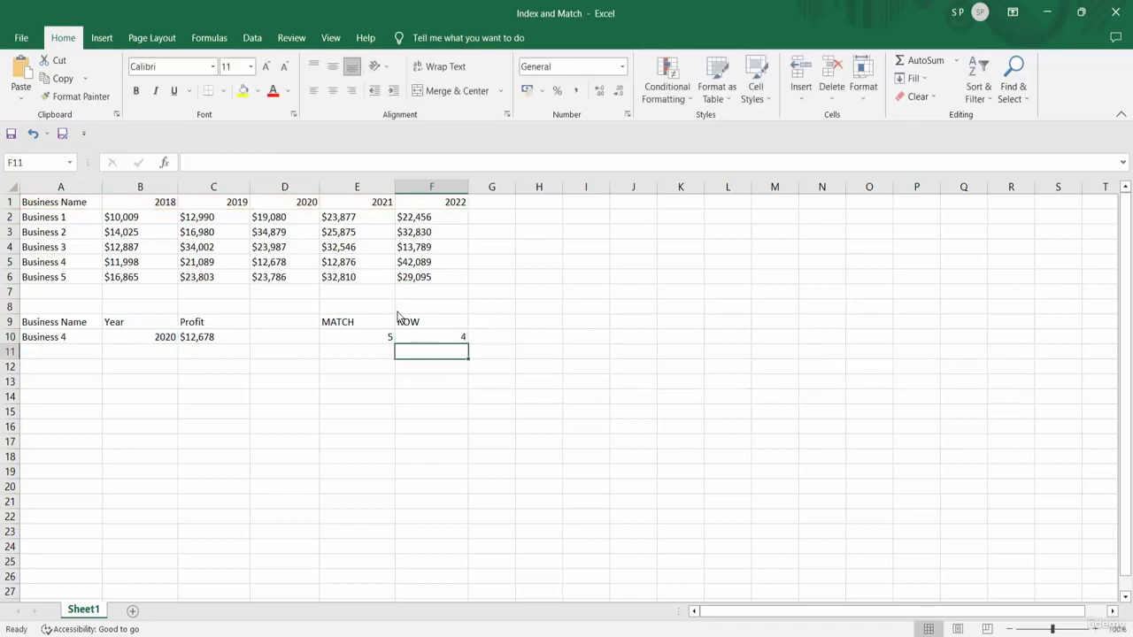
{"action": "left_click", "coordinate": [434, 345]}
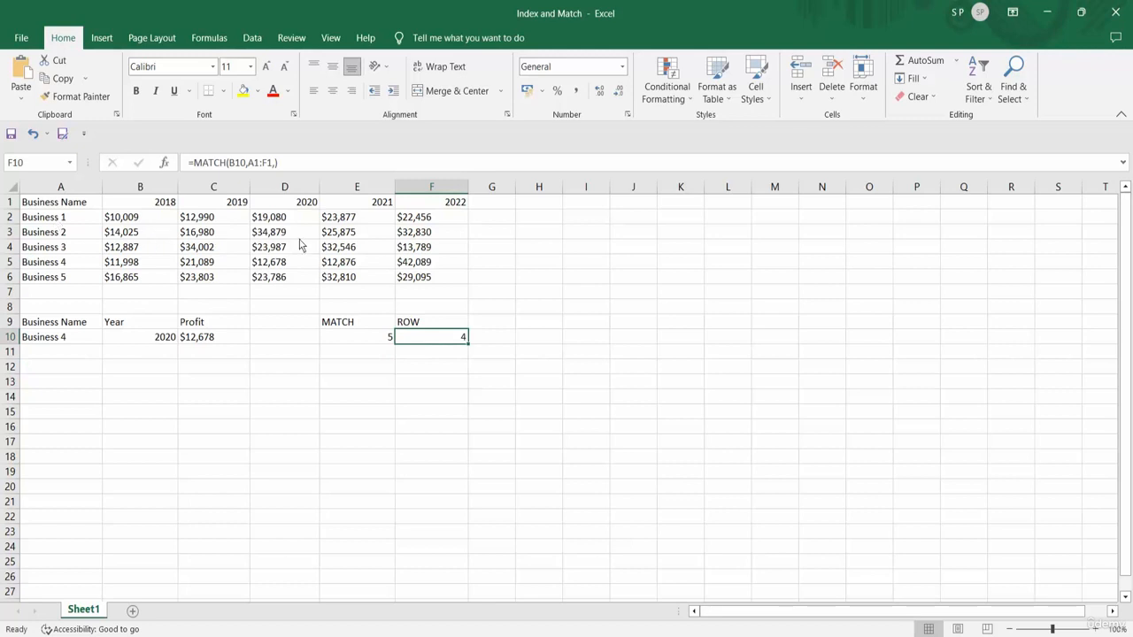
{"action": "left_click", "coordinate": [285, 204]}
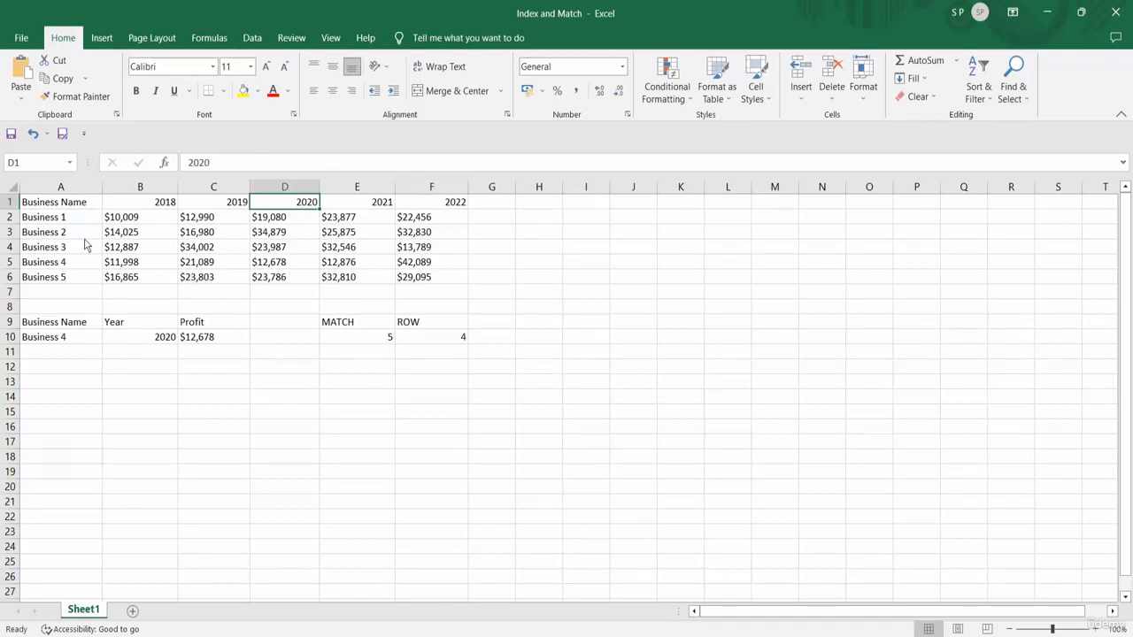
{"action": "left_click", "coordinate": [452, 340]}
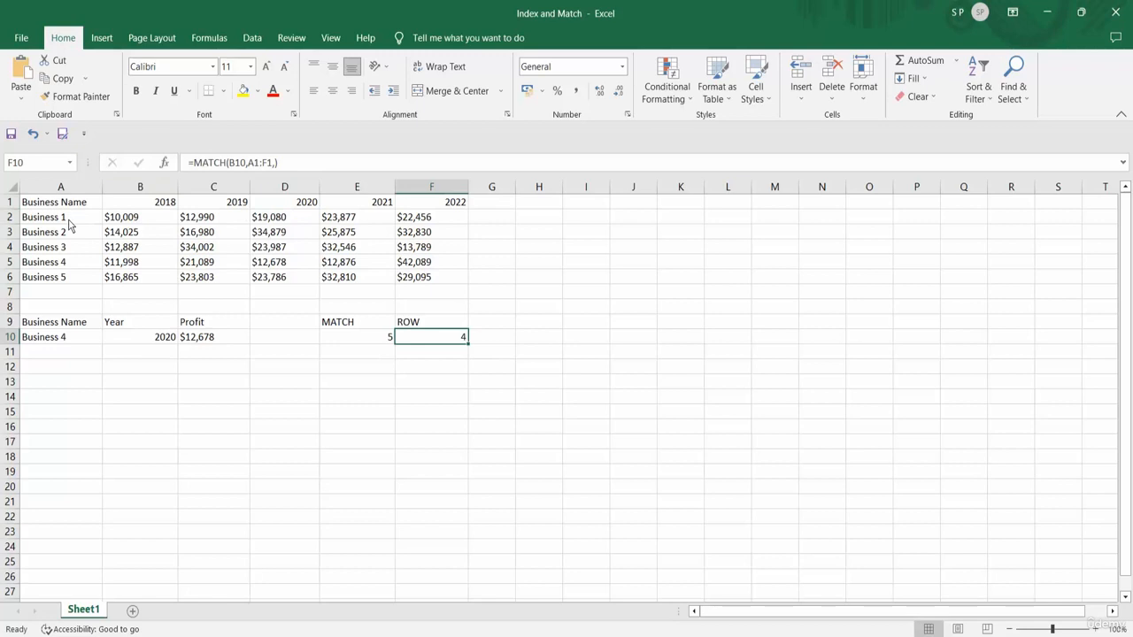
- Rename the heading in E9 to MATCH ROW and the heading in F9 to COLUMN
{"action": "left_click", "coordinate": [370, 325]}
{"action": "left_click", "coordinate": [421, 327]}
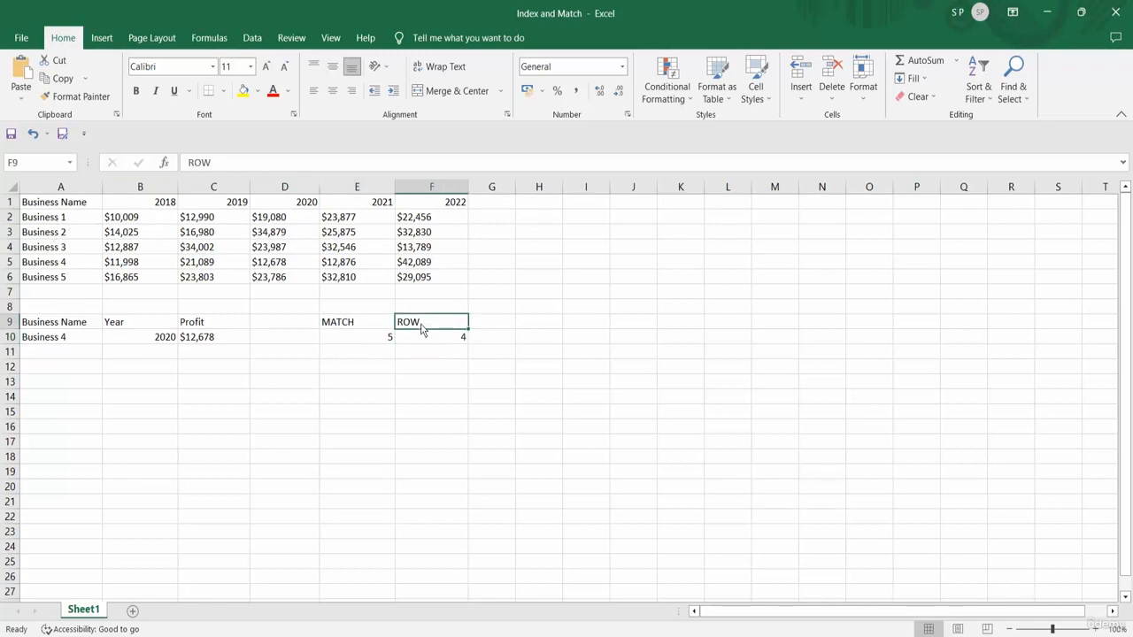
{"action": "left_click", "coordinate": [359, 330]}
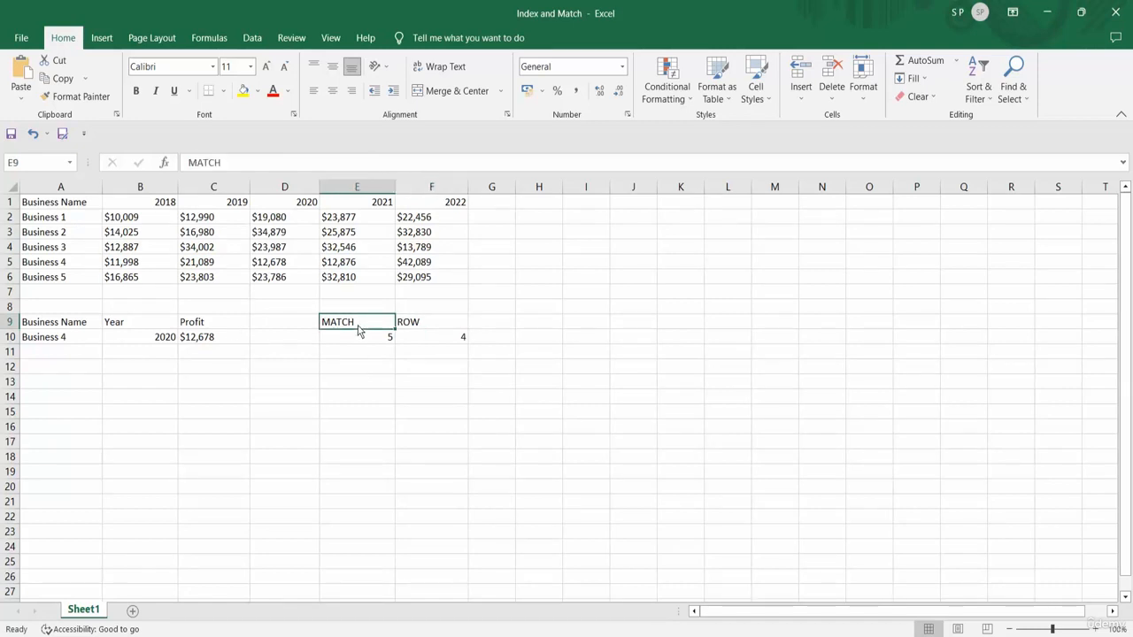
{"action": "double_click", "coordinate": [360, 328]}
{"action": "type", "text": "ROW"}
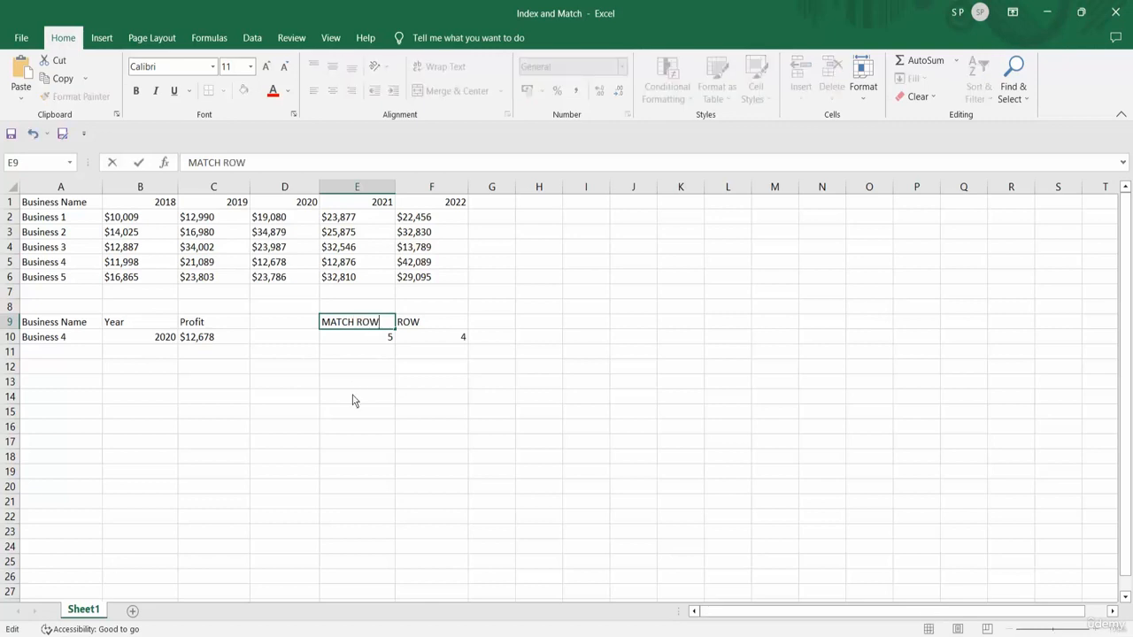
{"action": "double_click", "coordinate": [430, 324]}
{"action": "key", "text": "BackSpace"}
{"action": "key", "text": "BackSpace"}
{"action": "key", "text": "BackSpace"}
{"action": "type", "text": "C"}
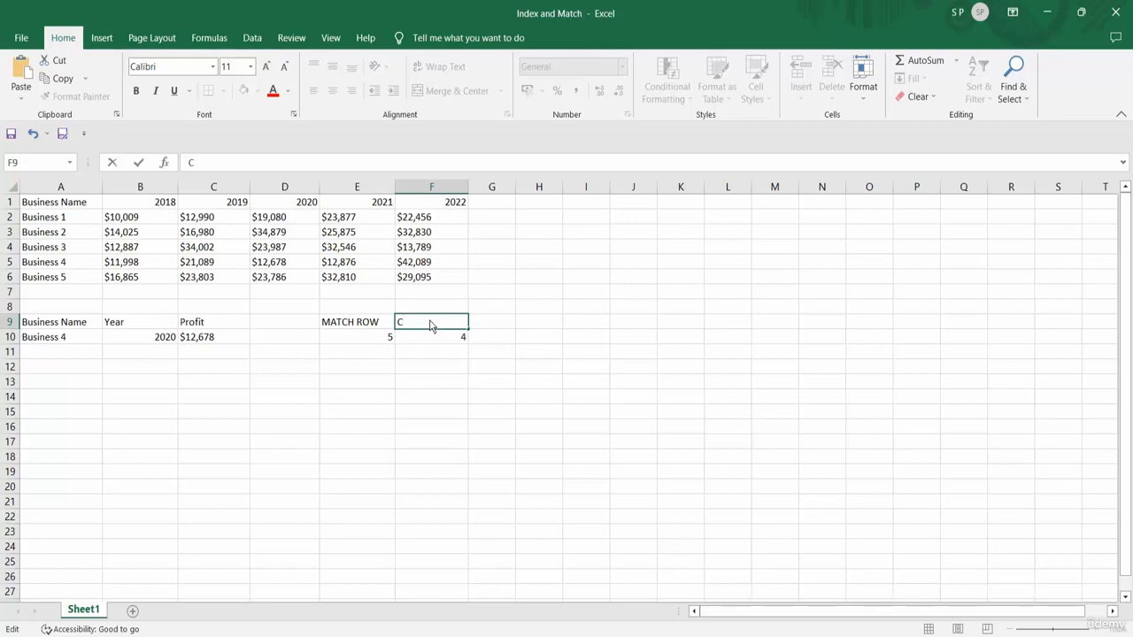
{"action": "type", "text": "OLUMN"}
{"action": "key", "text": "Return"}
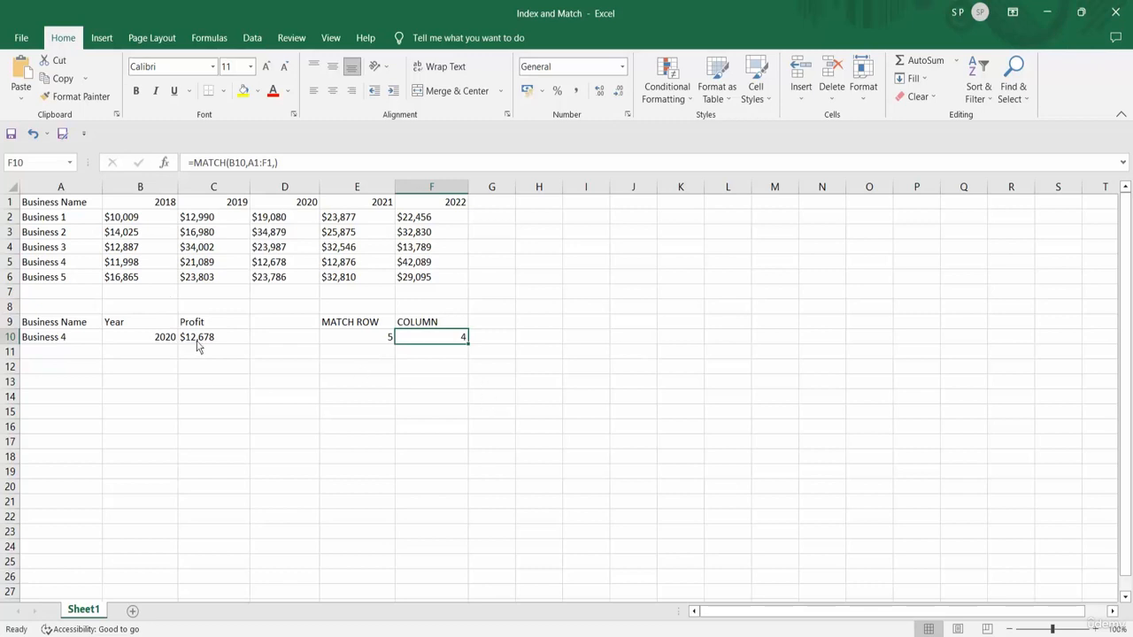
- Change the lookup business in A10 to Business 5 and check the row match formula in E10
{"action": "left_click", "coordinate": [73, 342]}
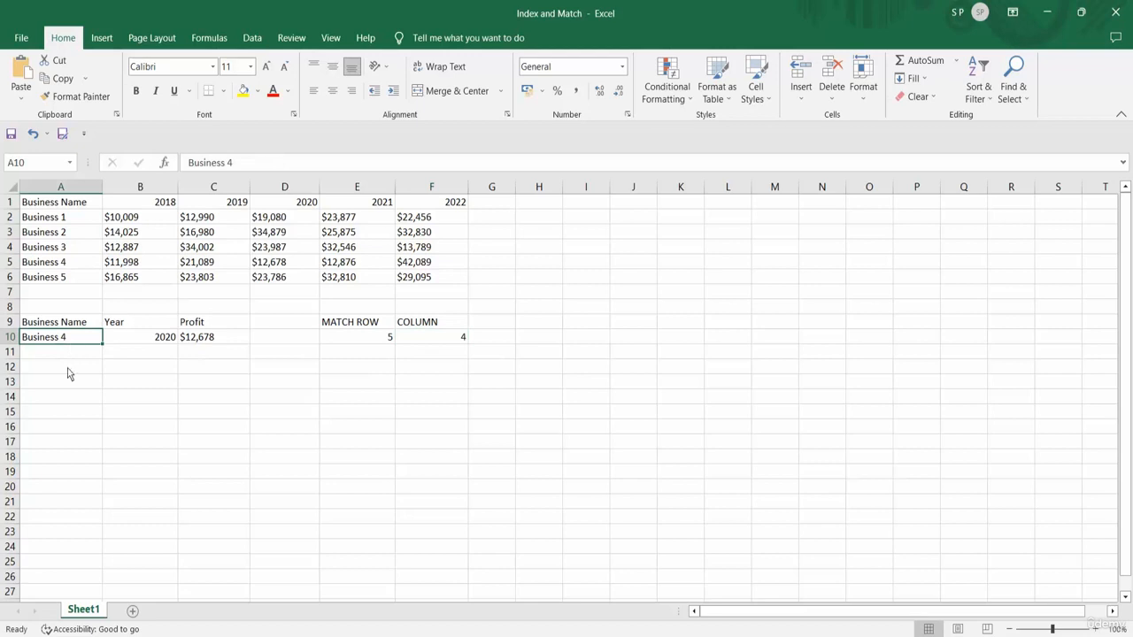
{"action": "double_click", "coordinate": [72, 342]}
{"action": "key", "text": "BackSpace"}
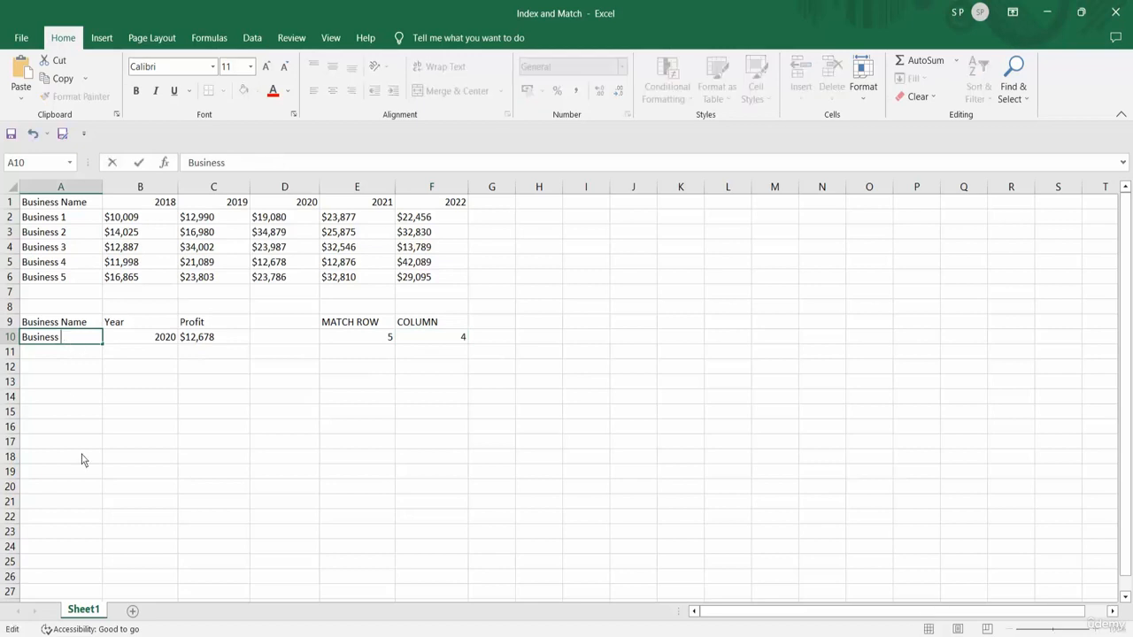
{"action": "type", "text": "5"}
{"action": "key", "text": "Return"}
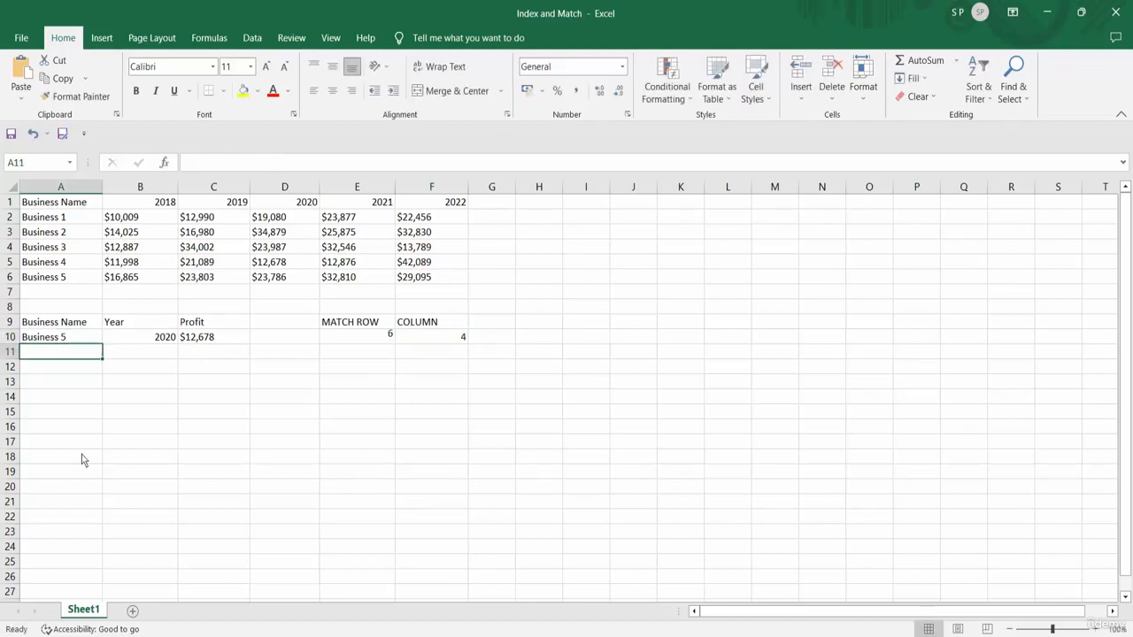
{"action": "left_click", "coordinate": [366, 342]}
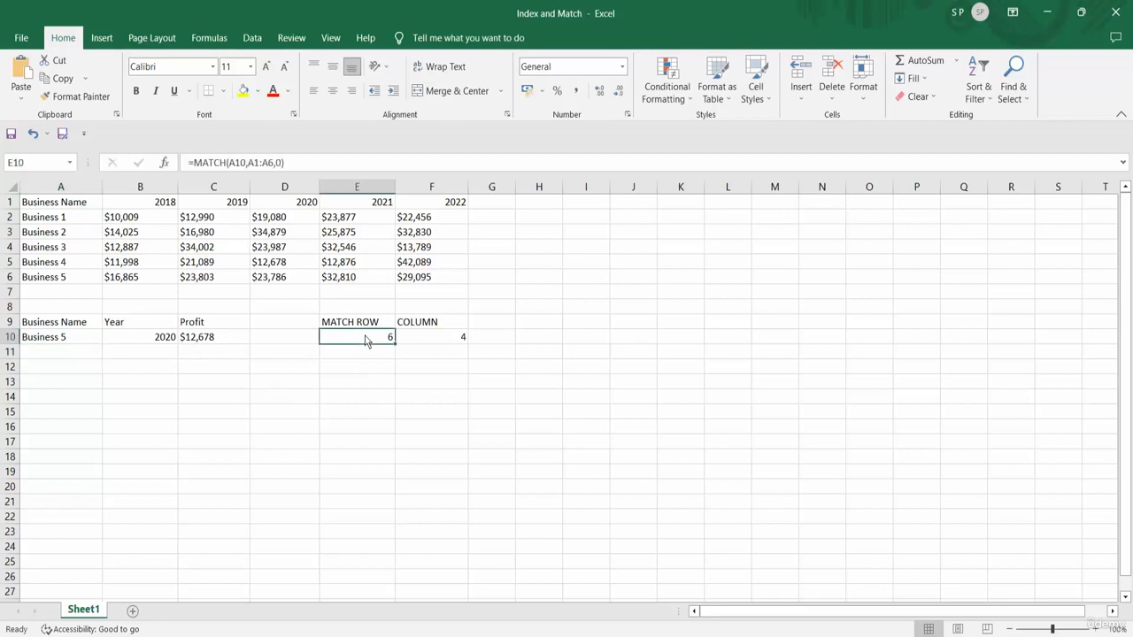
- Set the lookup business in A10 back to Business 4 and recheck the row match in E10
{"action": "left_click", "coordinate": [73, 344]}
{"action": "double_click", "coordinate": [73, 343]}
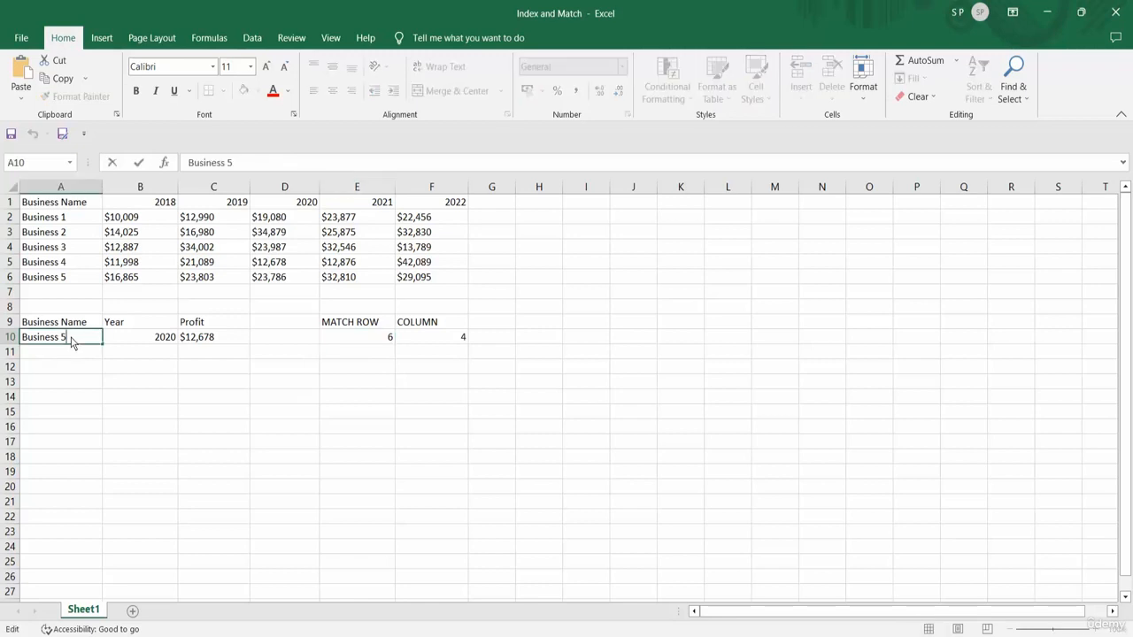
{"action": "key", "text": "BackSpace"}
{"action": "type", "text": "4"}
{"action": "key", "text": "Return"}
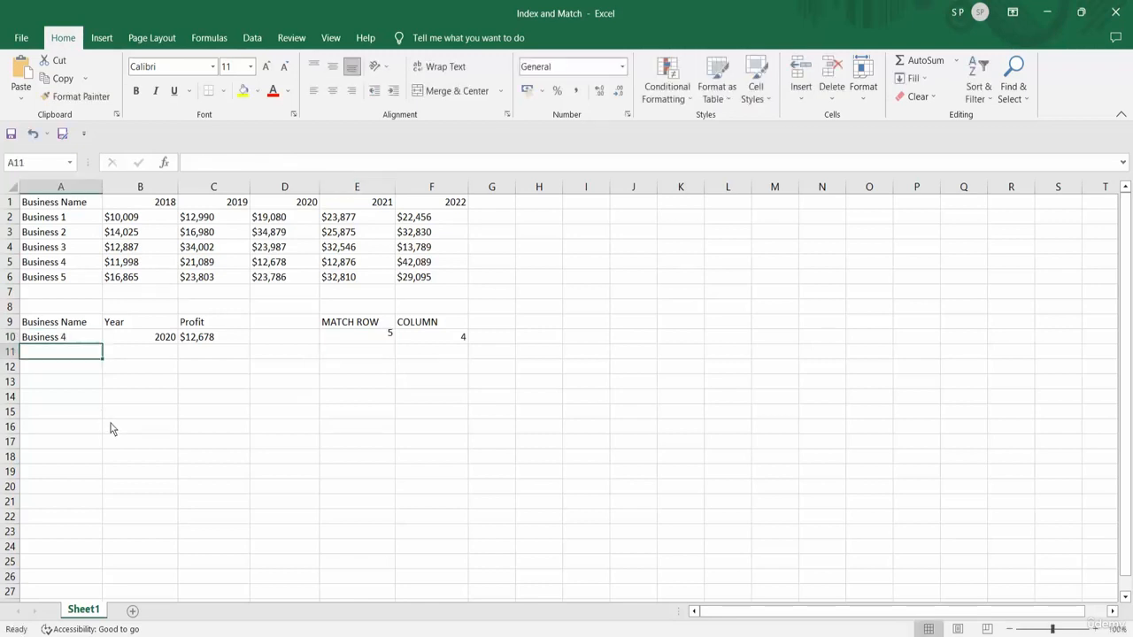
{"action": "left_click", "coordinate": [370, 343]}
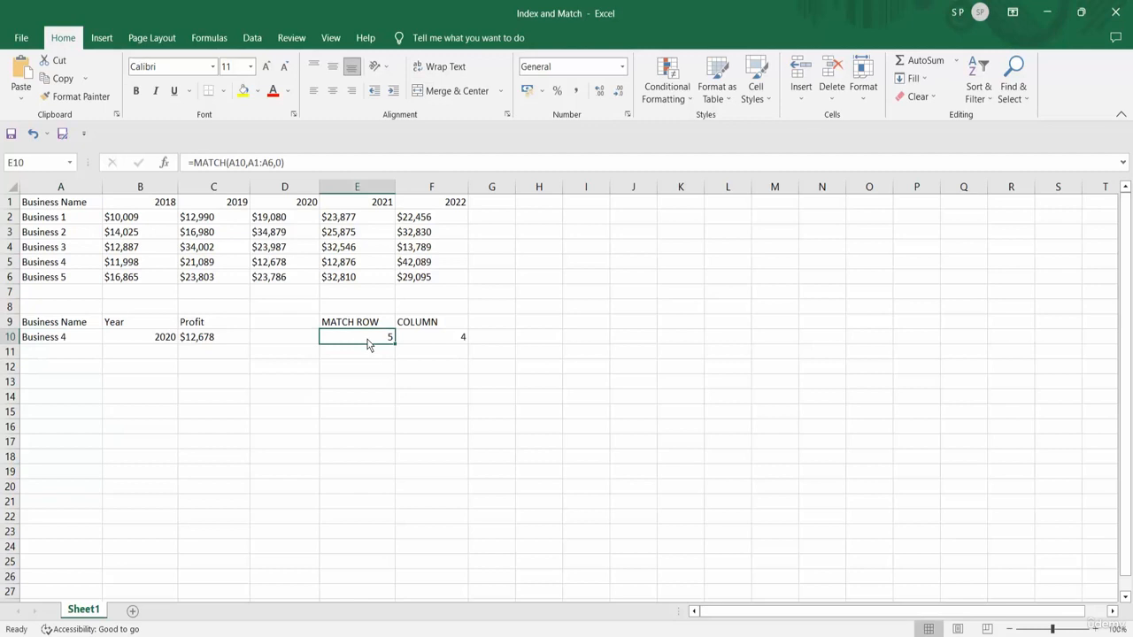
- Change the lookup year in B10 to 2021 and check the column match formula in F10
{"action": "left_click", "coordinate": [163, 344]}
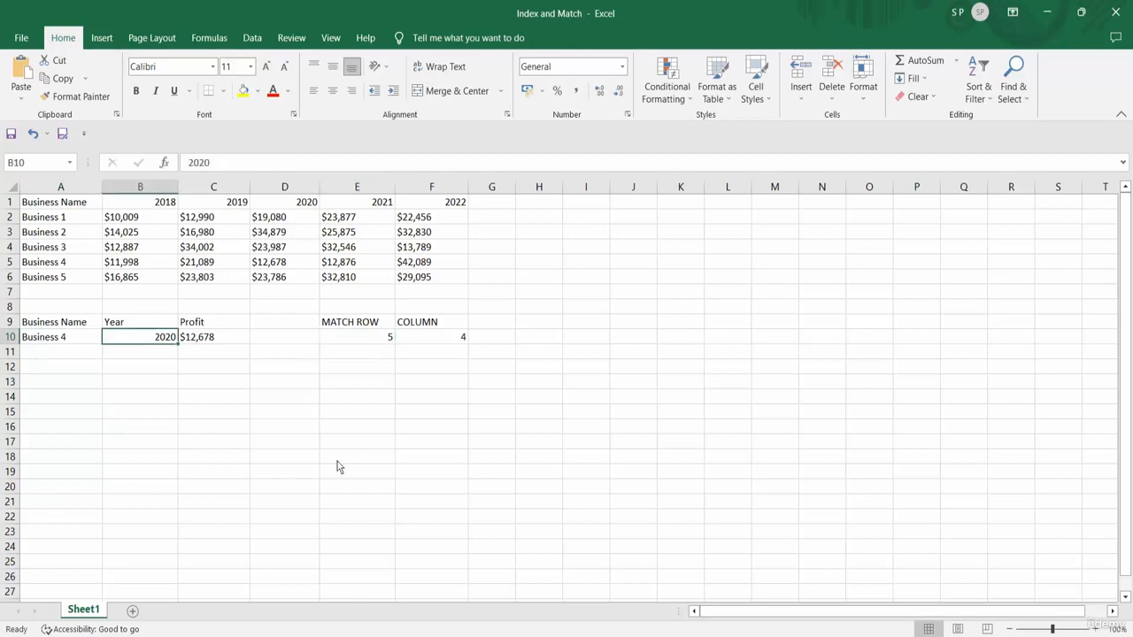
{"action": "double_click", "coordinate": [165, 345]}
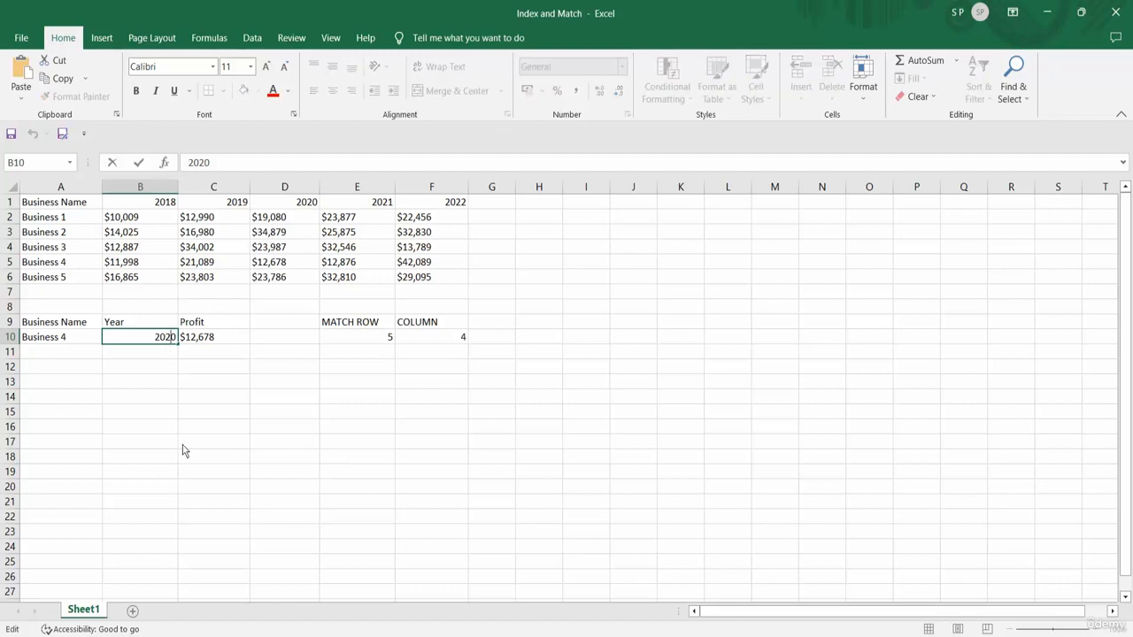
{"action": "key", "text": "BackSpace"}
{"action": "type", "text": "1"}
{"action": "key", "text": "Return"}
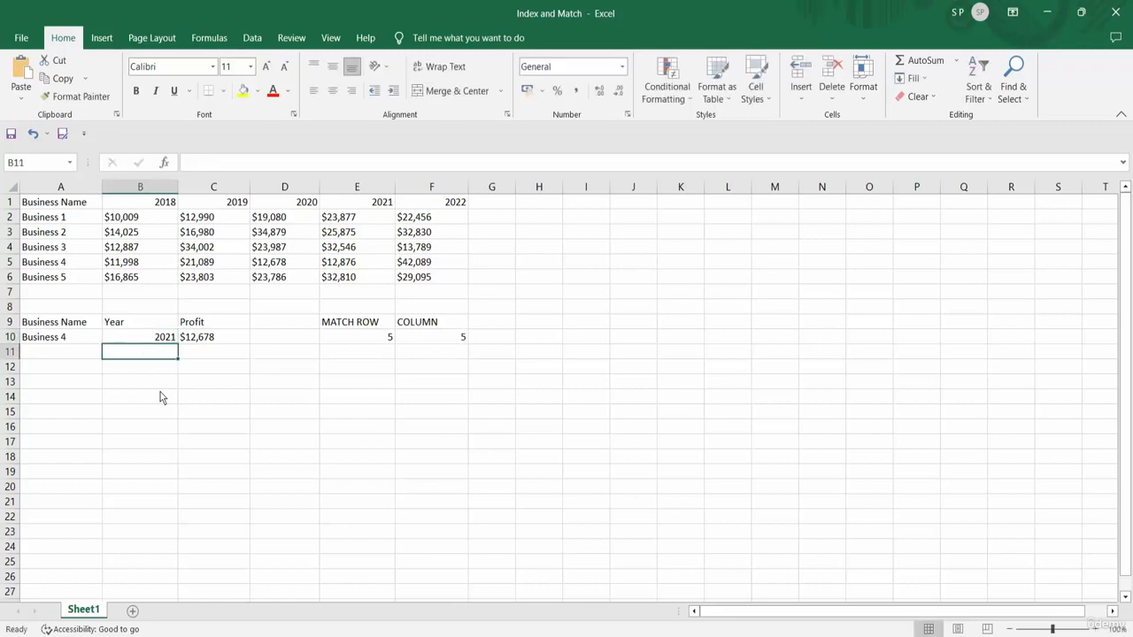
{"action": "left_click", "coordinate": [448, 340]}
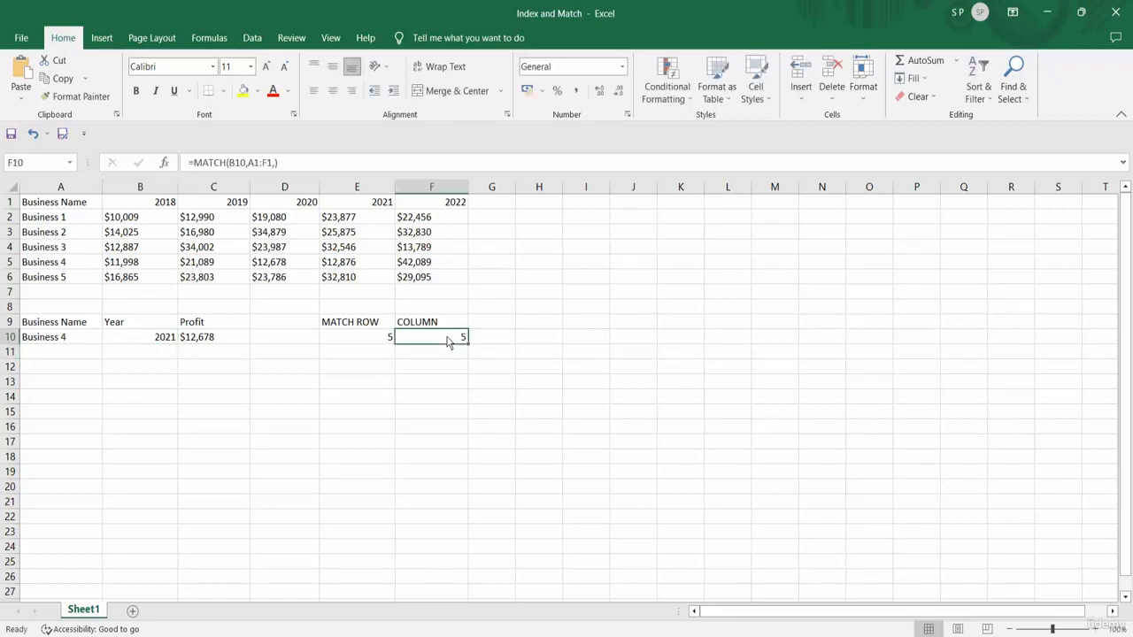
- Set the lookup year in B10 back to 2020 and review the match formulas in F10 and E10
{"action": "left_click", "coordinate": [162, 347]}
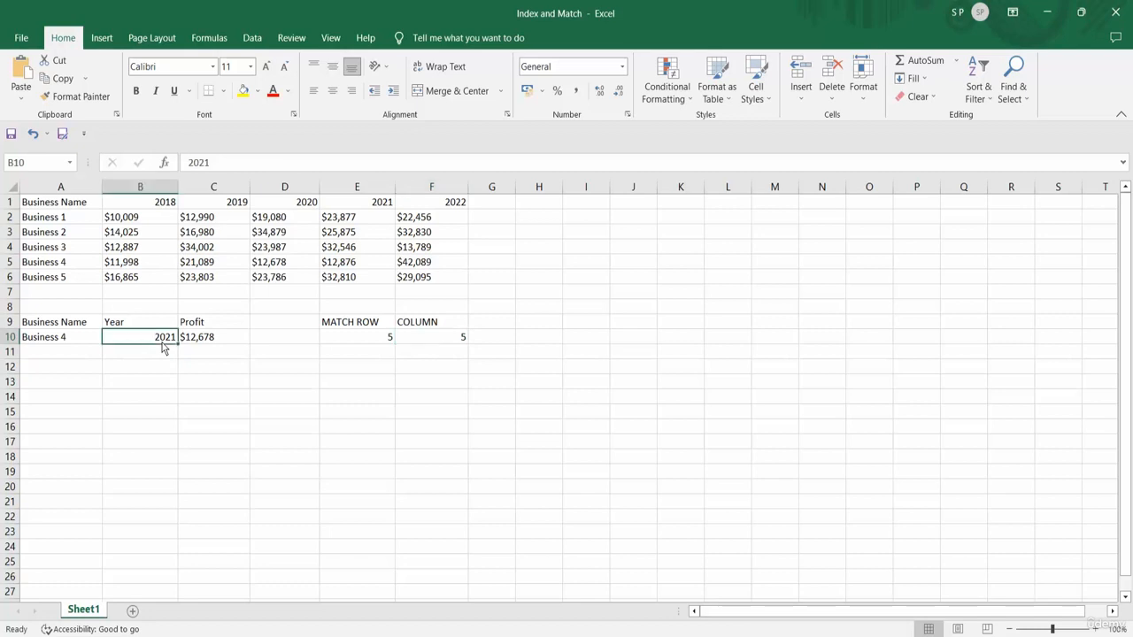
{"action": "double_click", "coordinate": [164, 343]}
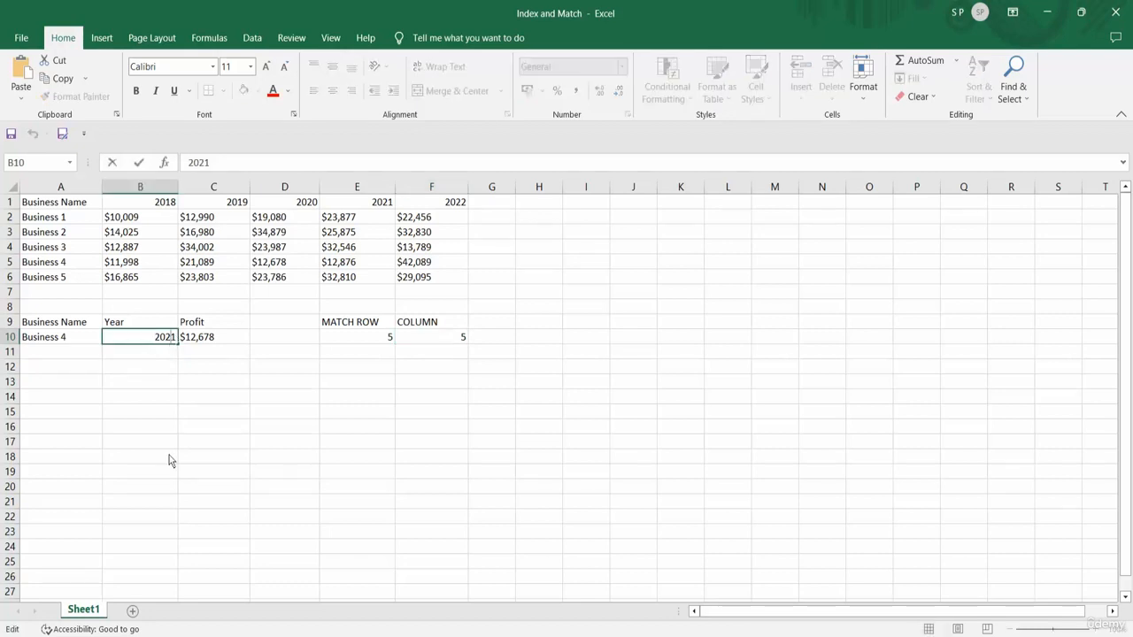
{"action": "key", "text": "BackSpace"}
{"action": "type", "text": "0"}
{"action": "key", "text": "Return"}
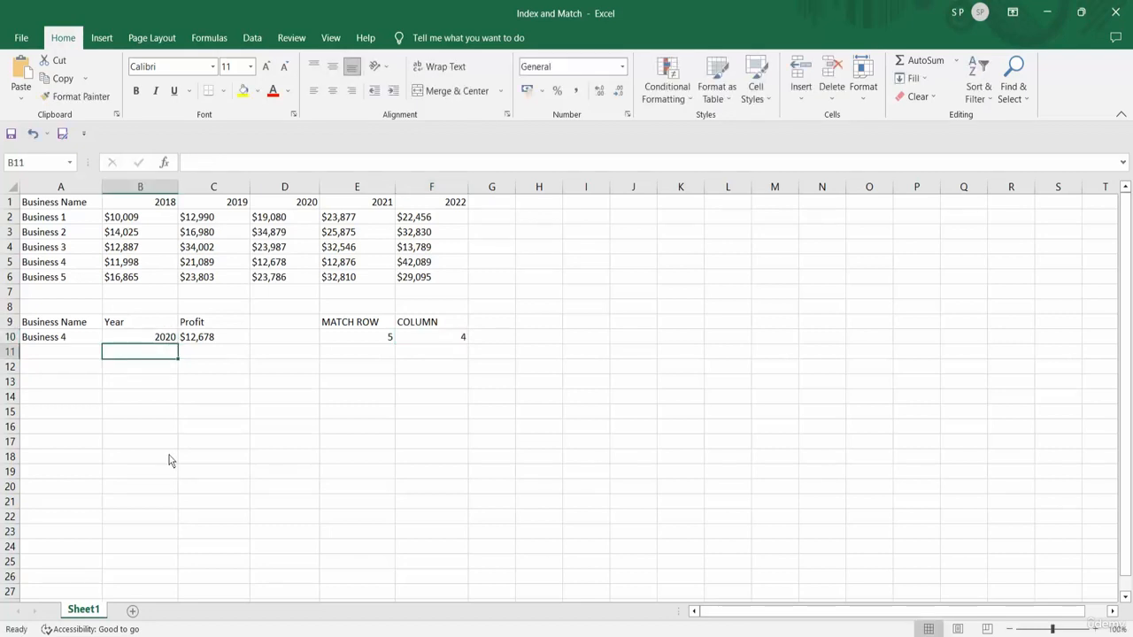
{"action": "left_click", "coordinate": [446, 341]}
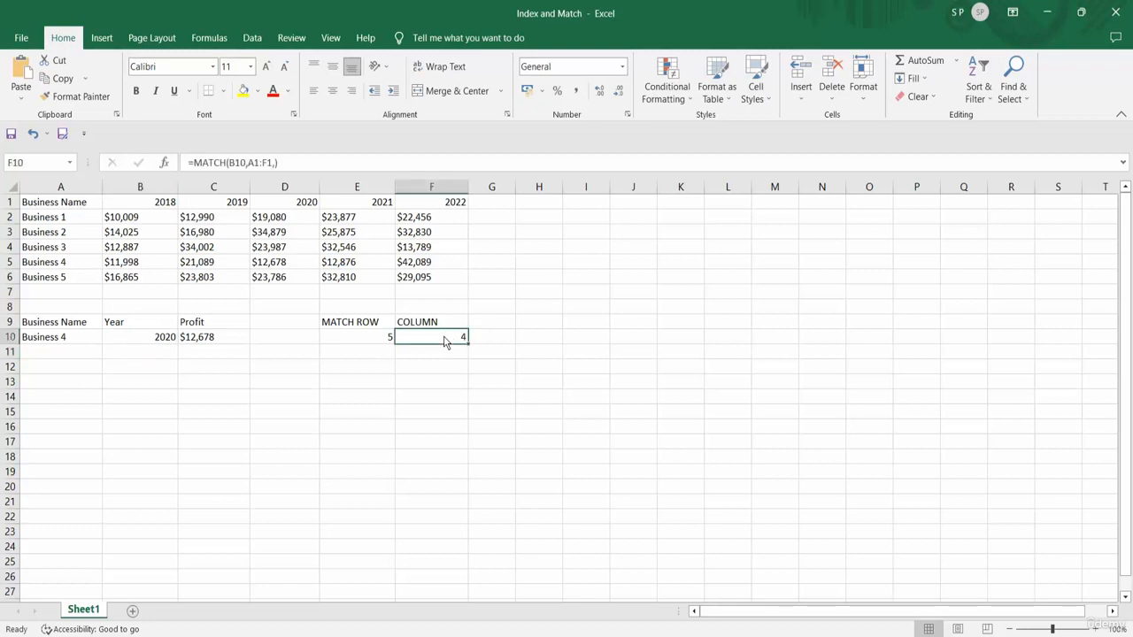
{"action": "left_click", "coordinate": [366, 339]}
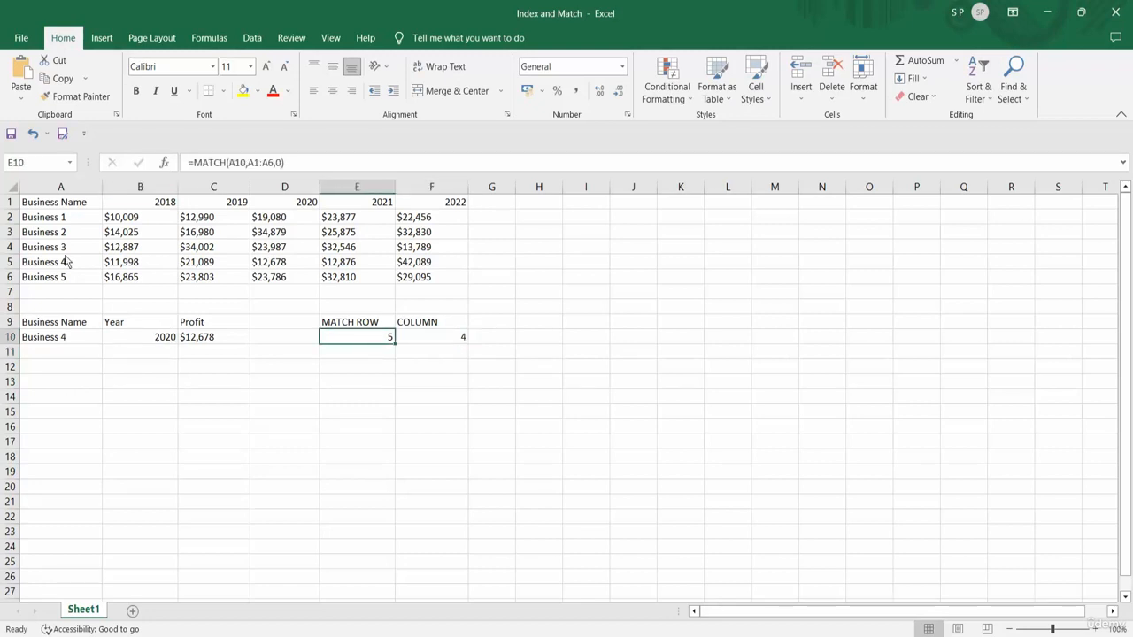
{"action": "left_click", "coordinate": [446, 339]}
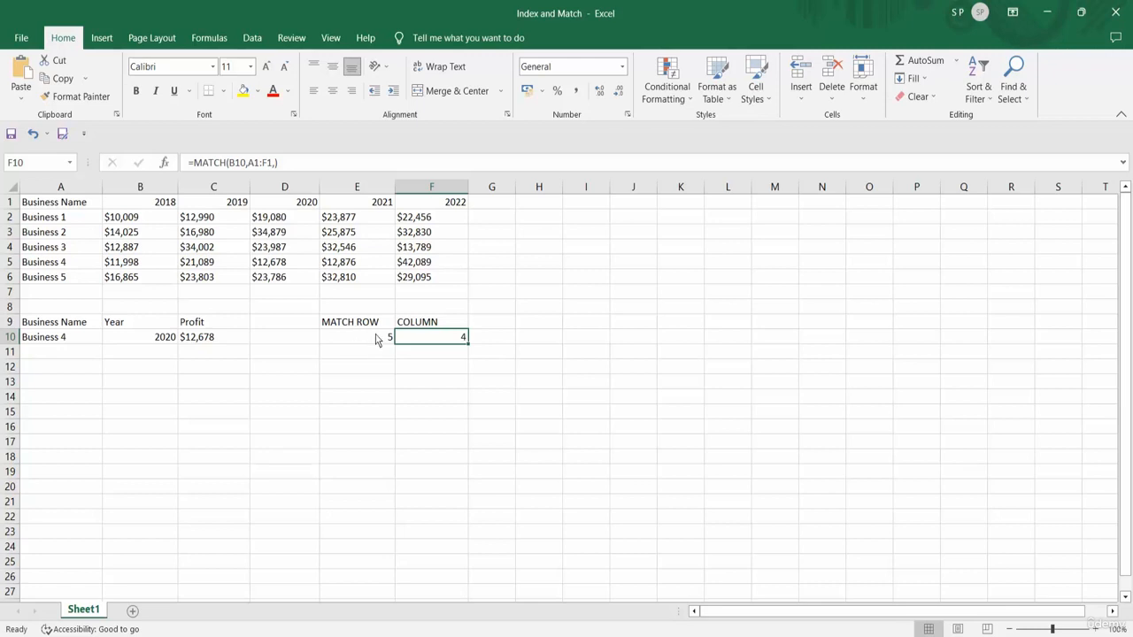
- Replace the fixed row number in C10's INDEX formula with the row match from E10, MATCH(A10,A1:A6,)
{"action": "double_click", "coordinate": [214, 341]}
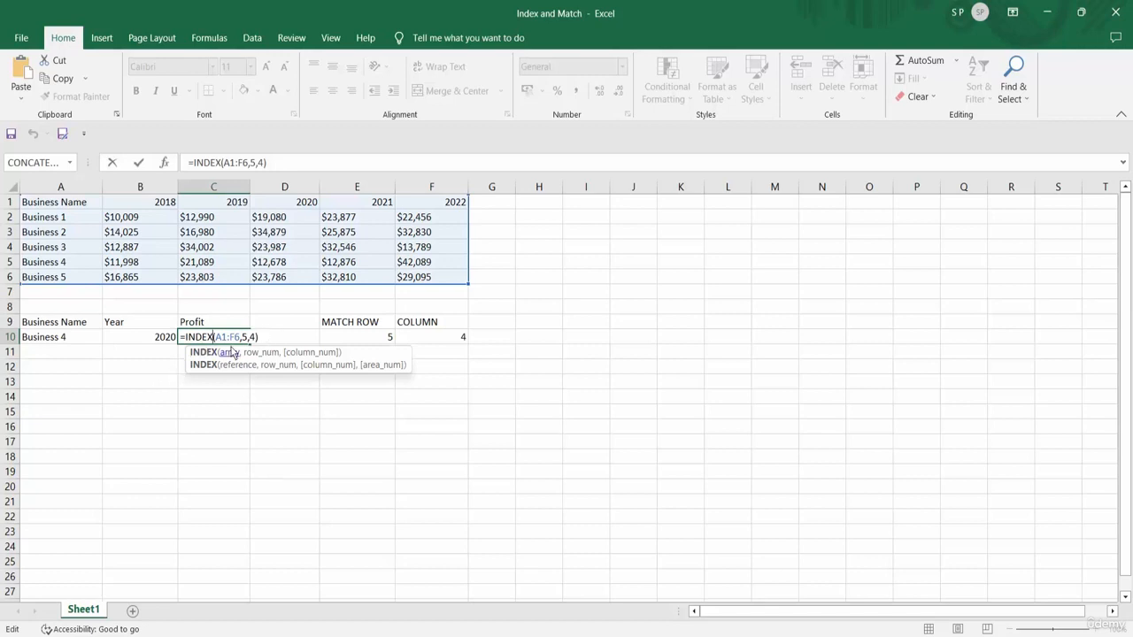
{"action": "left_click", "coordinate": [244, 340]}
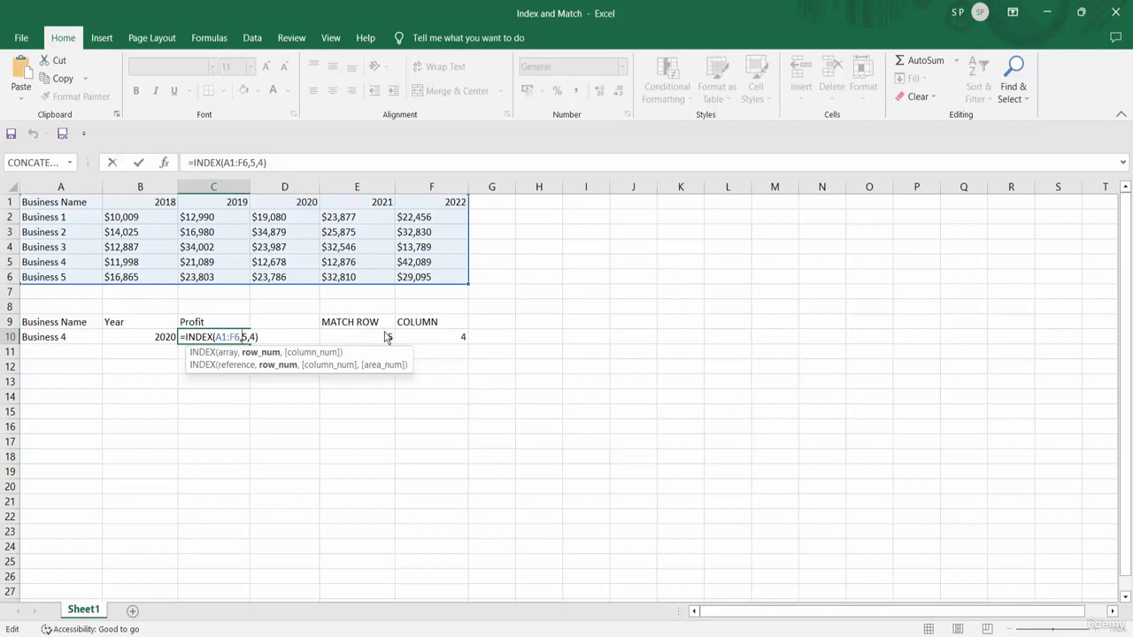
{"action": "left_click", "coordinate": [381, 338]}
{"action": "key", "text": "Return"}
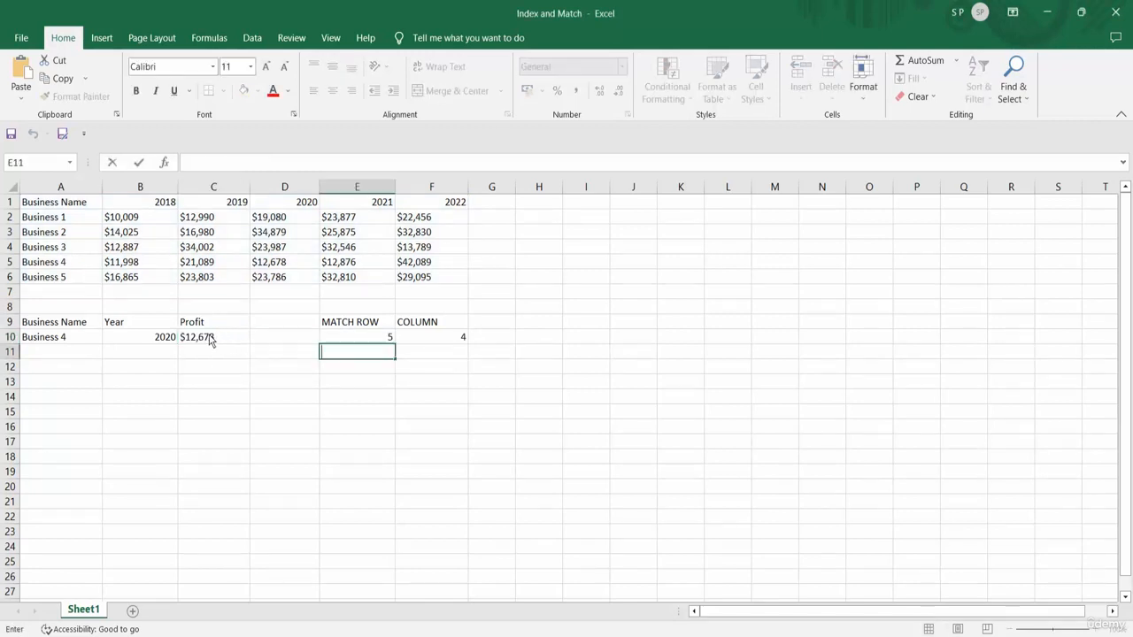
{"action": "double_click", "coordinate": [211, 340]}
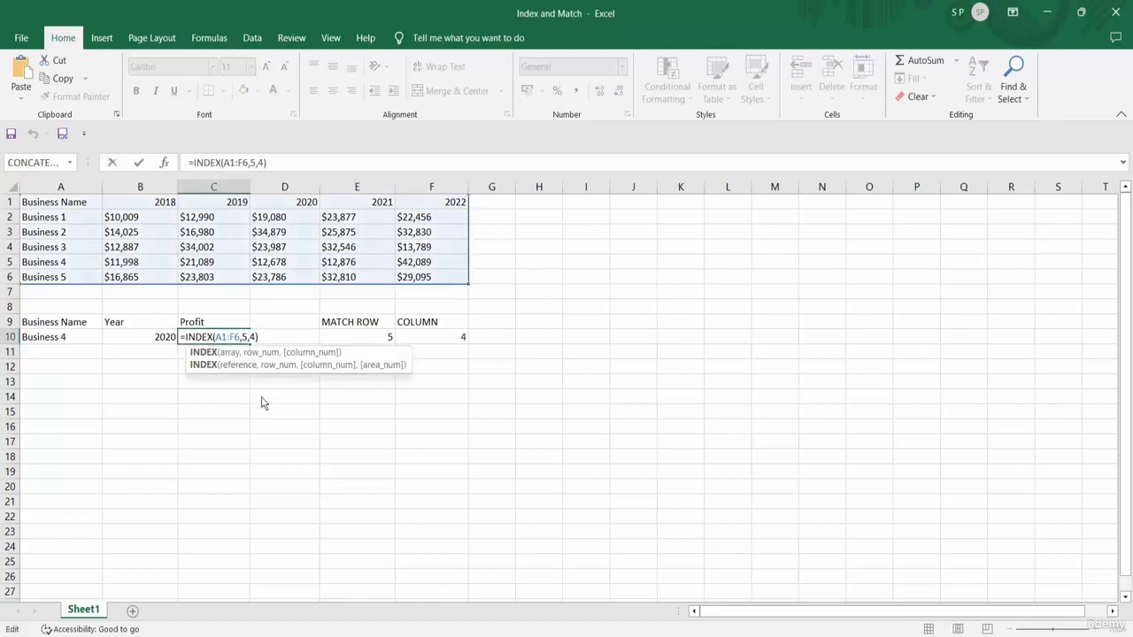
{"action": "left_click", "coordinate": [247, 338]}
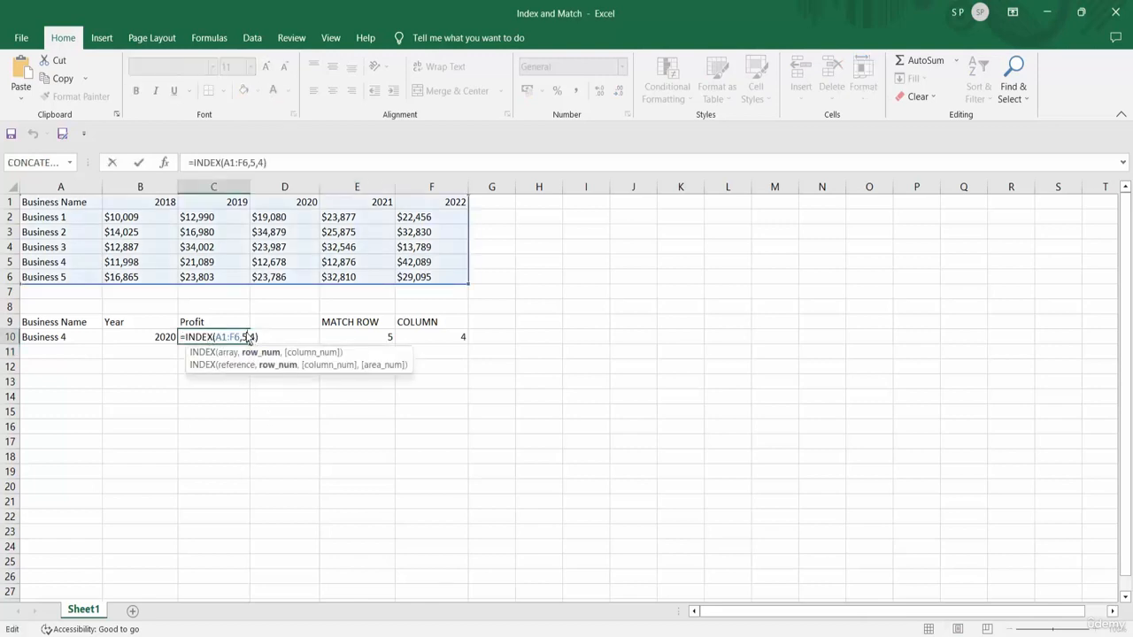
{"action": "key", "text": "BackSpace"}
{"action": "key", "text": "ctrl+v"}
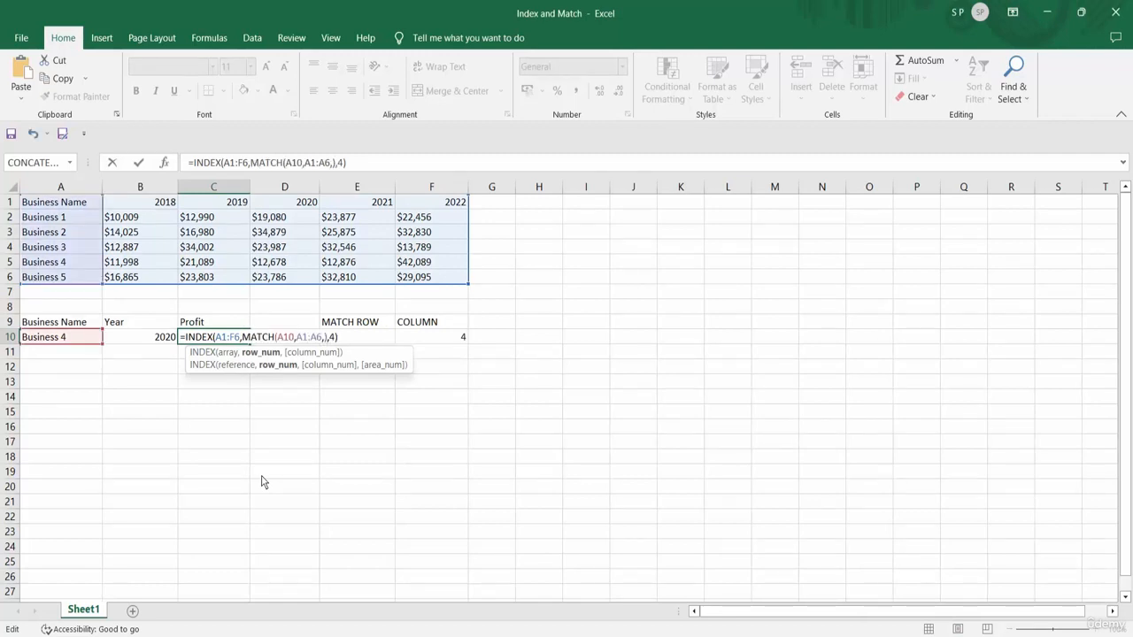
{"action": "key", "text": "Return"}
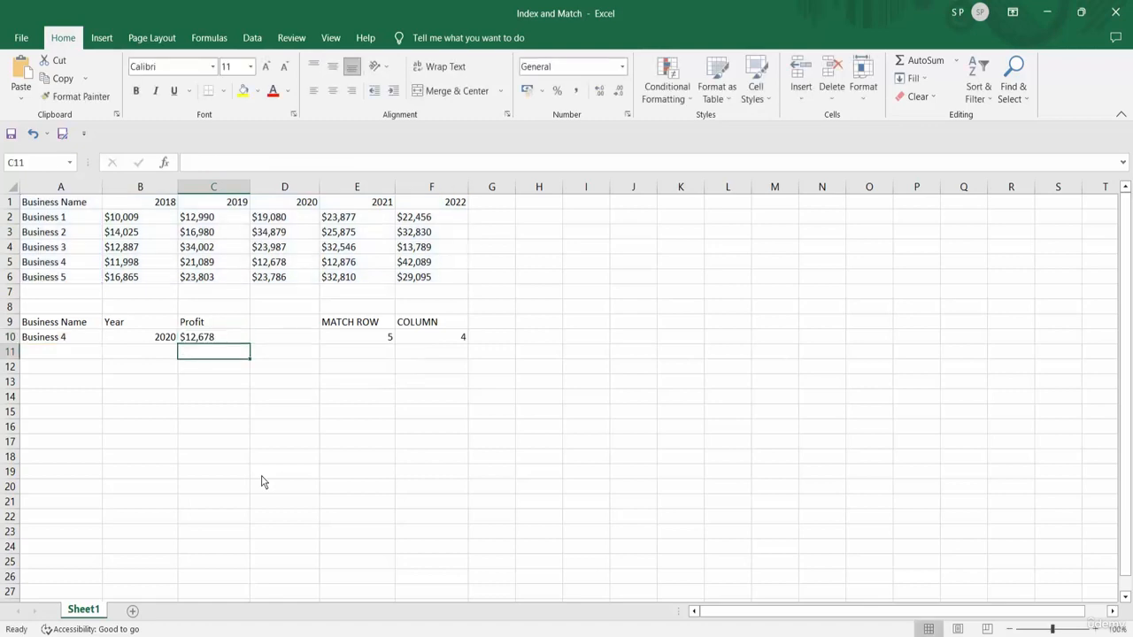
- Replace the fixed column number in C10's INDEX formula with the column match from F10, MATCH(B10,A1:F1,)
{"action": "double_click", "coordinate": [459, 345]}
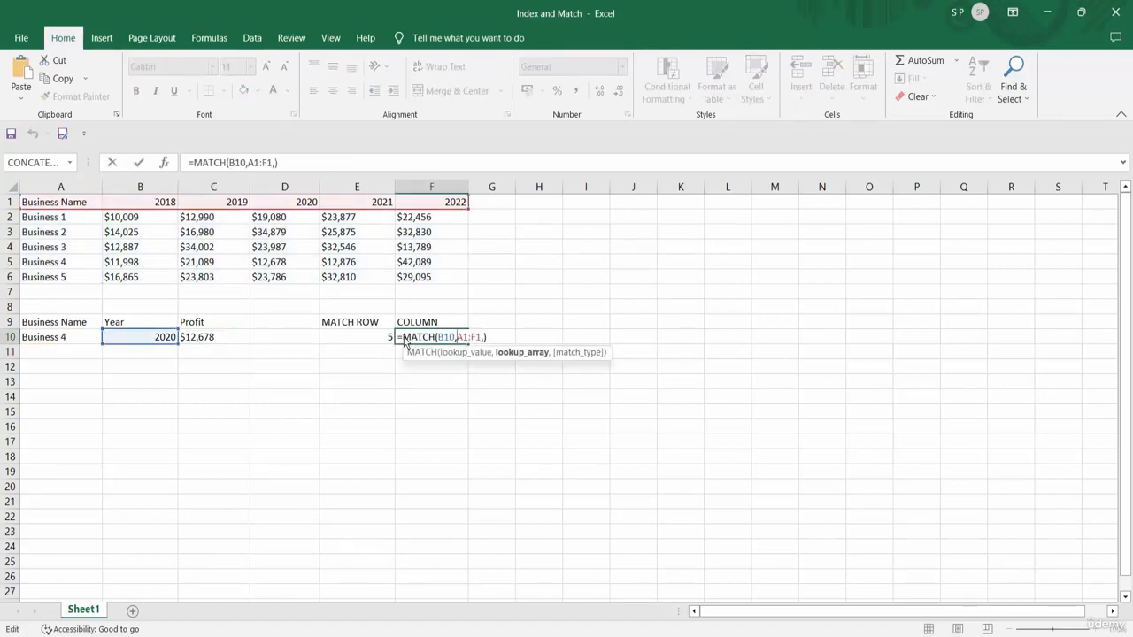
{"action": "left_click_drag", "start_coordinate": [404, 343], "coordinate": [487, 342]}
{"action": "key", "text": "Return"}
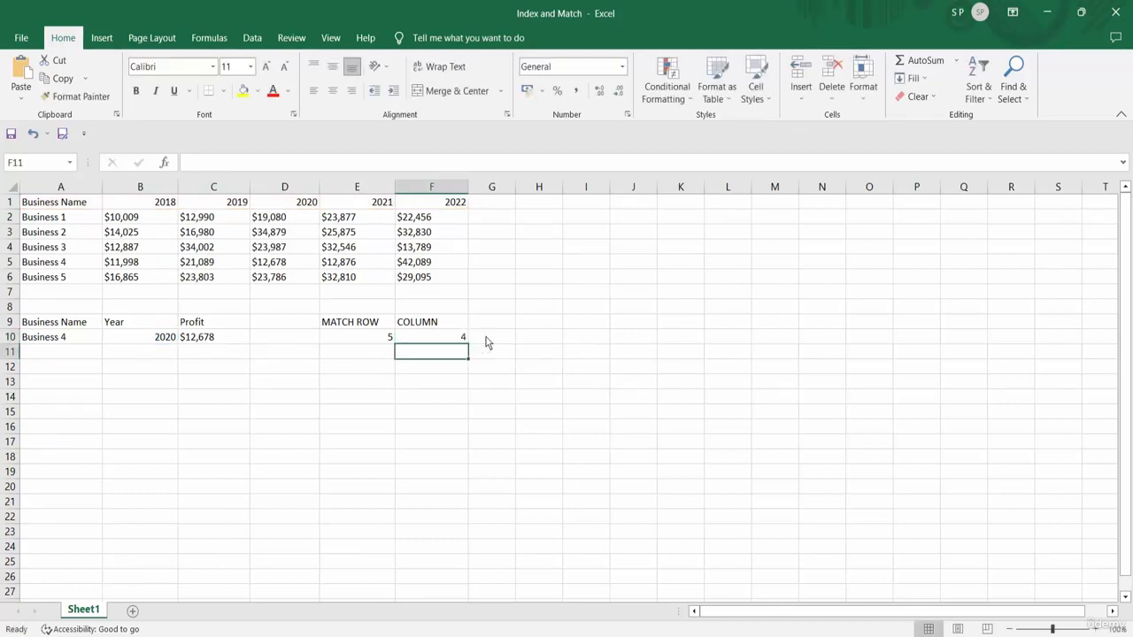
{"action": "double_click", "coordinate": [227, 339]}
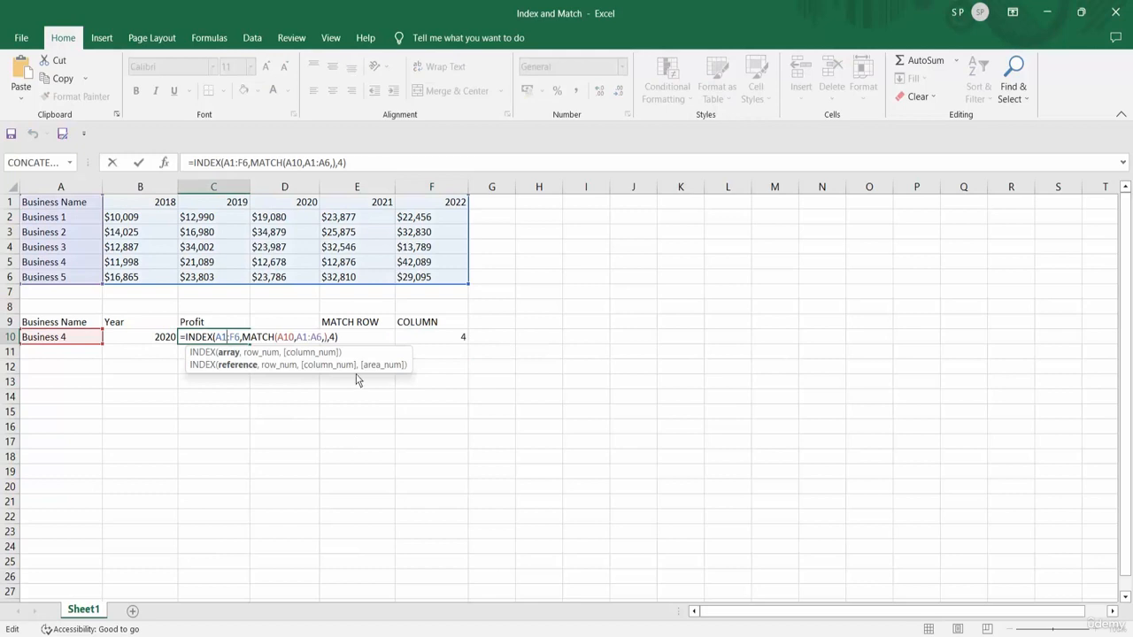
{"action": "left_click", "coordinate": [334, 339]}
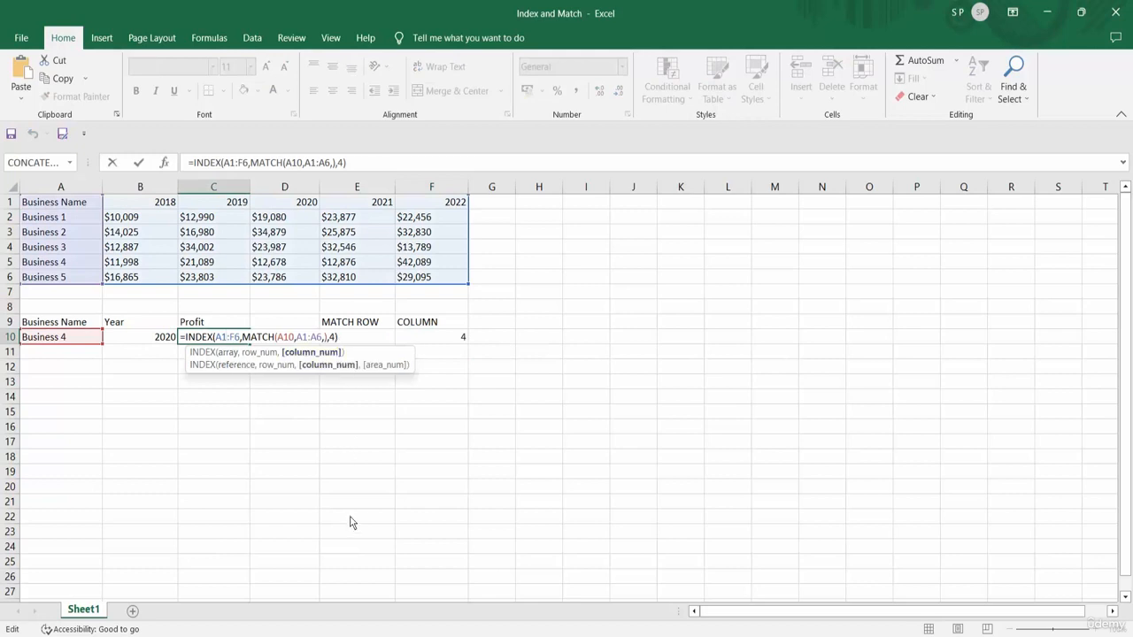
{"action": "key", "text": "BackSpace"}
{"action": "type", "text": "MATCH(B10,A1:F1,)"}
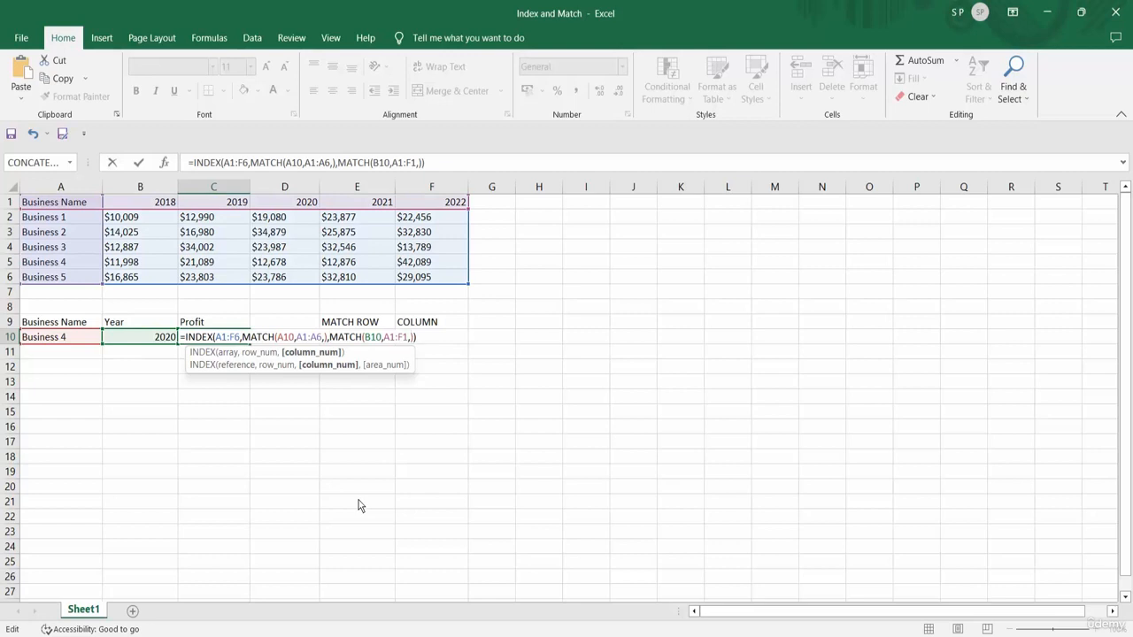
{"action": "key", "text": "Return"}
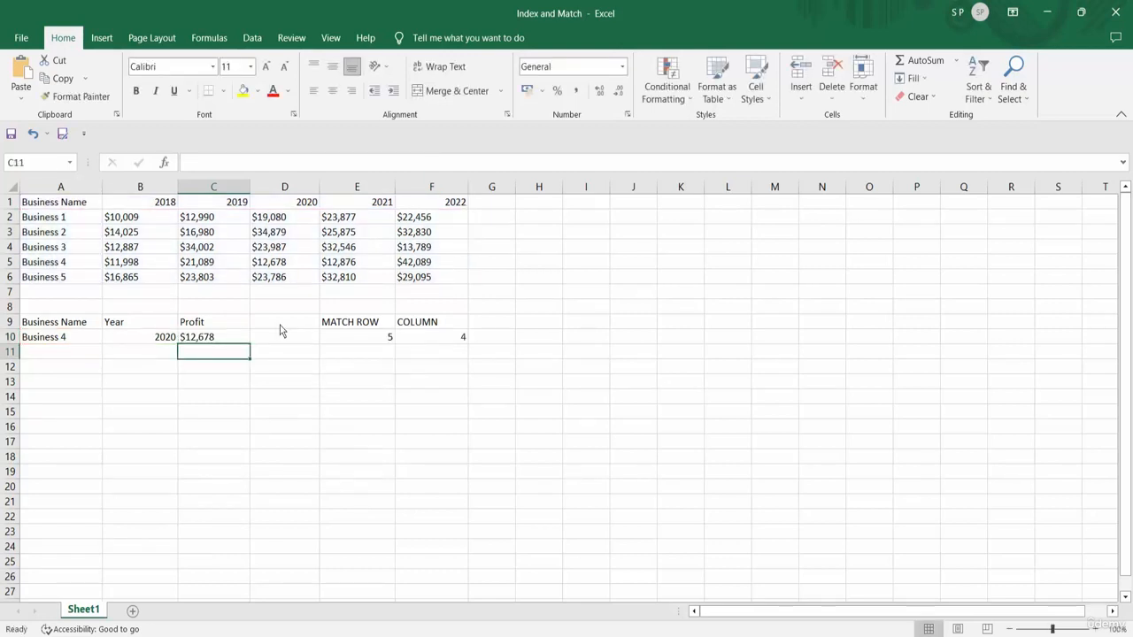
- Change the lookup business in A10 to Business 3 and compare the profit in C10 with the table's 2020 value
{"action": "double_click", "coordinate": [71, 342]}
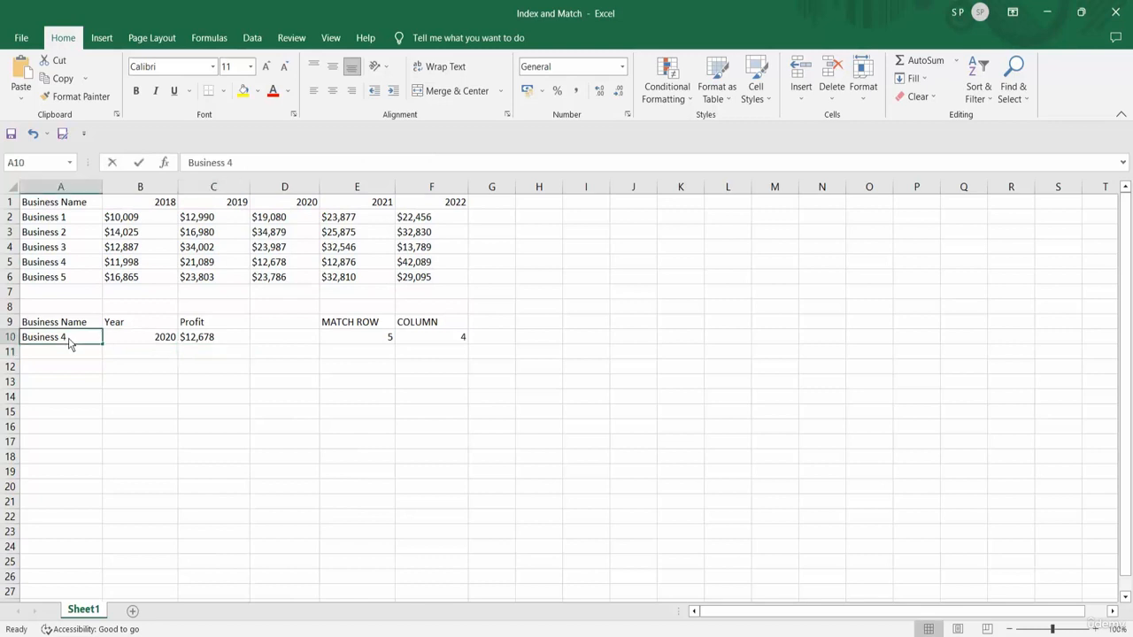
{"action": "key", "text": "BackSpace"}
{"action": "type", "text": "3"}
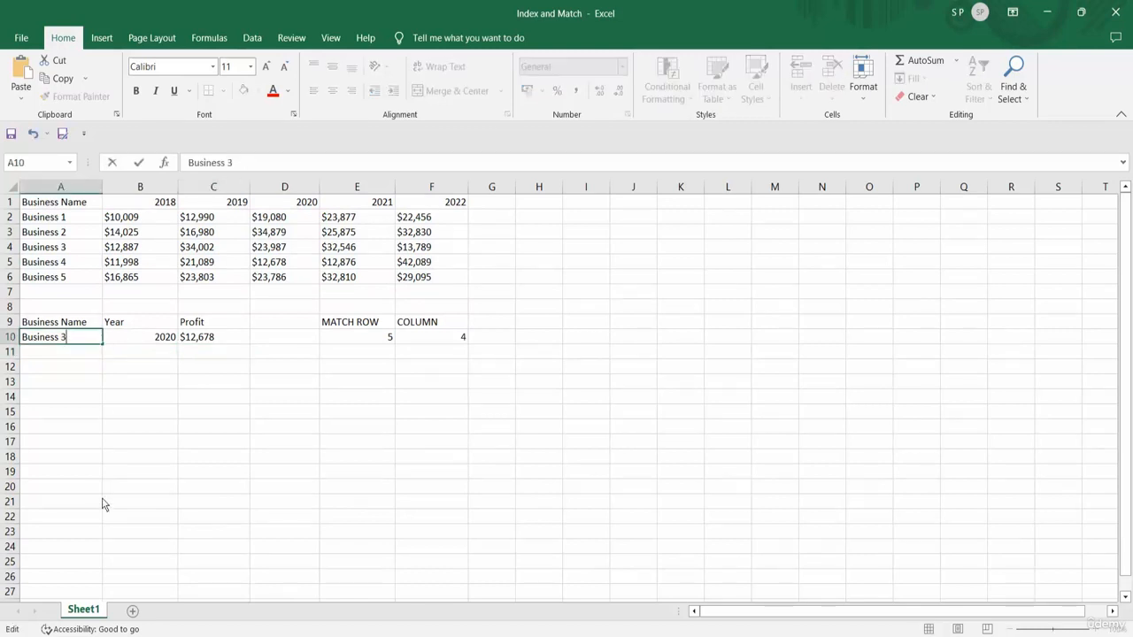
{"action": "key", "text": "Return"}
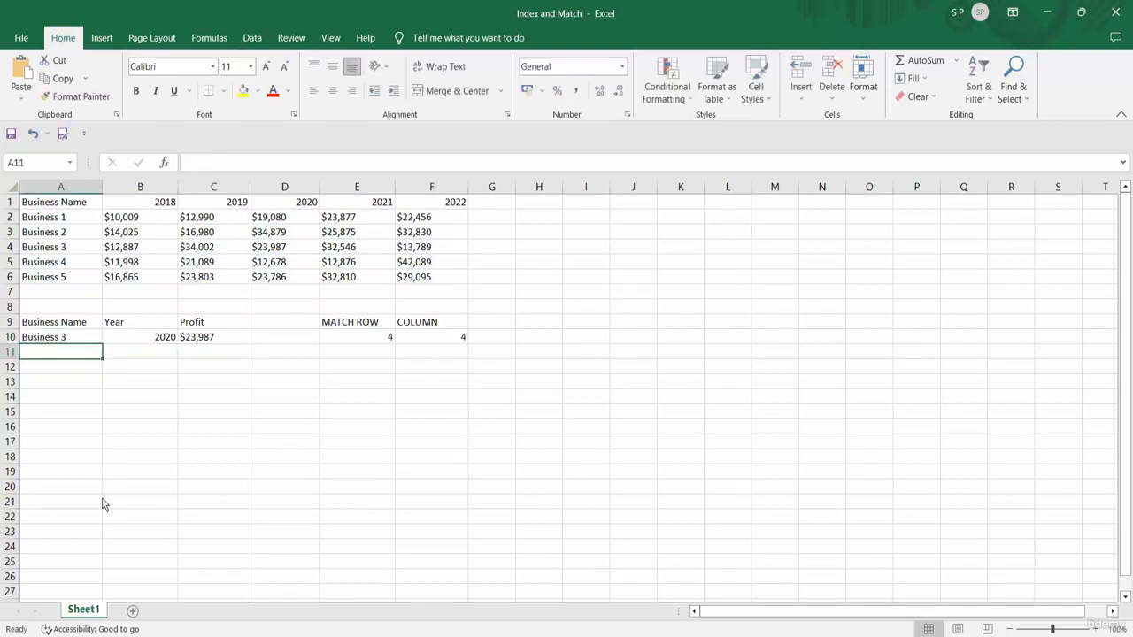
{"action": "left_click", "coordinate": [65, 254]}
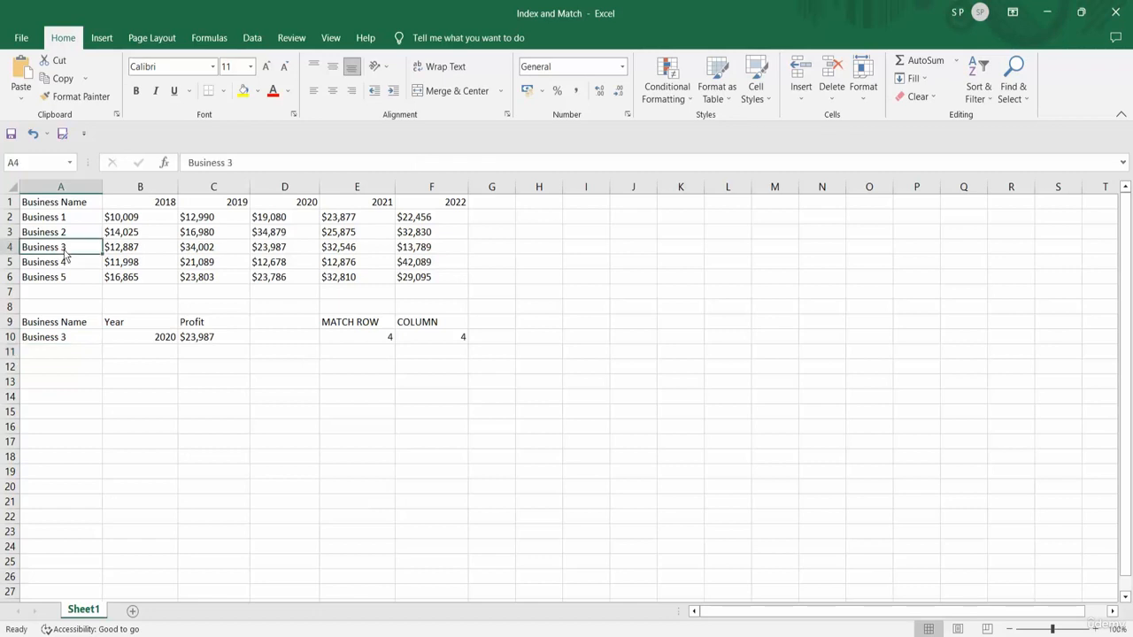
{"action": "left_click", "coordinate": [286, 252]}
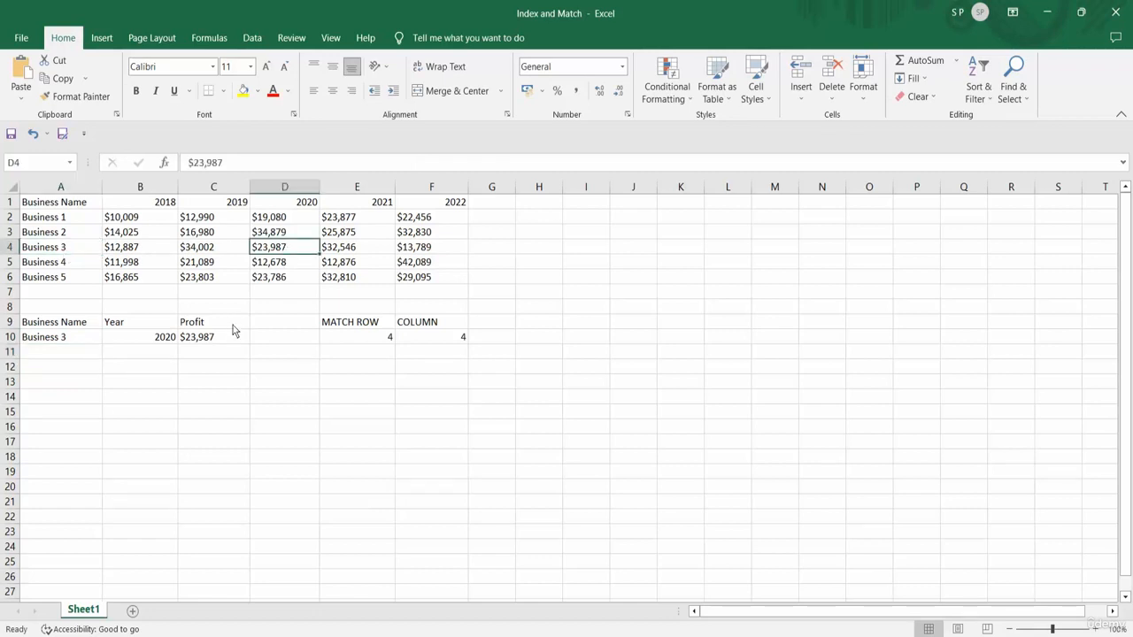
{"action": "left_click", "coordinate": [224, 345]}
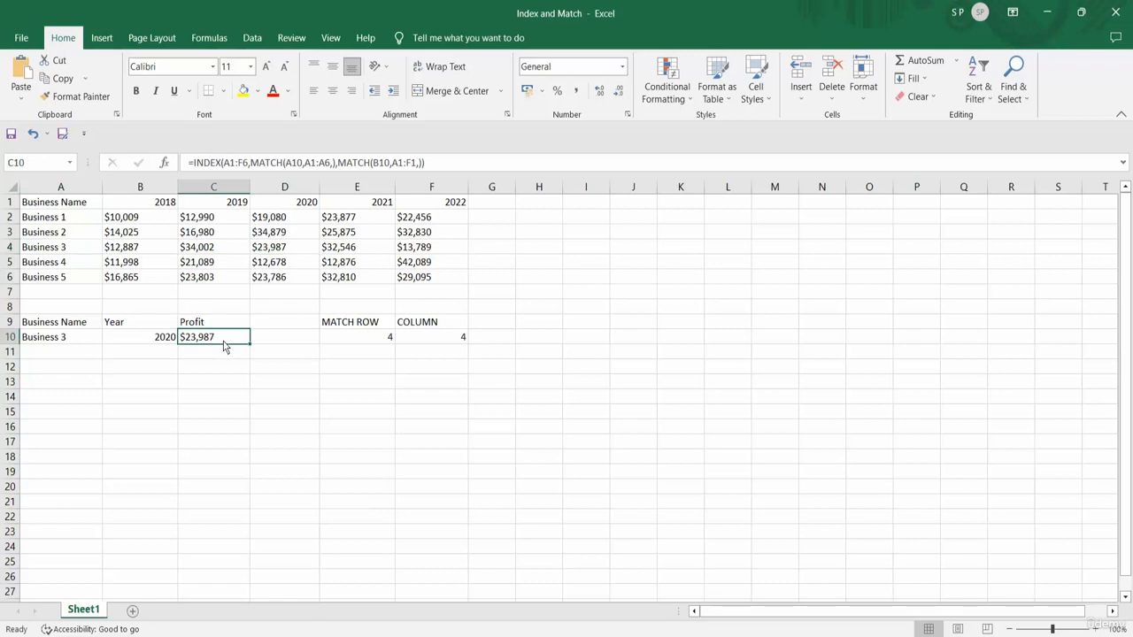
- Set the lookup year in B10 to 2019
{"action": "left_click", "coordinate": [166, 341]}
{"action": "key", "text": "F2"}
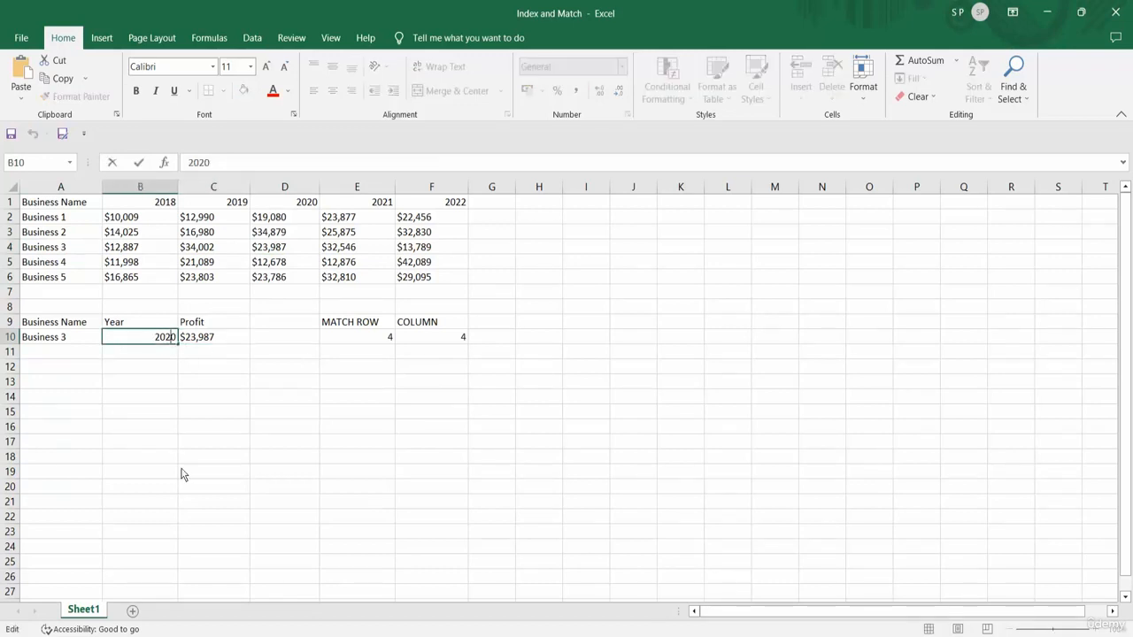
{"action": "key", "text": "BackSpace"}
{"action": "key", "text": "BackSpace"}
{"action": "type", "text": "19"}
{"action": "key", "text": "Return"}
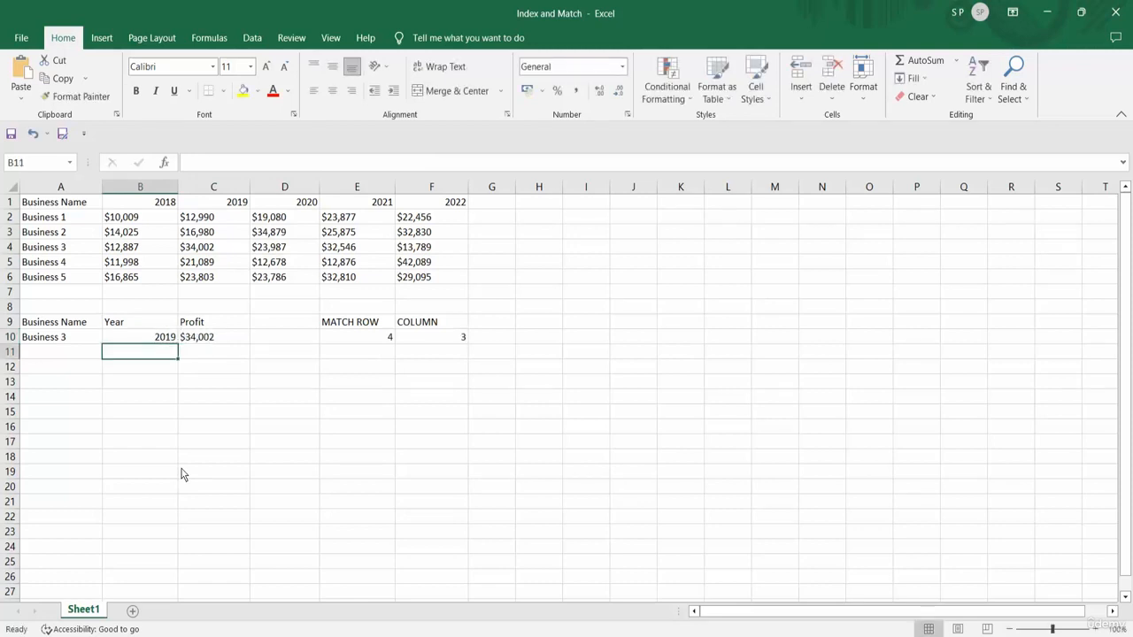
- Set the lookup business in A10 to Business 5 and compare the profit in C10 with the table's 2019 value
{"action": "double_click", "coordinate": [63, 339]}
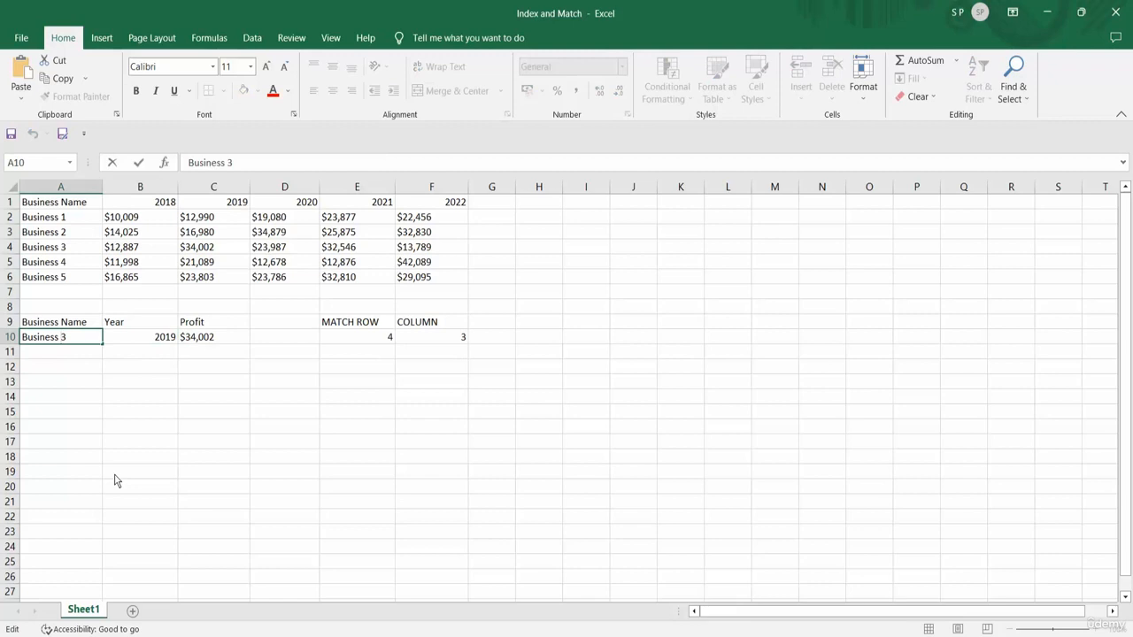
{"action": "key", "text": "BackSpace"}
{"action": "type", "text": "5"}
{"action": "key", "text": "Return"}
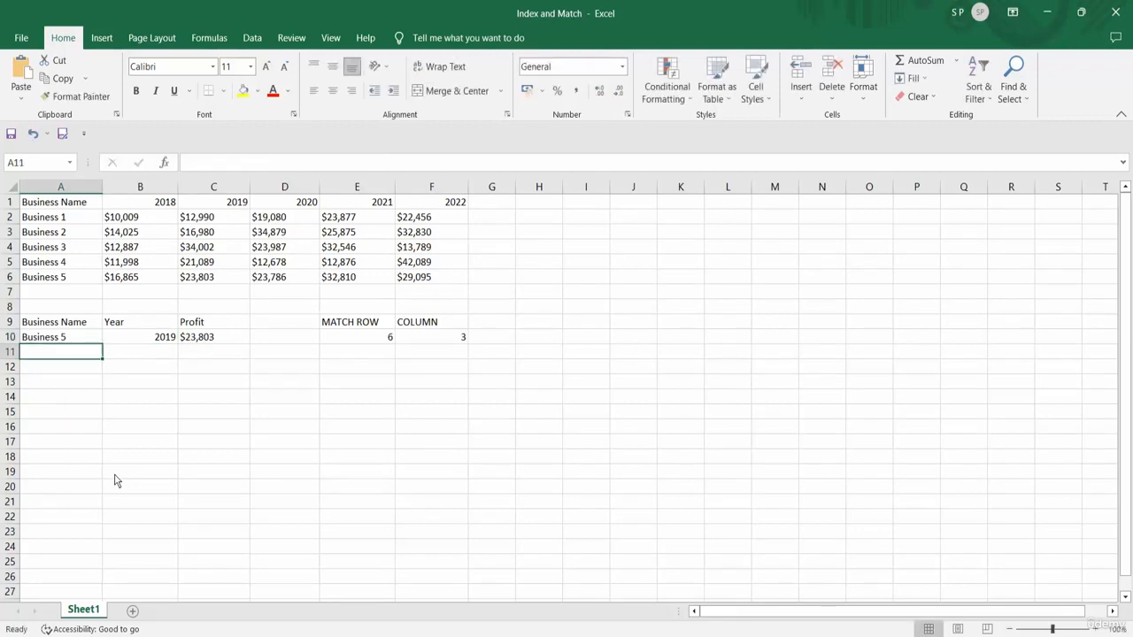
{"action": "left_click", "coordinate": [64, 282]}
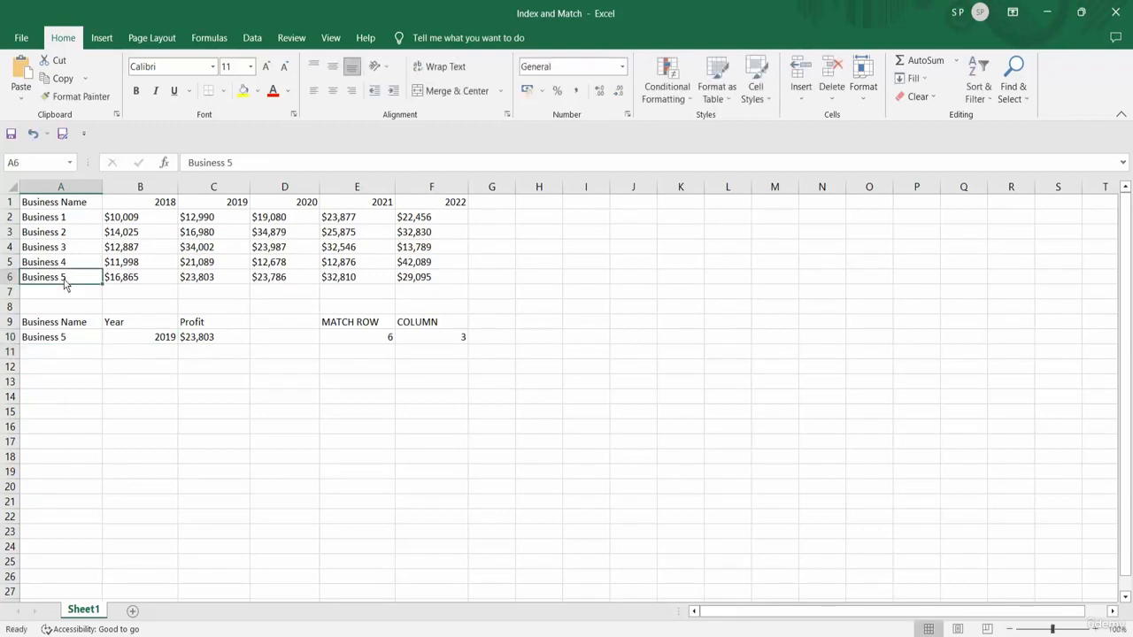
{"action": "left_click", "coordinate": [194, 285]}
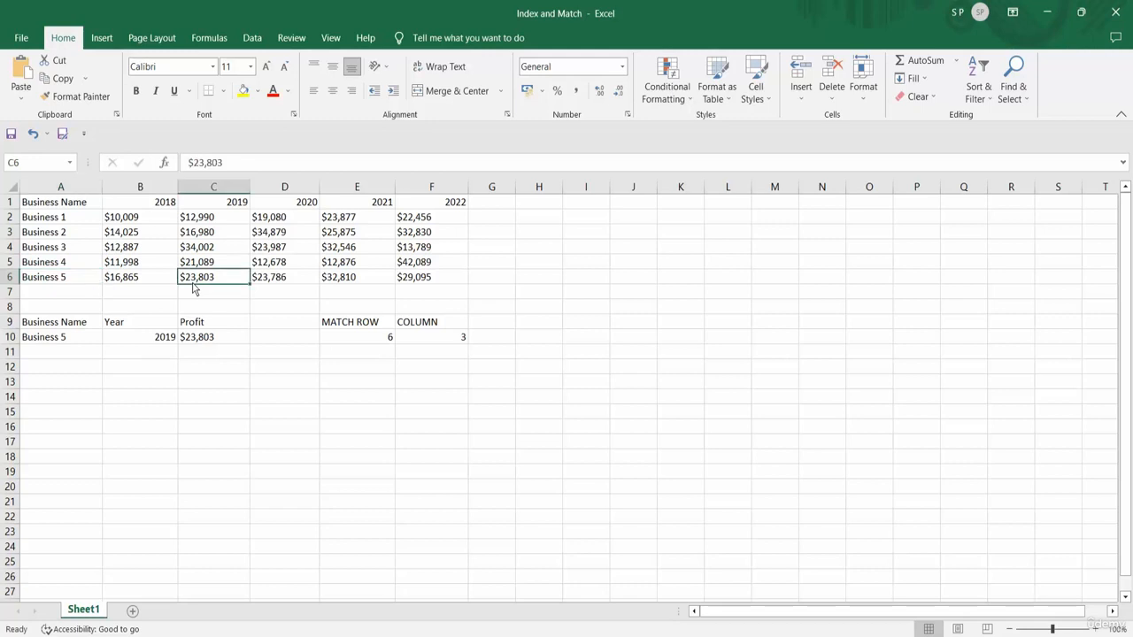
{"action": "left_click", "coordinate": [199, 342]}
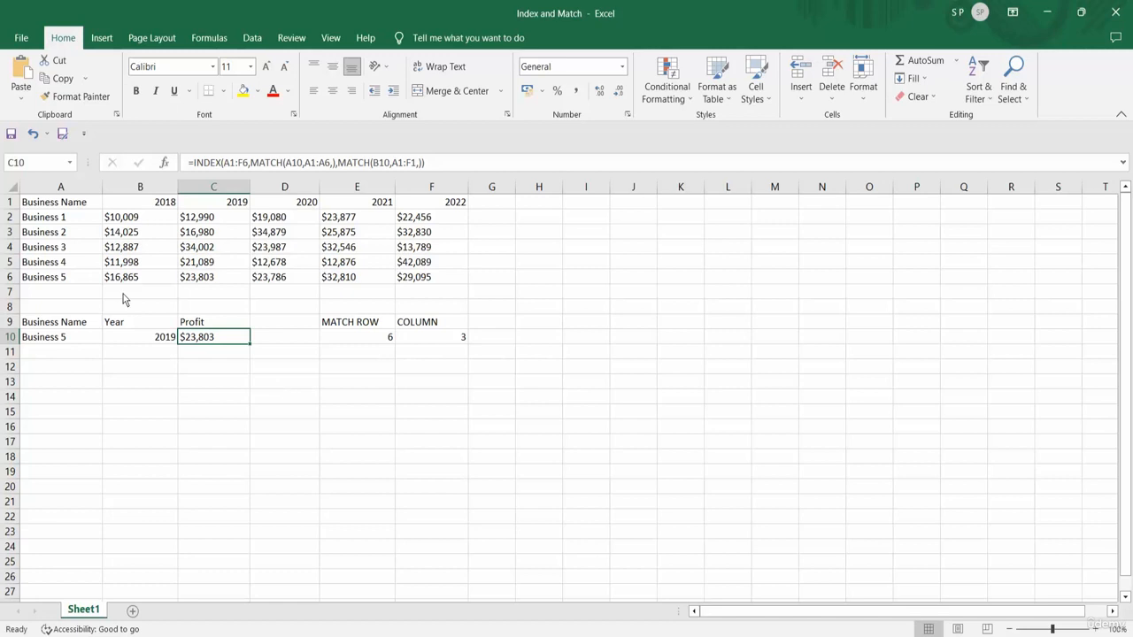
- Review the lookup inputs in A10 and B10, the match headings in E9:F9, and the complete INDEX and MATCH formula in C10
{"action": "left_click", "coordinate": [74, 338]}
{"action": "left_click", "coordinate": [142, 342]}
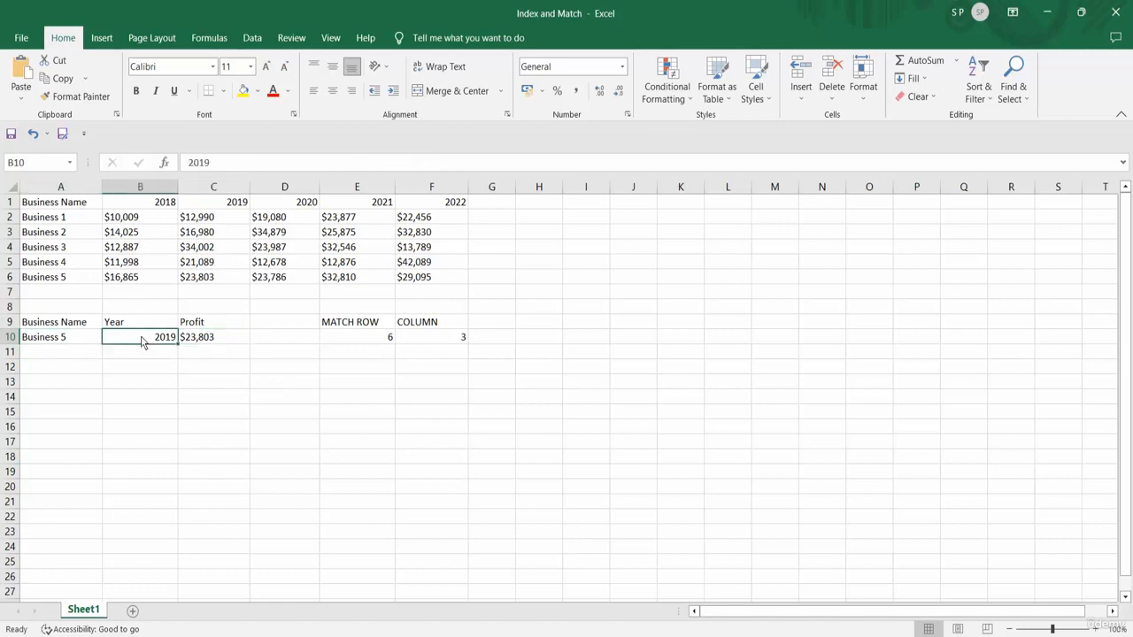
{"action": "left_click", "coordinate": [204, 341]}
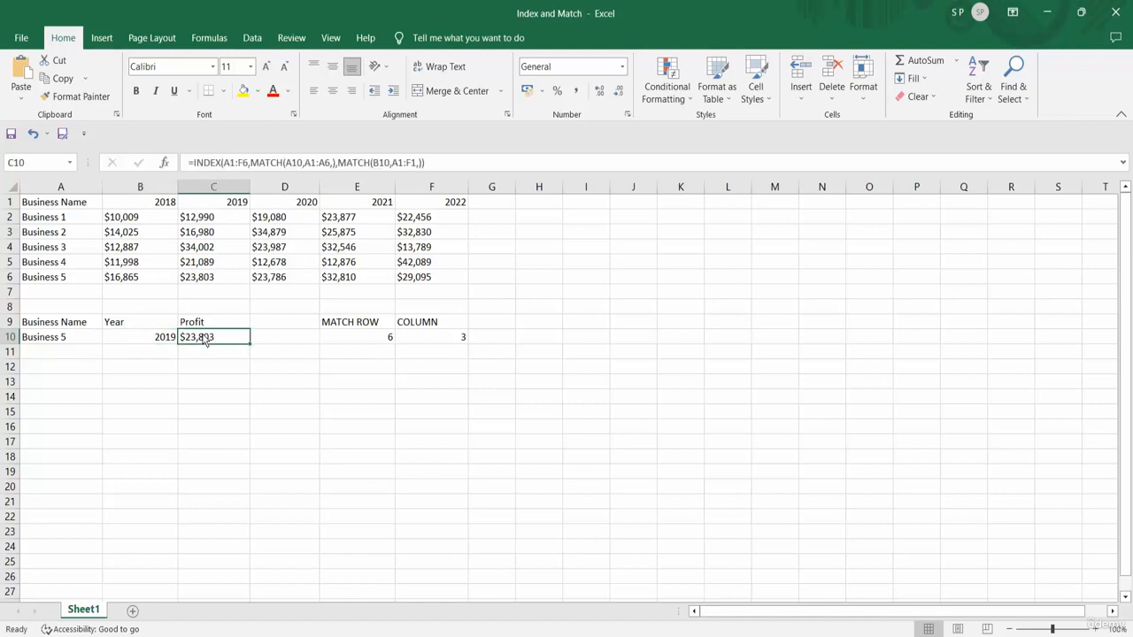
{"action": "left_click", "coordinate": [345, 327]}
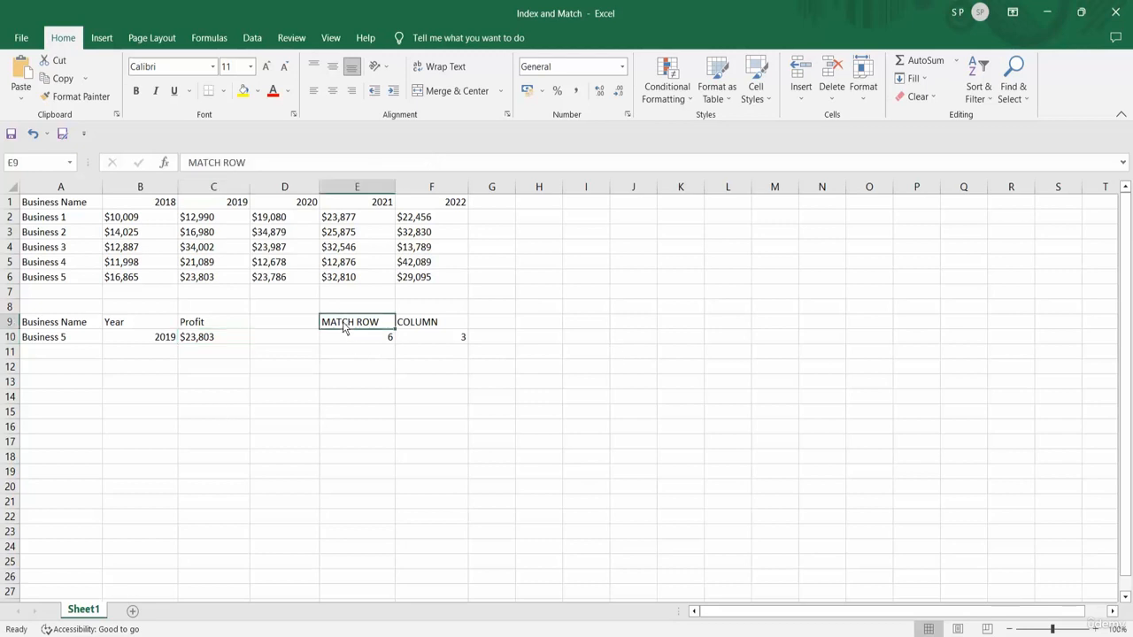
{"action": "left_click", "coordinate": [439, 327]}
{"action": "left_click_drag", "start_coordinate": [441, 328], "coordinate": [361, 329]}
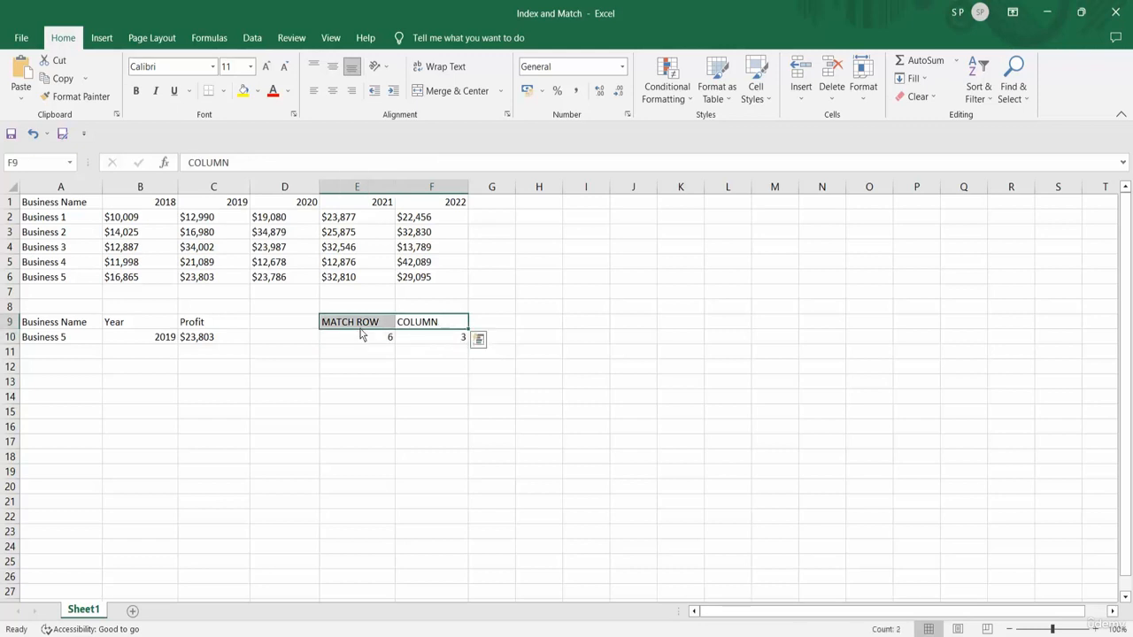
{"action": "double_click", "coordinate": [210, 346]}
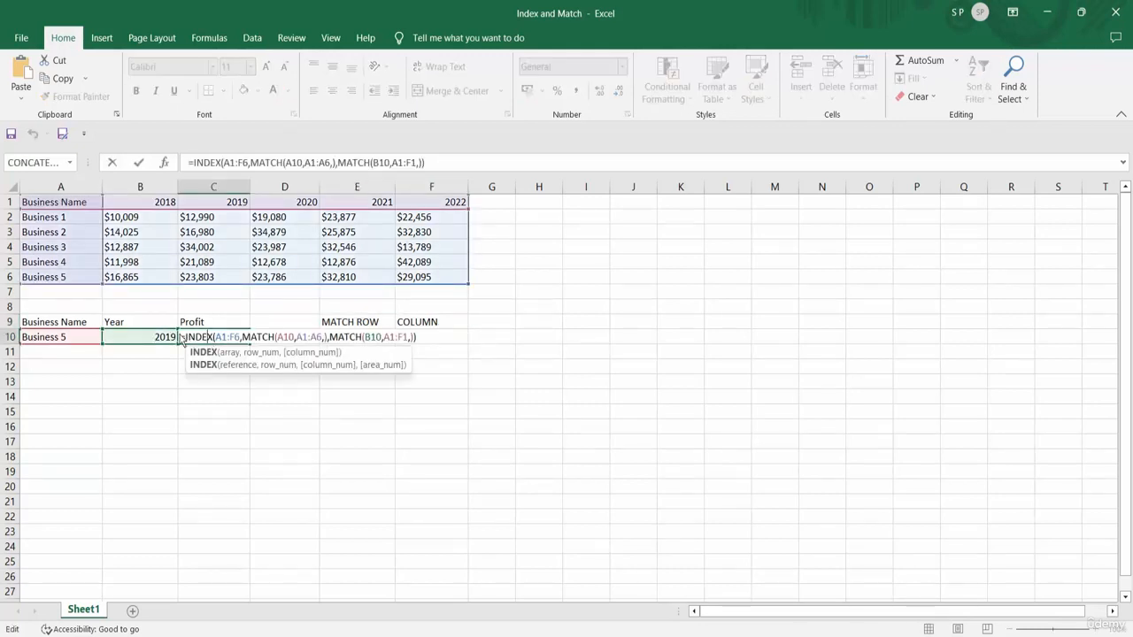
{"action": "left_click_drag", "start_coordinate": [182, 340], "coordinate": [421, 339]}
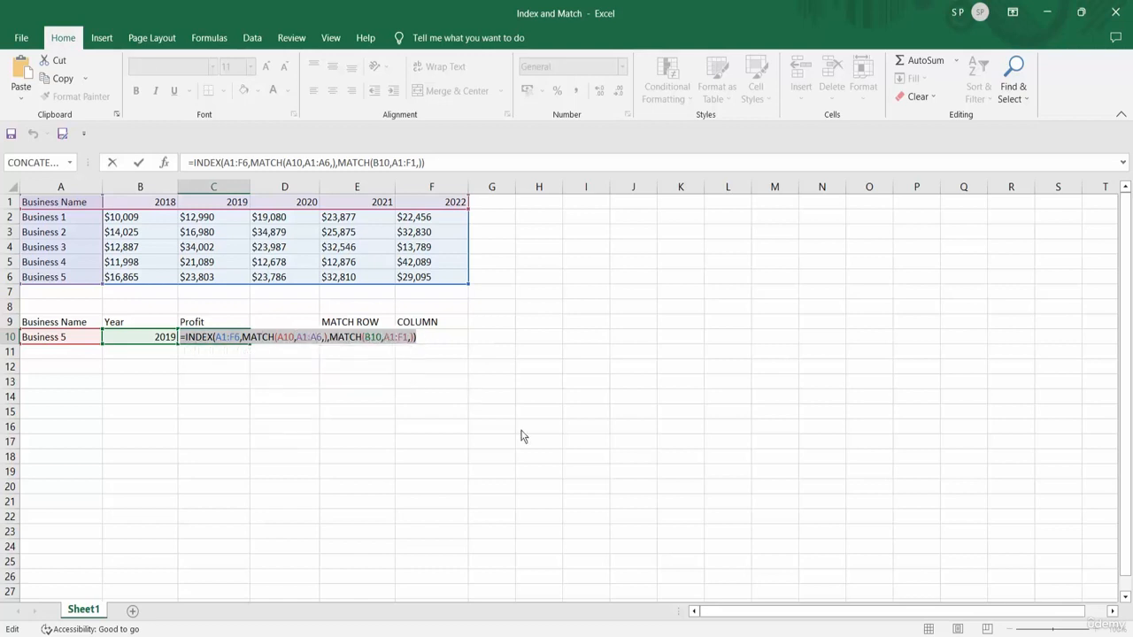
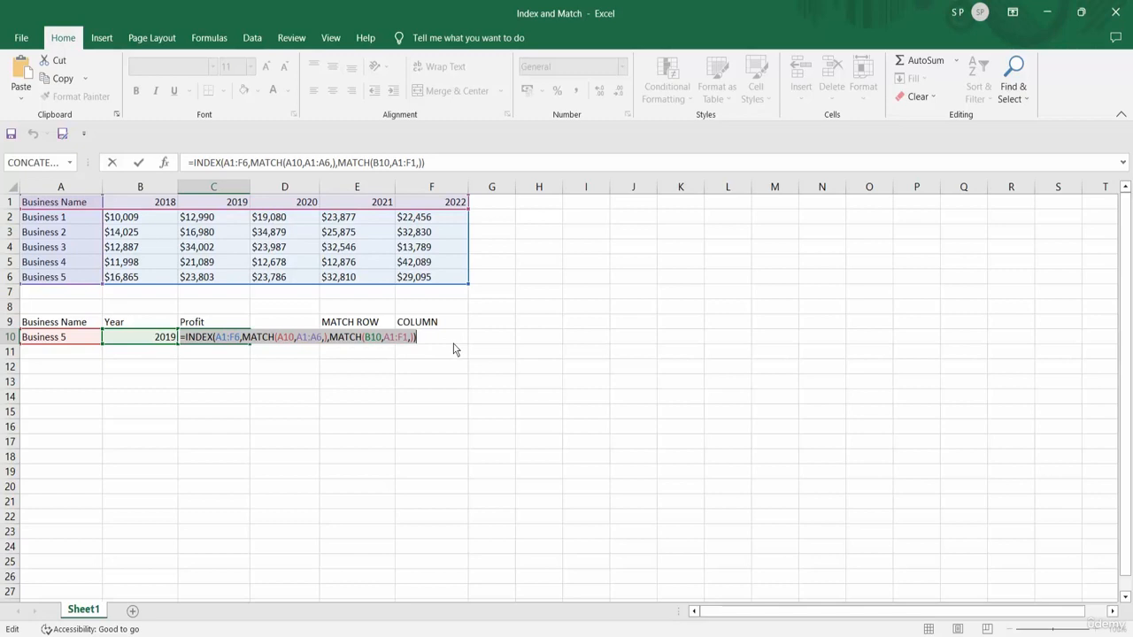
{"action": "key", "text": "Return"}
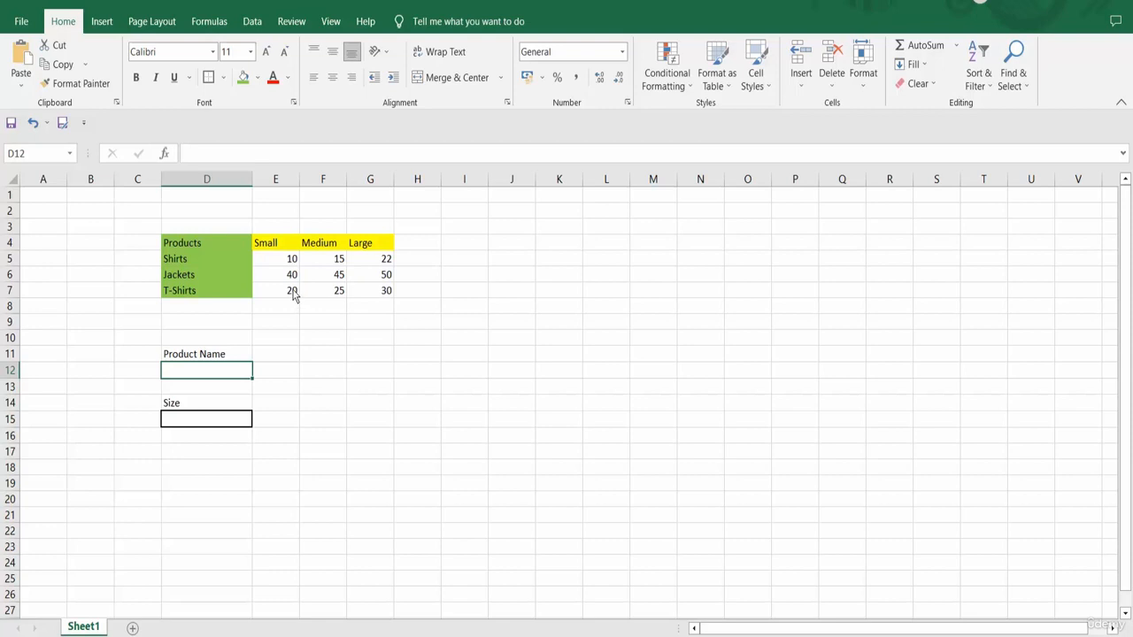
- Examine how product rows and size columns intersect in the product table, checking the Small values and the Medium value for Jackets
{"action": "left_click", "coordinate": [204, 259]}
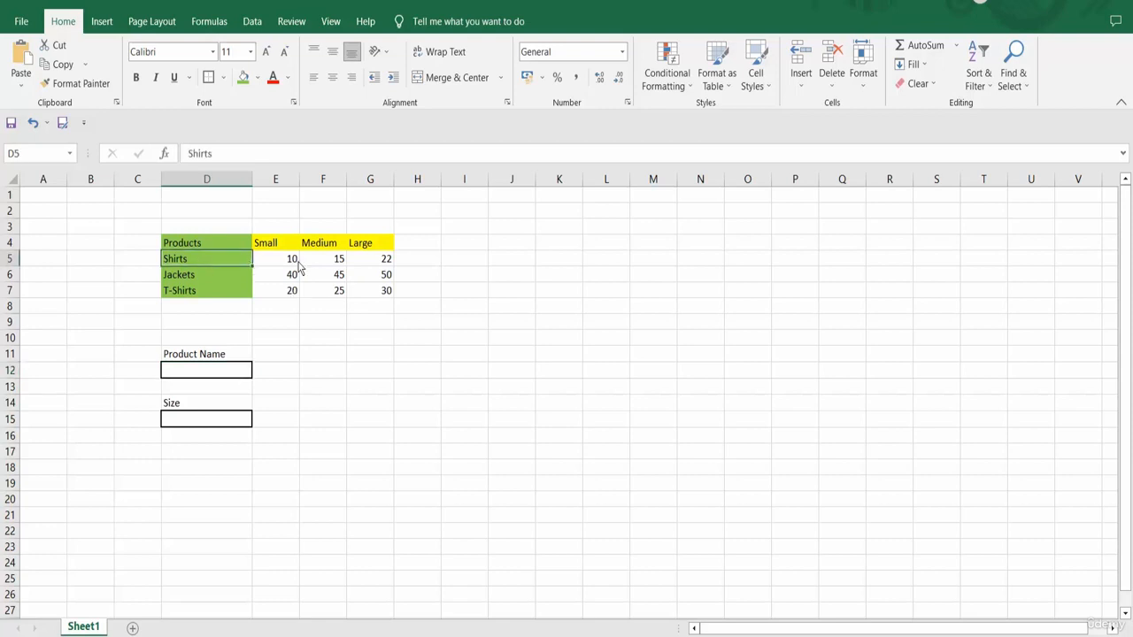
{"action": "left_click", "coordinate": [291, 261]}
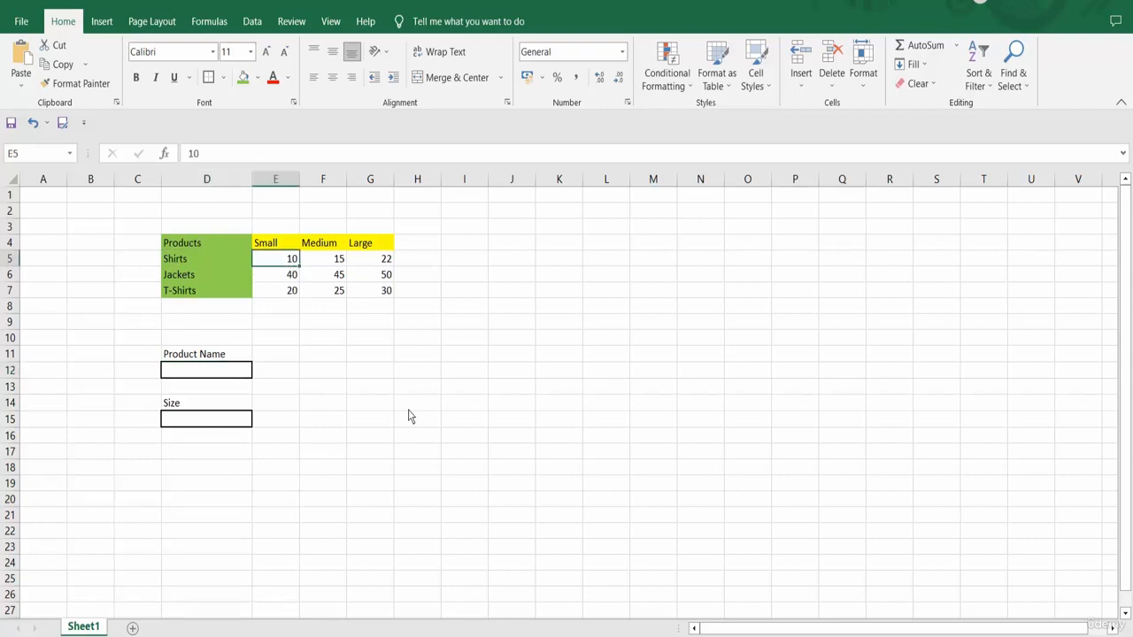
{"action": "left_click", "coordinate": [290, 277]}
{"action": "left_click", "coordinate": [291, 293]}
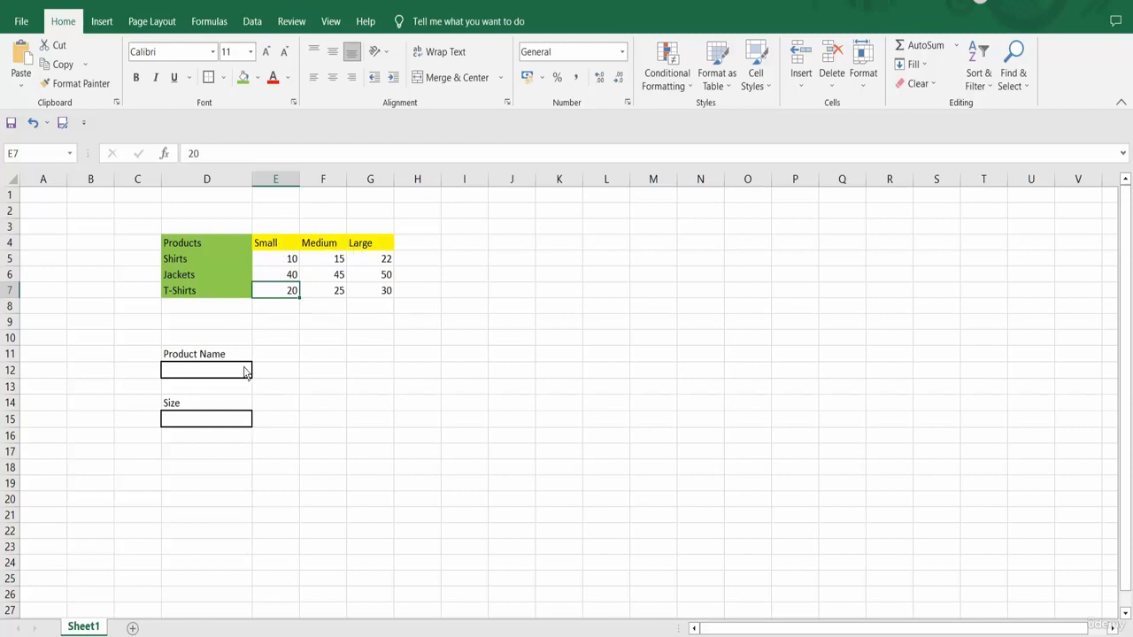
{"action": "left_click", "coordinate": [331, 279]}
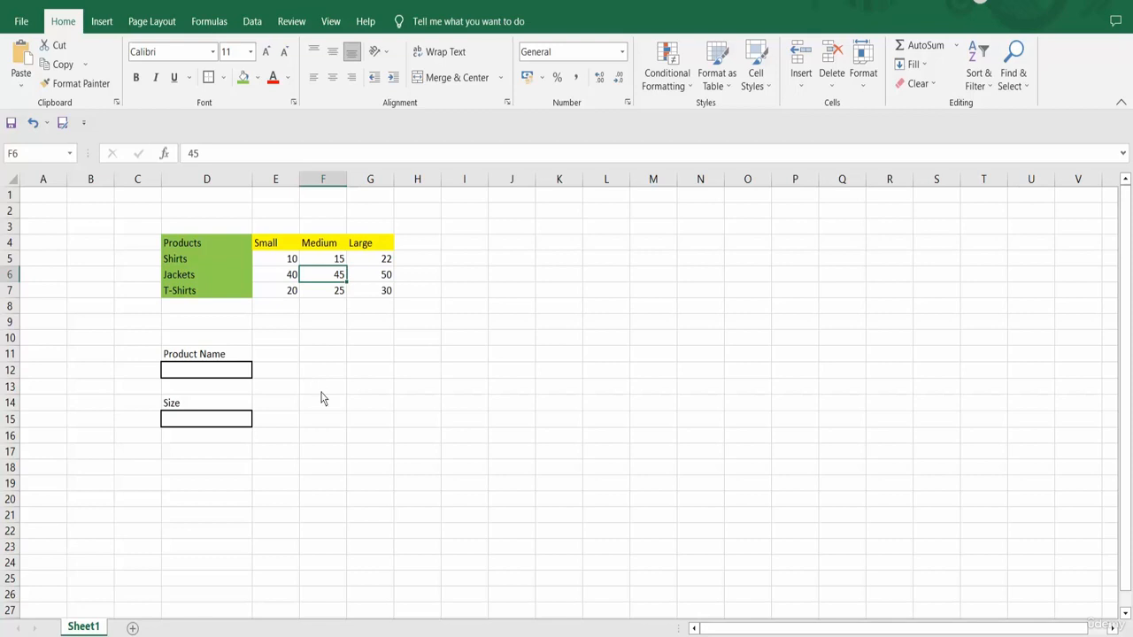
{"action": "left_click", "coordinate": [359, 391]}
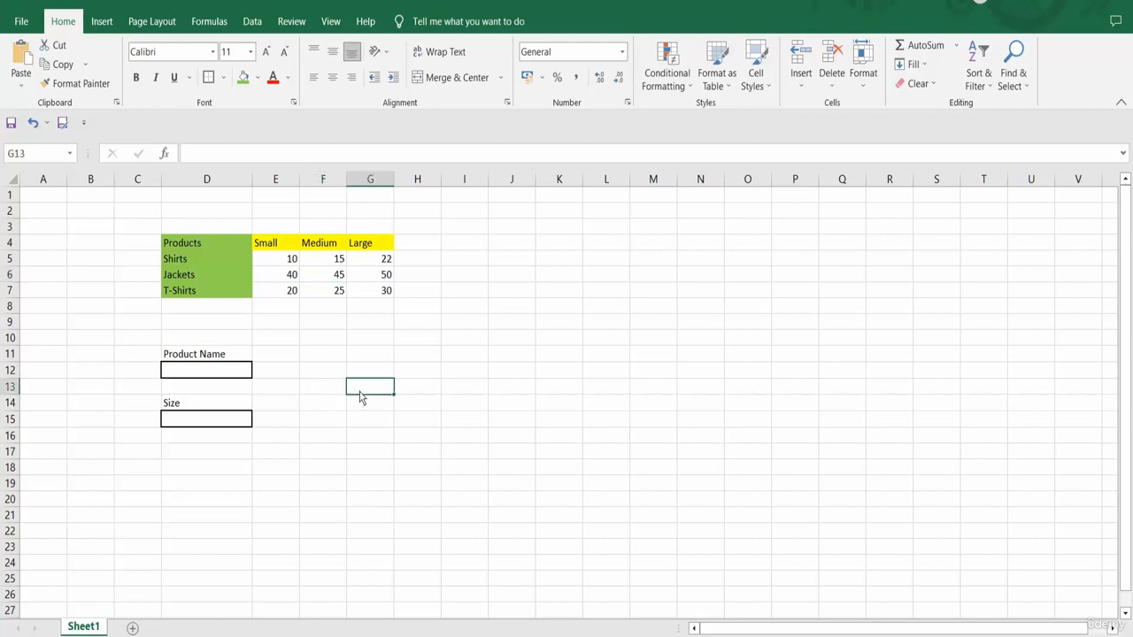
{"action": "left_click", "coordinate": [416, 393]}
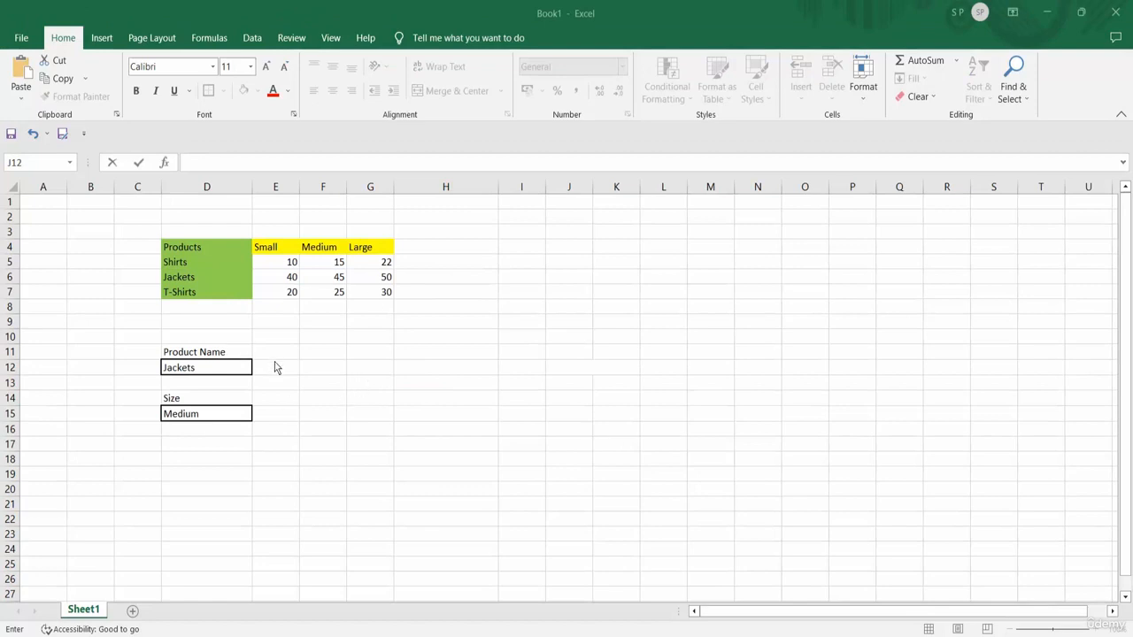
{"action": "left_click", "coordinate": [409, 385]}
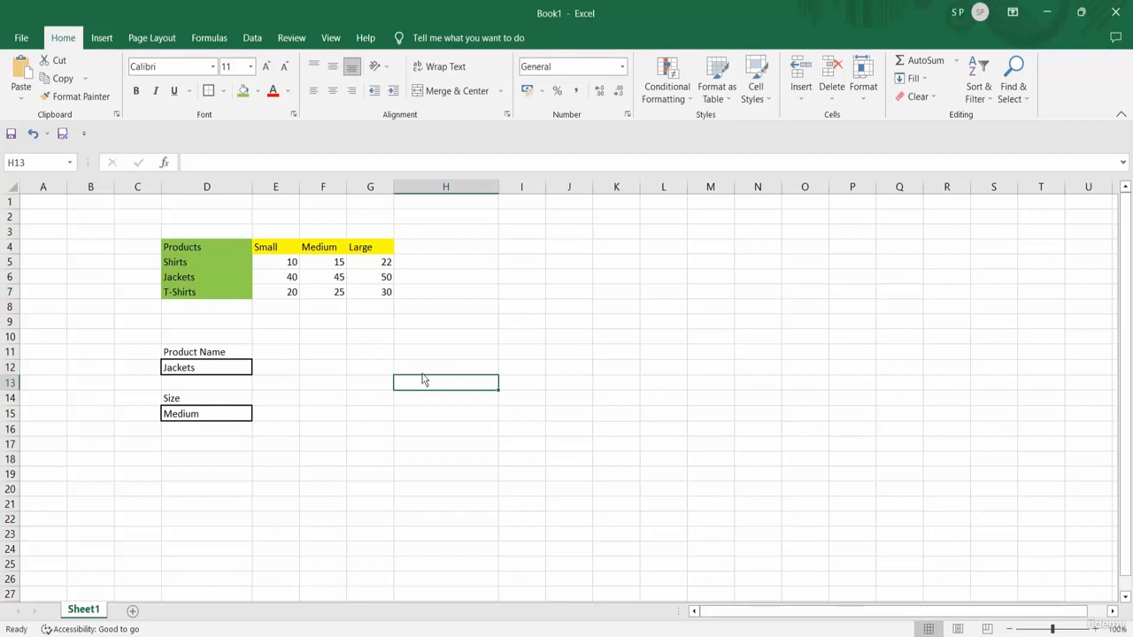
- Enter =MATCH(D12,D4:D7,) in J12 to find the exact-match row position of the product name
{"action": "left_click", "coordinate": [568, 370]}
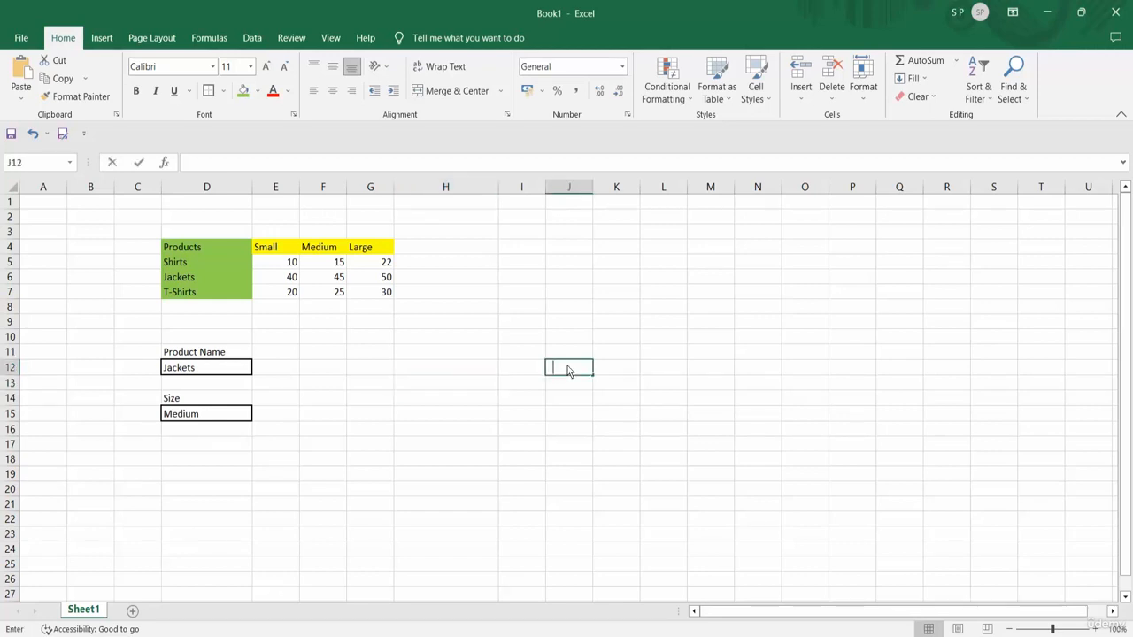
{"action": "type", "text": "=MA"}
{"action": "key", "text": "Tab"}
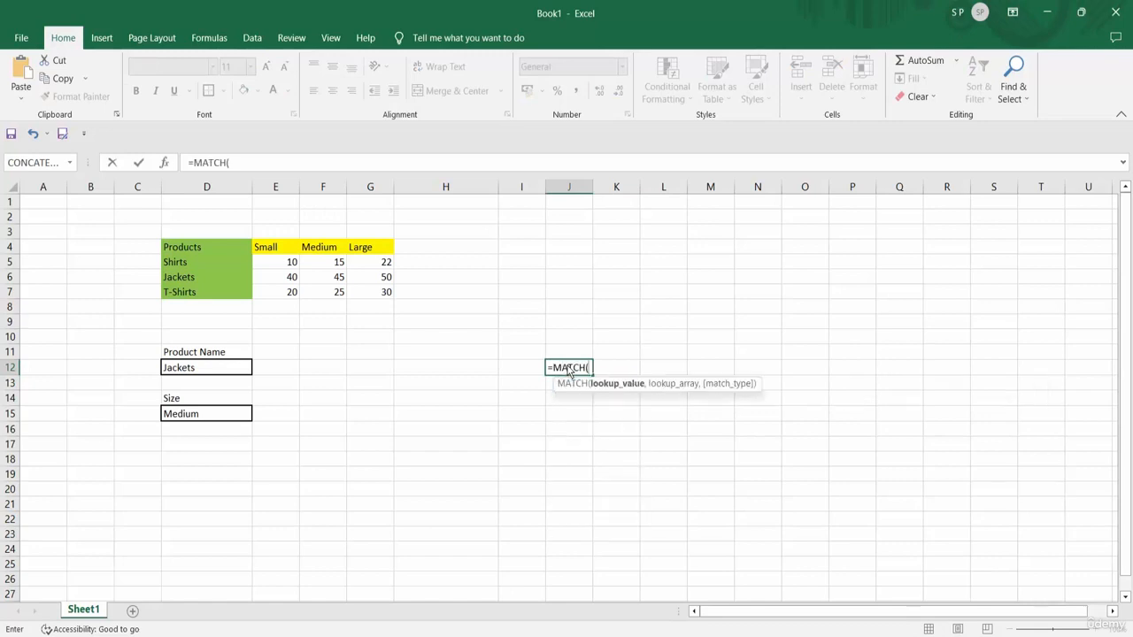
{"action": "left_click", "coordinate": [215, 377]}
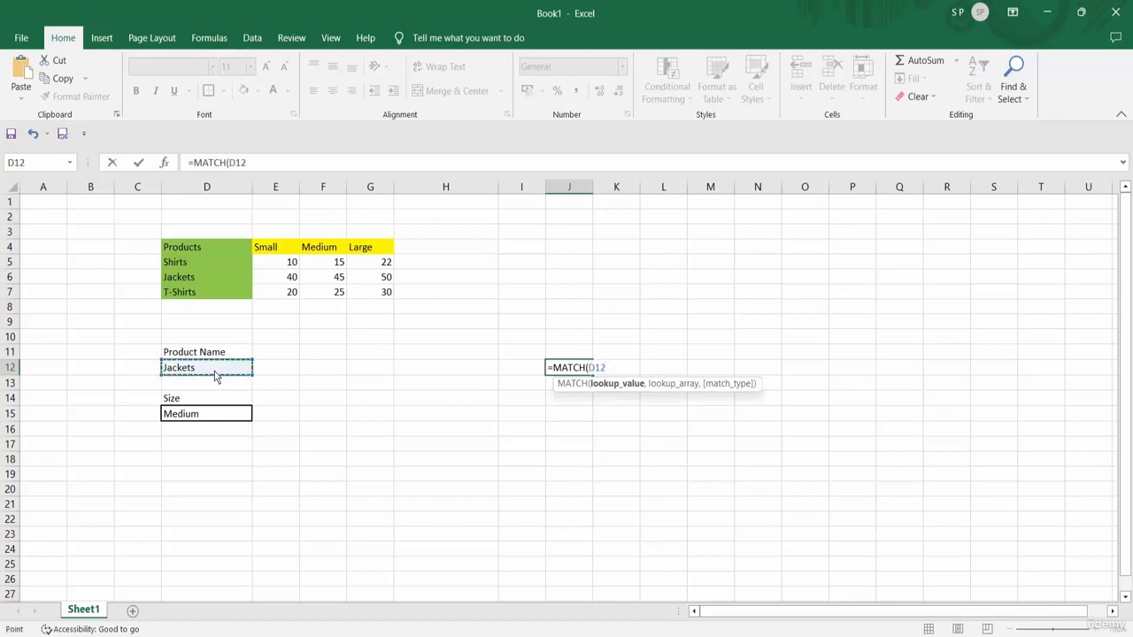
{"action": "type", "text": ","}
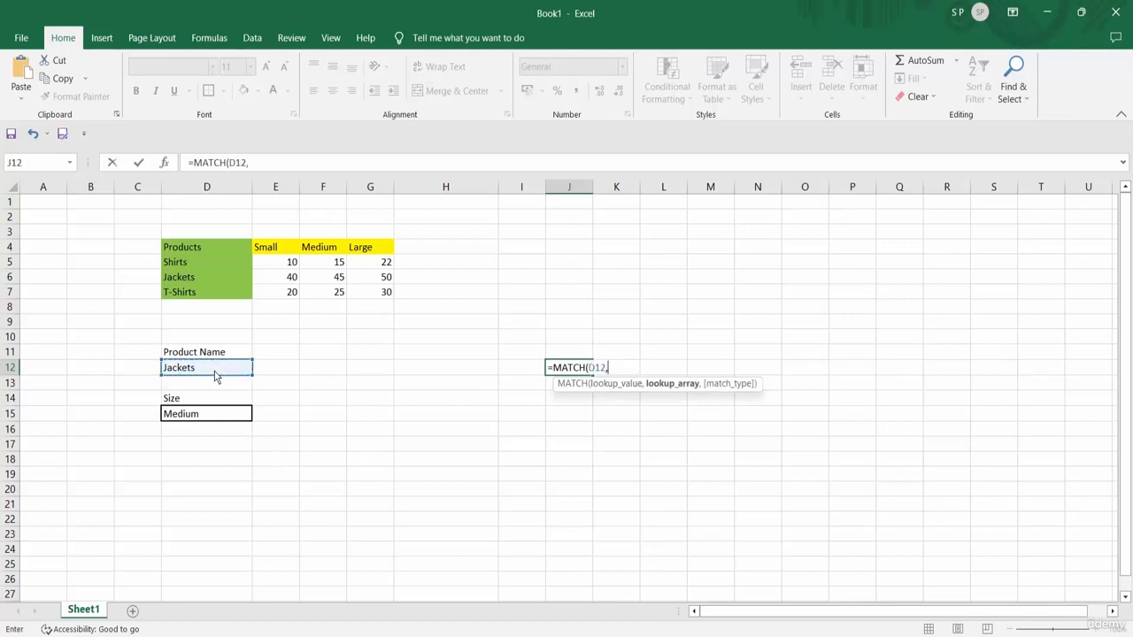
{"action": "left_click_drag", "start_coordinate": [182, 252], "coordinate": [187, 299]}
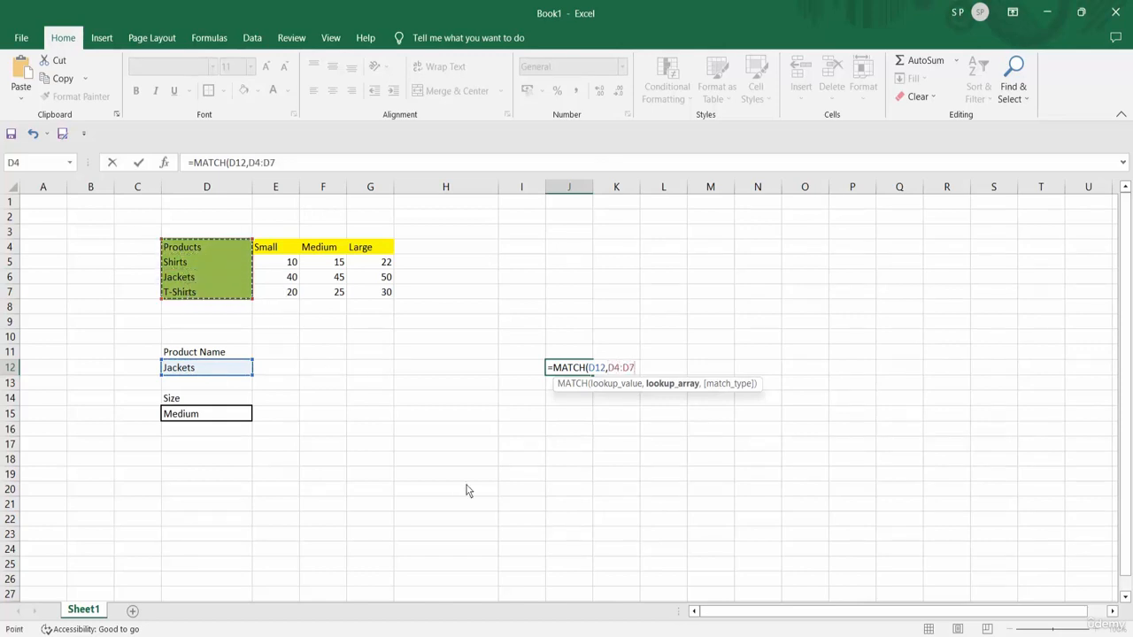
{"action": "type", "text": ","}
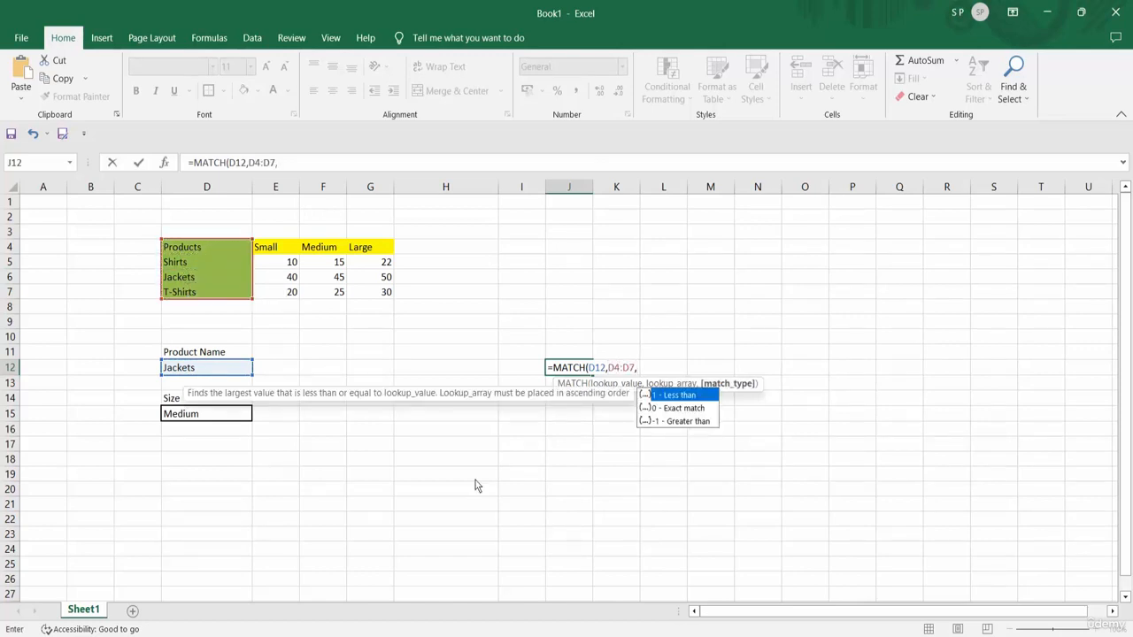
{"action": "key", "text": "Down"}
{"action": "key", "text": "Tab"}
{"action": "key", "text": "Return"}
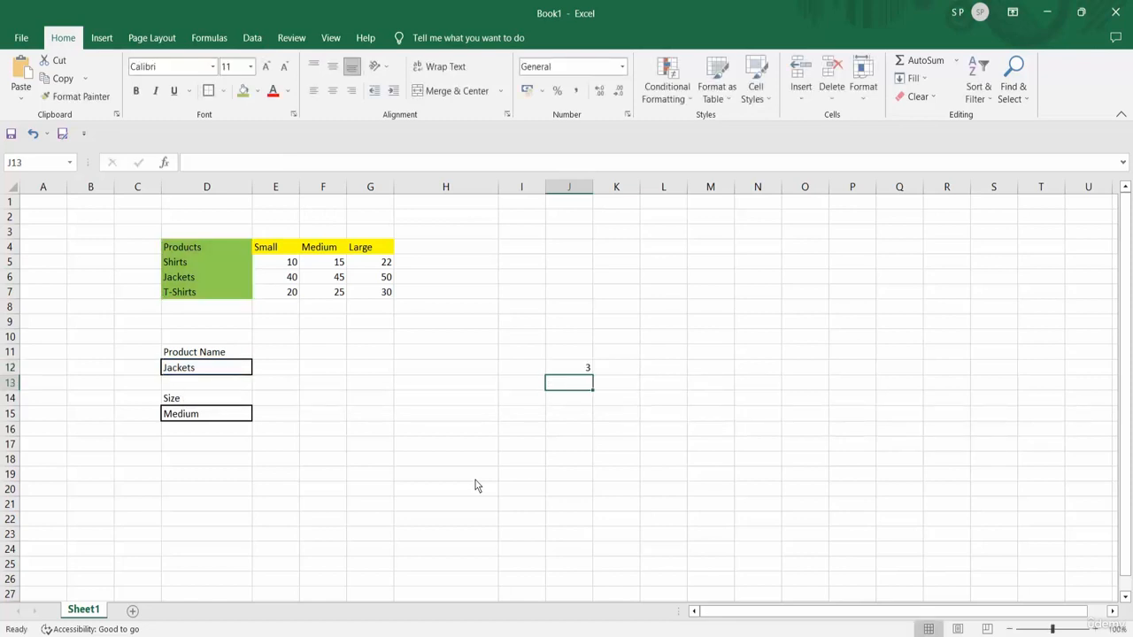
{"action": "left_click", "coordinate": [577, 370]}
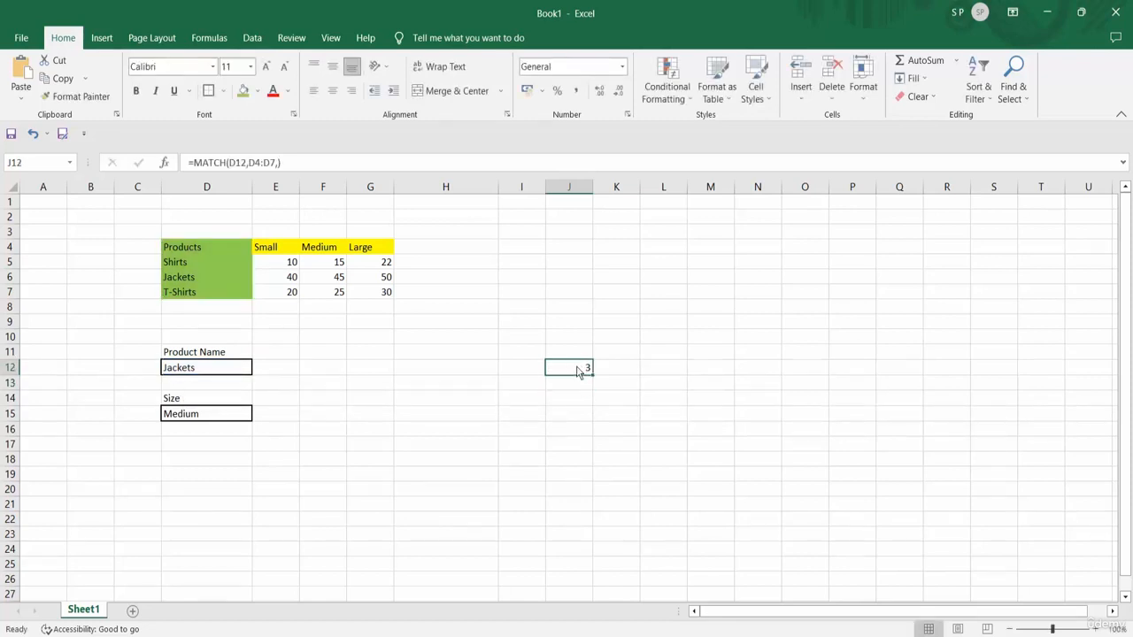
- Enter =MATCH(D15,D4:G4,) in K12 to find the exact-match column position of the size
{"action": "left_click", "coordinate": [630, 372]}
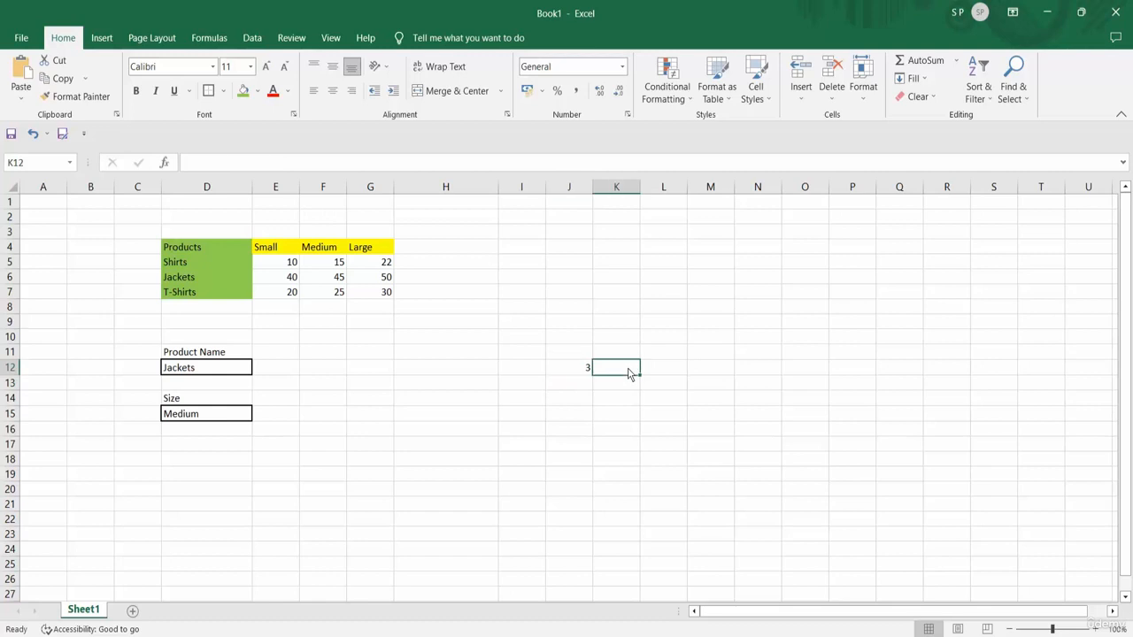
{"action": "type", "text": "="}
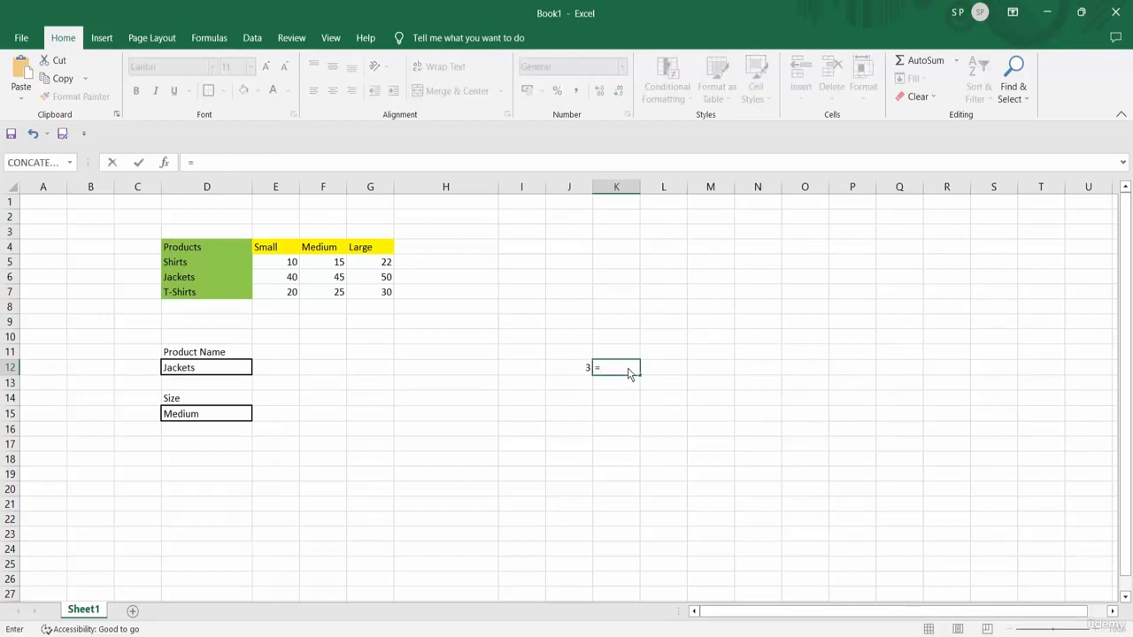
{"action": "type", "text": "MATCH("}
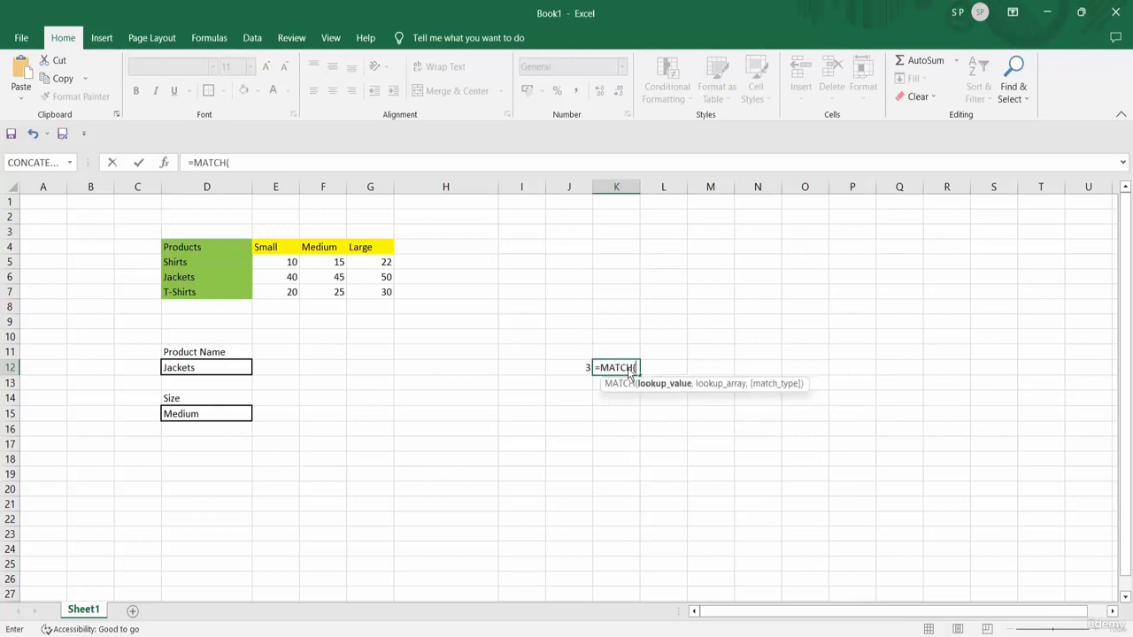
{"action": "left_click", "coordinate": [219, 417]}
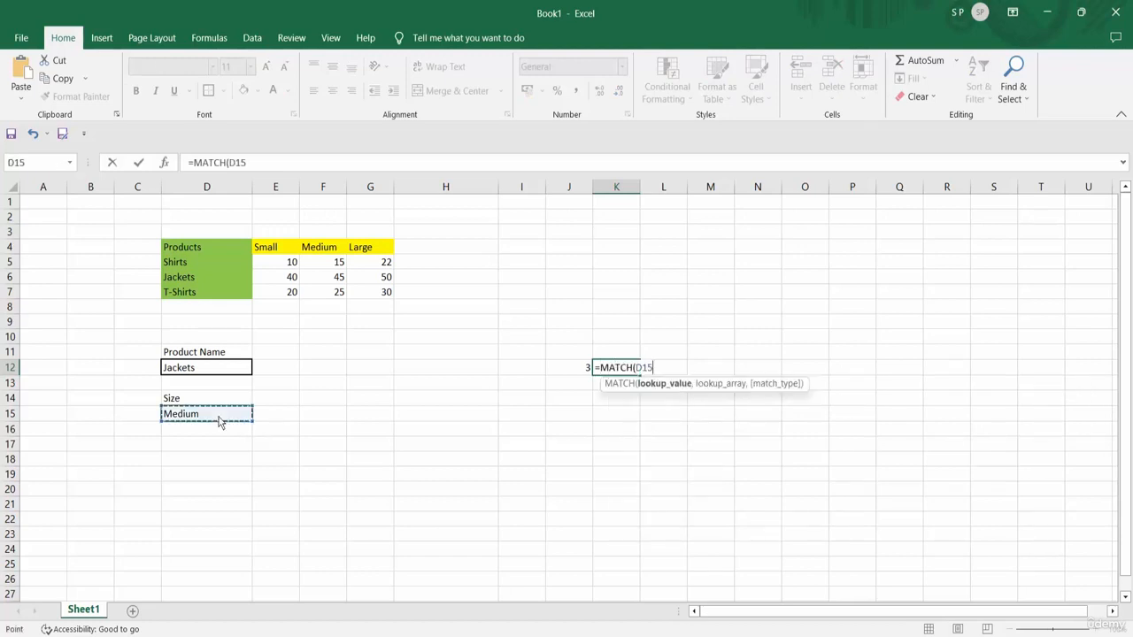
{"action": "type", "text": ","}
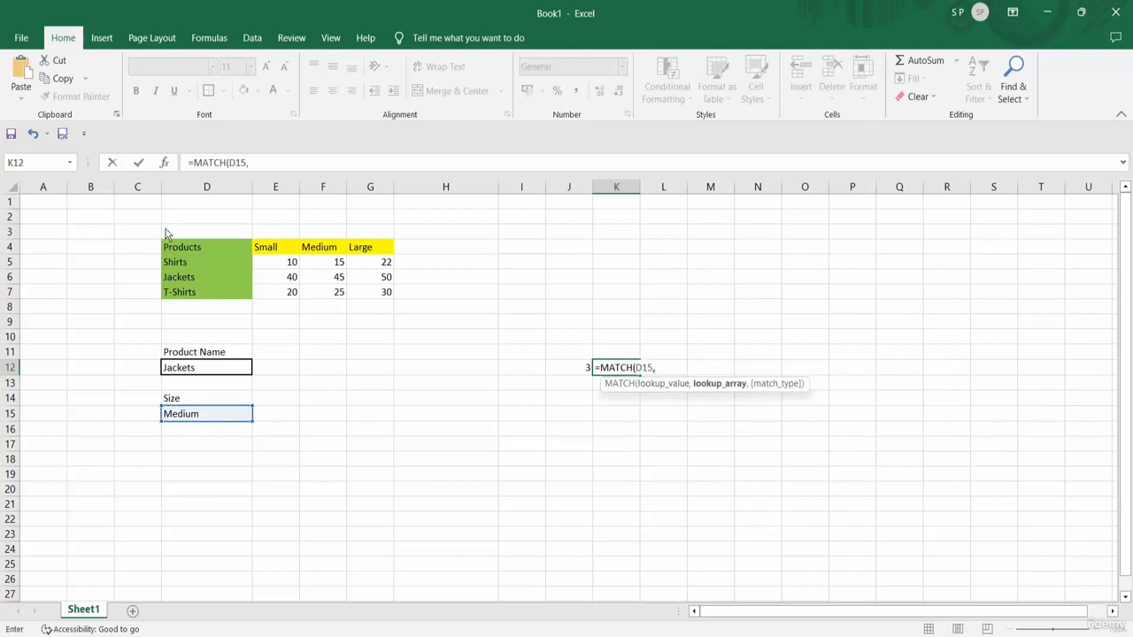
{"action": "left_click_drag", "start_coordinate": [181, 249], "coordinate": [379, 247]}
{"action": "type", "text": ","}
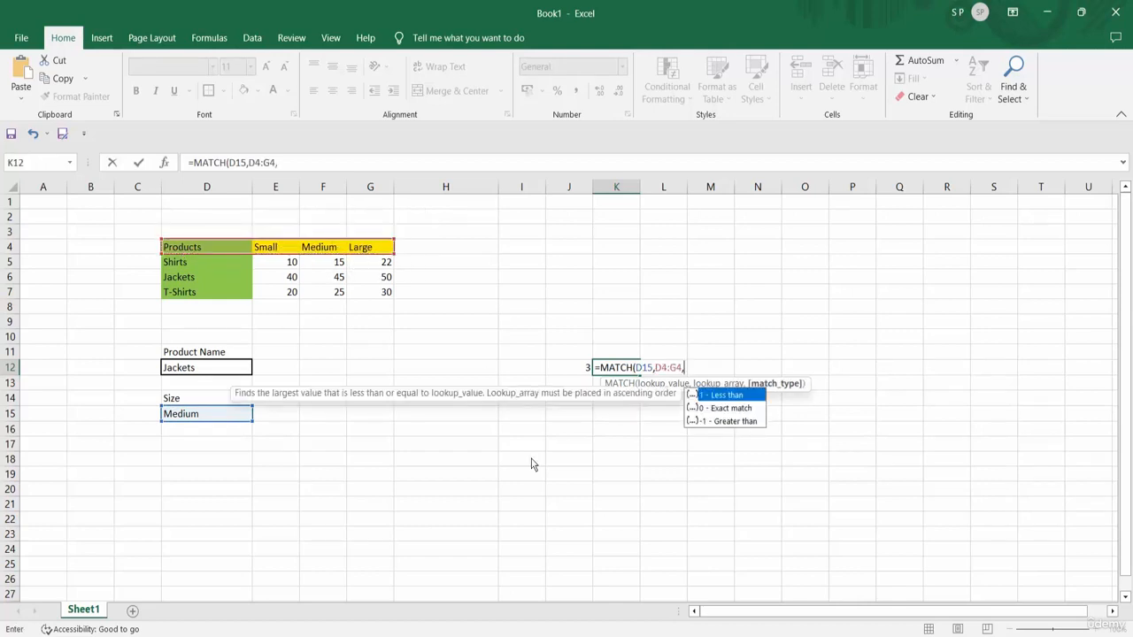
{"action": "key", "text": "Down"}
{"action": "key", "text": "Tab"}
{"action": "key", "text": "Return"}
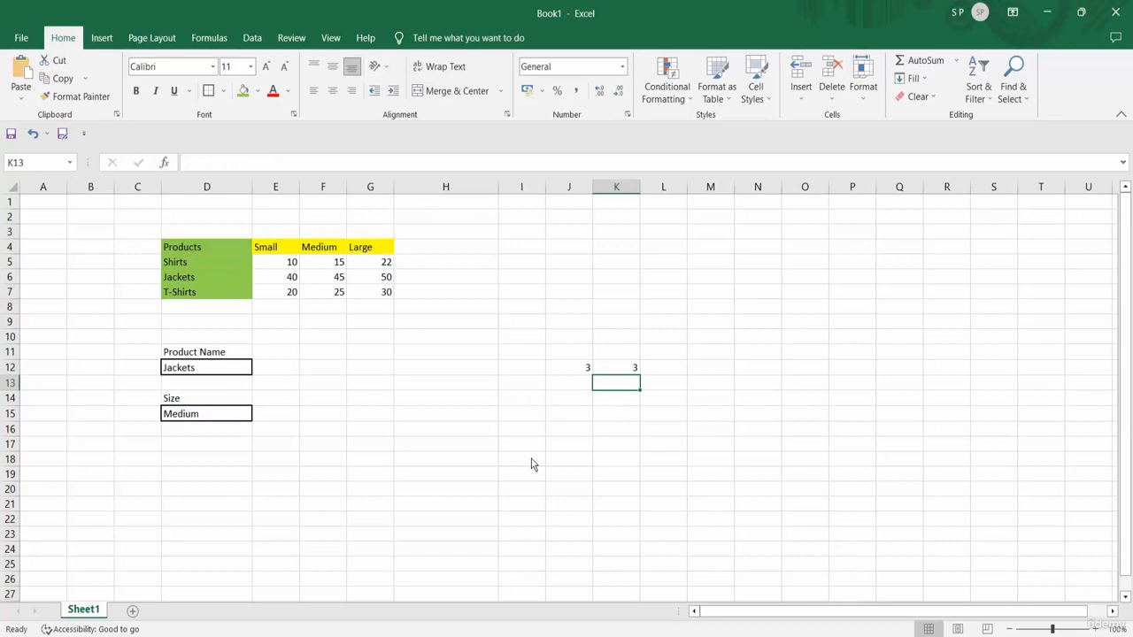
{"action": "left_click", "coordinate": [584, 369]}
{"action": "left_click", "coordinate": [615, 372]}
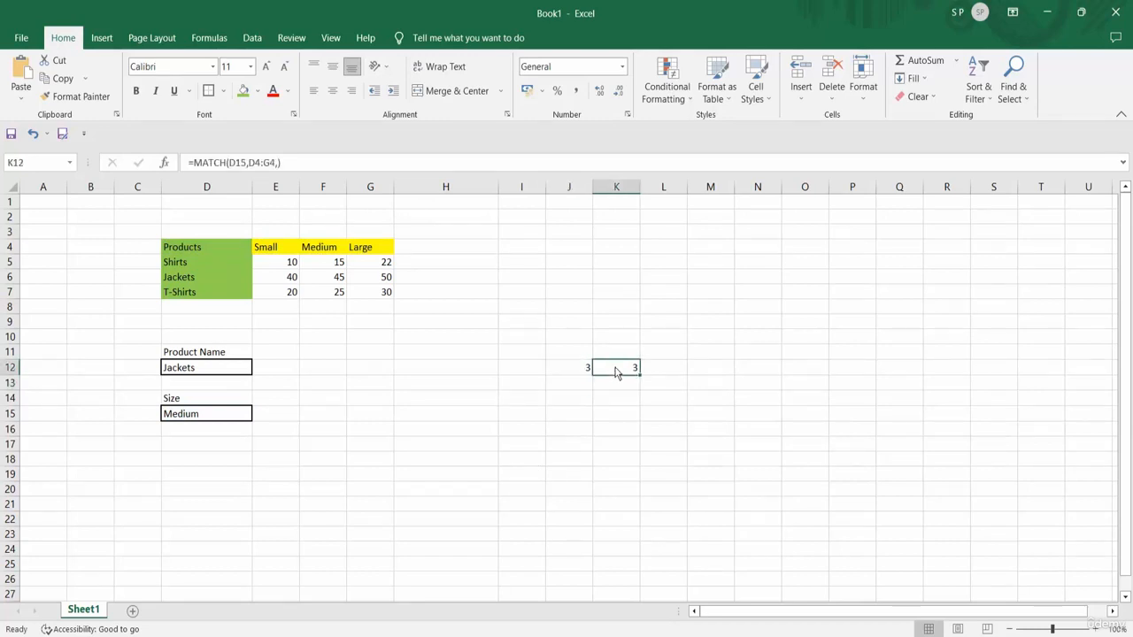
- Copy the MATCH expression from the formula in J12, without its equals sign, leaving the cell unchanged
{"action": "left_click", "coordinate": [581, 372]}
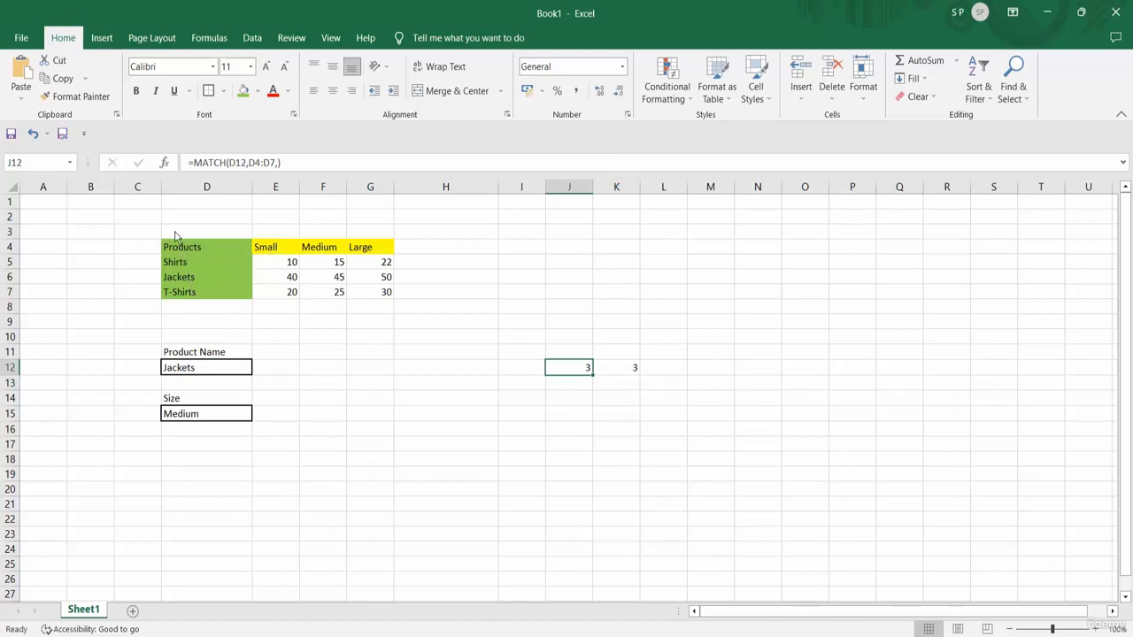
{"action": "double_click", "coordinate": [576, 375]}
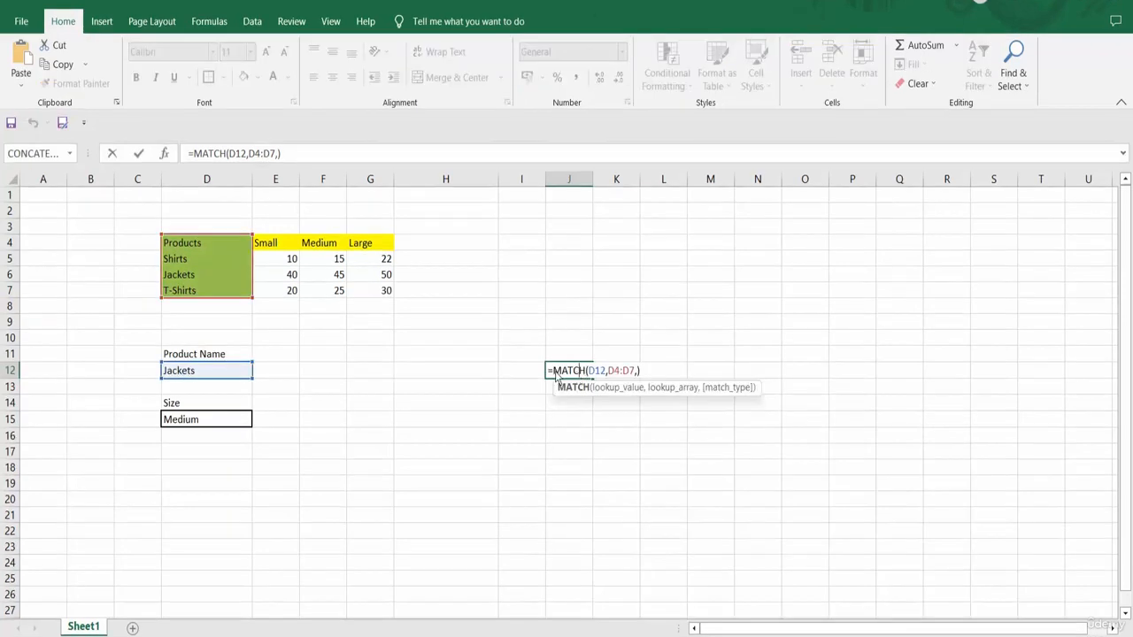
{"action": "left_click_drag", "start_coordinate": [556, 375], "coordinate": [638, 373]}
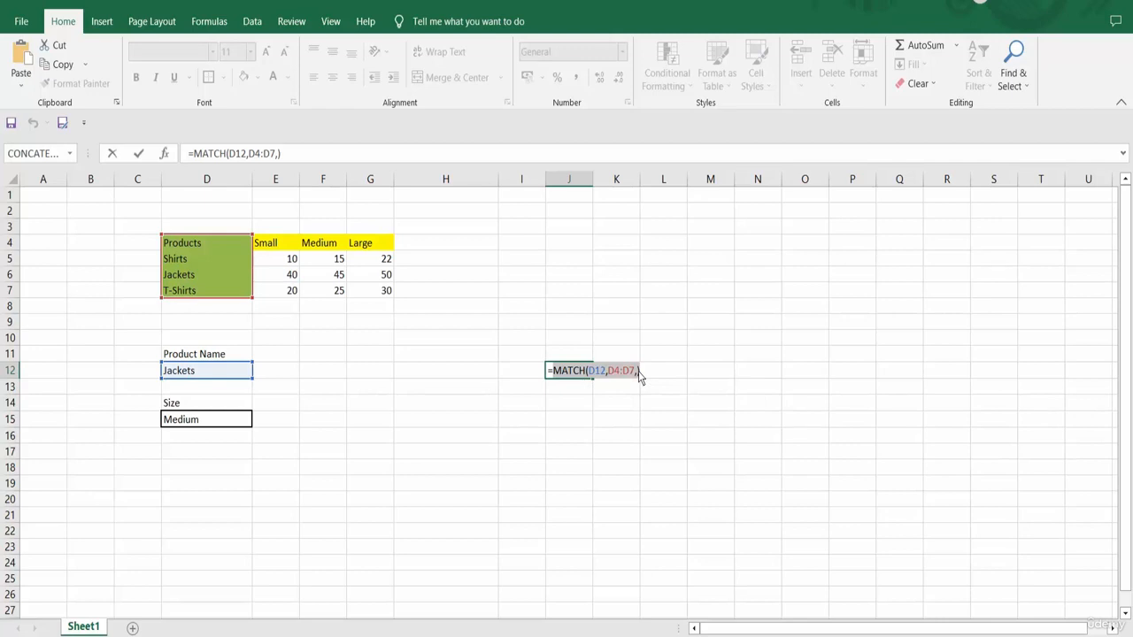
{"action": "key", "text": "Return"}
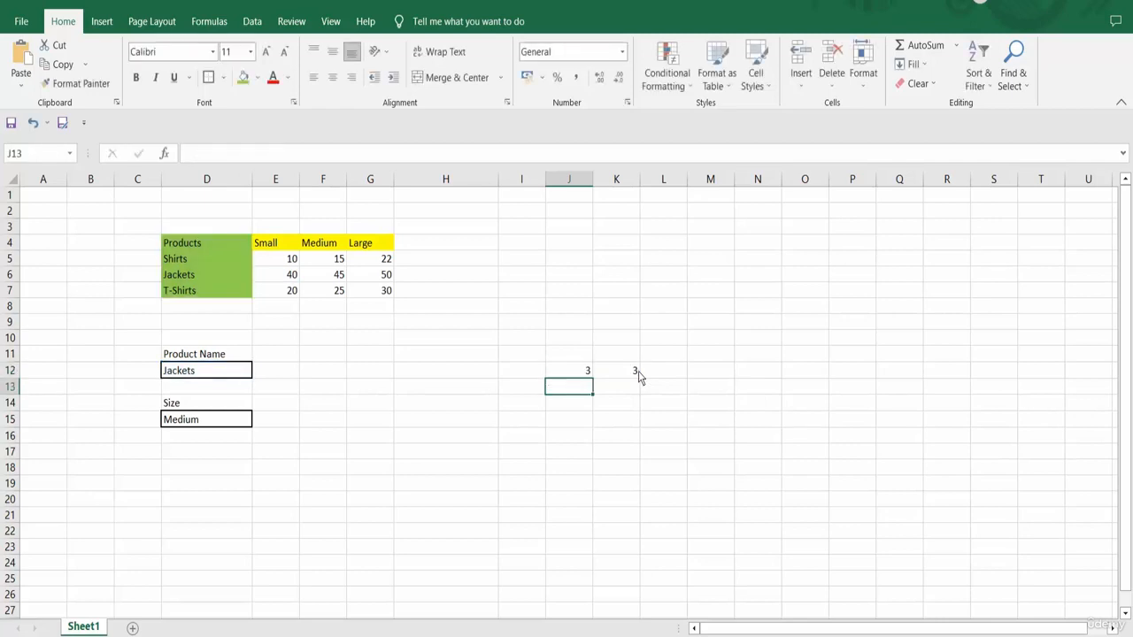
- Enter =INDEX(D4:G7,MATCH(D12,D4:D7,),3) in H12, using the copied product MATCH as row number and a fixed column number of 3
{"action": "left_click", "coordinate": [430, 376]}
{"action": "type", "text": "=IN"}
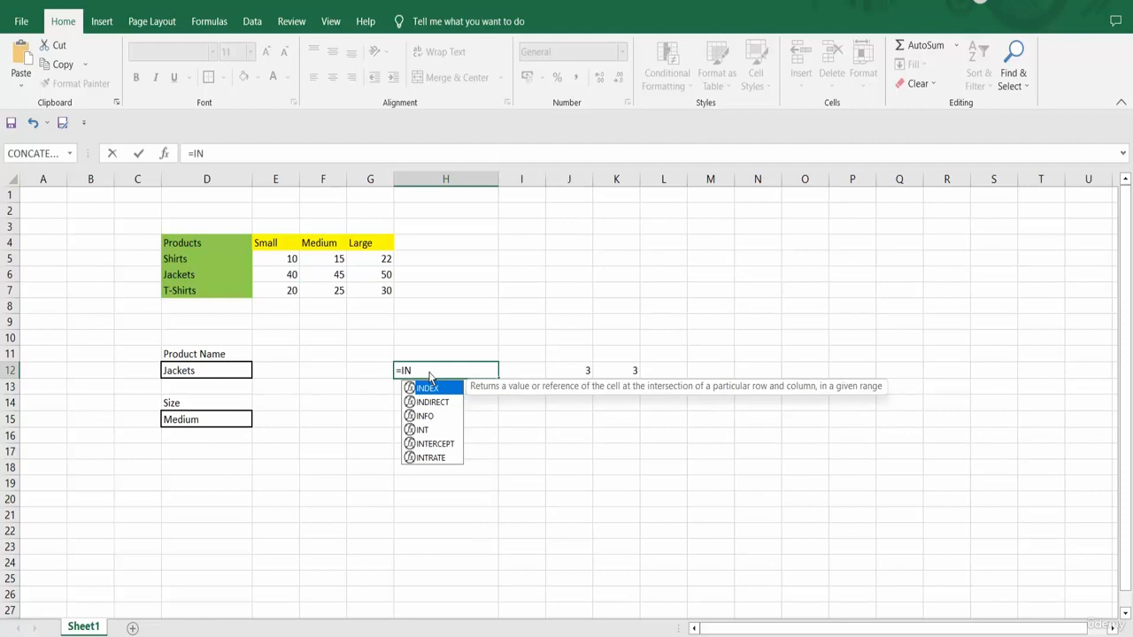
{"action": "key", "text": "Tab"}
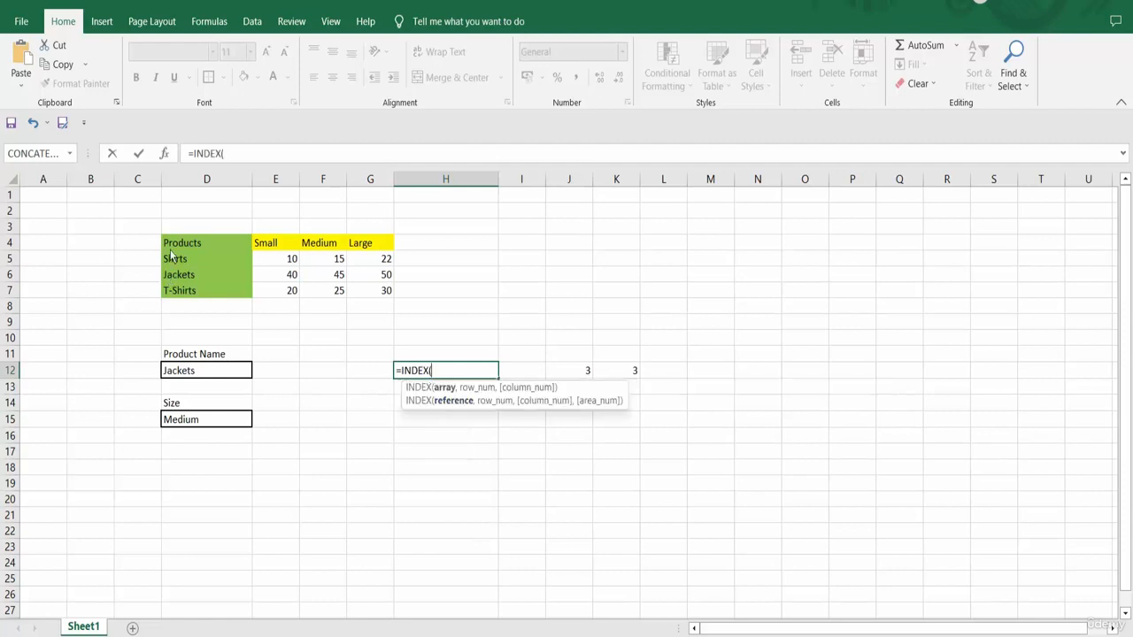
{"action": "left_click", "coordinate": [182, 248]}
{"action": "left_click_drag", "start_coordinate": [182, 249], "coordinate": [372, 304]}
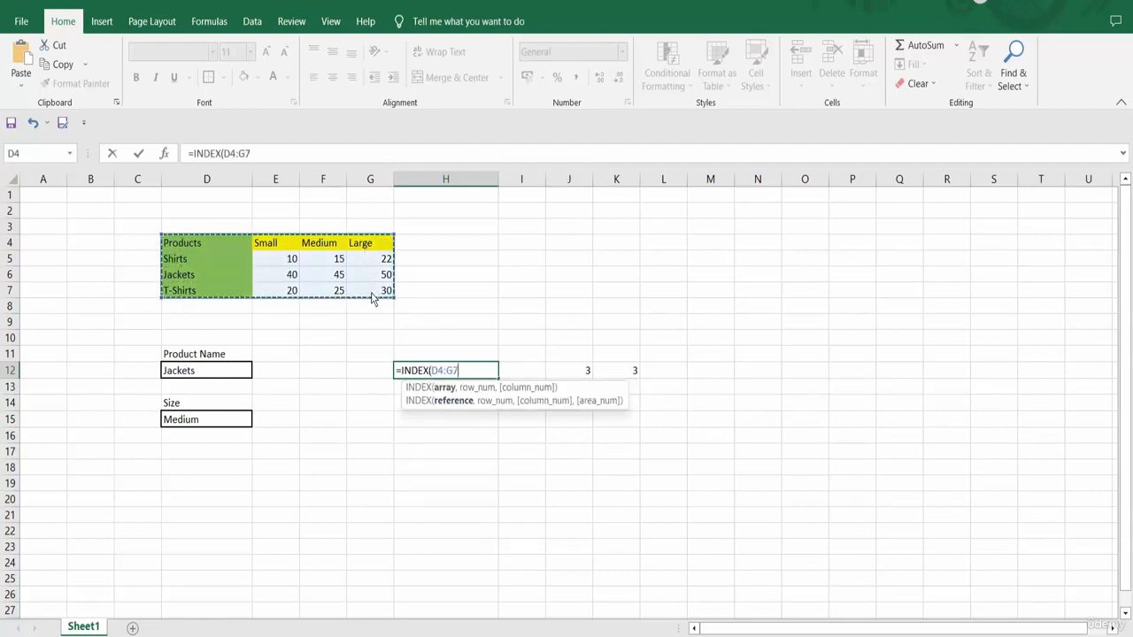
{"action": "type", "text": ","}
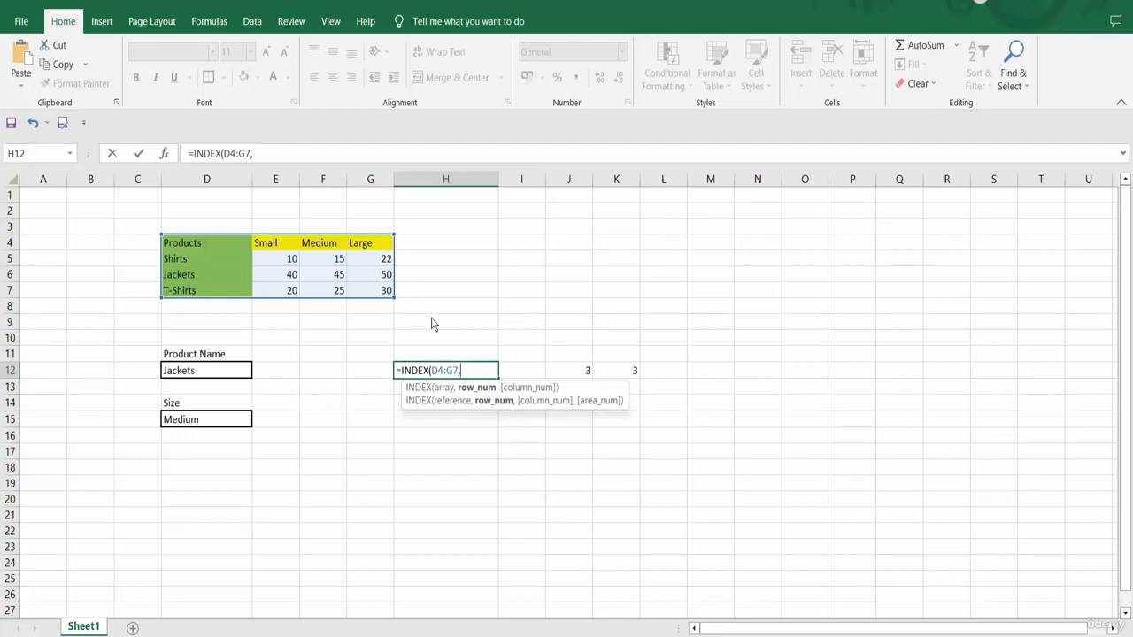
{"action": "type", "text": "MATCH(D12,D4:D7,)"}
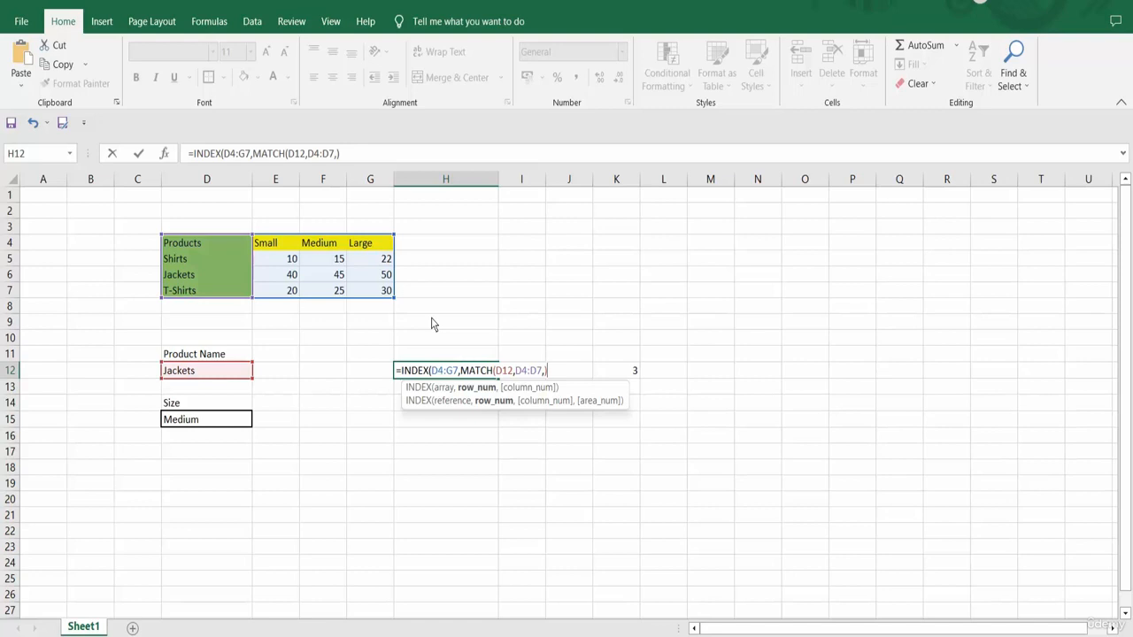
{"action": "type", "text": ","}
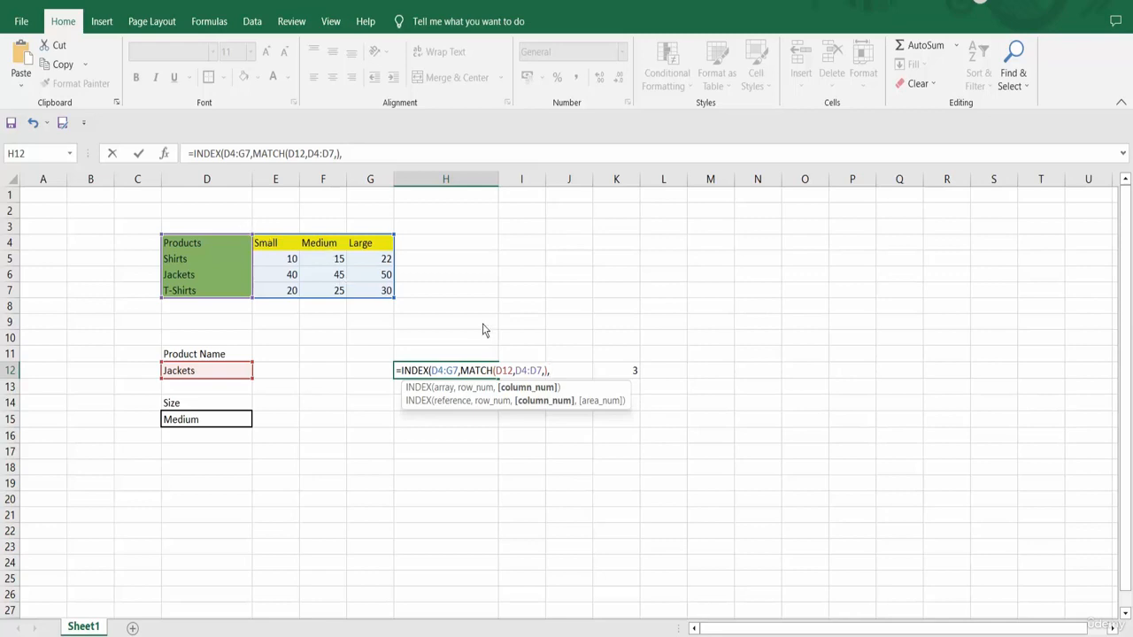
{"action": "type", "text": "3"}
{"action": "type", "text": ")"}
{"action": "key", "text": "Return"}
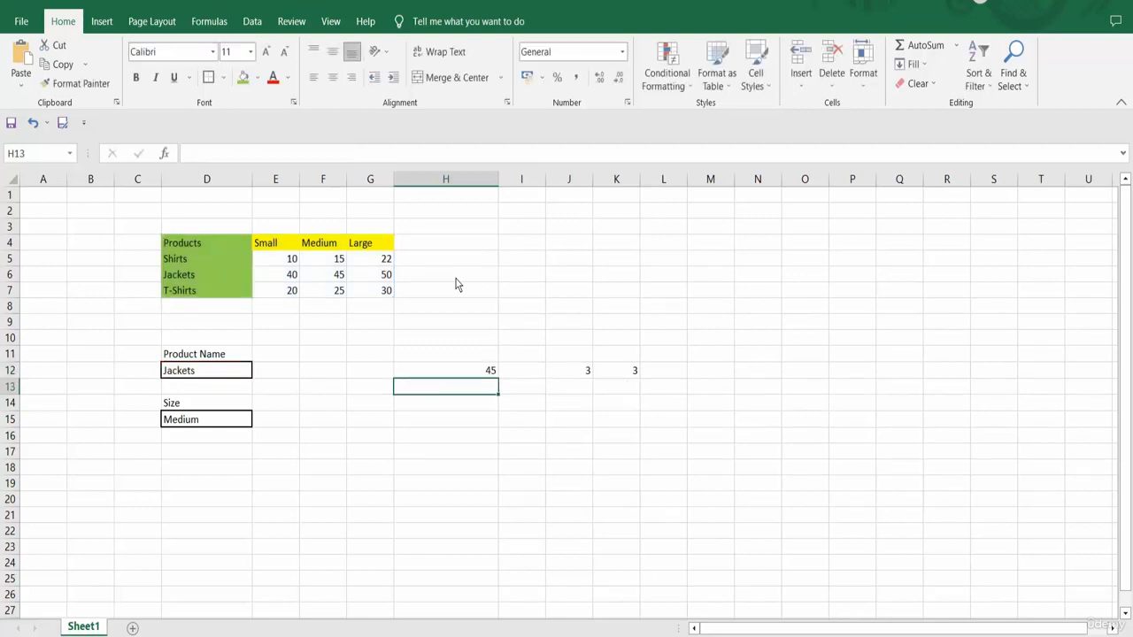
{"action": "left_click", "coordinate": [460, 375]}
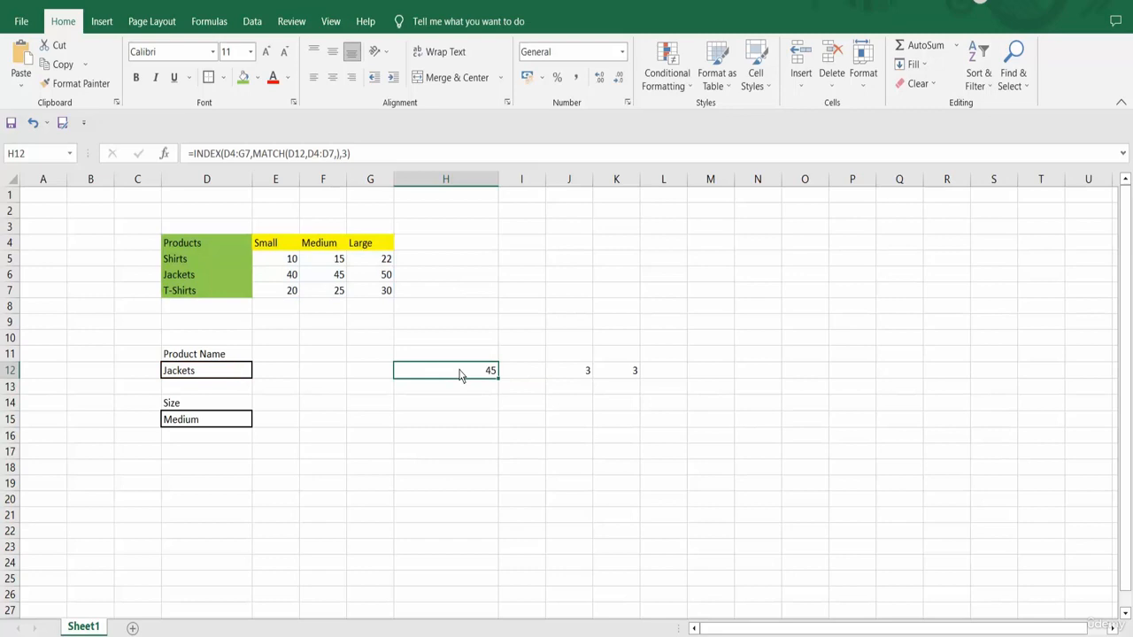
- Copy the MATCH(D15,D4:G4,) expression from the formula in K12, without its equals sign, leaving the cell unchanged
{"action": "left_click", "coordinate": [622, 379]}
{"action": "double_click", "coordinate": [620, 380]}
{"action": "left_click_drag", "start_coordinate": [605, 376], "coordinate": [689, 376]}
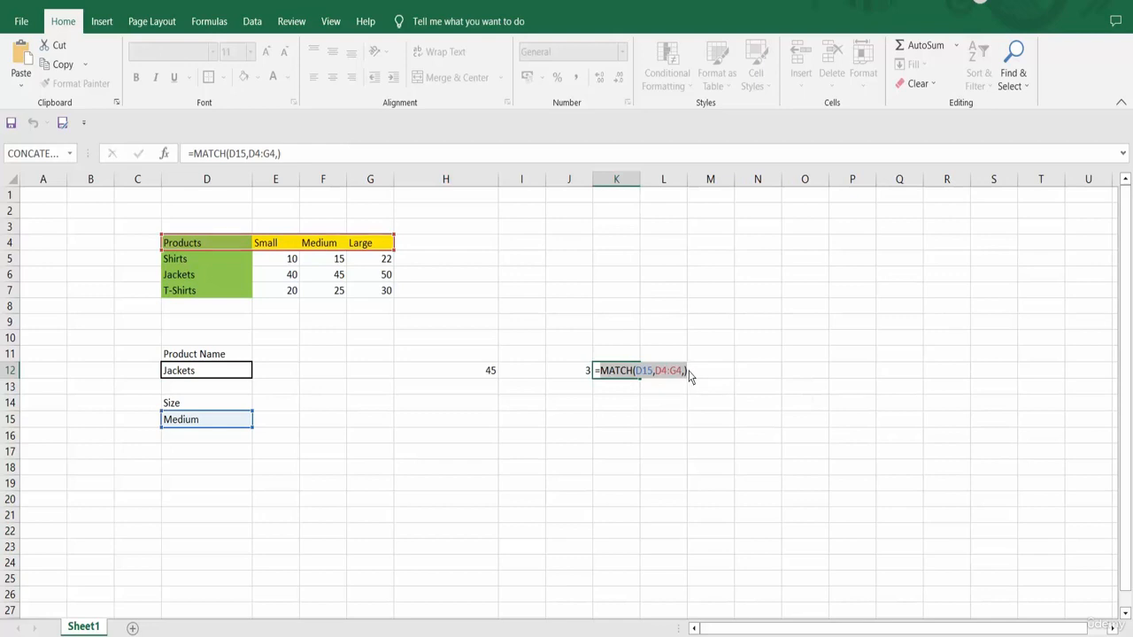
{"action": "key", "text": "Return"}
- Replace the fixed column number in H12 with the copied size MATCH, giving =INDEX(D4:G7,MATCH(D12,D4:D7,),MATCH(D15,D4:G4,))
{"action": "double_click", "coordinate": [483, 376]}
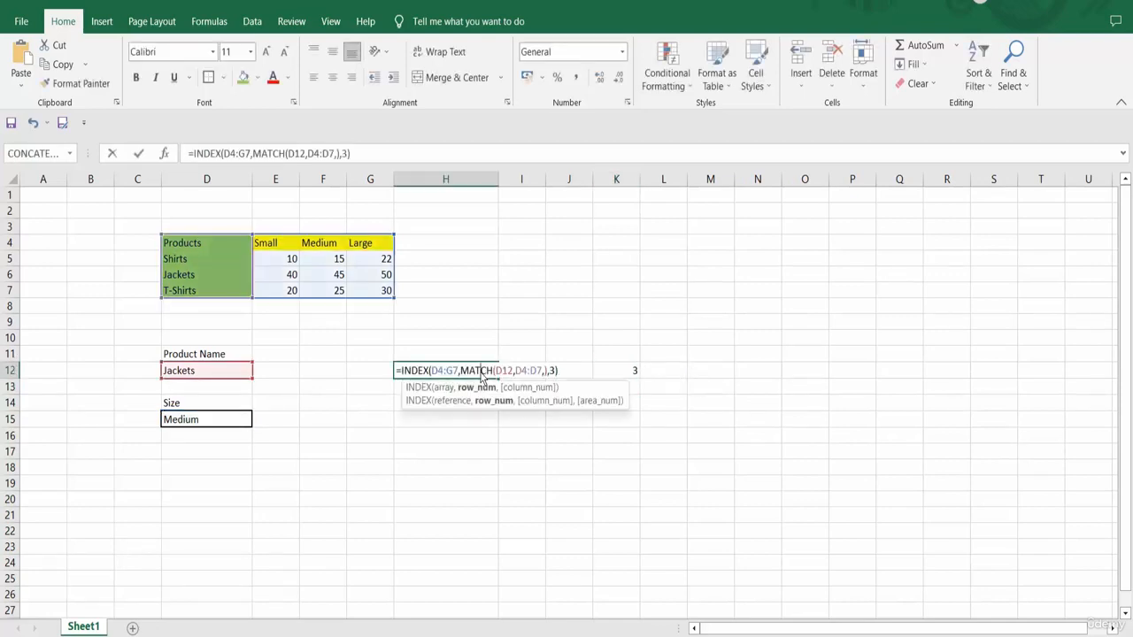
{"action": "left_click", "coordinate": [551, 372]}
{"action": "key", "text": "Delete"}
{"action": "type", "text": "MATCH(D15,D4:G4,)"}
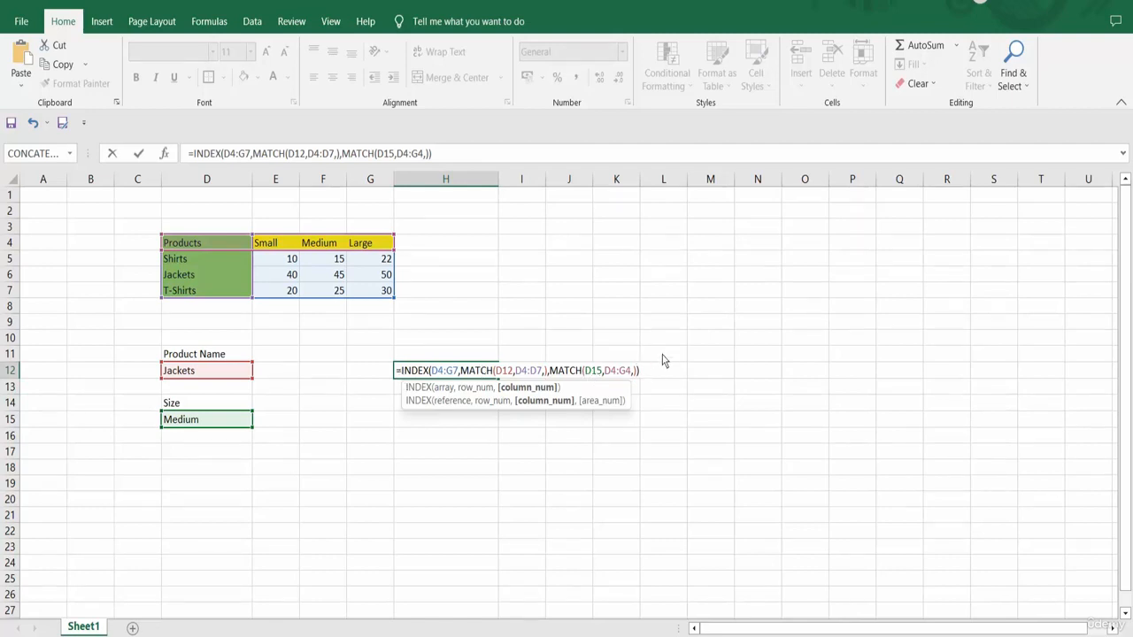
{"action": "key", "text": "Return"}
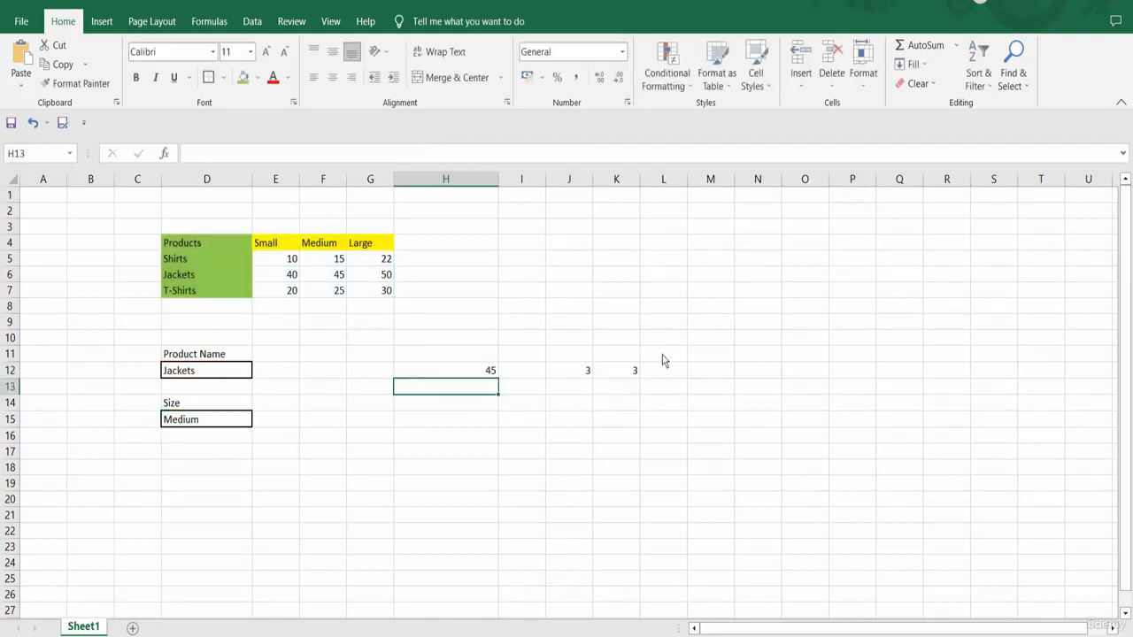
- Change the size in D15 to Large and check the lookup result in H12 against the product table
{"action": "left_click", "coordinate": [209, 426]}
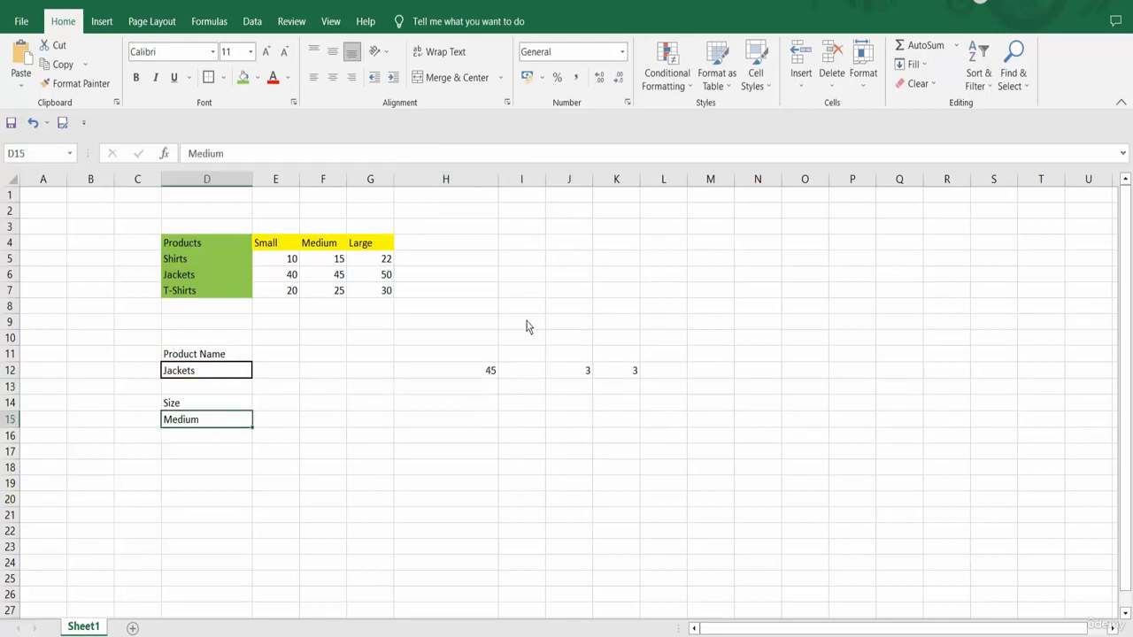
{"action": "double_click", "coordinate": [195, 429]}
{"action": "key", "text": "BackSpace"}
{"action": "key", "text": "BackSpace"}
{"action": "key", "text": "BackSpace"}
{"action": "key", "text": "BackSpace"}
{"action": "key", "text": "BackSpace"}
{"action": "key", "text": "BackSpace"}
{"action": "type", "text": "Large"}
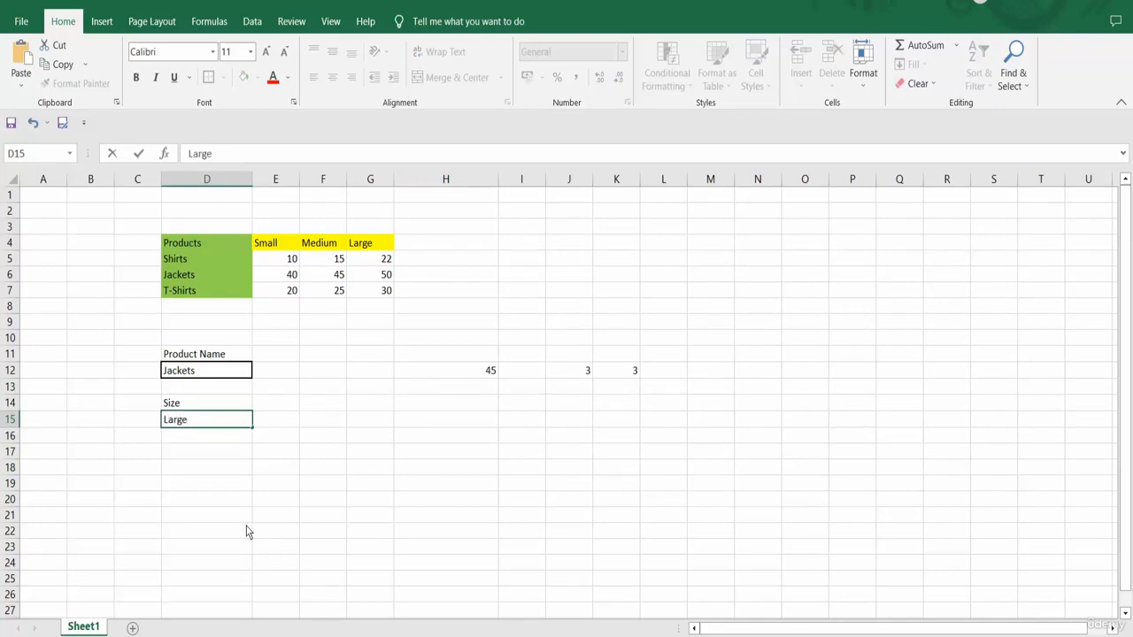
{"action": "key", "text": "Return"}
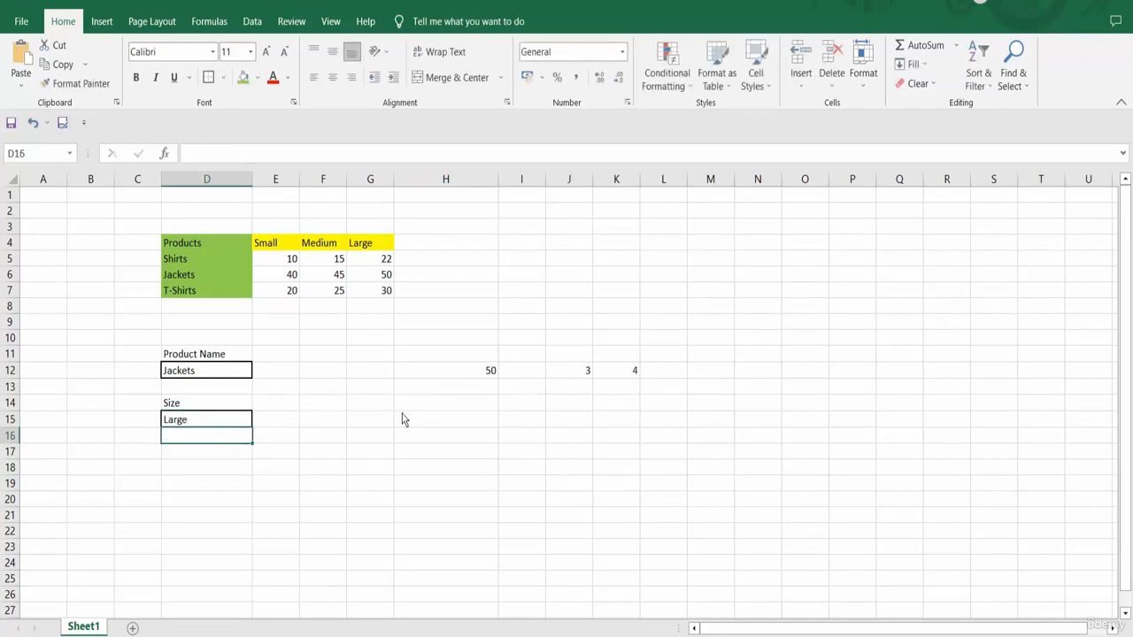
{"action": "left_click", "coordinate": [470, 373]}
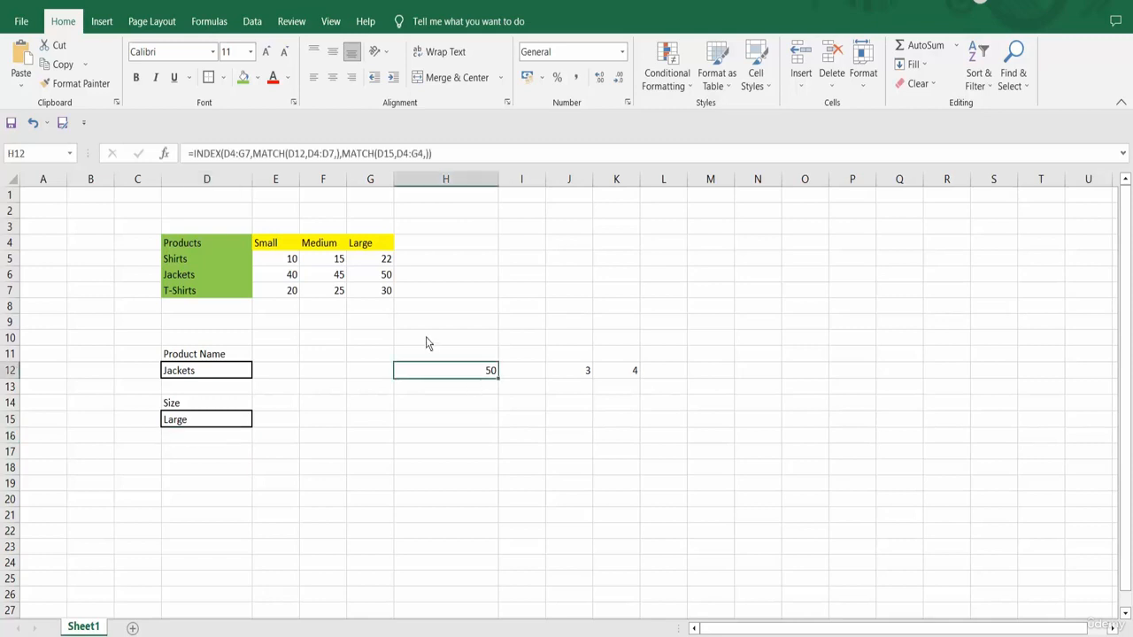
{"action": "left_click", "coordinate": [377, 279]}
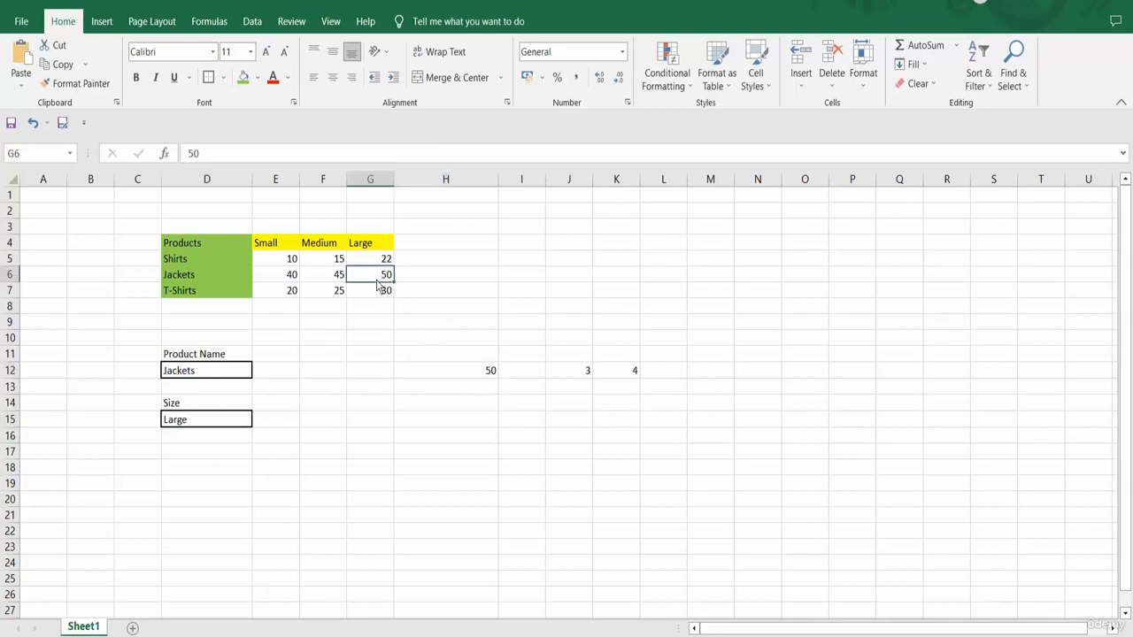
{"action": "double_click", "coordinate": [462, 371]}
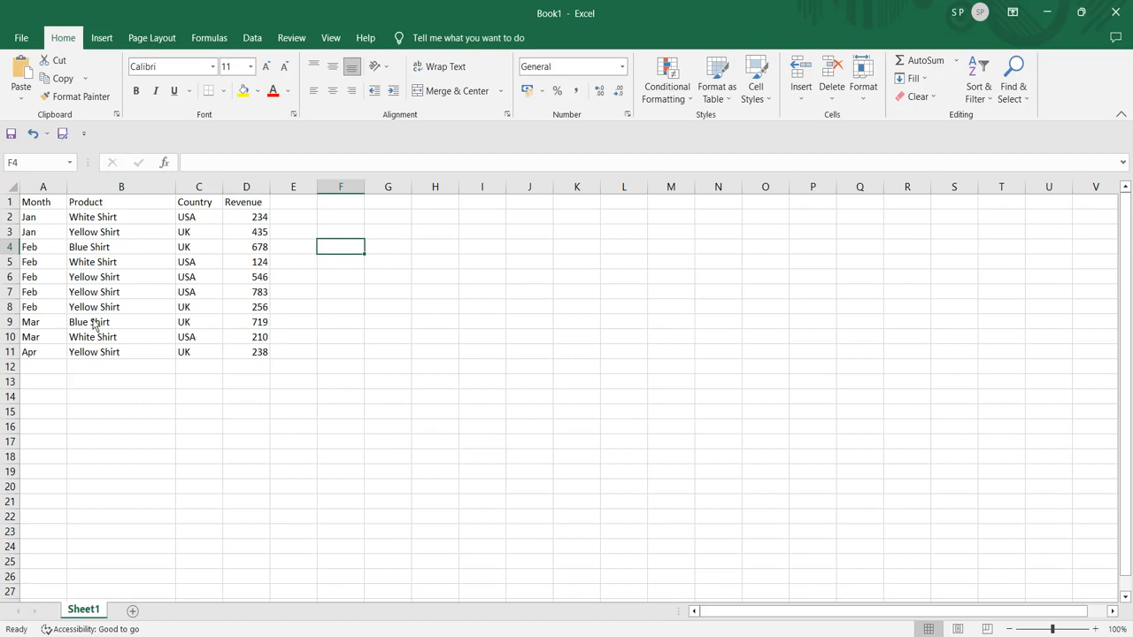
{"action": "left_click", "coordinate": [49, 209]}
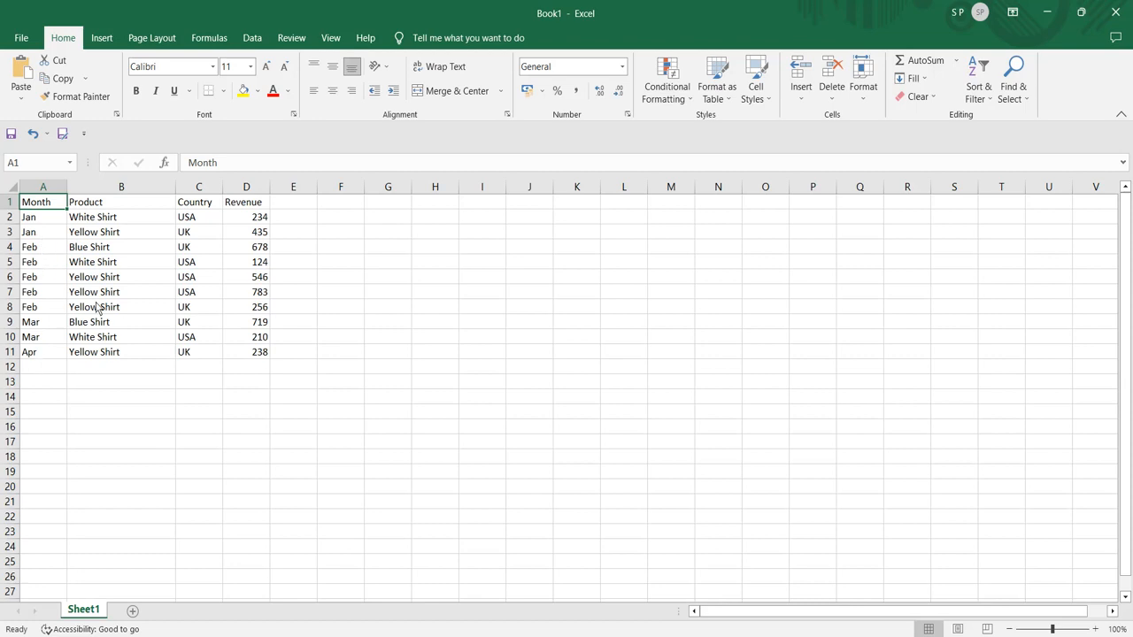
{"action": "left_click", "coordinate": [96, 208]}
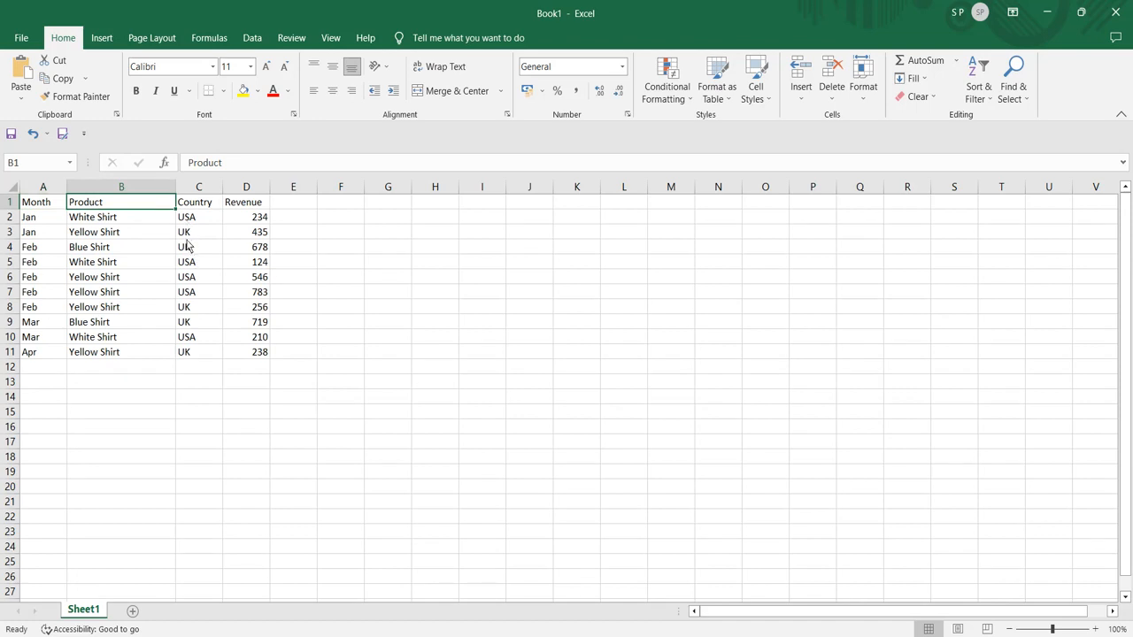
{"action": "left_click", "coordinate": [253, 218]}
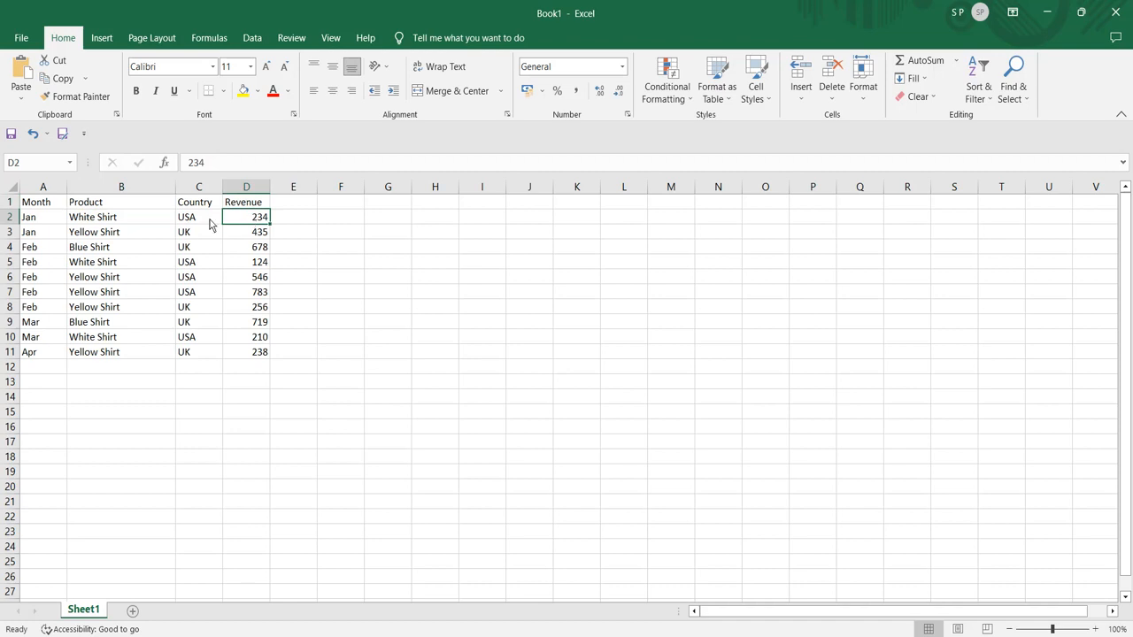
{"action": "left_click", "coordinate": [130, 224]}
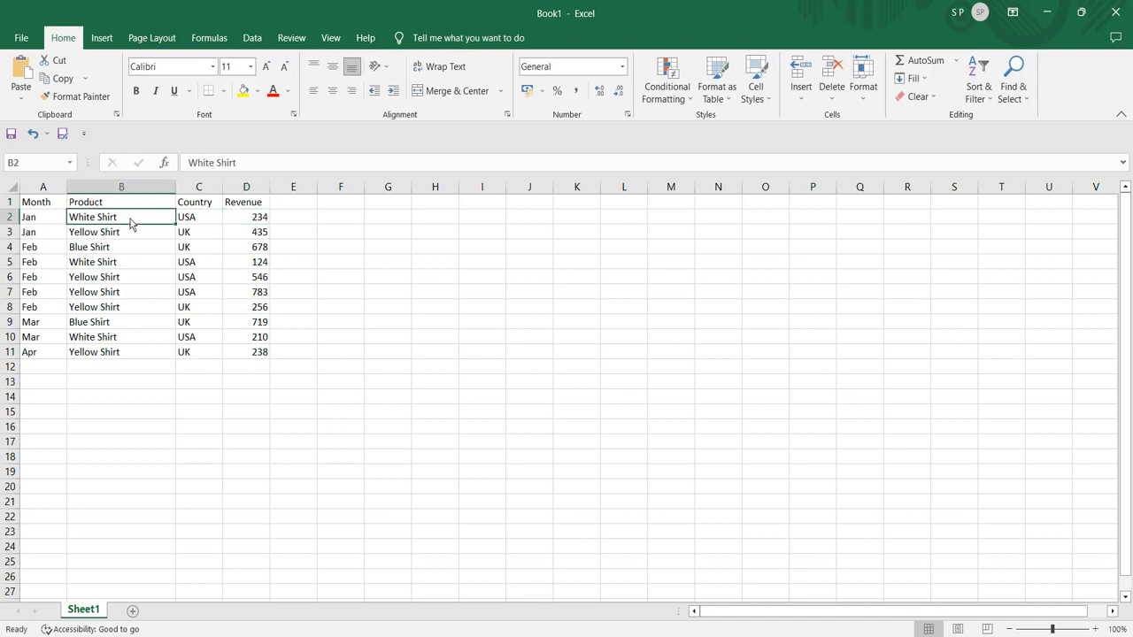
{"action": "left_click", "coordinate": [44, 226]}
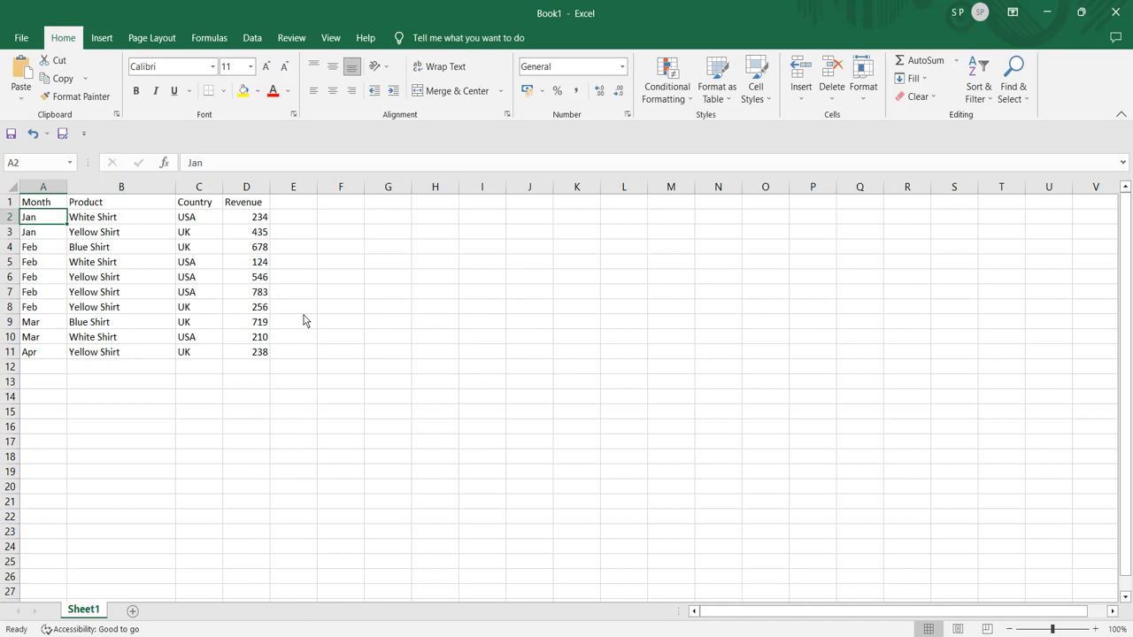
- Enter Feb in F4 and begin a SUMIFS formula in G4 with sum range D1:D11, criteria range A1:A11 and criterion F4
{"action": "left_click", "coordinate": [350, 248]}
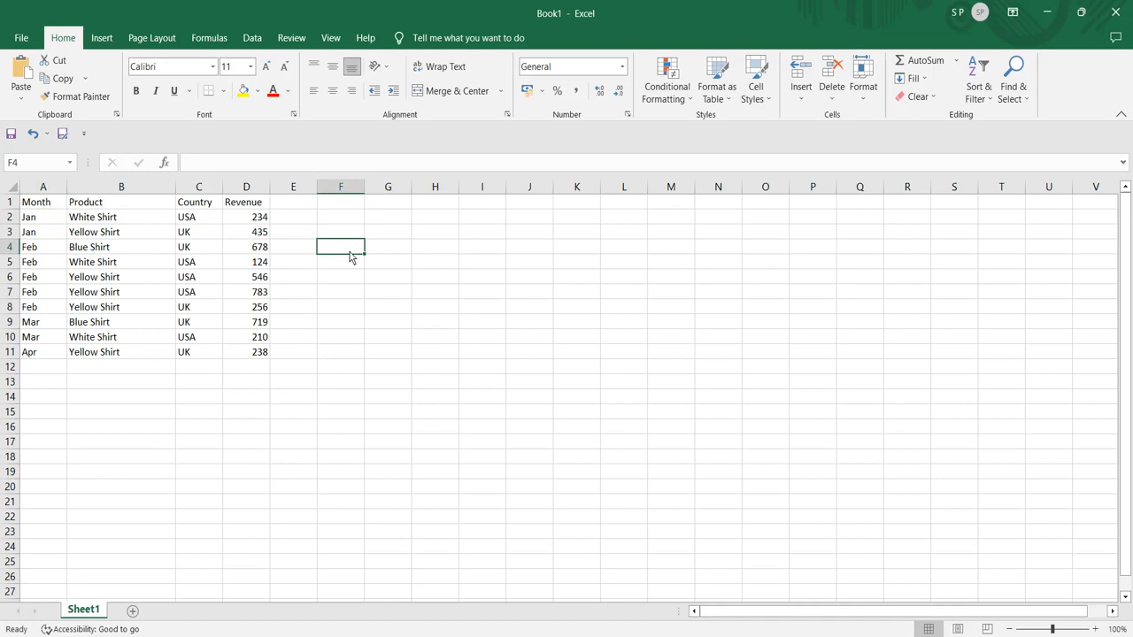
{"action": "type", "text": "Feb"}
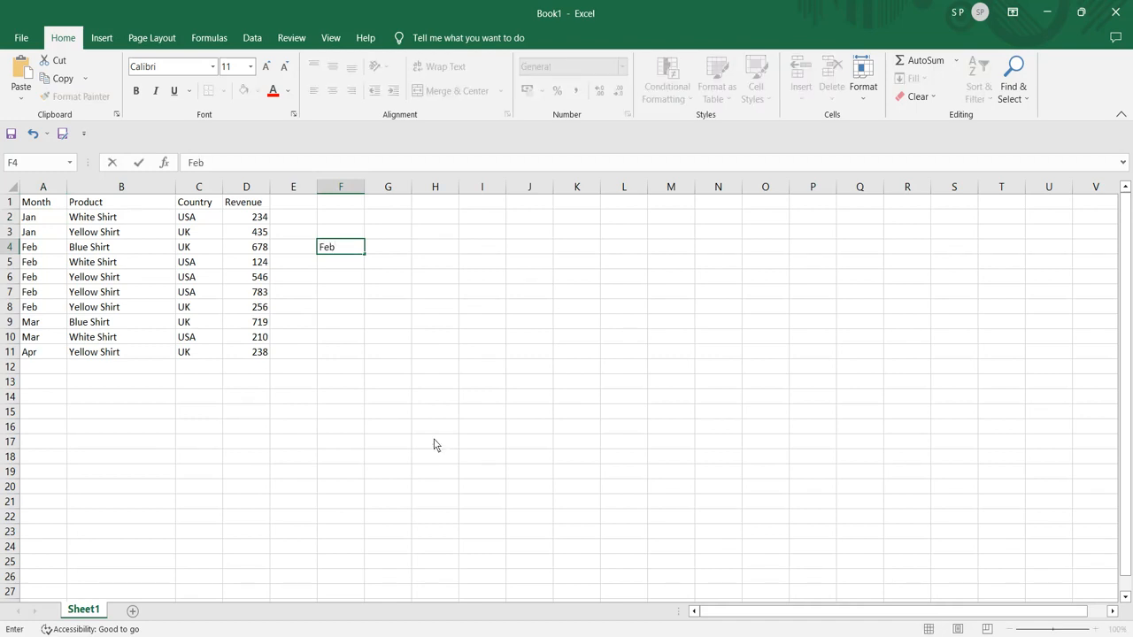
{"action": "left_click", "coordinate": [399, 254]}
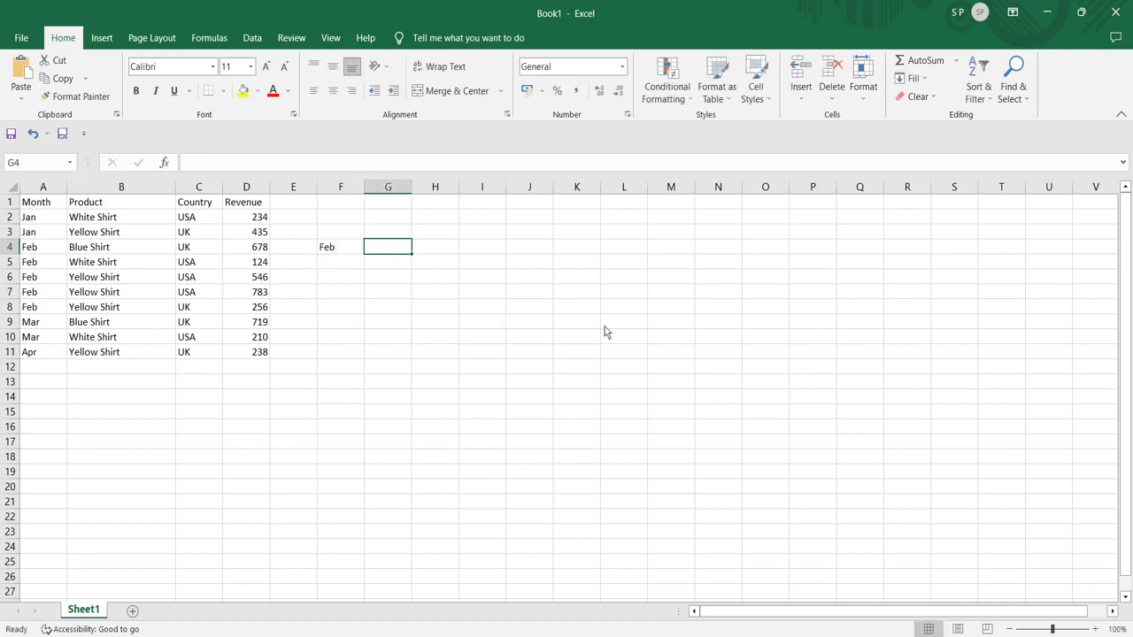
{"action": "type", "text": "=SU"}
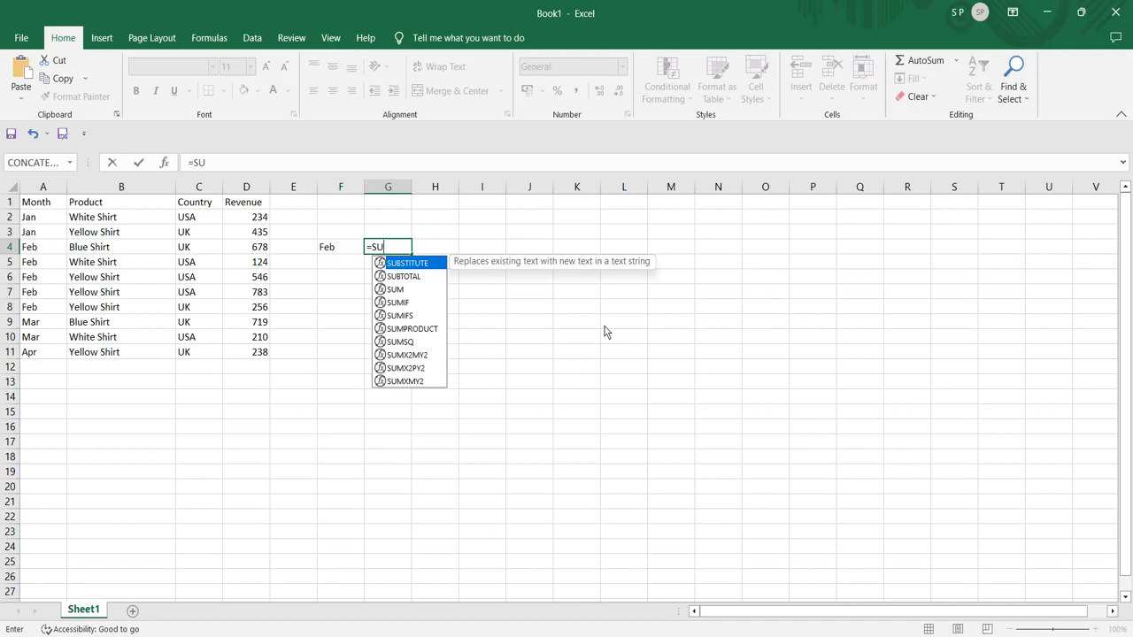
{"action": "type", "text": "MIF"}
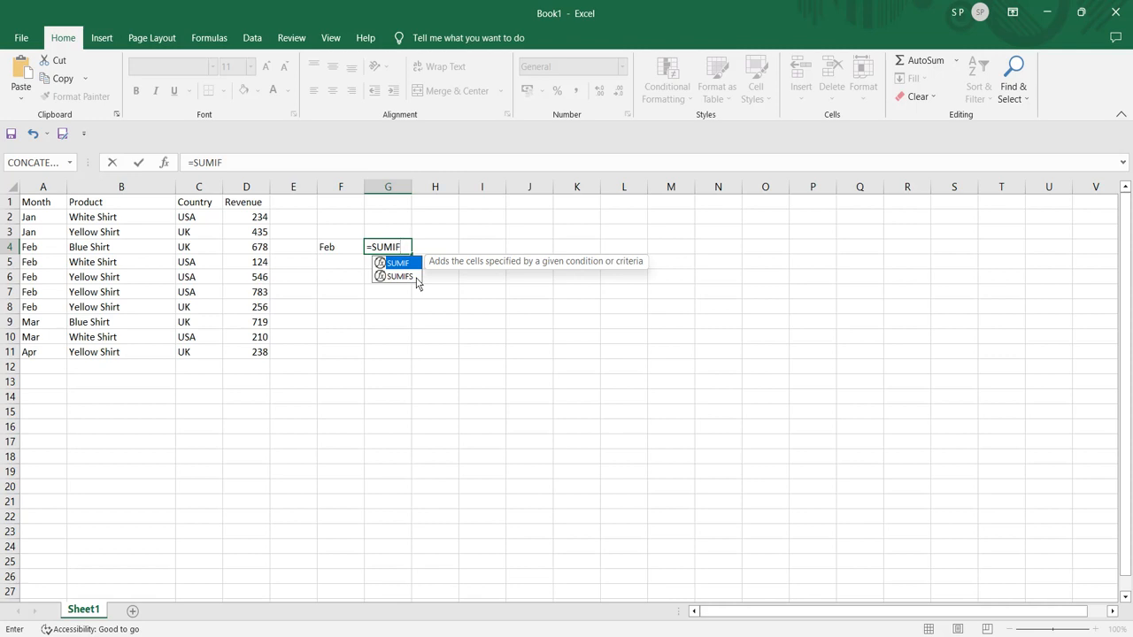
{"action": "type", "text": "S("}
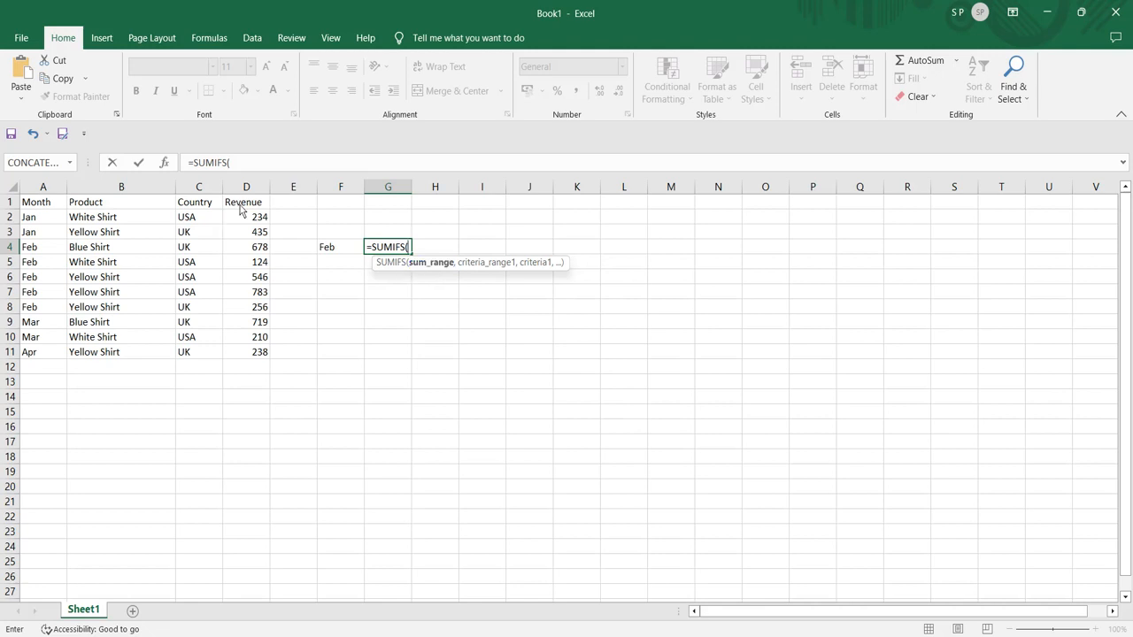
{"action": "left_click_drag", "start_coordinate": [252, 208], "coordinate": [257, 356]}
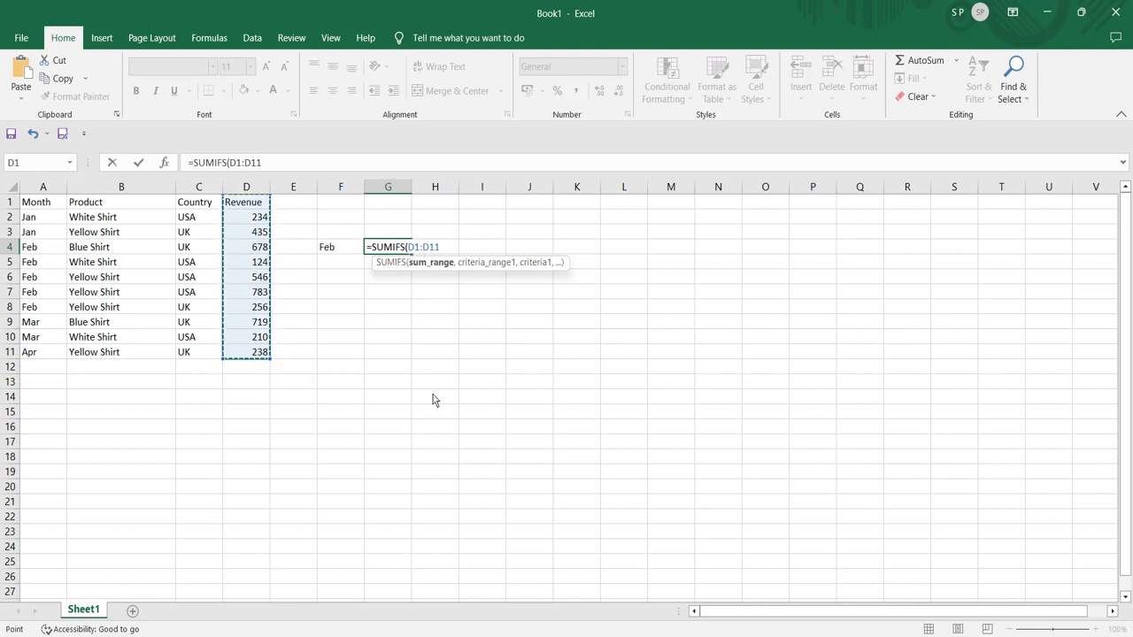
{"action": "type", "text": ","}
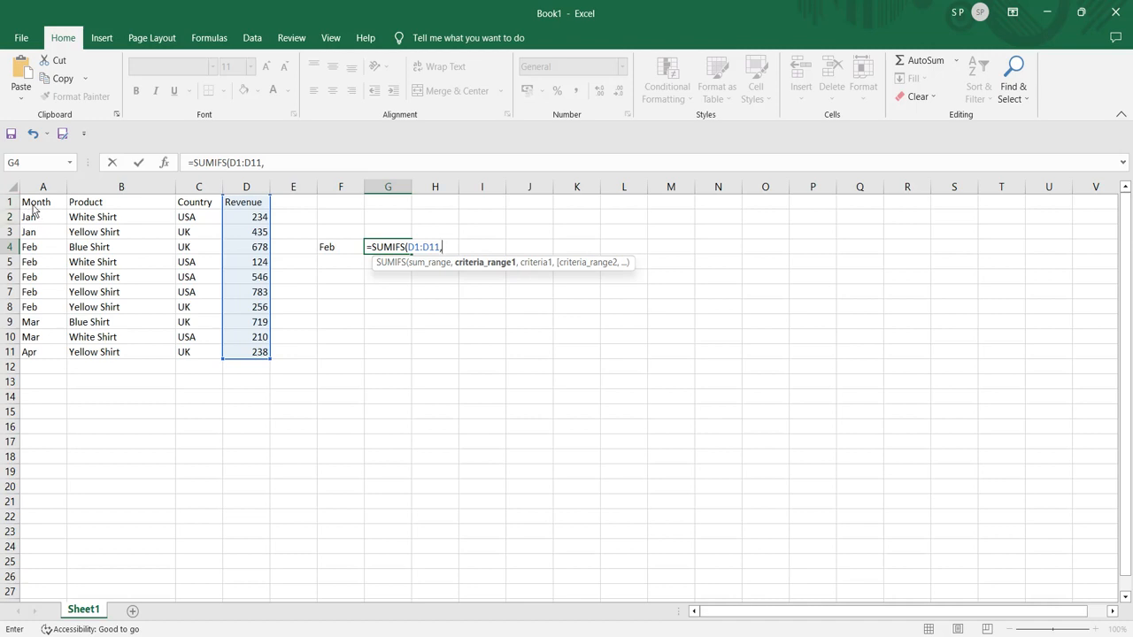
{"action": "left_click_drag", "start_coordinate": [35, 207], "coordinate": [48, 356]}
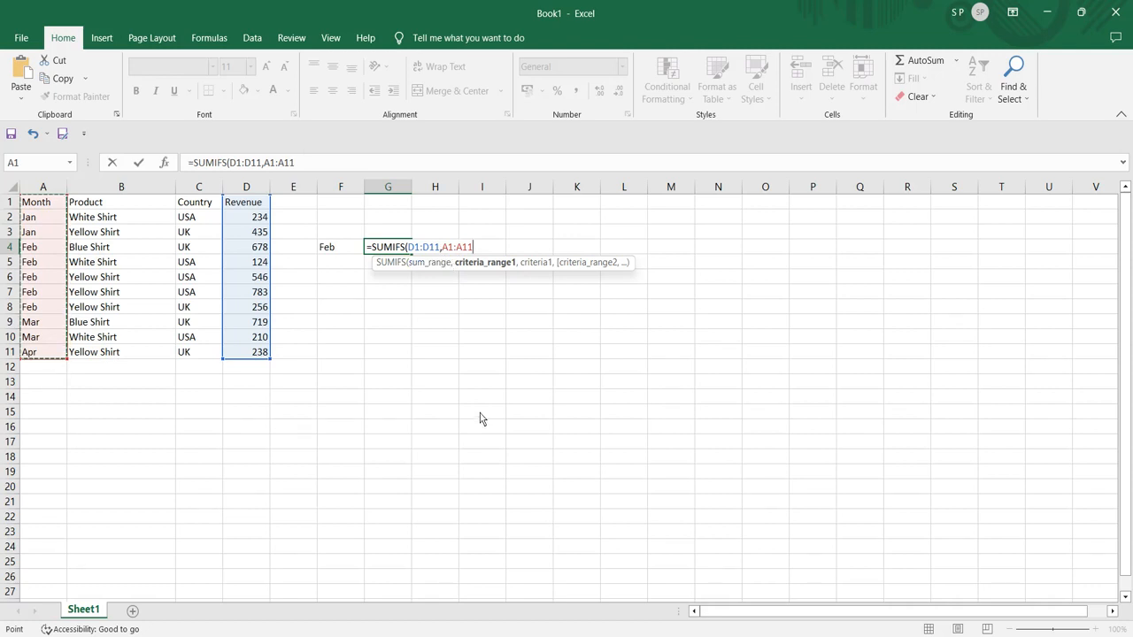
{"action": "type", "text": ","}
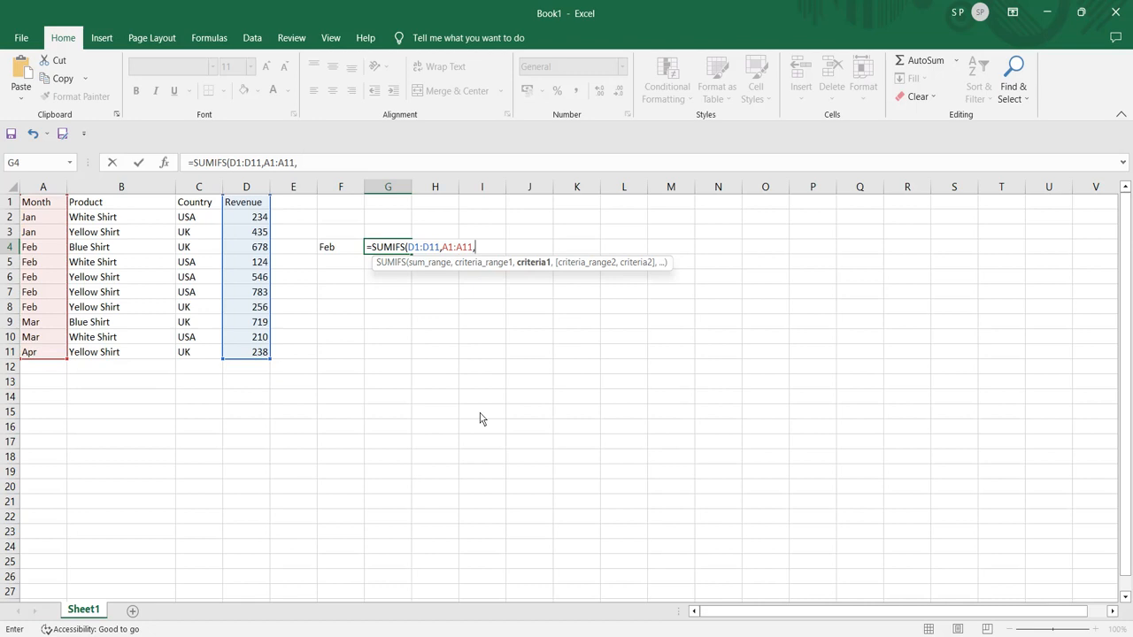
{"action": "left_click", "coordinate": [339, 252]}
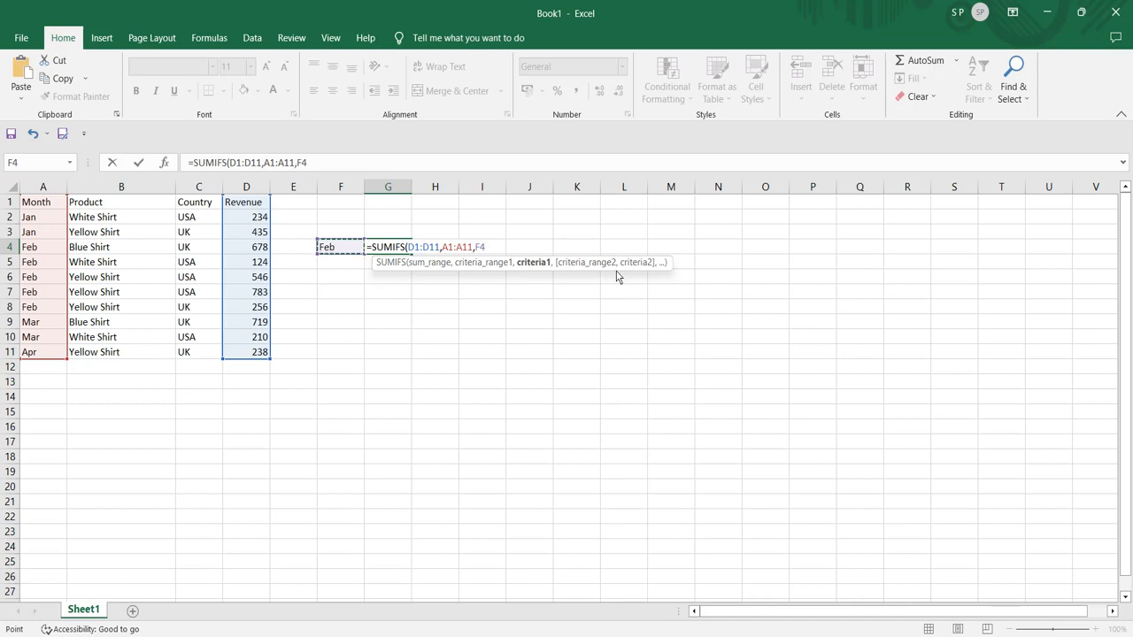
{"action": "type", "text": ",,,,,,,,,"}
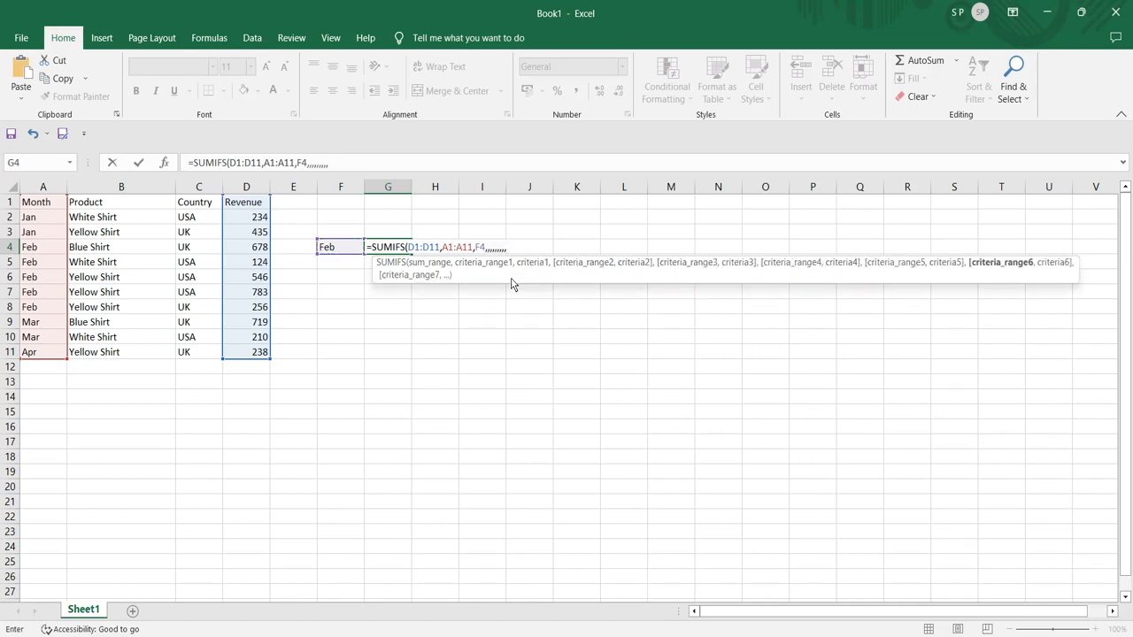
{"action": "key", "text": "BackSpace"}
{"action": "key", "text": "BackSpace"}
{"action": "key", "text": "BackSpace"}
{"action": "key", "text": "BackSpace"}
{"action": "key", "text": "BackSpace"}
{"action": "key", "text": "BackSpace"}
{"action": "key", "text": "BackSpace"}
{"action": "key", "text": "BackSpace"}
{"action": "key", "text": "BackSpace"}
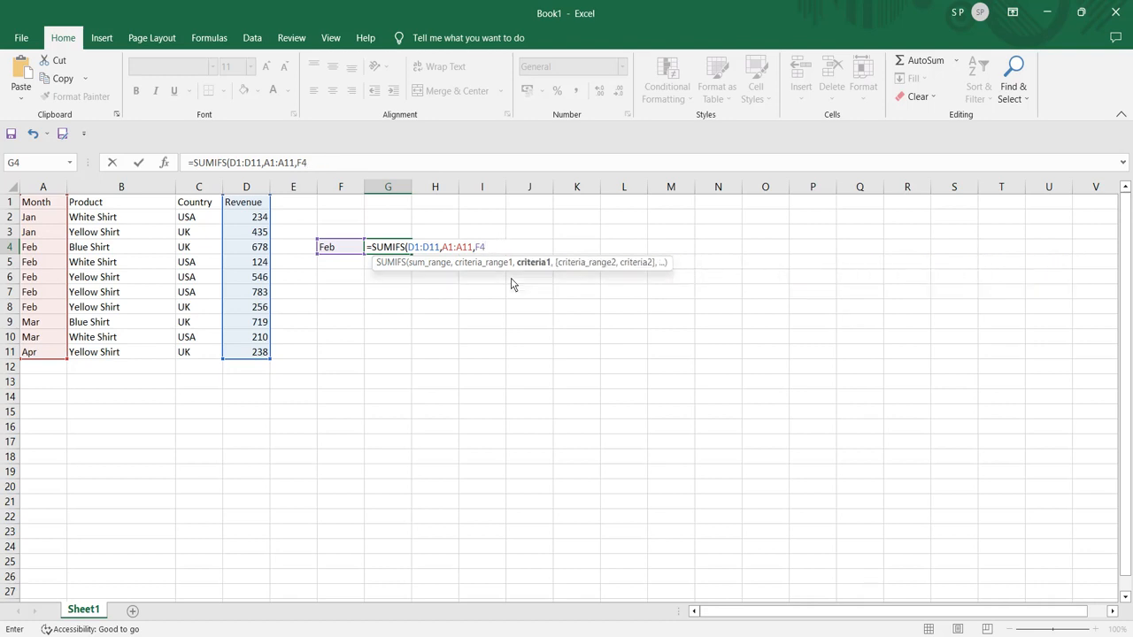
- Complete the formula =SUMIFS(D1:D11,A1:A11,F4) in G4 and compare its result with the February rows A4:D8
{"action": "type", "text": ")"}
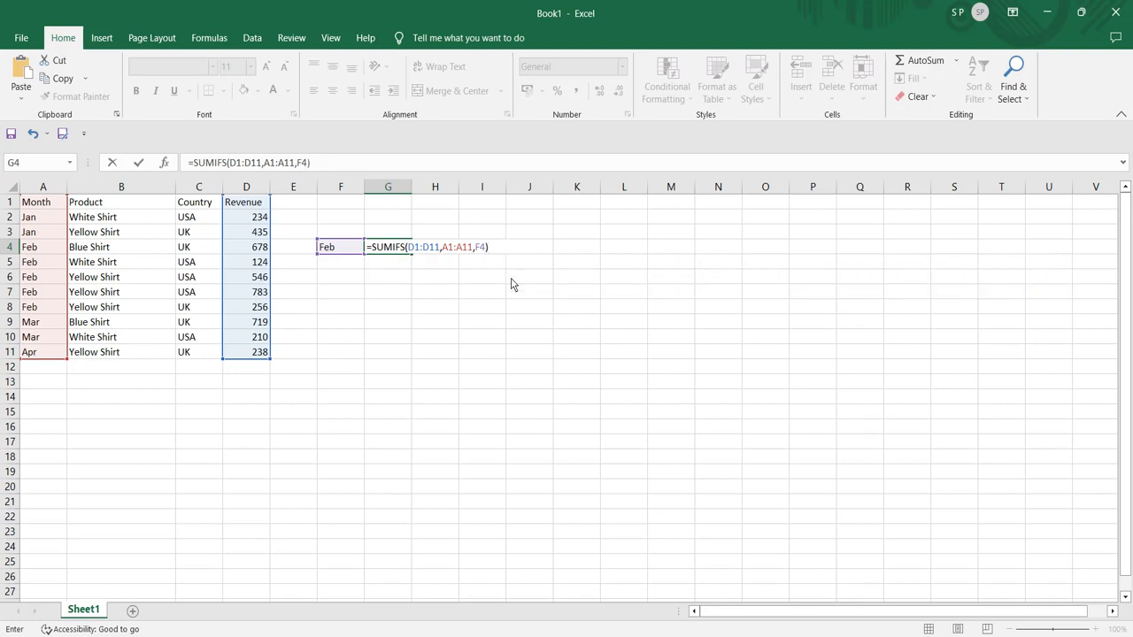
{"action": "key", "text": "Return"}
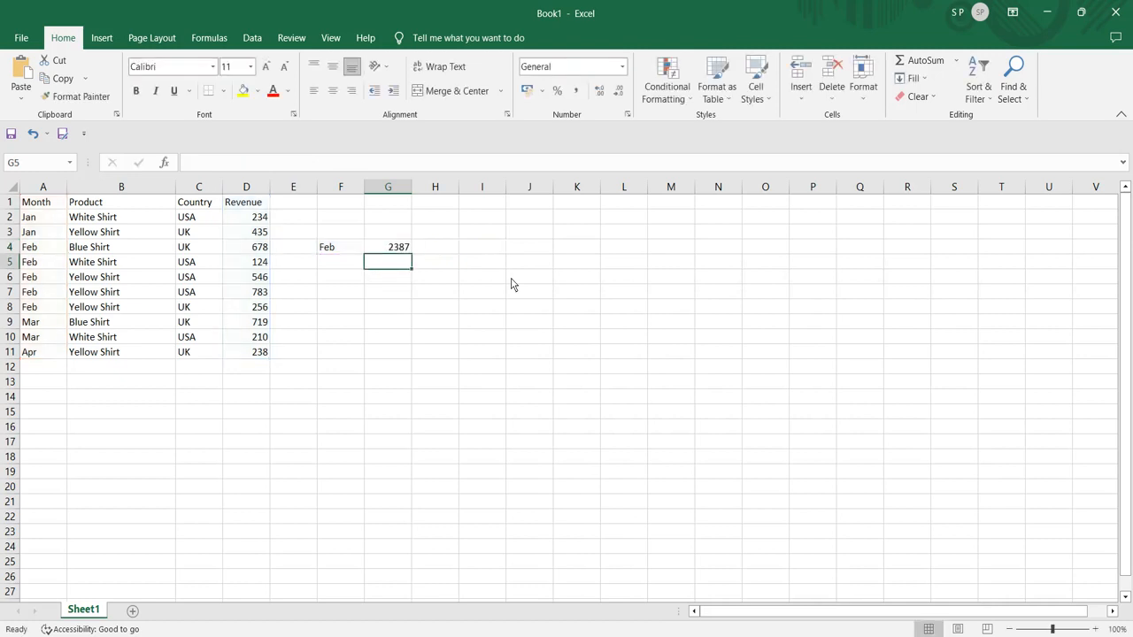
{"action": "left_click", "coordinate": [404, 252]}
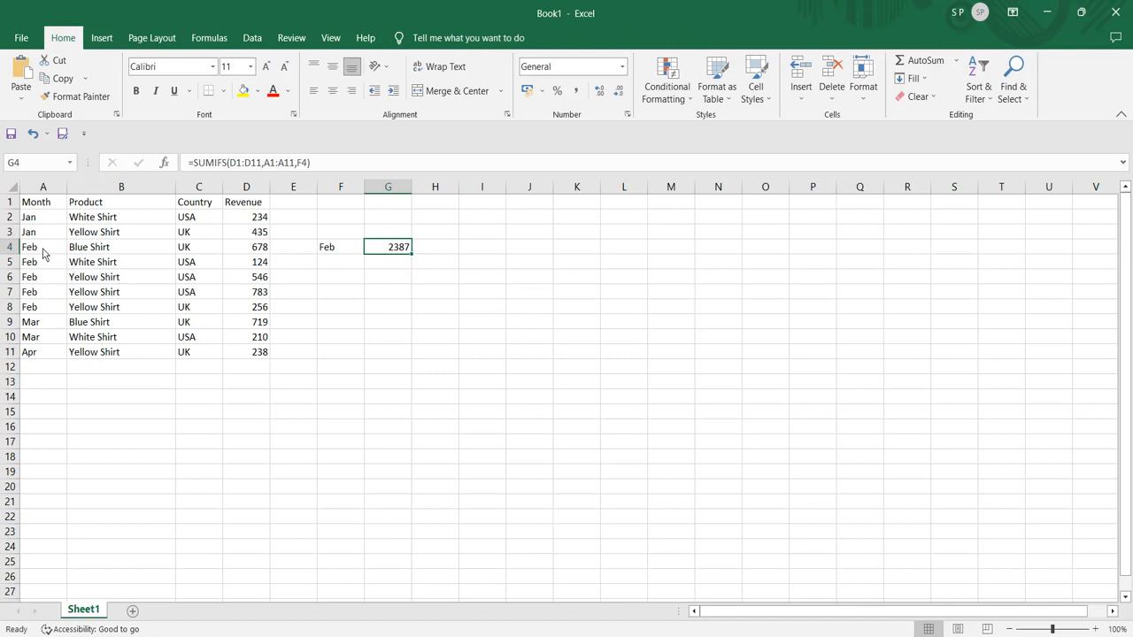
{"action": "left_click_drag", "start_coordinate": [42, 254], "coordinate": [246, 306]}
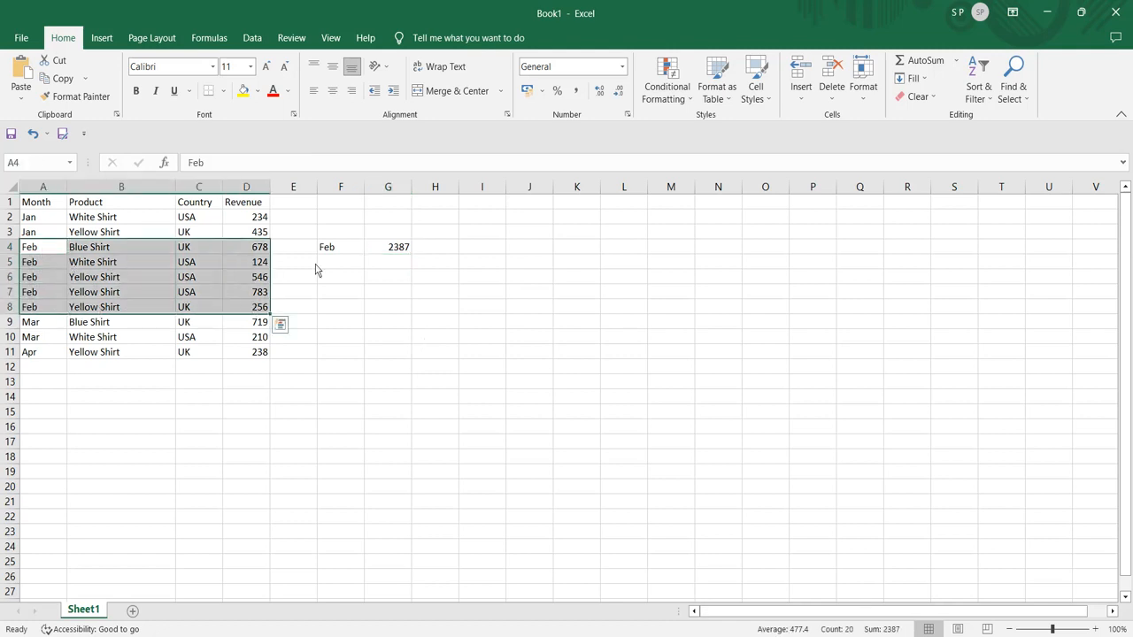
{"action": "left_click", "coordinate": [392, 252]}
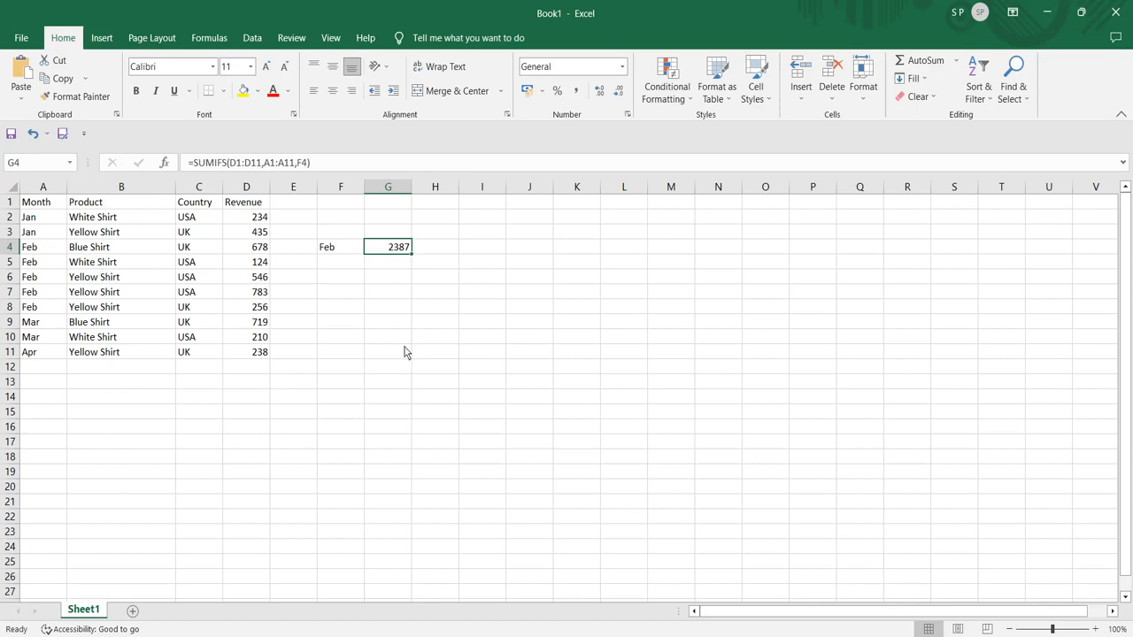
{"action": "left_click", "coordinate": [331, 281]}
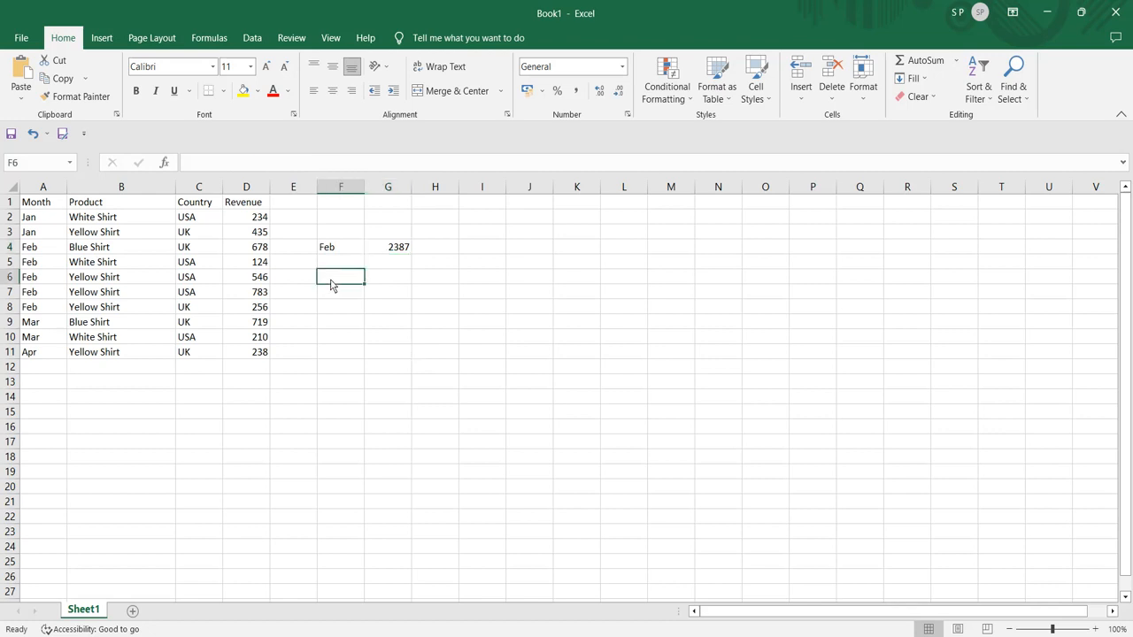
{"action": "left_click", "coordinate": [344, 252]}
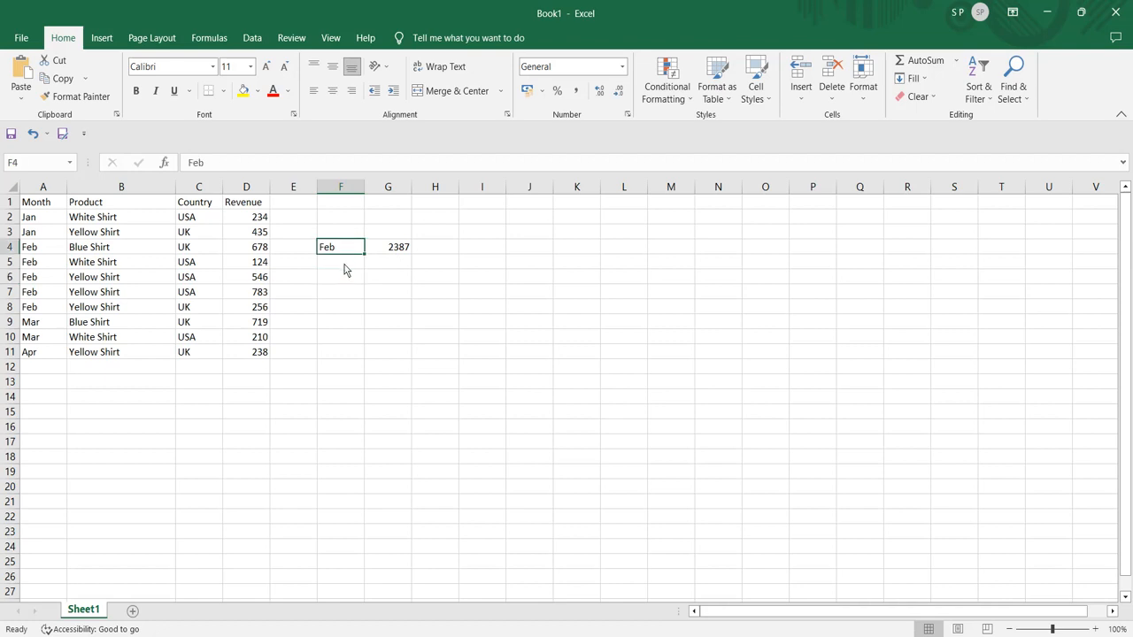
- Enter Yellow Shirt in F5 as the product criterion below the Feb month criterion
{"action": "left_click", "coordinate": [344, 268]}
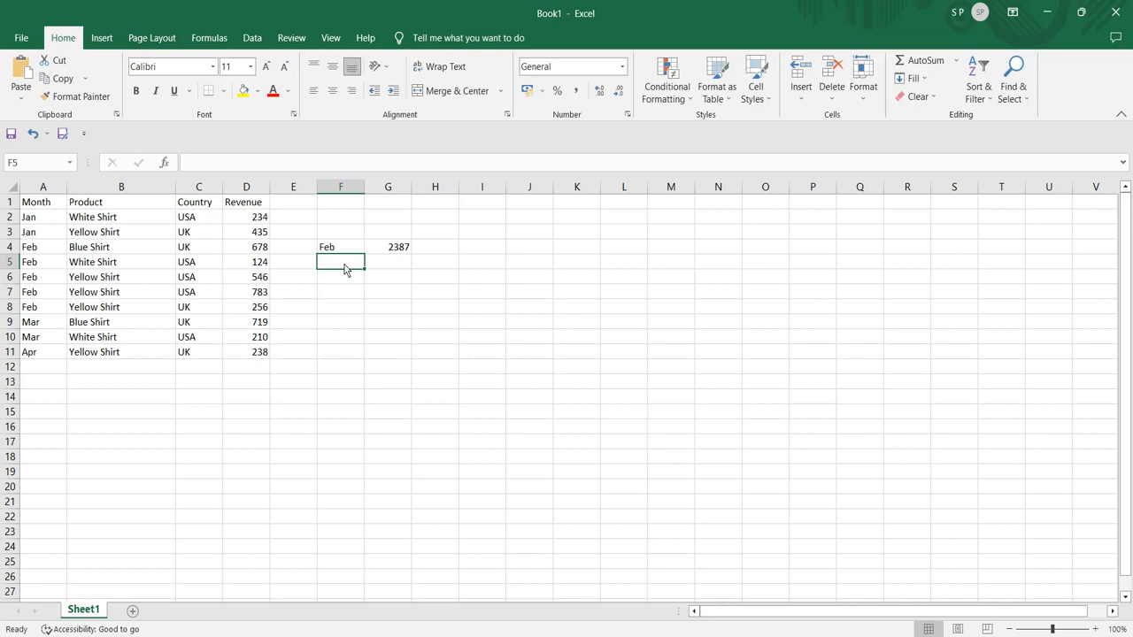
{"action": "type", "text": "Yellow"}
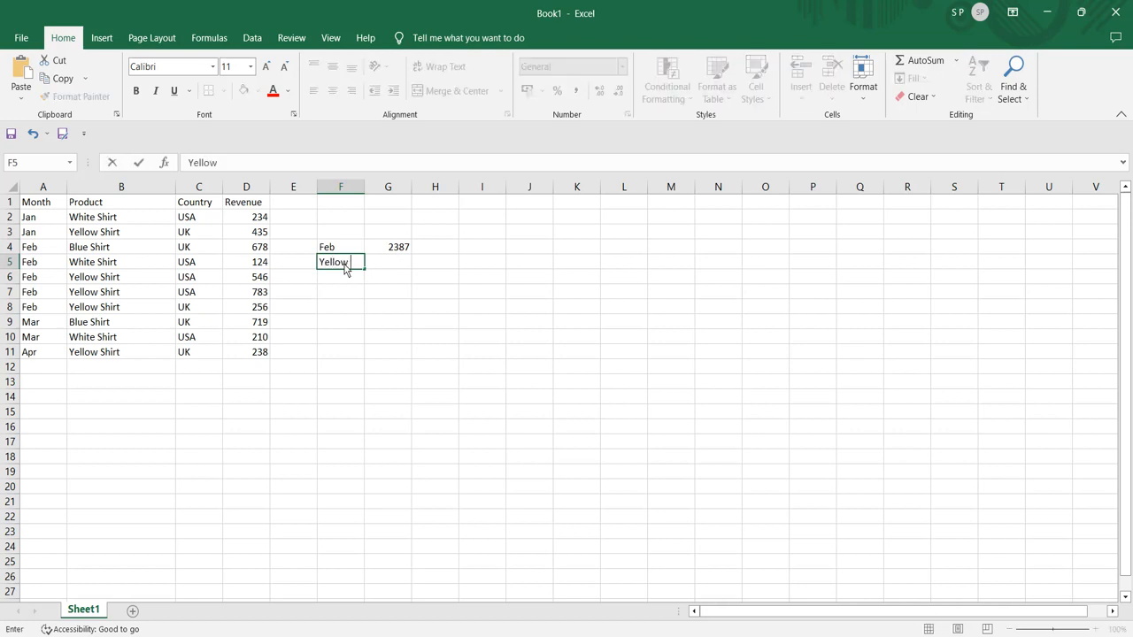
{"action": "type", "text": " Shirt"}
{"action": "key", "text": "Tab"}
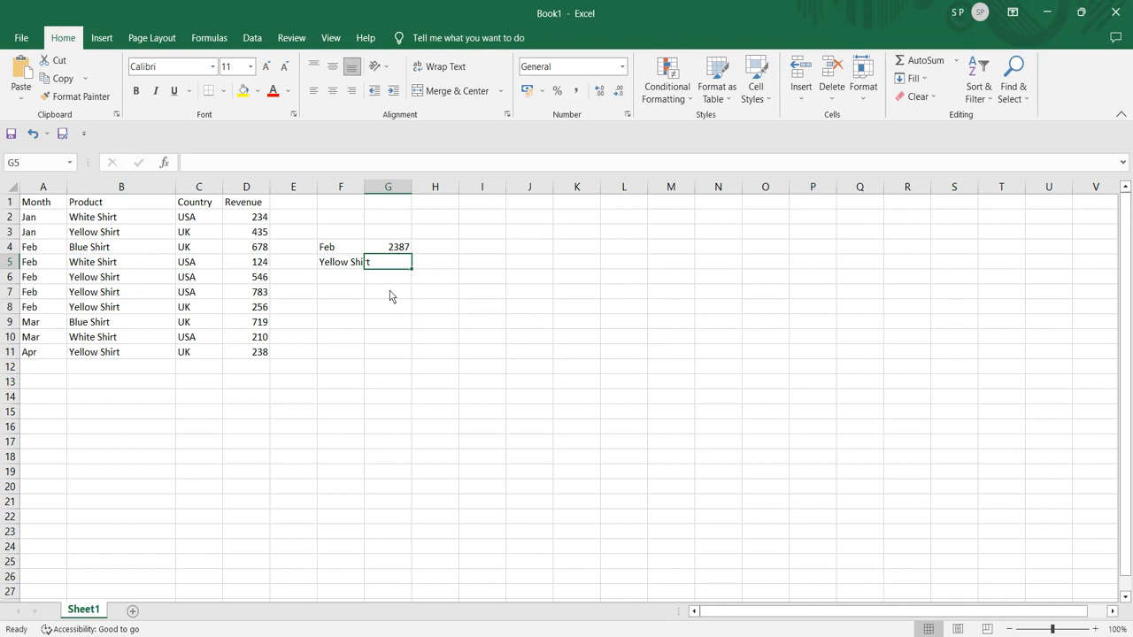
- Begin a SUMIFS formula in G5 with sum range D1:D11, criteria range A1:A11 and month criterion F4
{"action": "type", "text": "=S"}
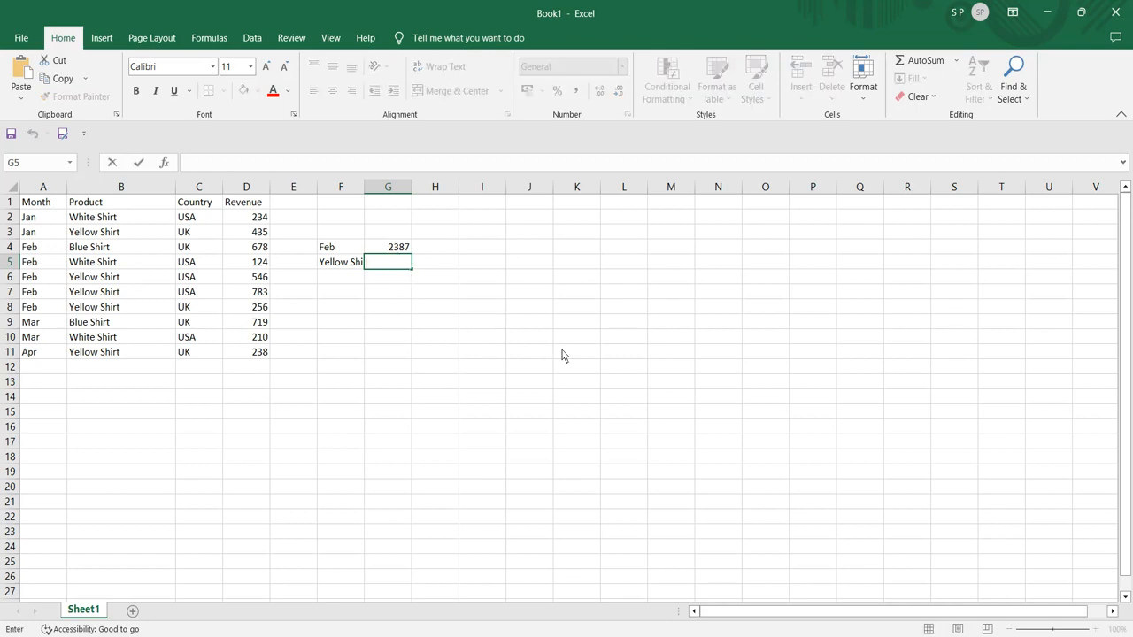
{"action": "type", "text": "UMIFS("}
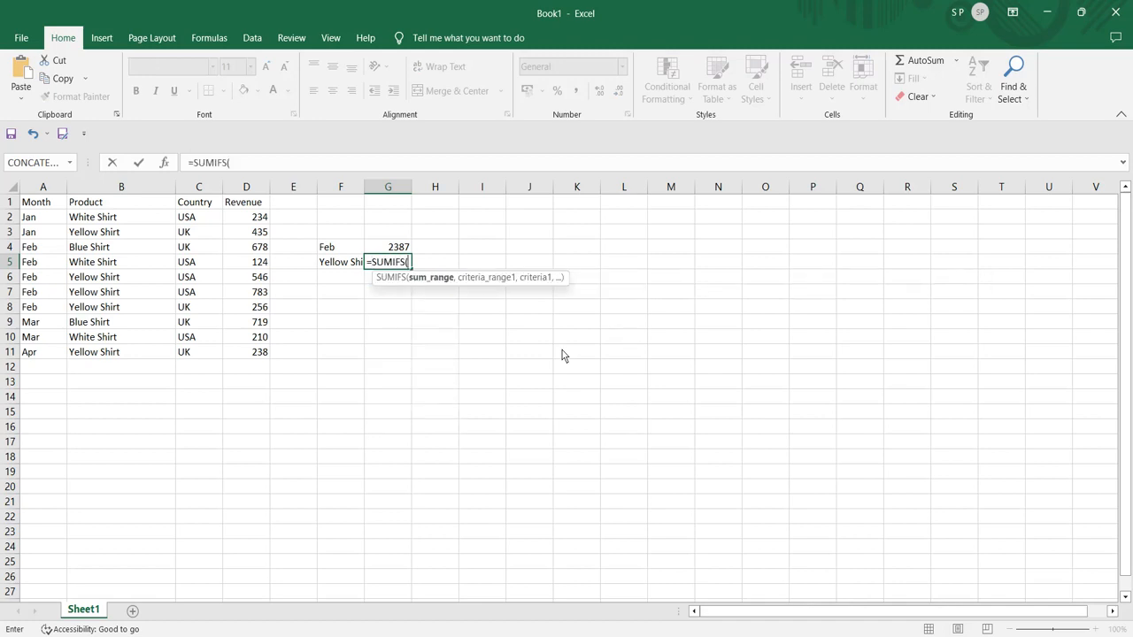
{"action": "left_click_drag", "start_coordinate": [246, 203], "coordinate": [256, 356]}
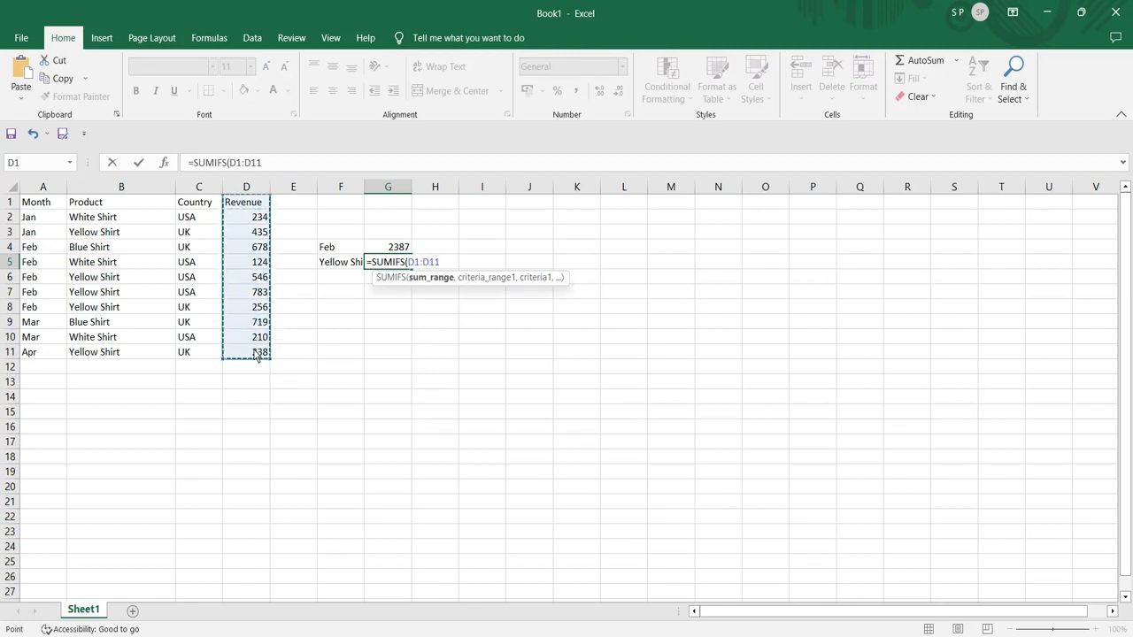
{"action": "type", "text": ","}
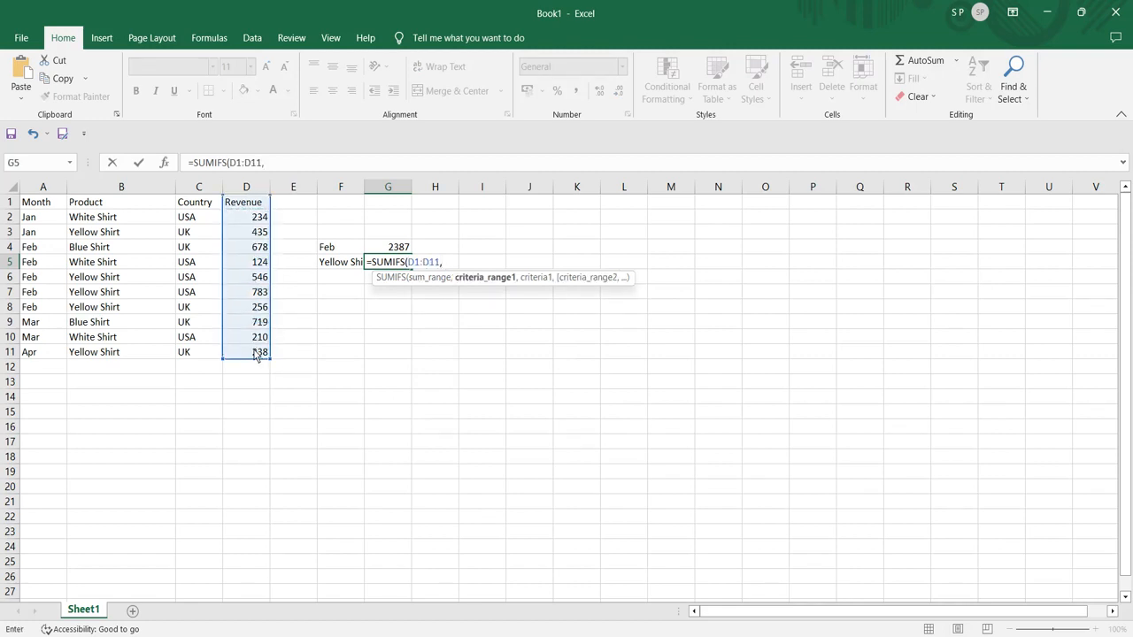
{"action": "left_click_drag", "start_coordinate": [47, 209], "coordinate": [47, 360]}
{"action": "type", "text": ","}
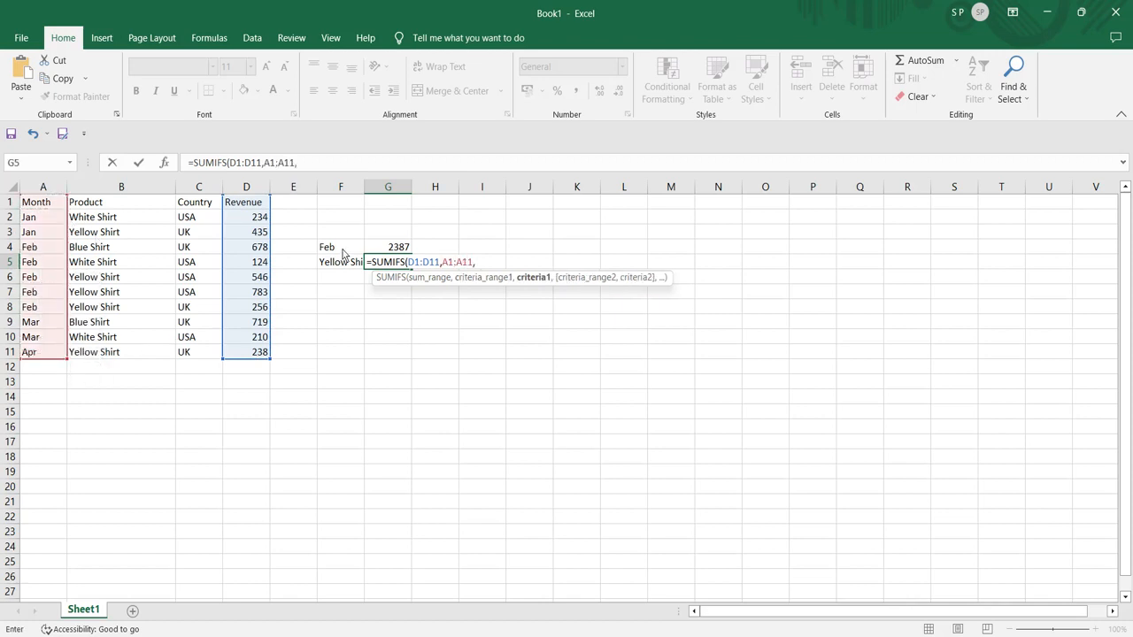
{"action": "left_click", "coordinate": [343, 253]}
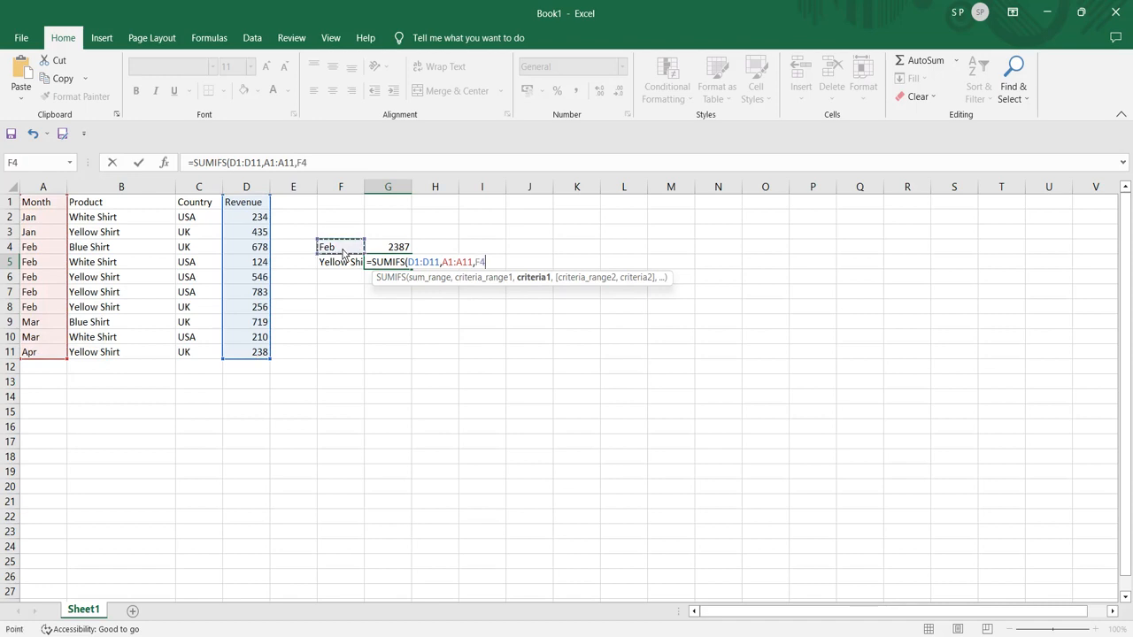
- Add product range B1:B11 with criterion F5 and complete G5 as =SUMIFS(D1:D11,A1:A11,F4,B1:B11,F5)
{"action": "type", "text": ","}
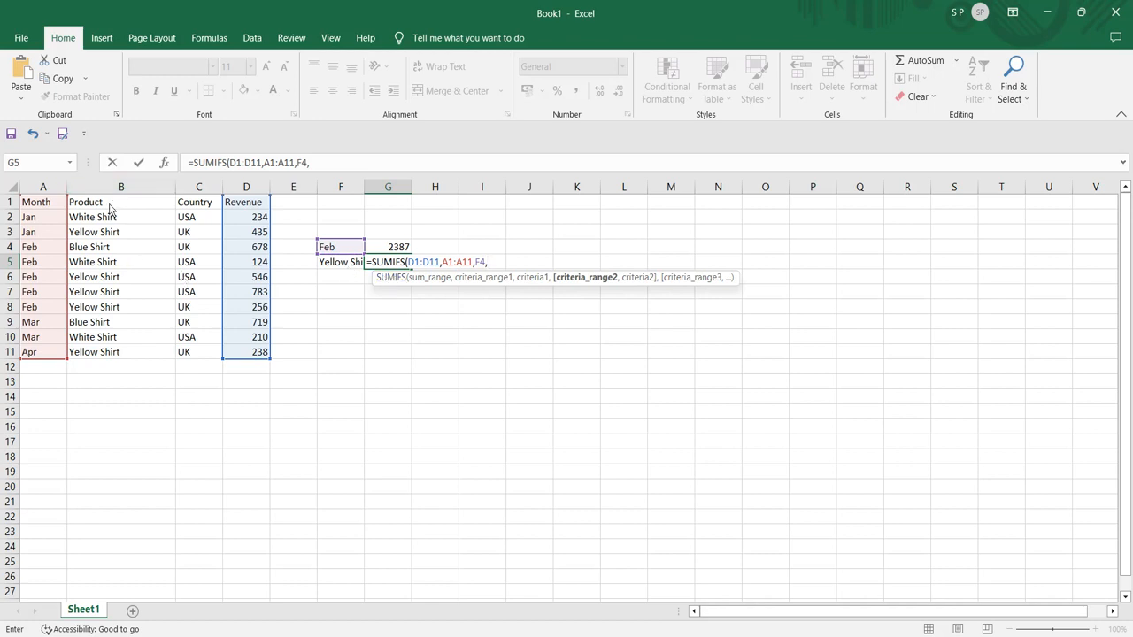
{"action": "left_click_drag", "start_coordinate": [111, 209], "coordinate": [123, 356]}
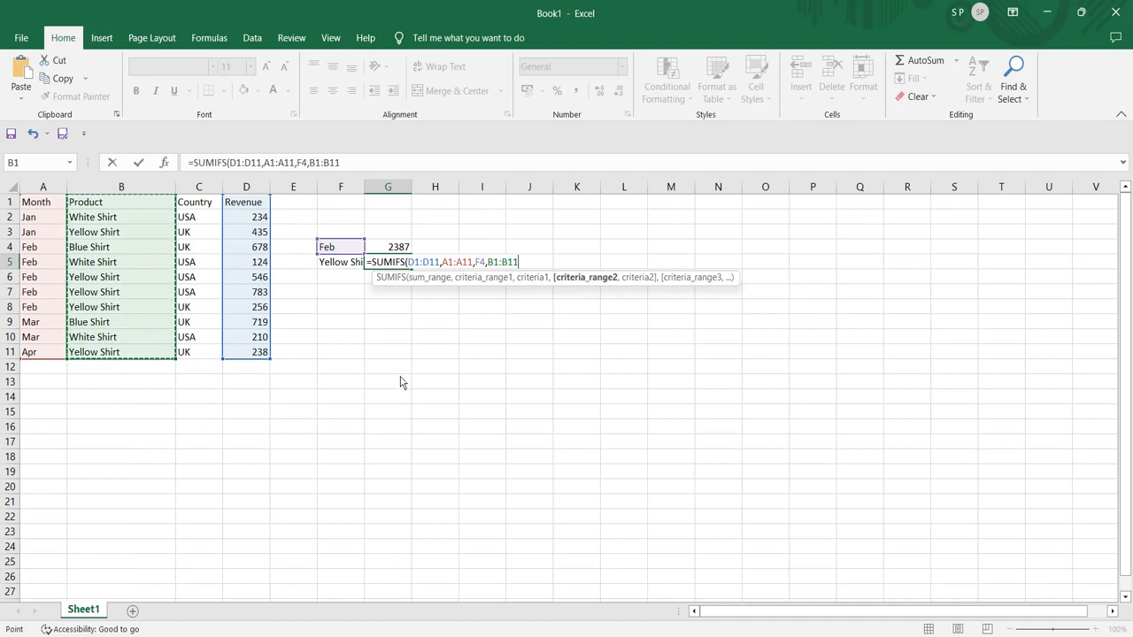
{"action": "type", "text": ","}
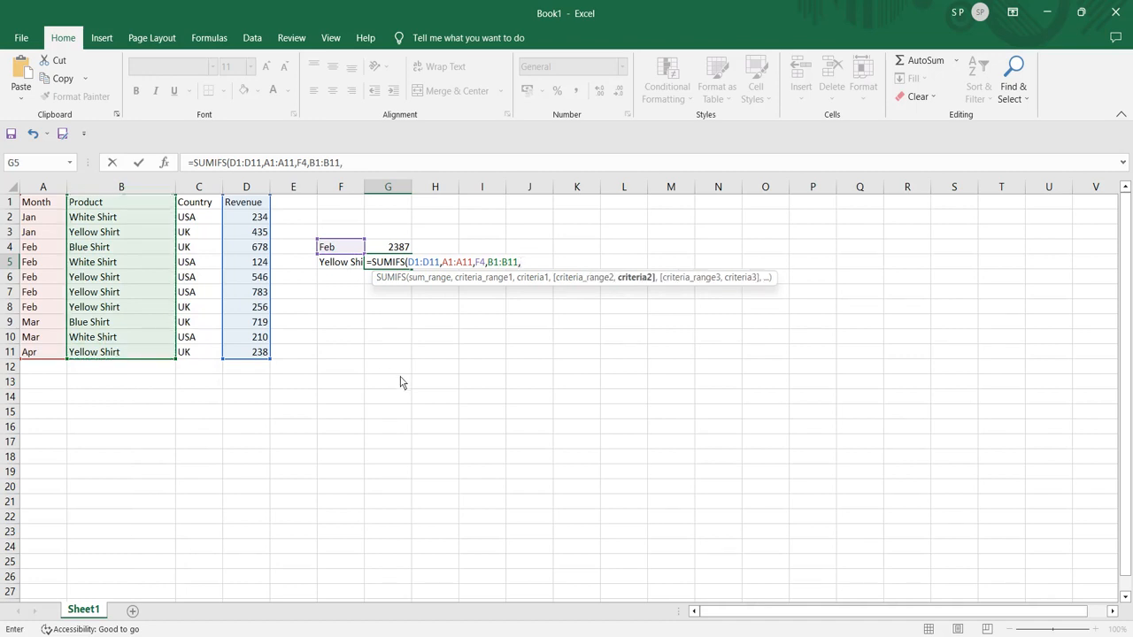
{"action": "left_click", "coordinate": [344, 265]}
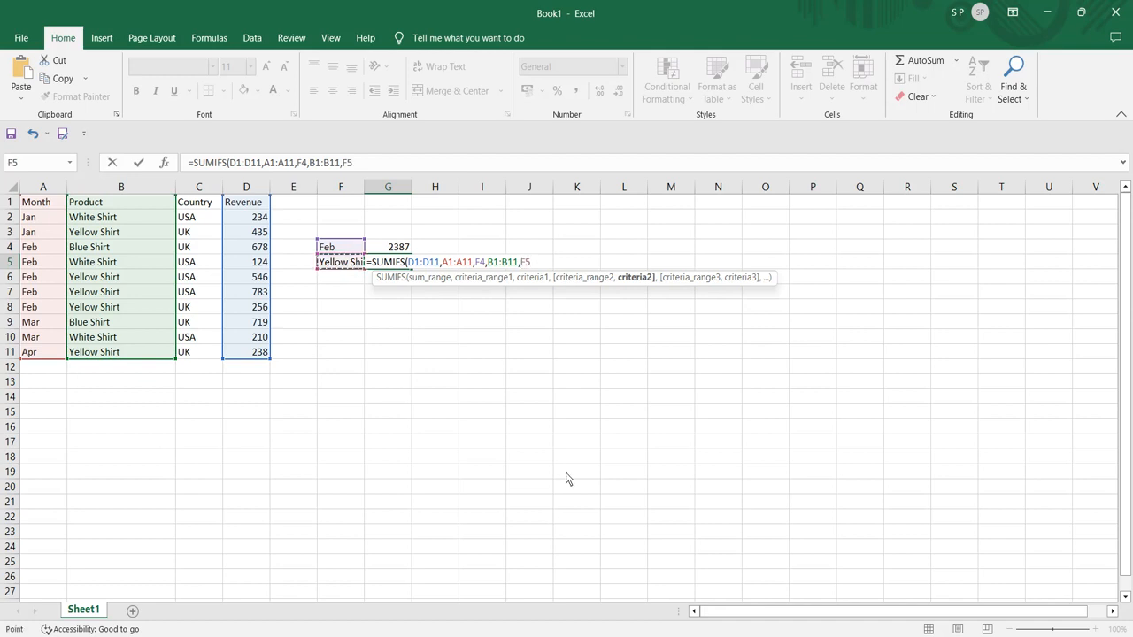
{"action": "type", "text": ")"}
{"action": "key", "text": "Return"}
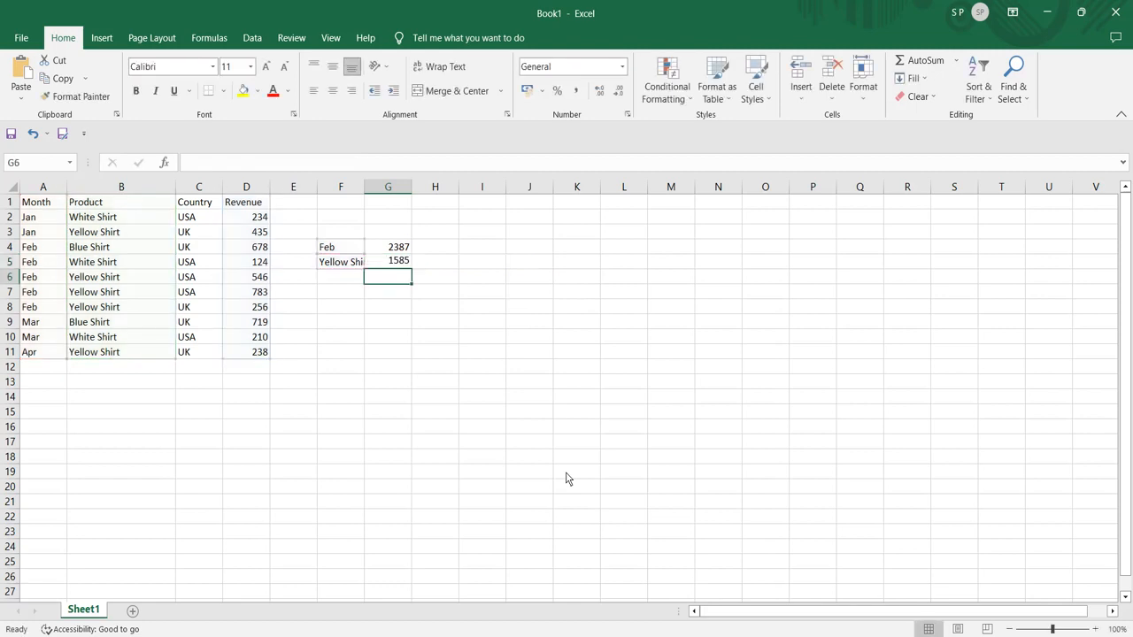
- Compare the G5 result with the February Yellow Shirt rows B6:D8 and review the formula in G4
{"action": "left_click", "coordinate": [388, 265]}
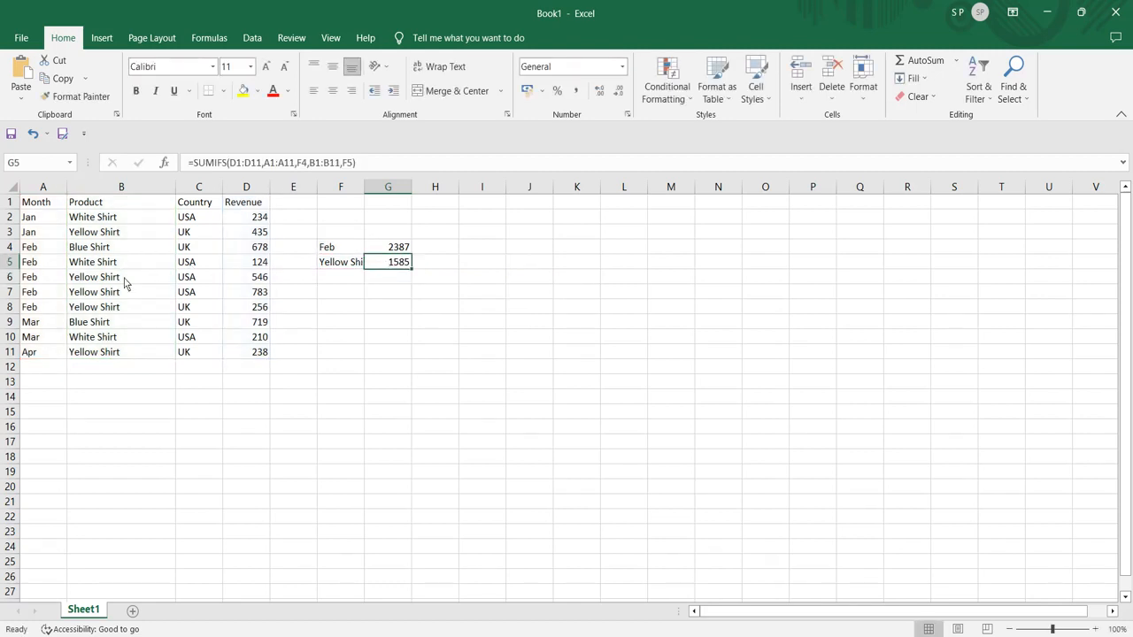
{"action": "left_click", "coordinate": [150, 282]}
{"action": "left_click_drag", "start_coordinate": [149, 280], "coordinate": [258, 308]}
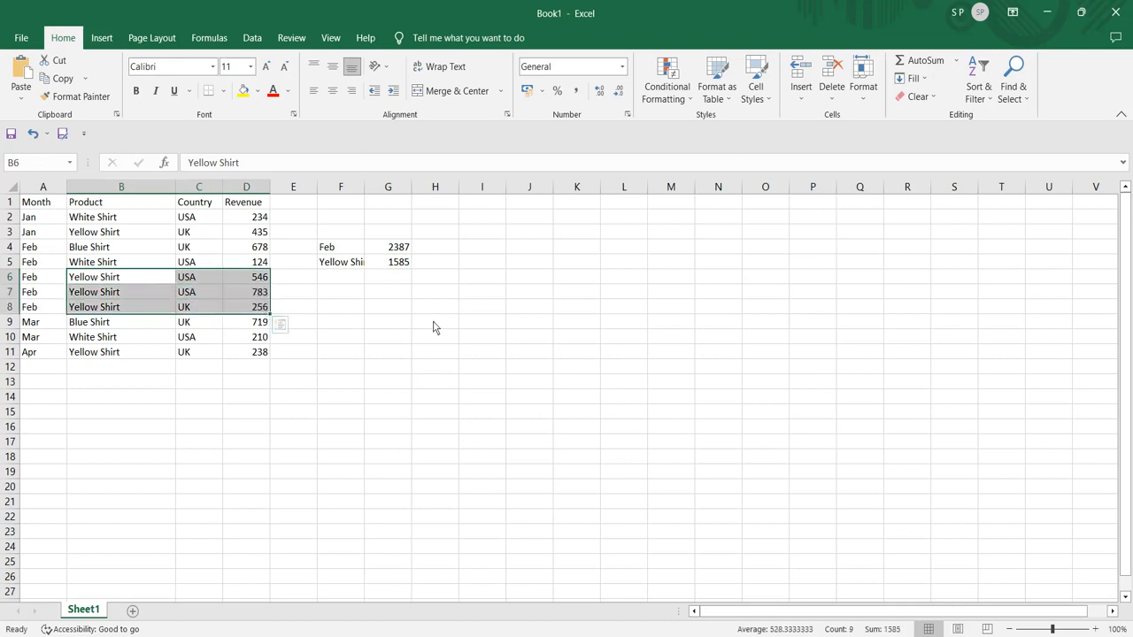
{"action": "left_click", "coordinate": [398, 252]}
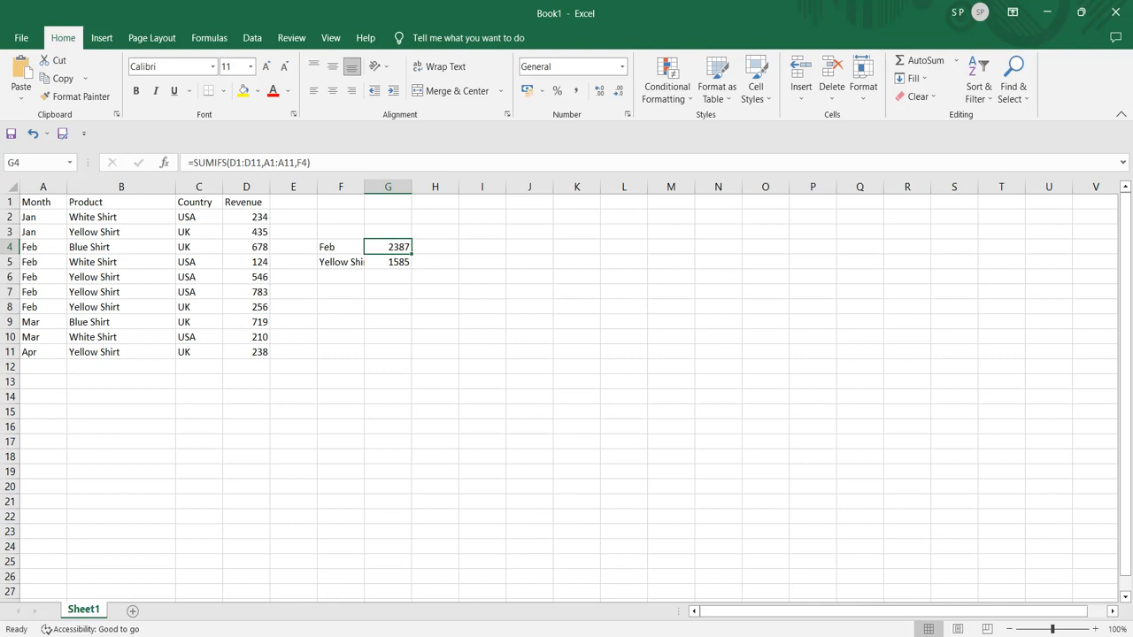
{"action": "left_click", "coordinate": [945, 636]}
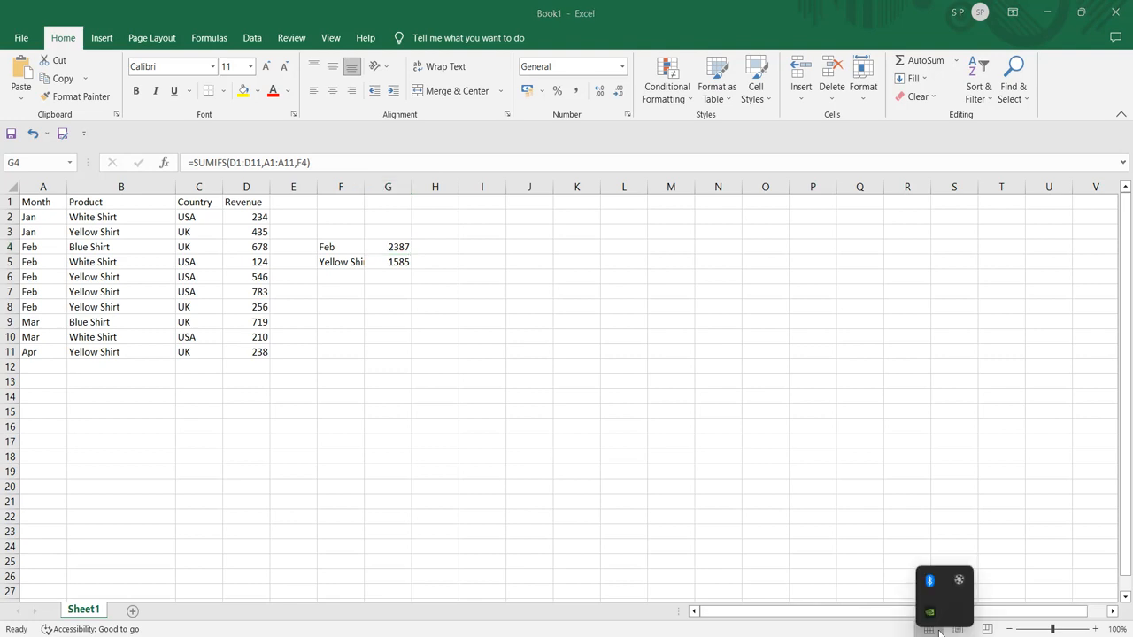
{"action": "left_click", "coordinate": [964, 584]}
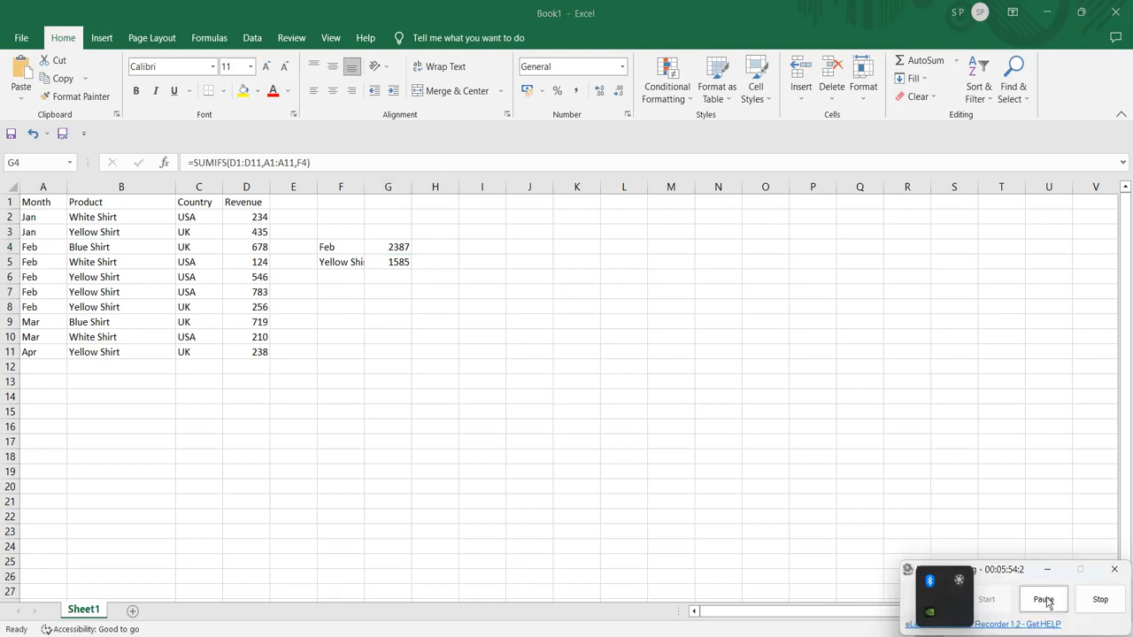
{"action": "left_click", "coordinate": [1099, 602]}
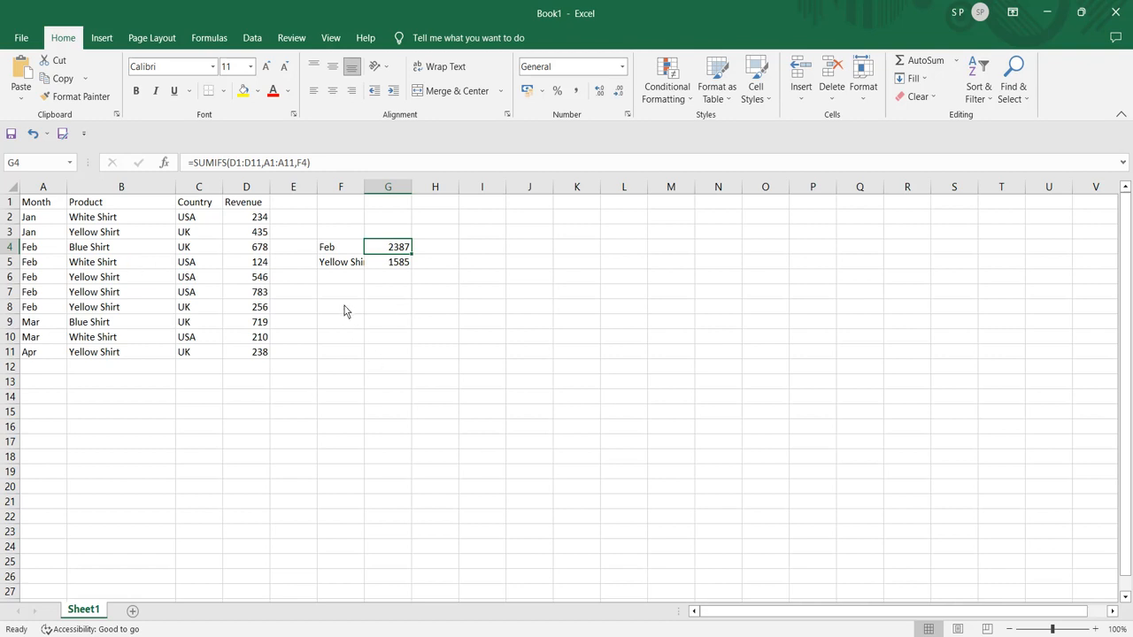
- Enter Feb in F8 and Yellow Shirt in F9, and widen column F to fit the product name
{"action": "left_click", "coordinate": [330, 252]}
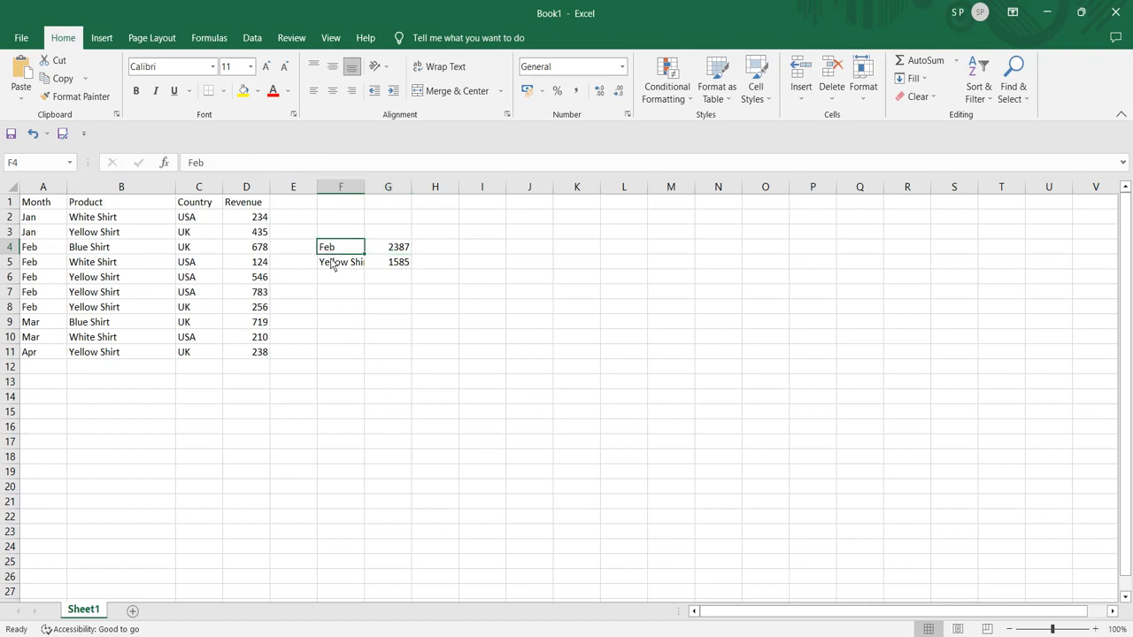
{"action": "left_click", "coordinate": [332, 265]}
{"action": "left_click", "coordinate": [338, 312]}
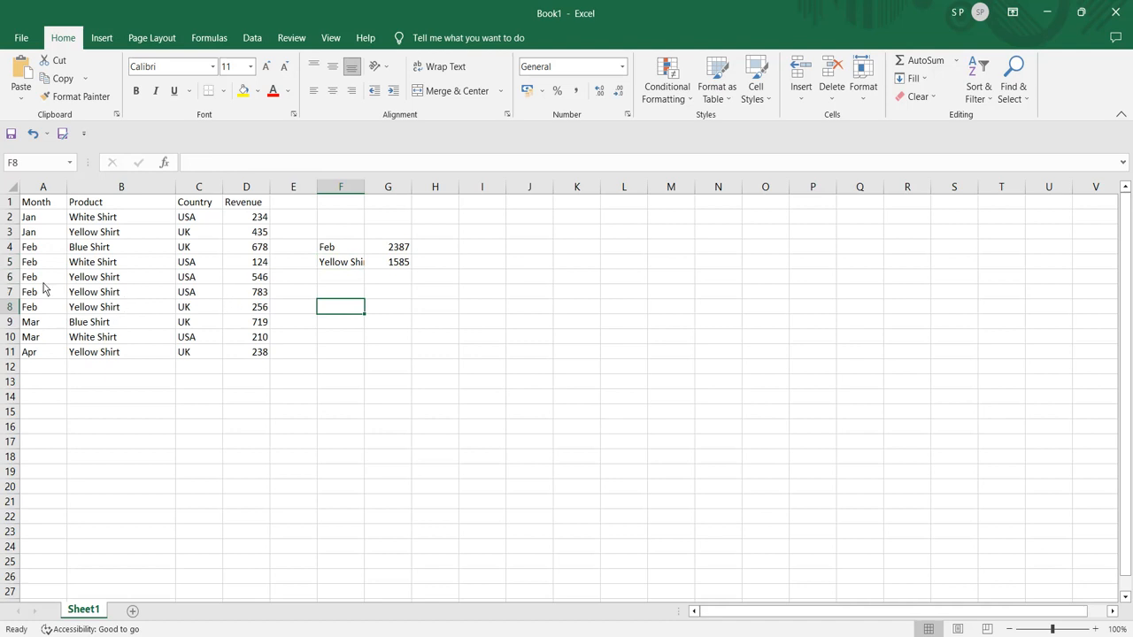
{"action": "type", "text": "Feb"}
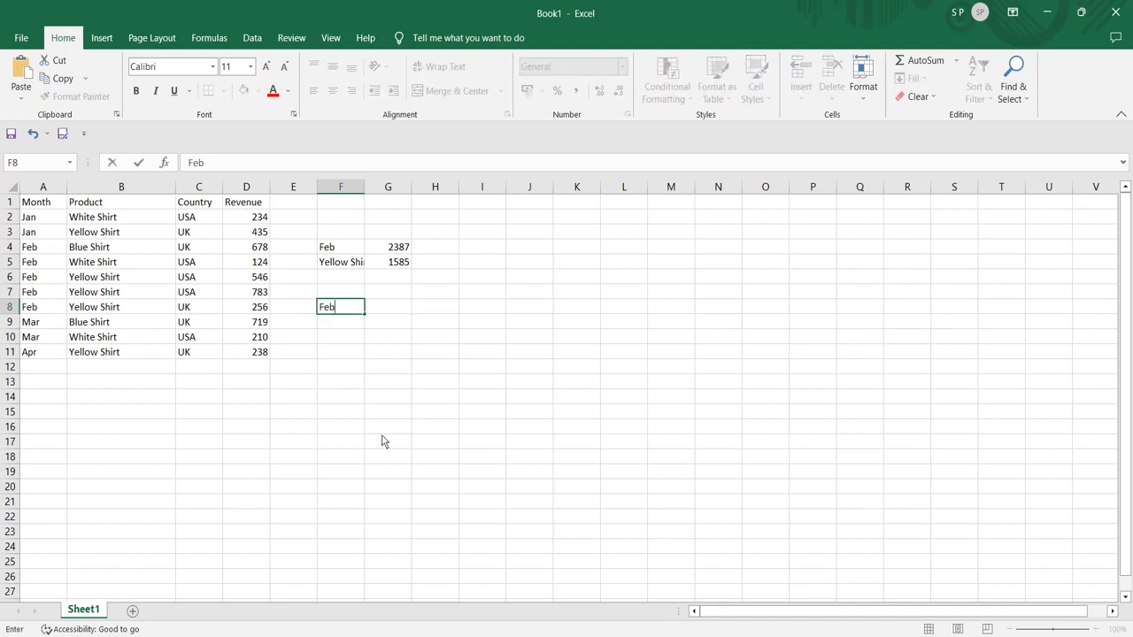
{"action": "key", "text": "Tab"}
{"action": "key", "text": "Down"}
{"action": "key", "text": "Left"}
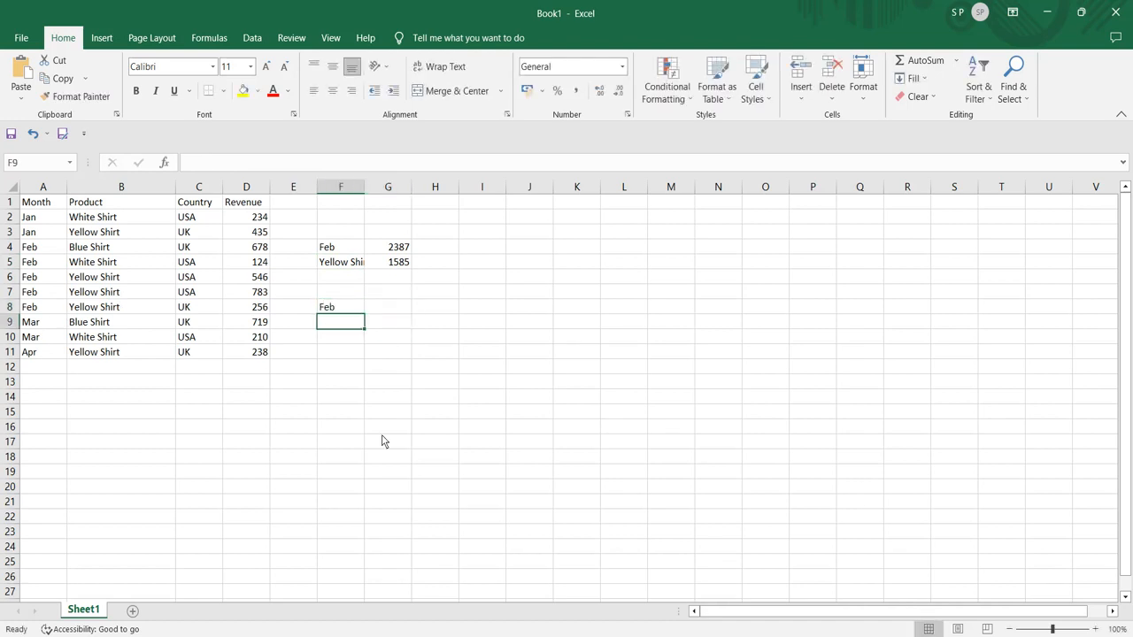
{"action": "type", "text": "Yellow Shirt"}
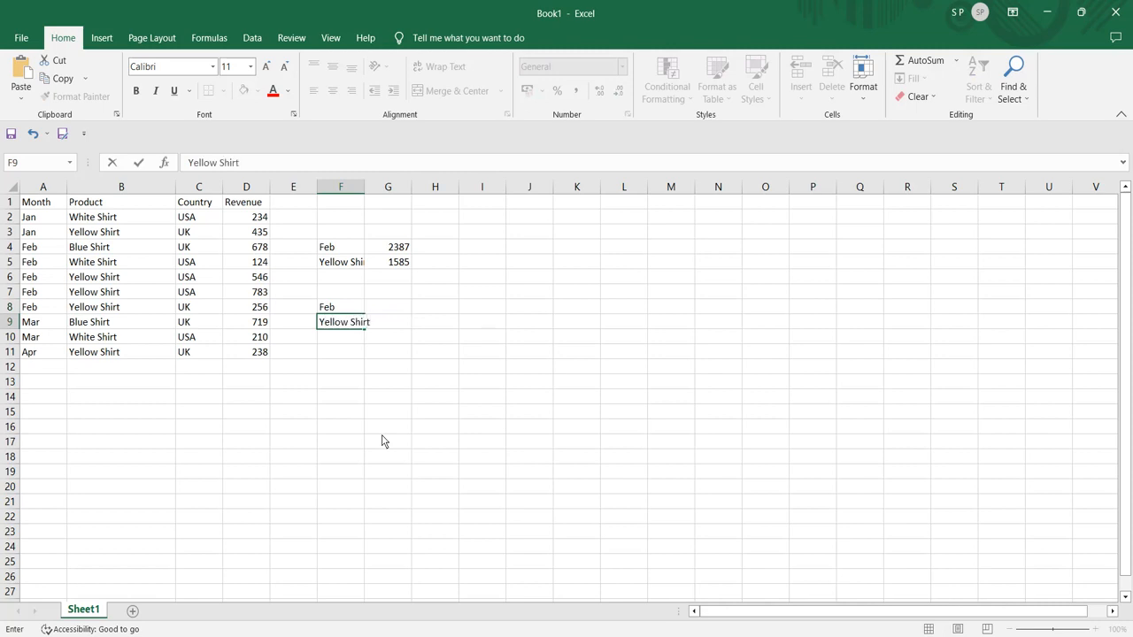
{"action": "key", "text": "Tab"}
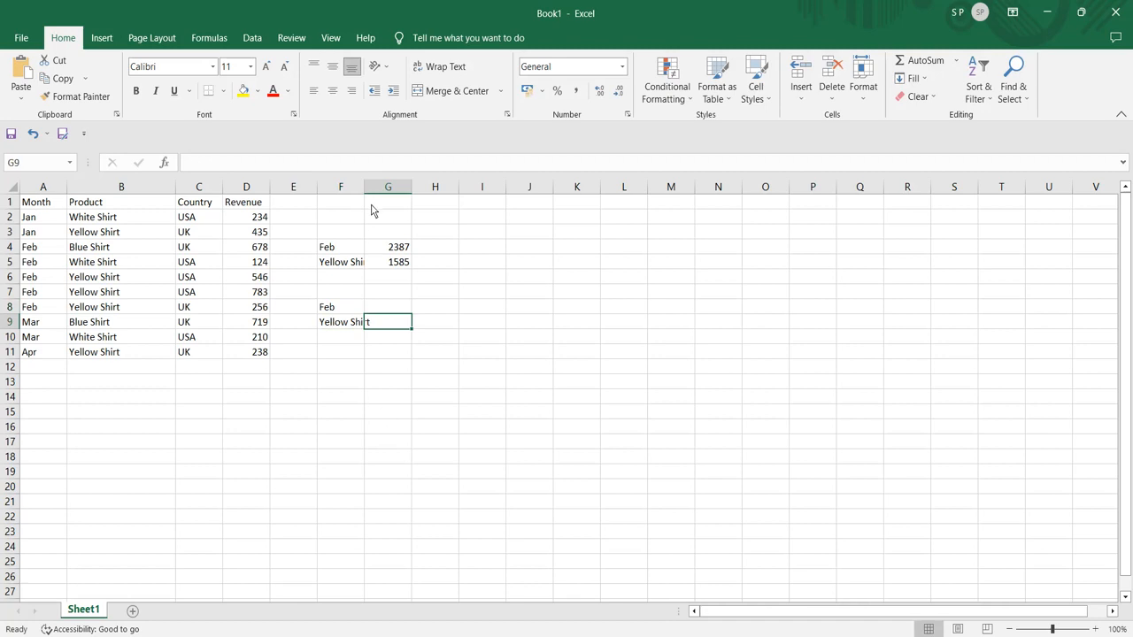
{"action": "left_click_drag", "start_coordinate": [364, 188], "coordinate": [394, 188]}
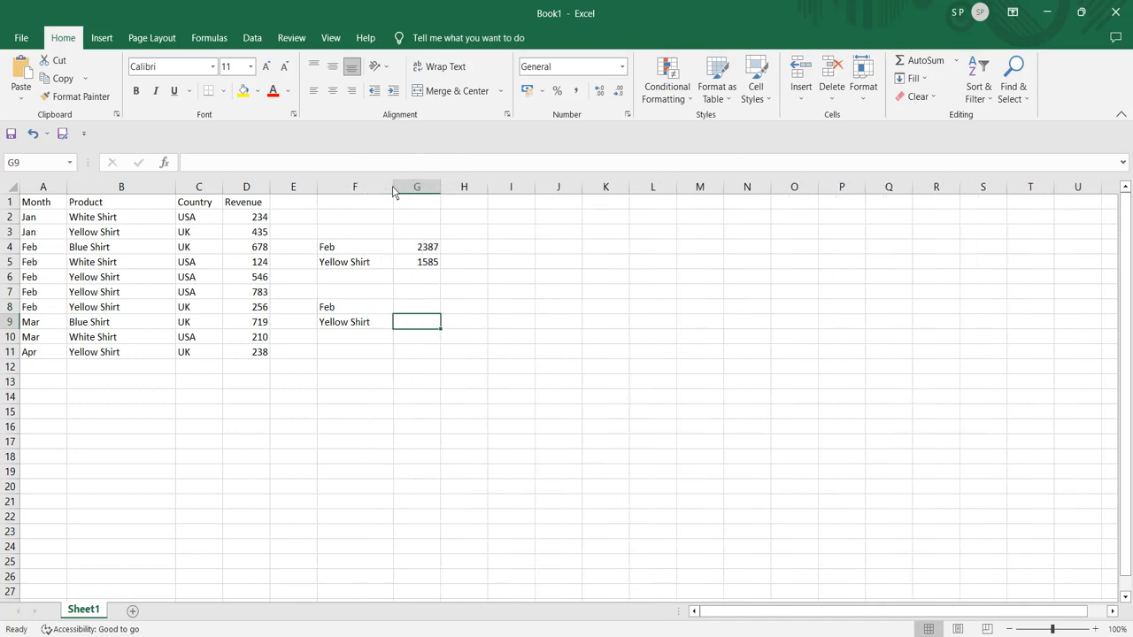
- Begin an AVERAGEIFS formula in G9 with average range D1:D11
{"action": "type", "text": "=AVERAGE"}
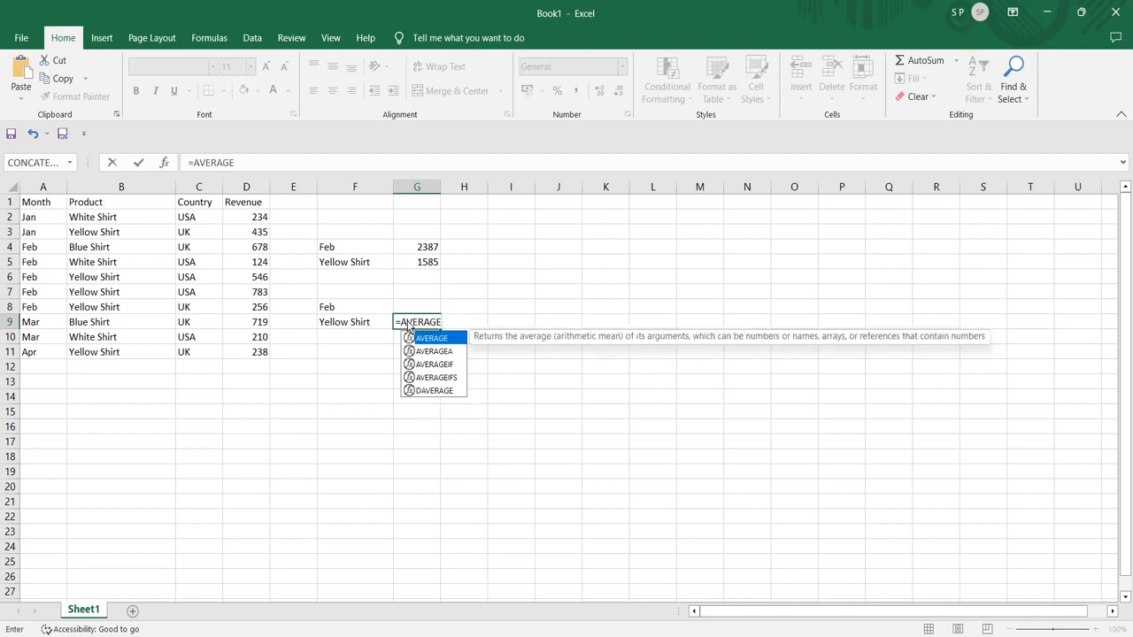
{"action": "type", "text": "IF"}
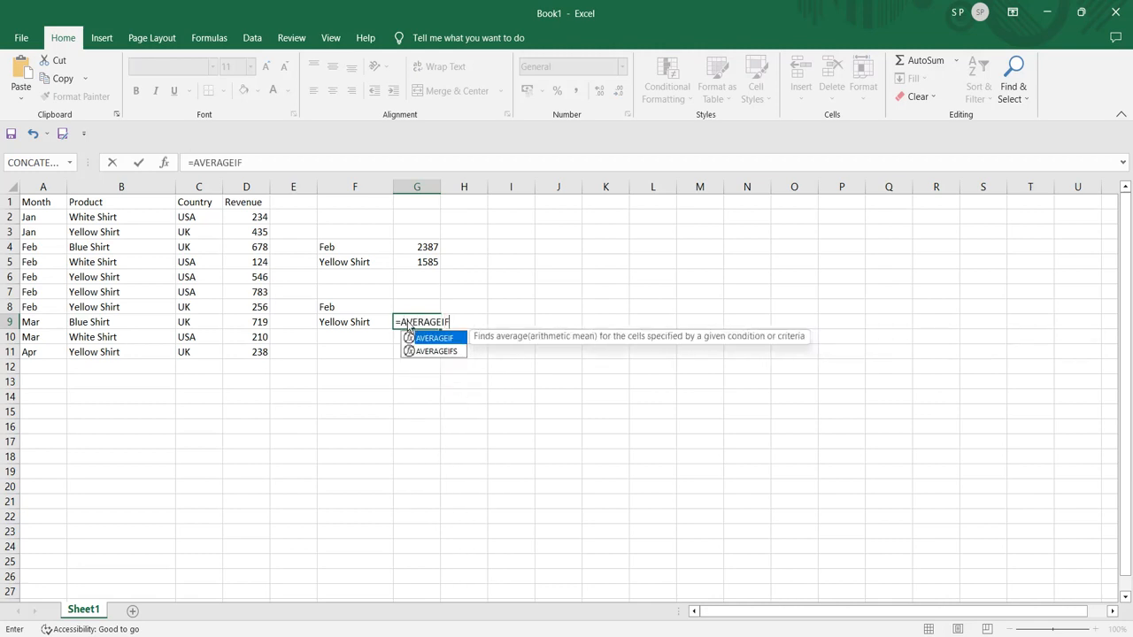
{"action": "type", "text": "S("}
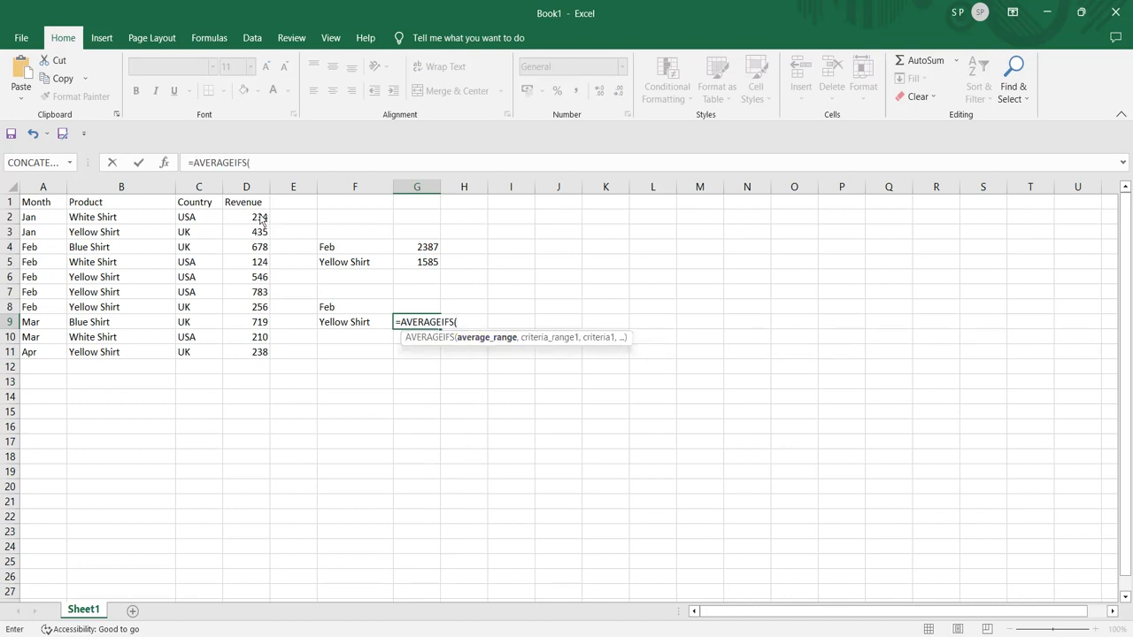
{"action": "left_click_drag", "start_coordinate": [254, 203], "coordinate": [257, 357]}
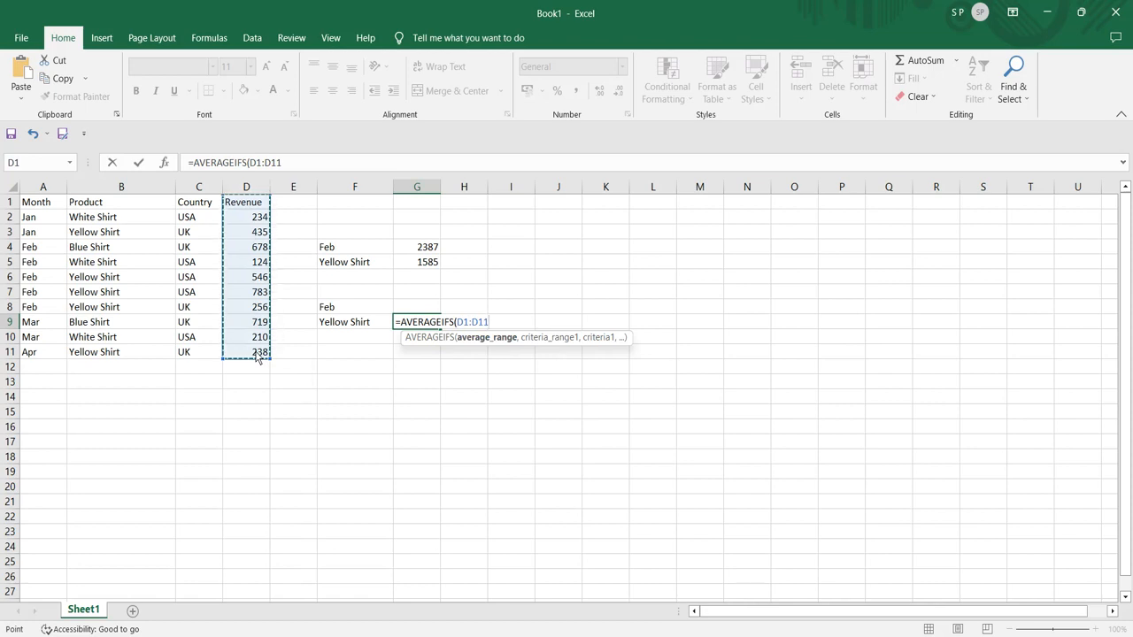
{"action": "type", "text": ","}
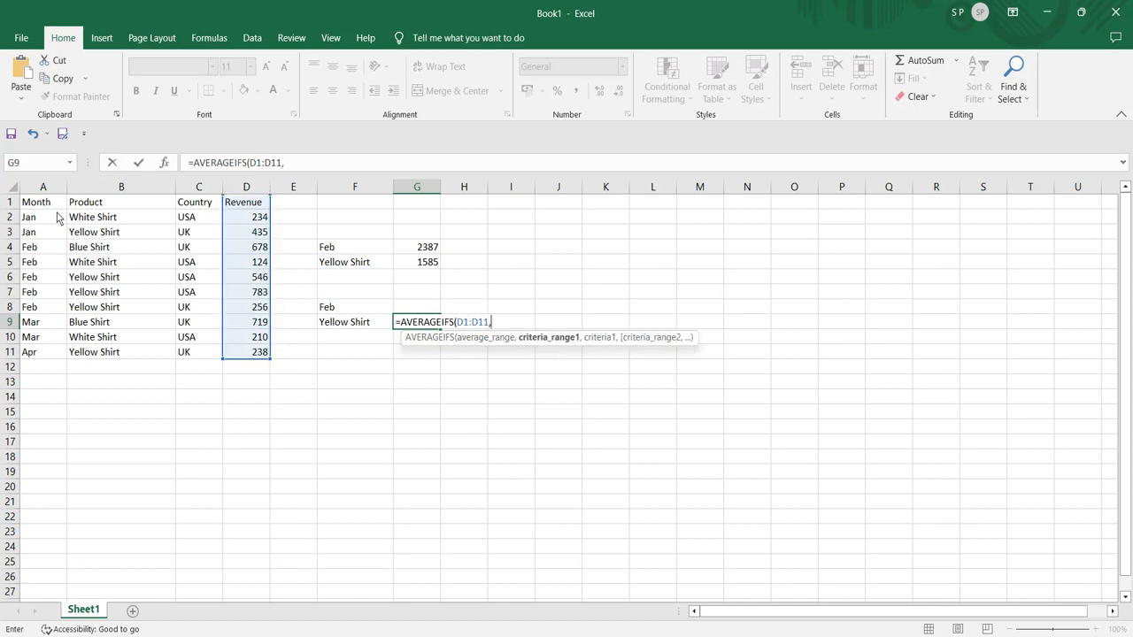
{"action": "left_click_drag", "start_coordinate": [45, 202], "coordinate": [42, 355]}
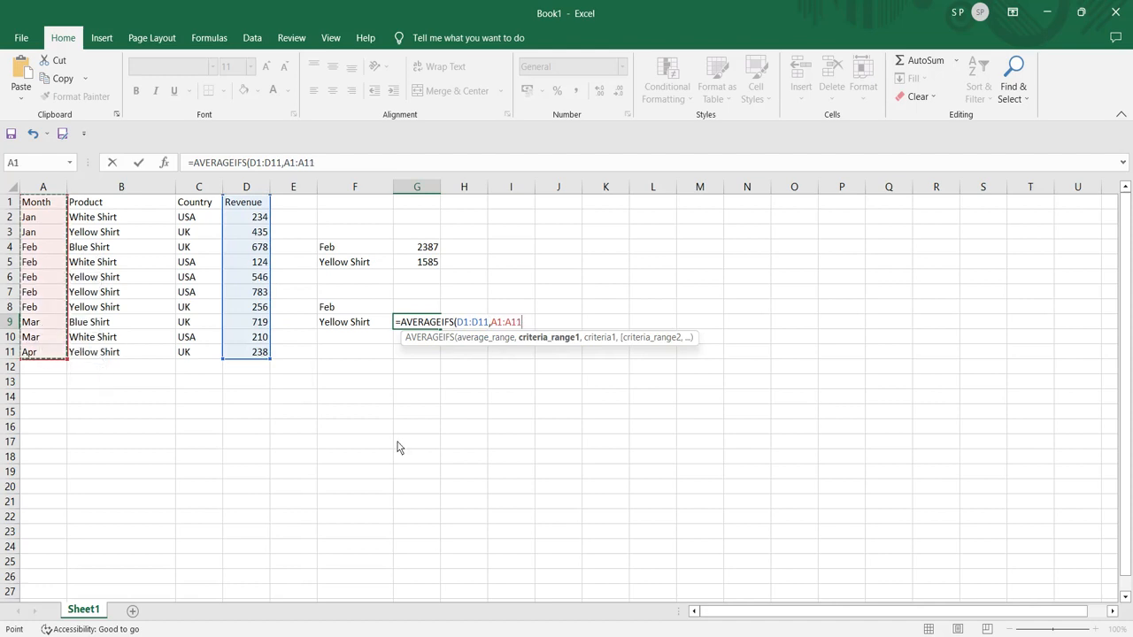
{"action": "left_click", "coordinate": [329, 310]}
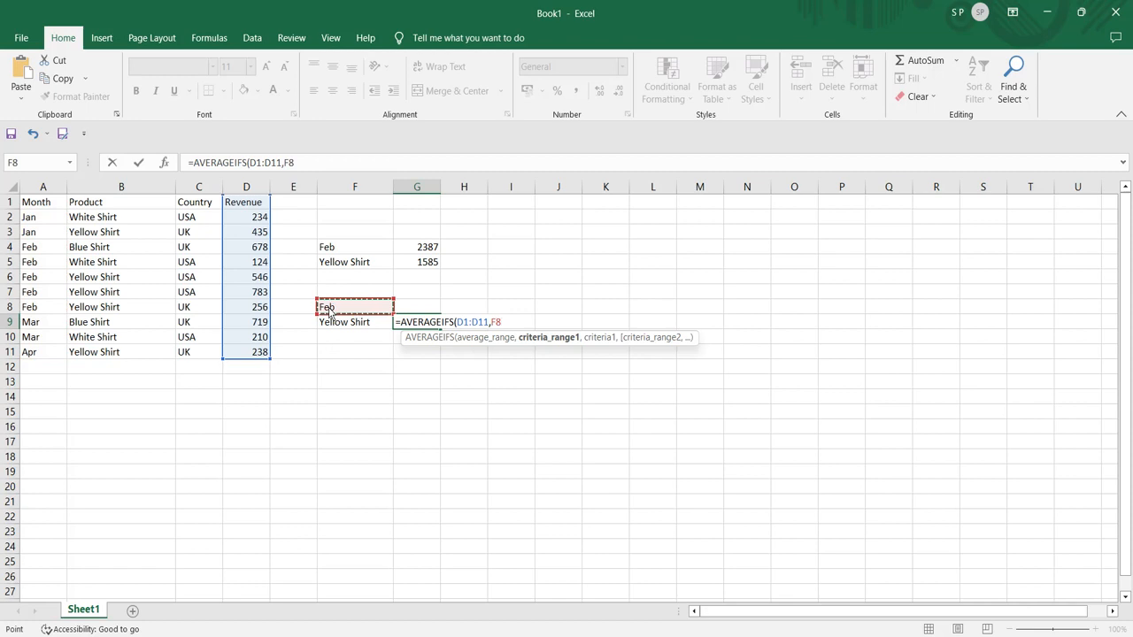
{"action": "key", "text": "BackSpace"}
{"action": "key", "text": "BackSpace"}
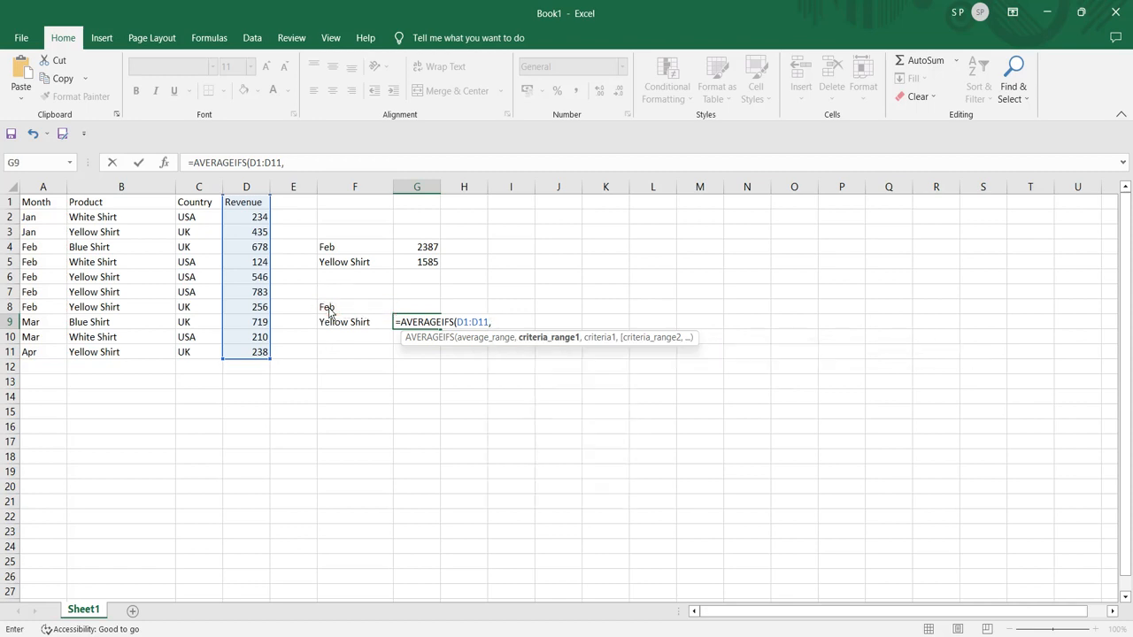
- Add month range A1:A11 with criterion F8 to the AVERAGEIFS formula in G9
{"action": "left_click_drag", "start_coordinate": [50, 207], "coordinate": [43, 354]}
{"action": "type", "text": ","}
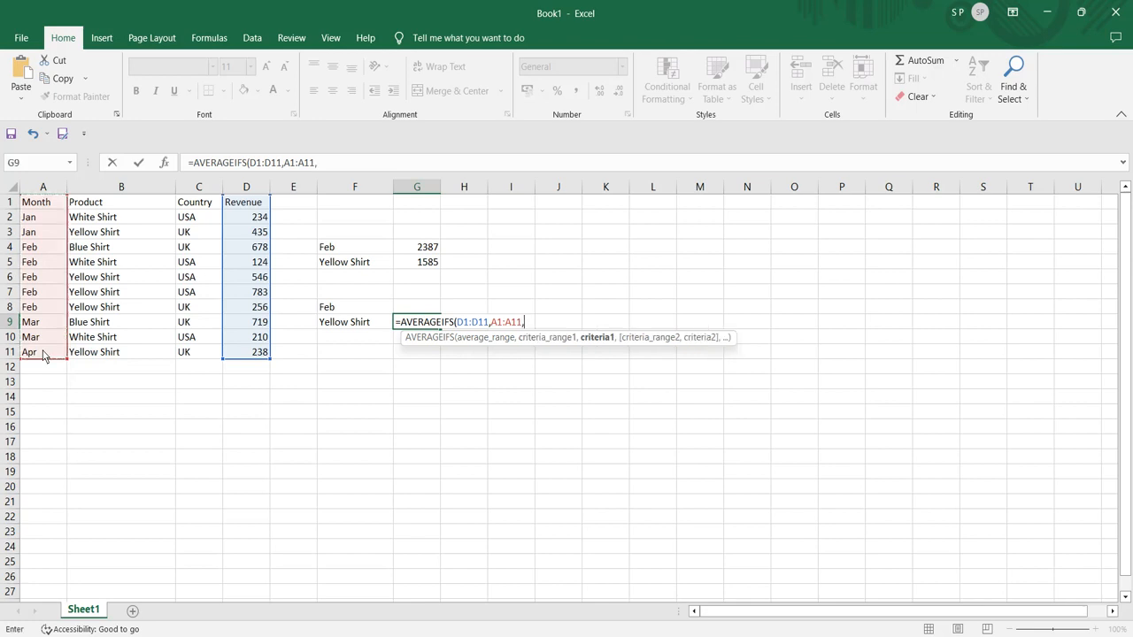
{"action": "left_click", "coordinate": [337, 312]}
{"action": "type", "text": ","}
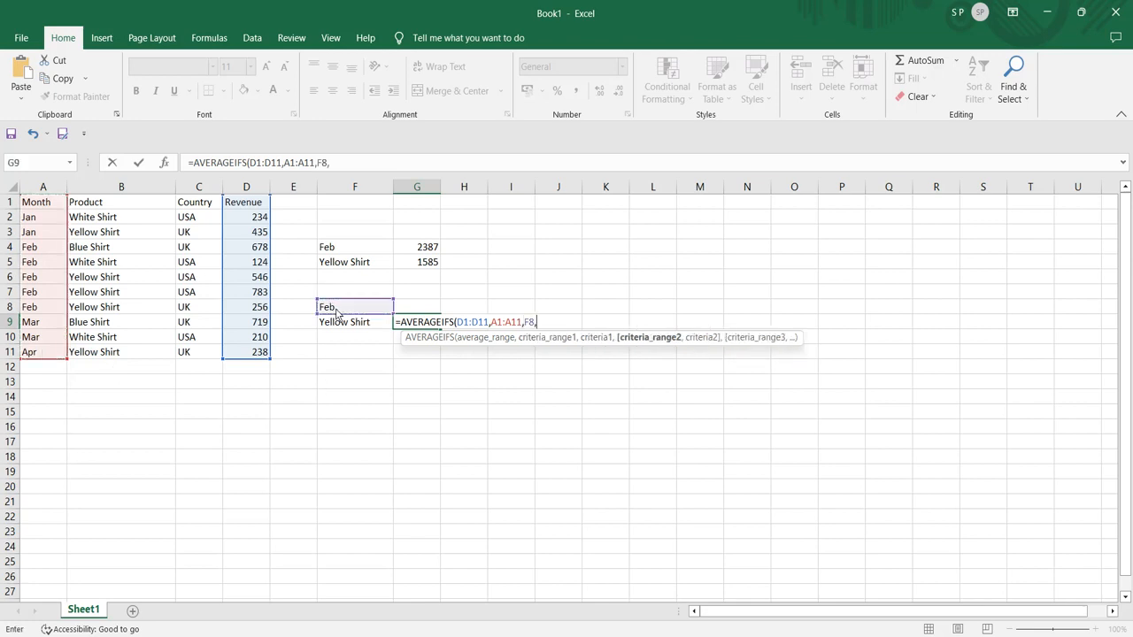
- Add product range B1:B11 with criterion F9 and complete G9 as =AVERAGEIFS(D1:D11,A1:A11,F8,B1:B11,F9)
{"action": "left_click", "coordinate": [108, 206]}
{"action": "left_click_drag", "start_coordinate": [110, 232], "coordinate": [137, 358]}
{"action": "type", "text": ","}
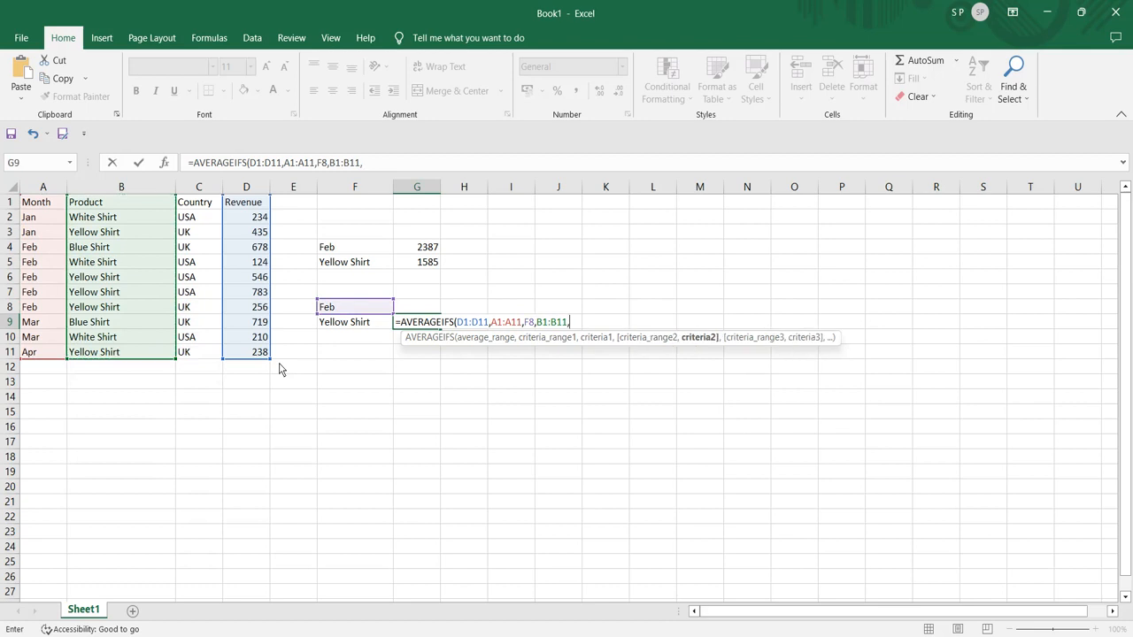
{"action": "left_click", "coordinate": [351, 326]}
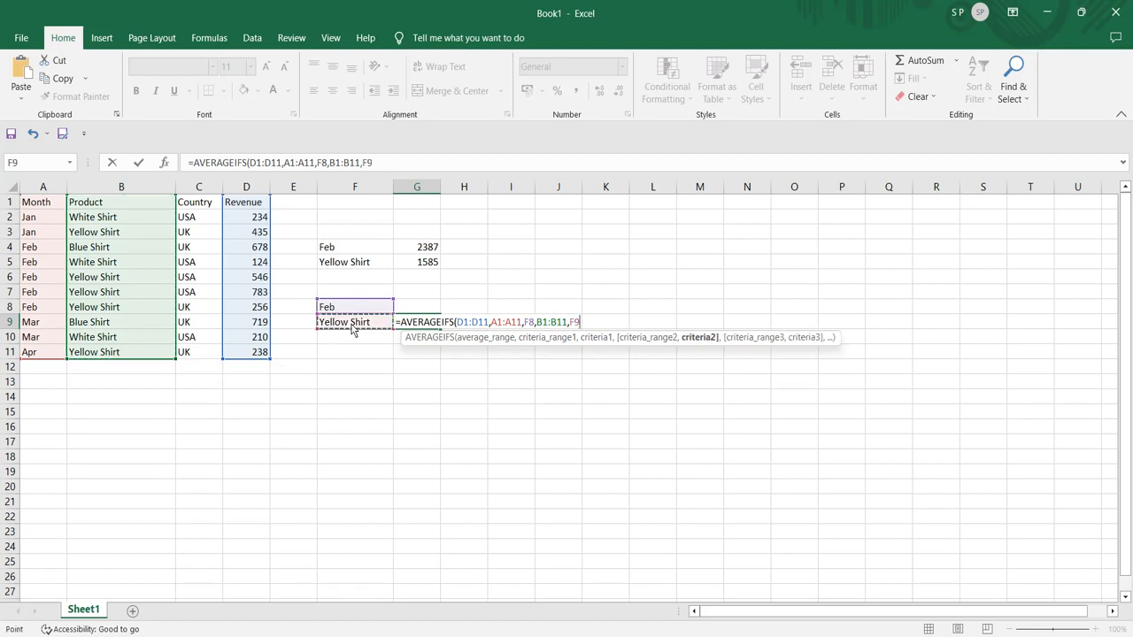
{"action": "type", "text": ")"}
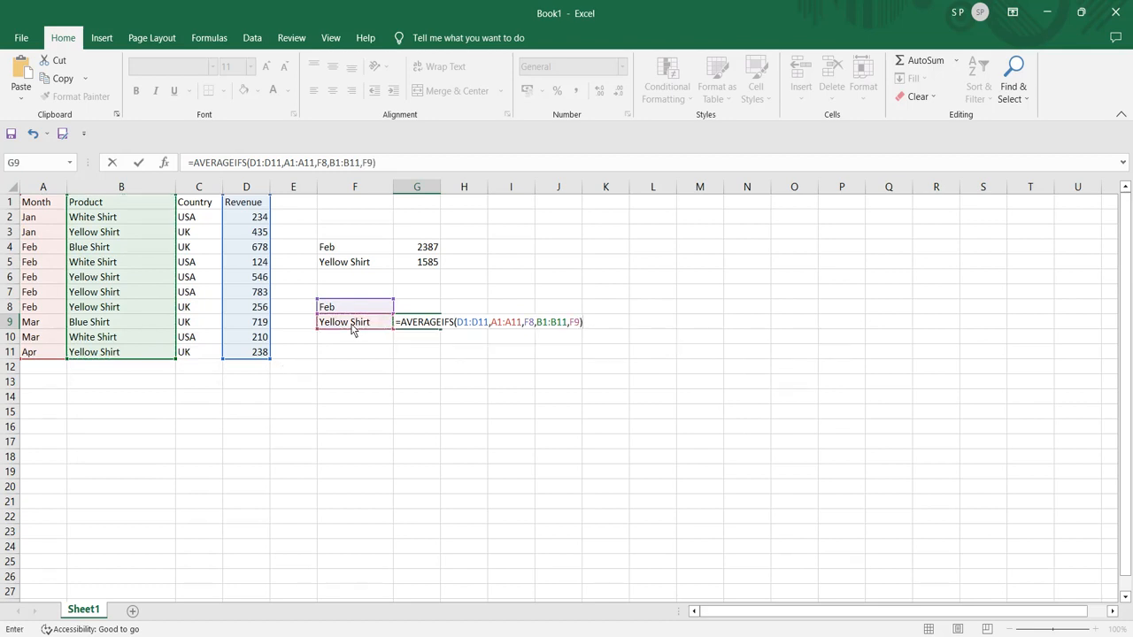
{"action": "key", "text": "Return"}
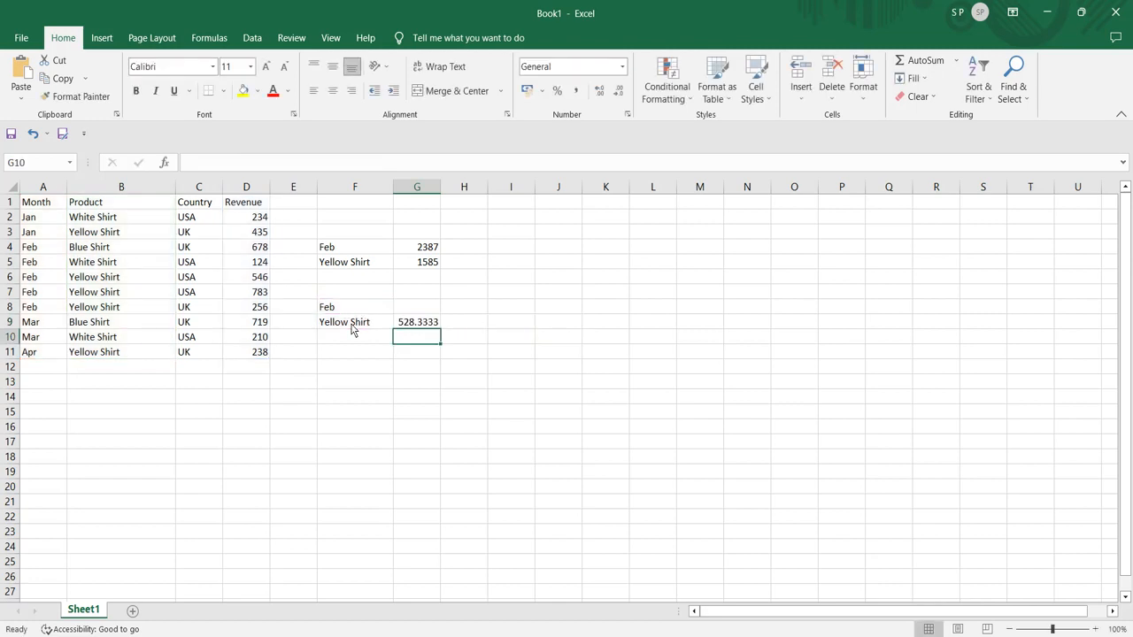
- Compare the G9 average with the February Yellow Shirt rows A6:D8 and the sum in G5
{"action": "left_click", "coordinate": [409, 325]}
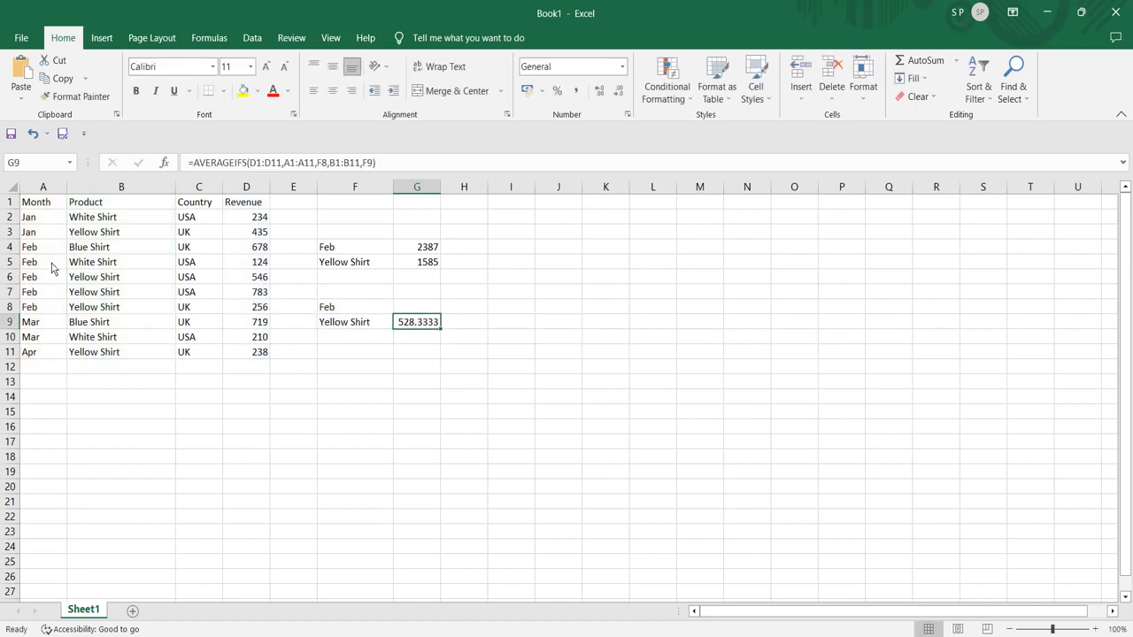
{"action": "left_click_drag", "start_coordinate": [53, 280], "coordinate": [254, 314]}
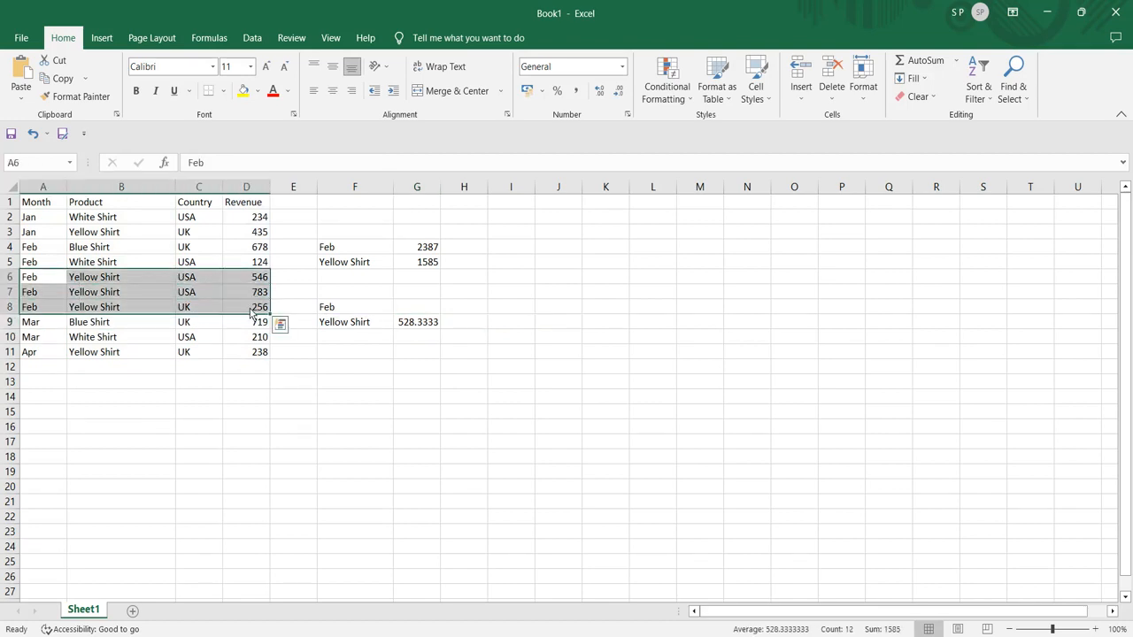
{"action": "left_click", "coordinate": [428, 329]}
{"action": "left_click", "coordinate": [420, 269]}
{"action": "left_click", "coordinate": [418, 330]}
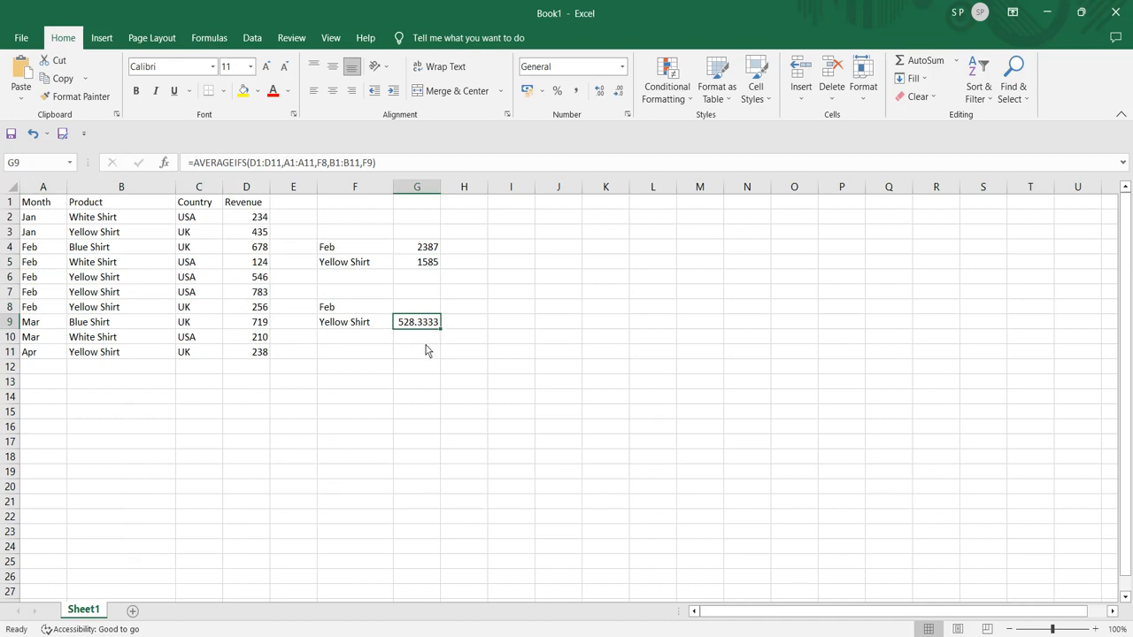
- Enter Feb in F12 and Yellow Shirt in F13 as criteria for a count
{"action": "left_click", "coordinate": [339, 354]}
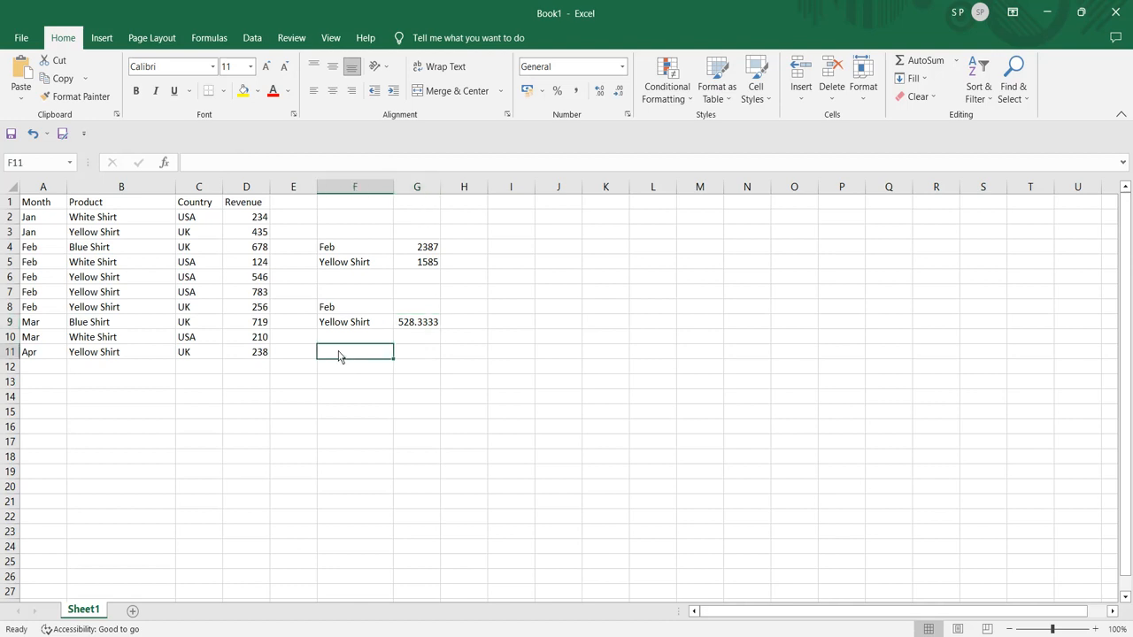
{"action": "left_click", "coordinate": [344, 371]}
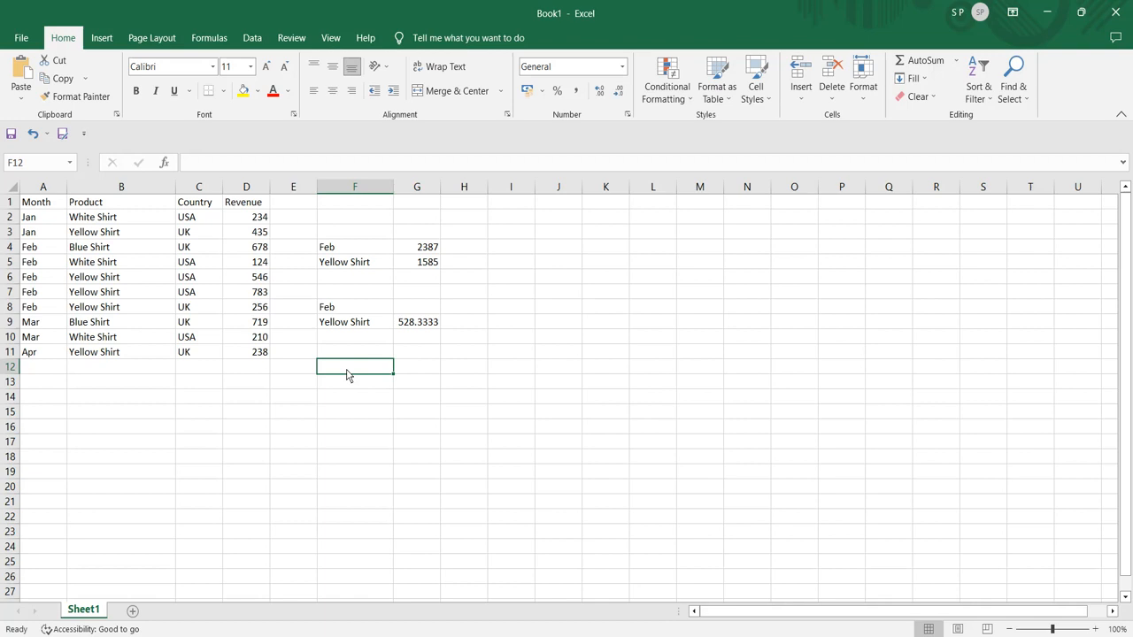
{"action": "type", "text": "Feb"}
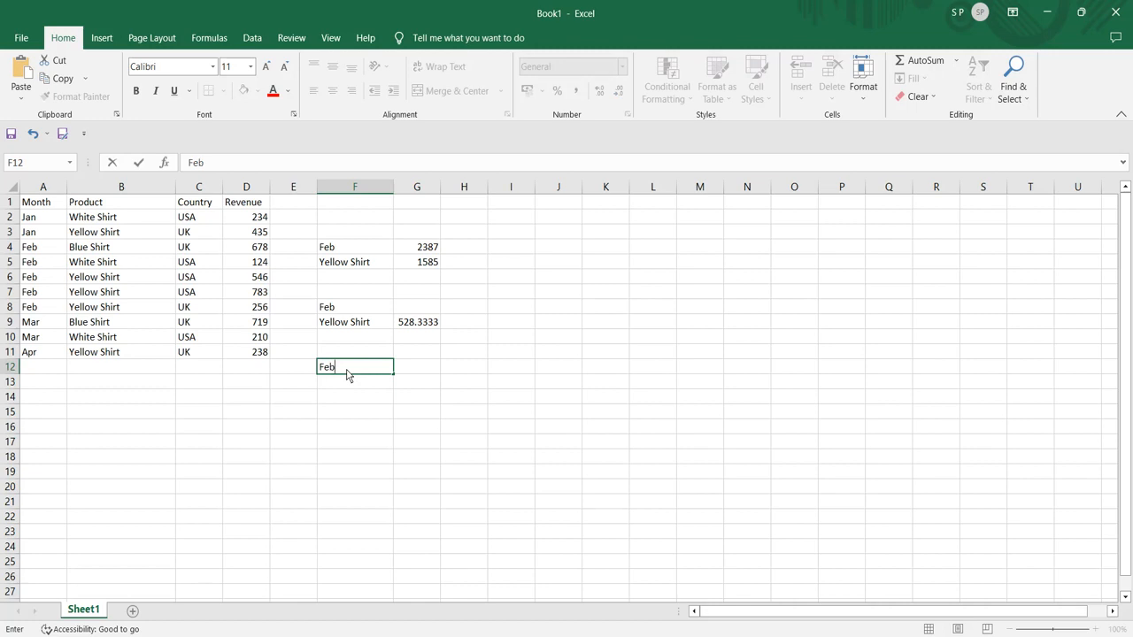
{"action": "key", "text": "Return"}
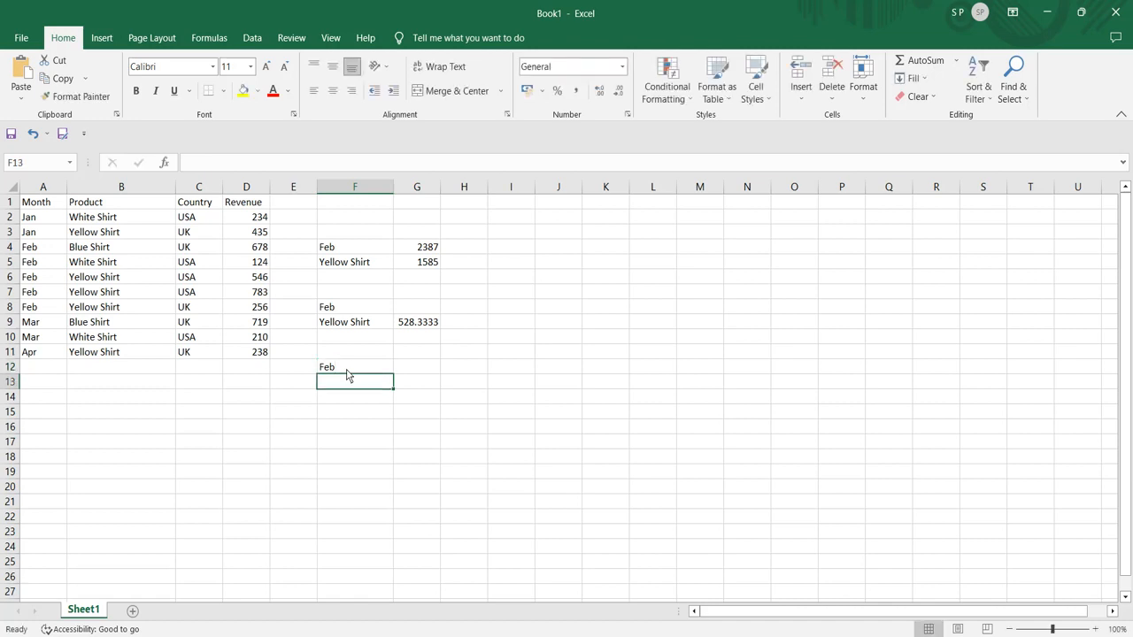
{"action": "type", "text": "Yel"}
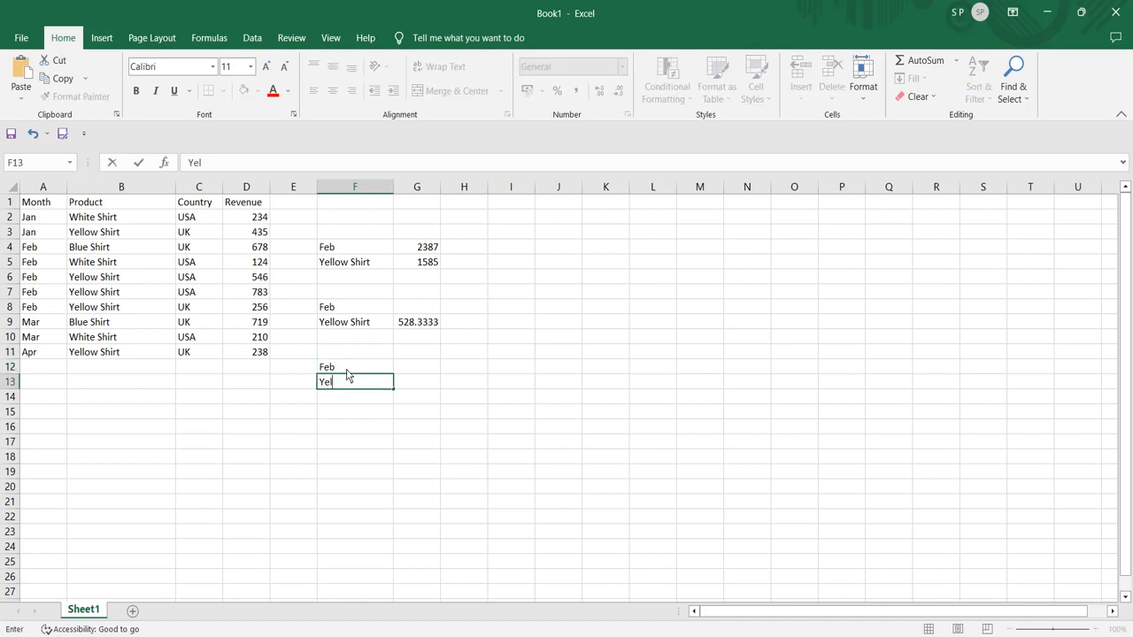
{"action": "type", "text": "low Shirts"}
{"action": "key", "text": "BackSpace"}
- Begin a COUNTIFS formula in G13 with month range A1:A11 and criterion F12
{"action": "left_click", "coordinate": [417, 384]}
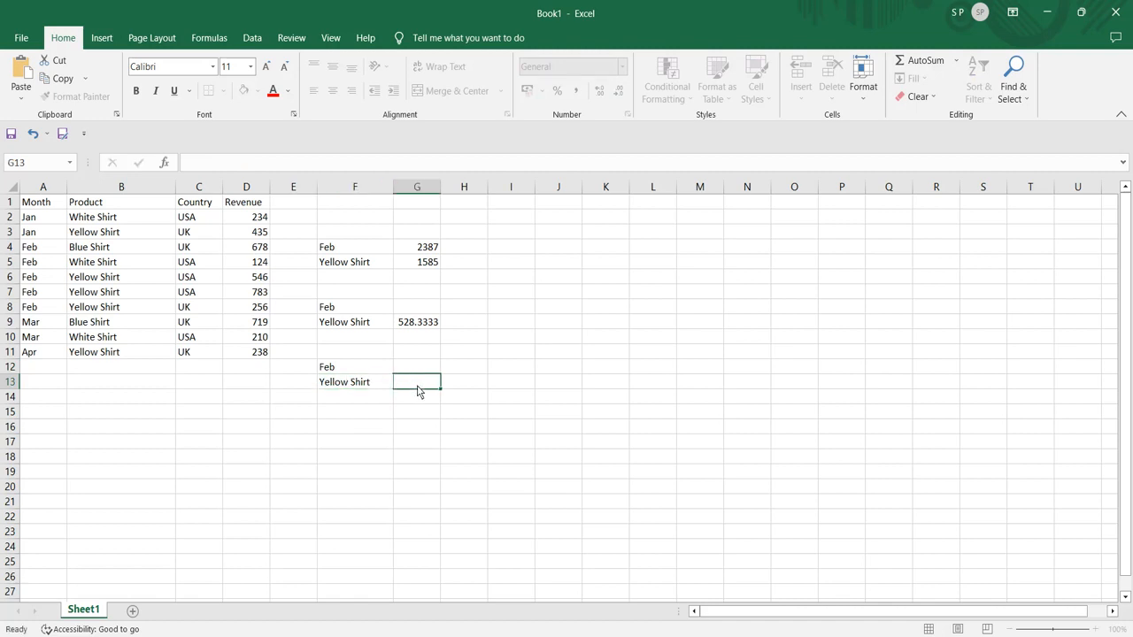
{"action": "type", "text": "="}
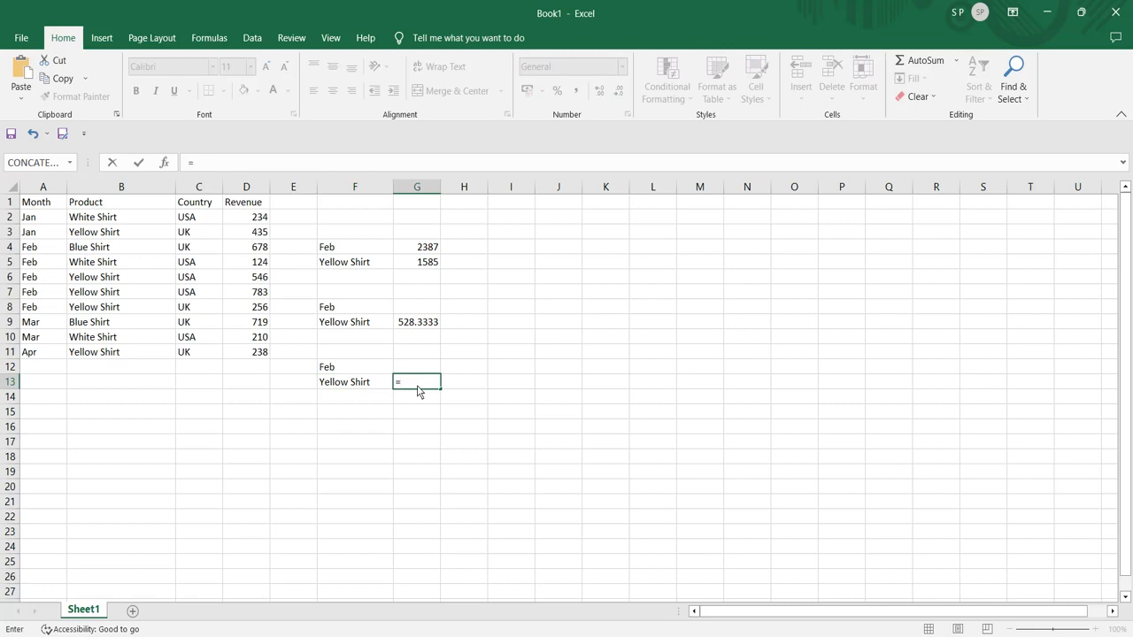
{"action": "type", "text": "COUNTIF"}
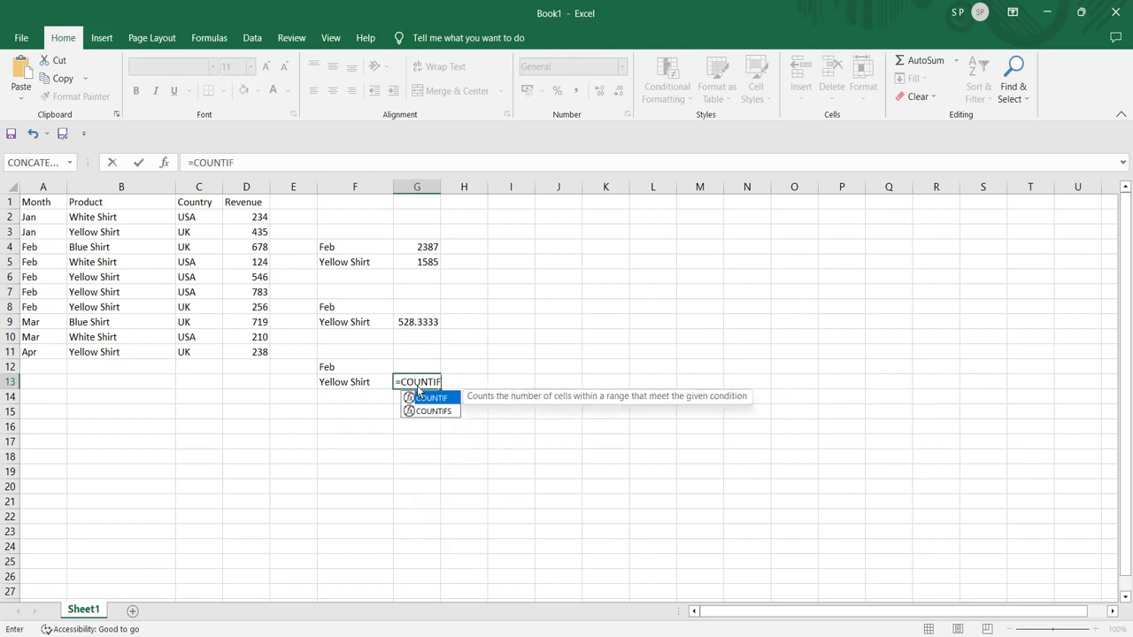
{"action": "type", "text": "S"}
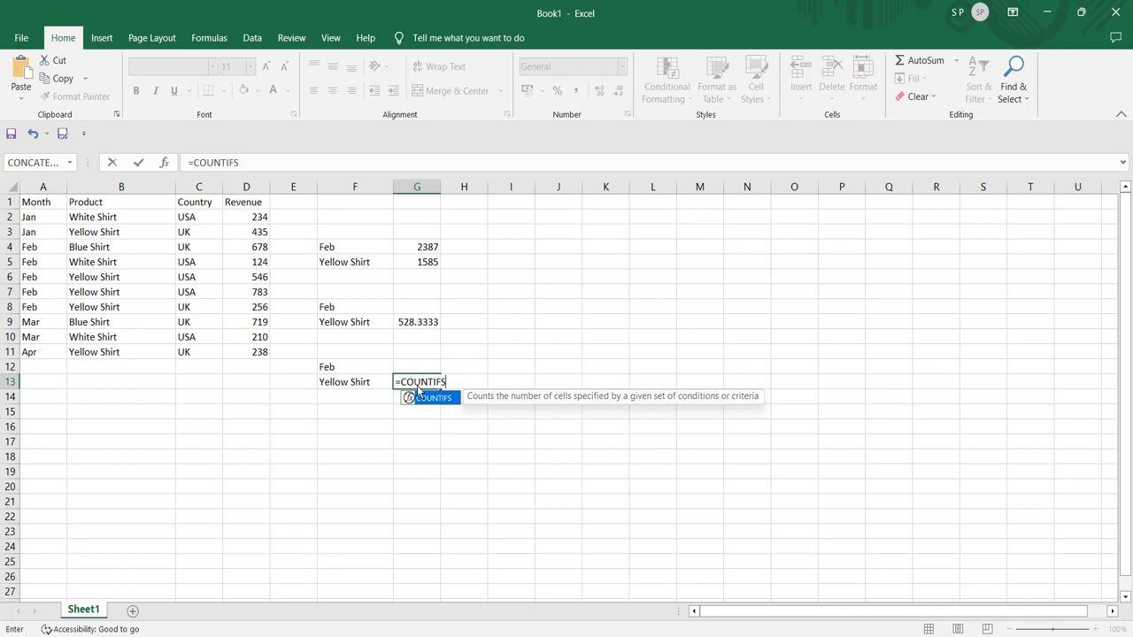
{"action": "type", "text": "("}
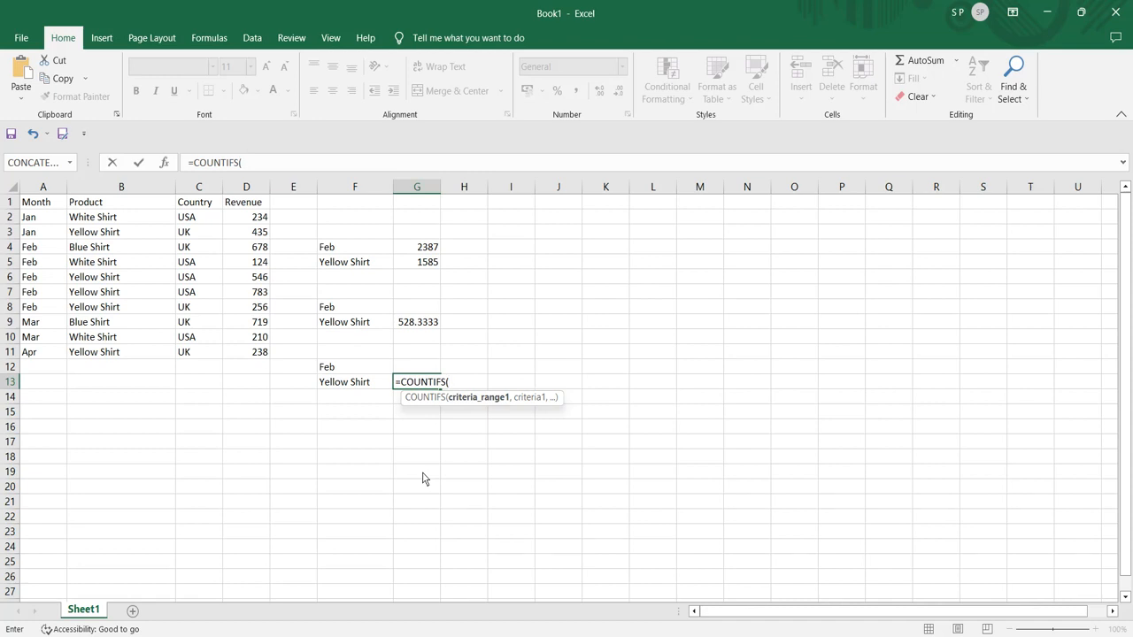
{"action": "left_click_drag", "start_coordinate": [31, 202], "coordinate": [40, 355]}
{"action": "type", "text": ","}
{"action": "left_click", "coordinate": [343, 371]}
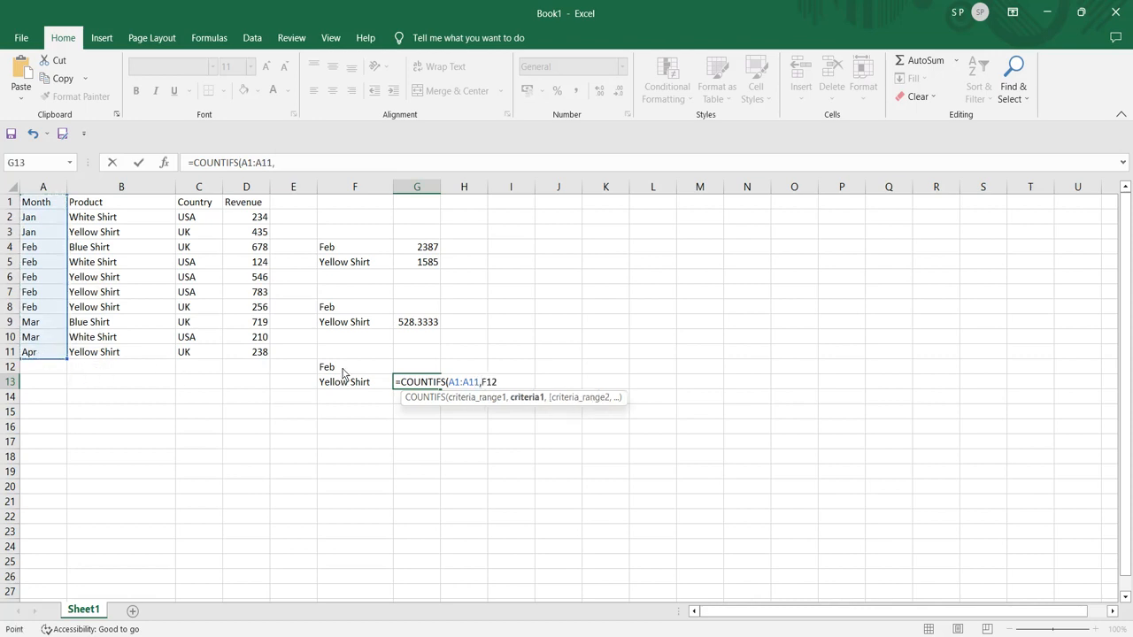
{"action": "type", "text": ","}
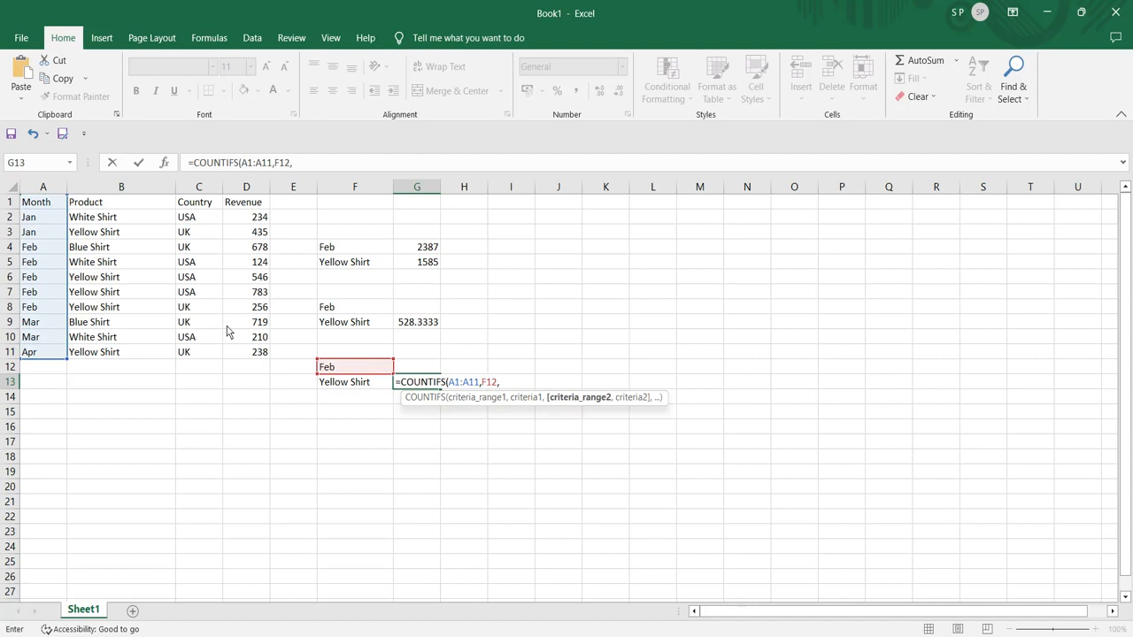
- Add product range B1:B11 with criterion F13 and complete G13 as =COUNTIFS(A1:A11,F12,B1:B11,F13)
{"action": "left_click_drag", "start_coordinate": [97, 206], "coordinate": [117, 356]}
{"action": "type", "text": ","}
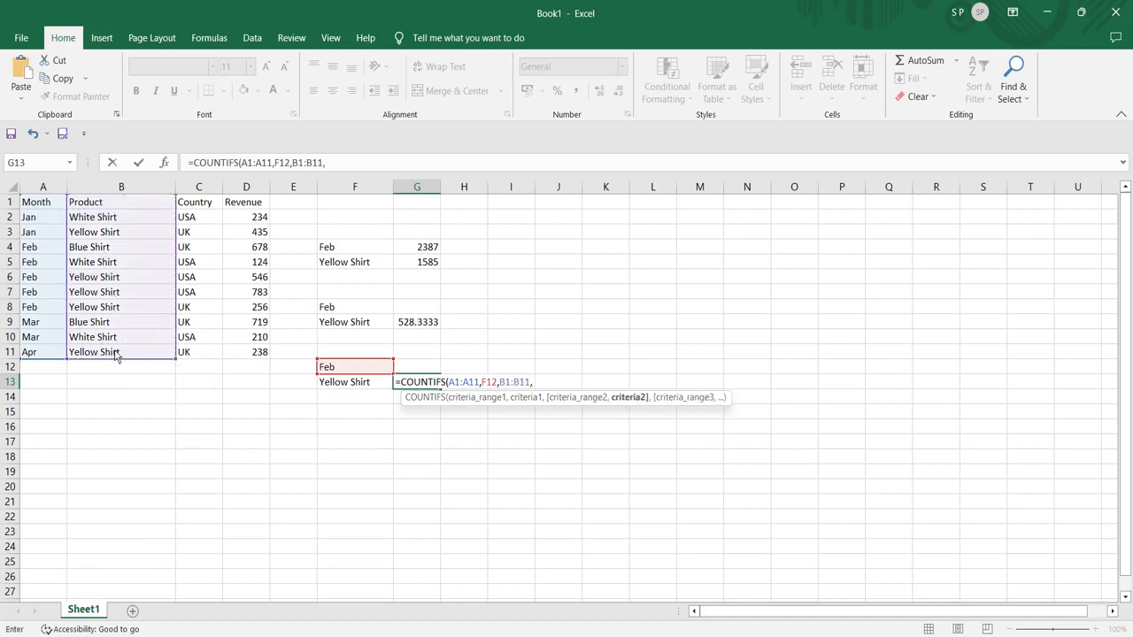
{"action": "left_click", "coordinate": [339, 386]}
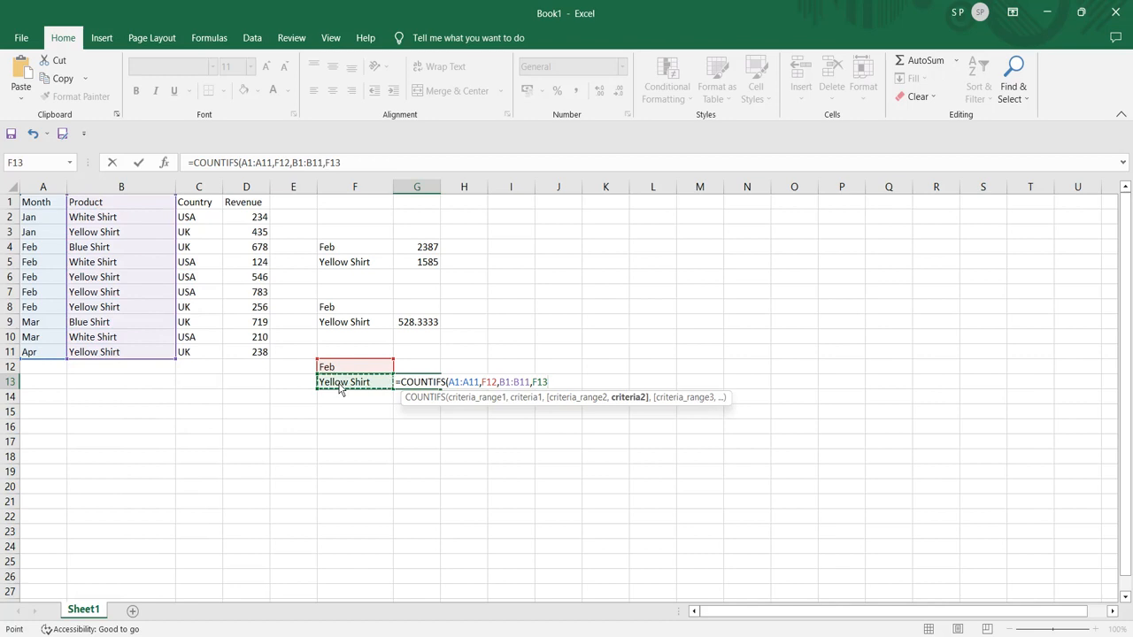
{"action": "type", "text": ")"}
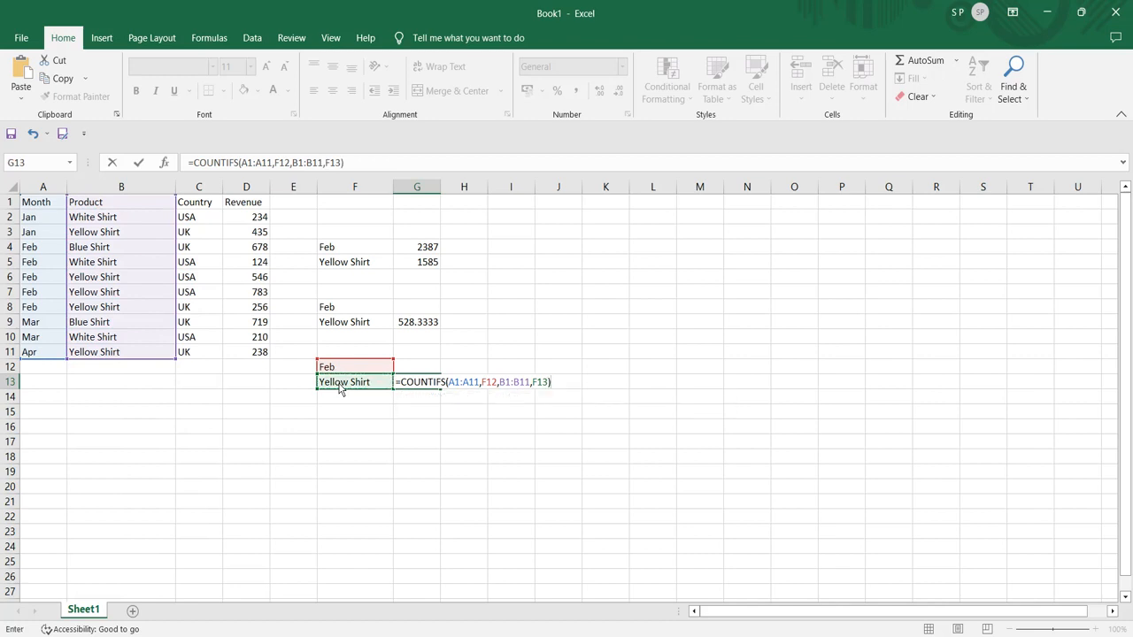
{"action": "key", "text": "Return"}
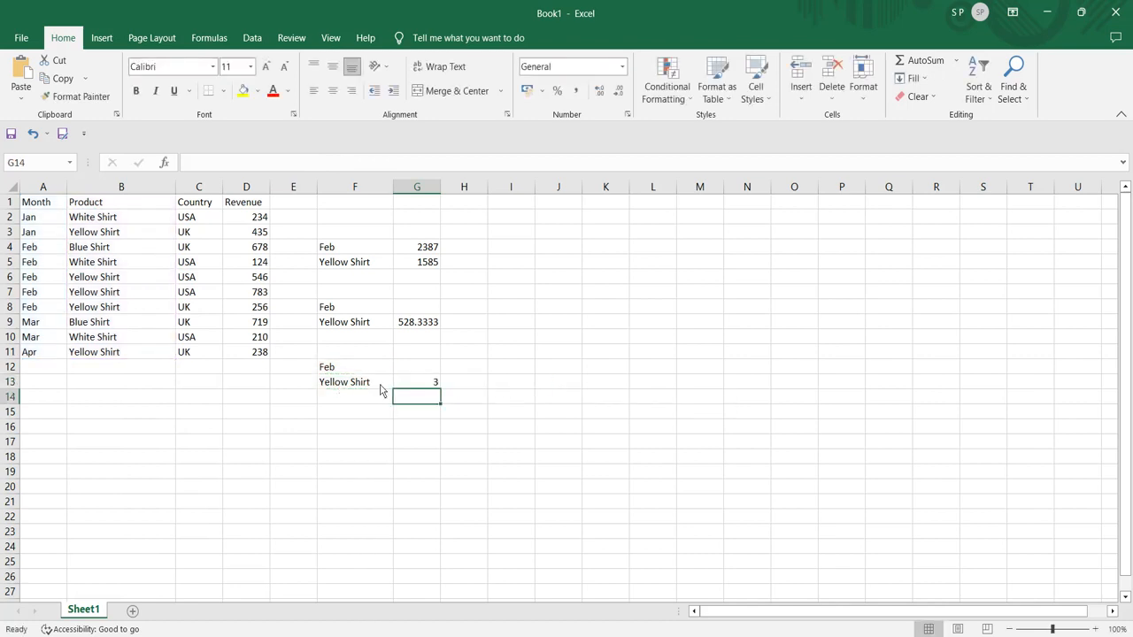
- Check the G13 count against the February Yellow Shirt entries in B6:B8
{"action": "left_click", "coordinate": [416, 387]}
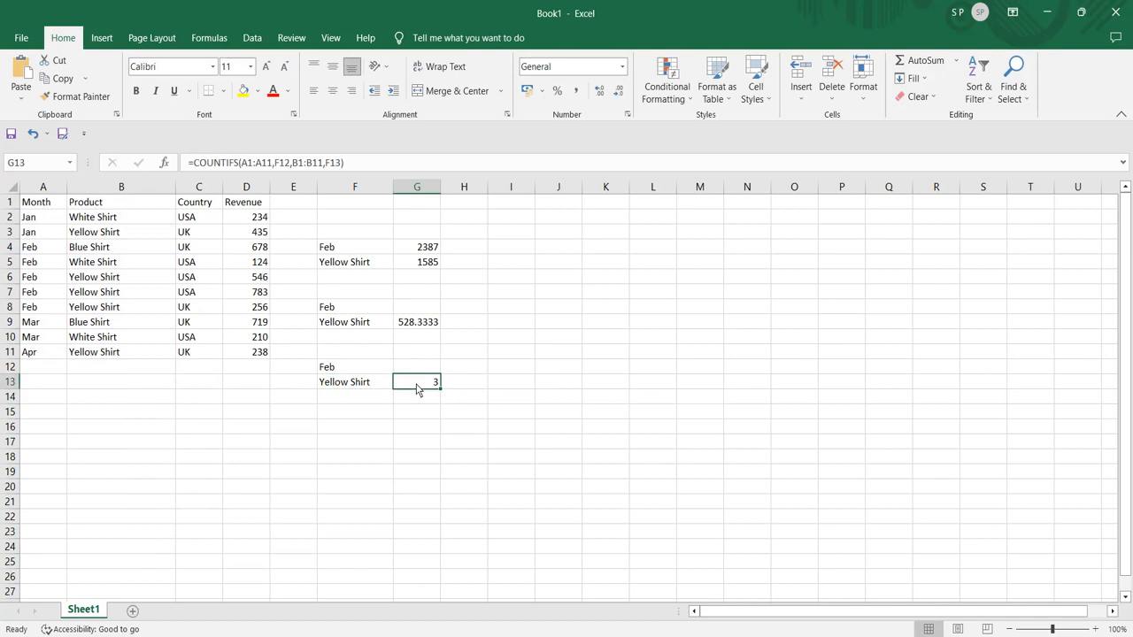
{"action": "left_click", "coordinate": [102, 282]}
{"action": "left_click", "coordinate": [107, 298]}
{"action": "left_click", "coordinate": [106, 310]}
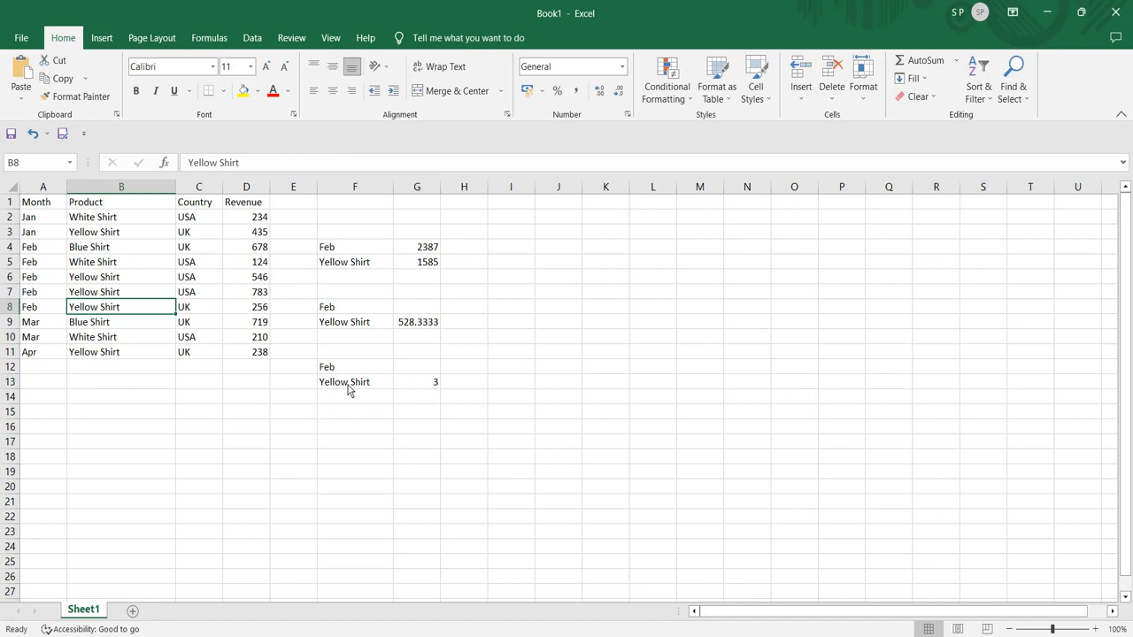
{"action": "left_click", "coordinate": [421, 386]}
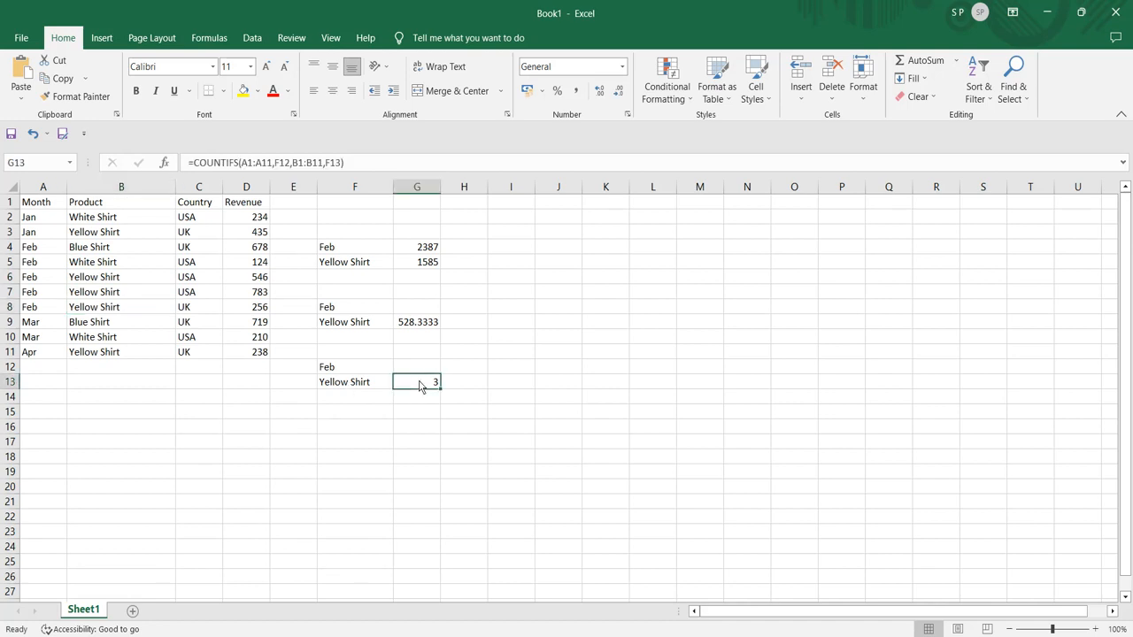
- Review the SUMIFS, AVERAGEIFS and COUNTIFS formulas in G4, G5, G9 and G13 and their criteria cells in column F
{"action": "left_click", "coordinate": [420, 250]}
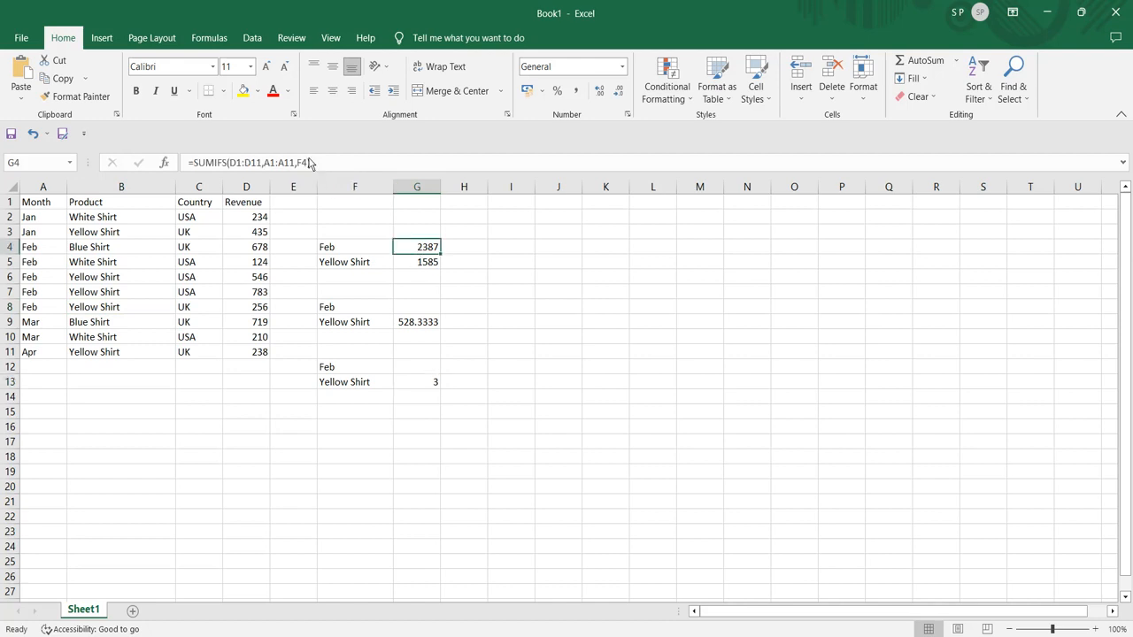
{"action": "left_click", "coordinate": [421, 265]}
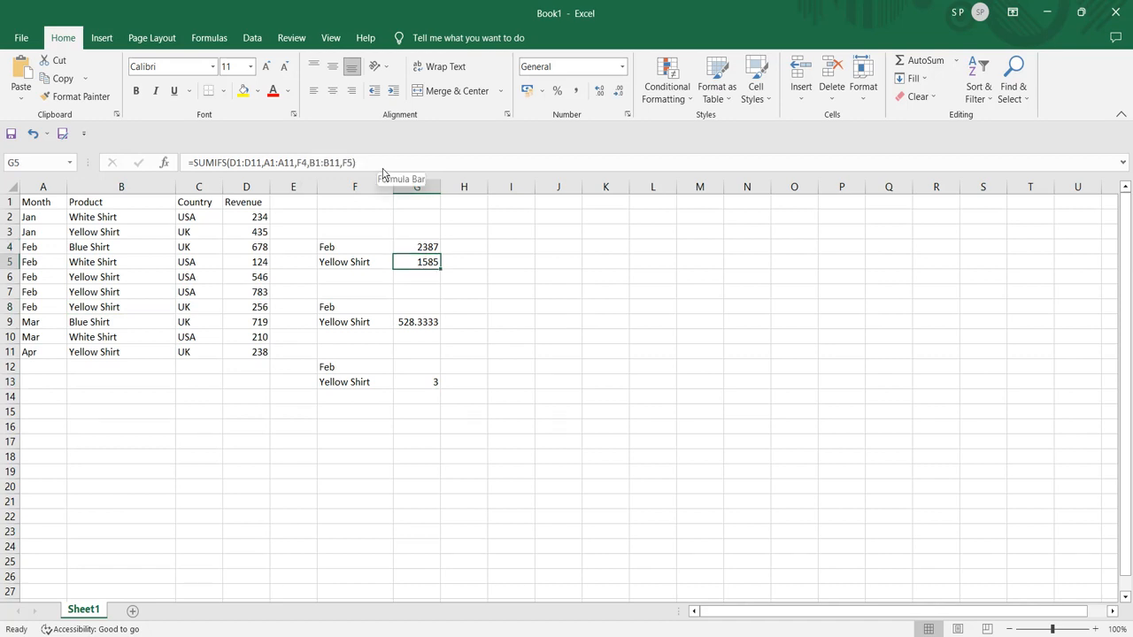
{"action": "left_click", "coordinate": [423, 330]}
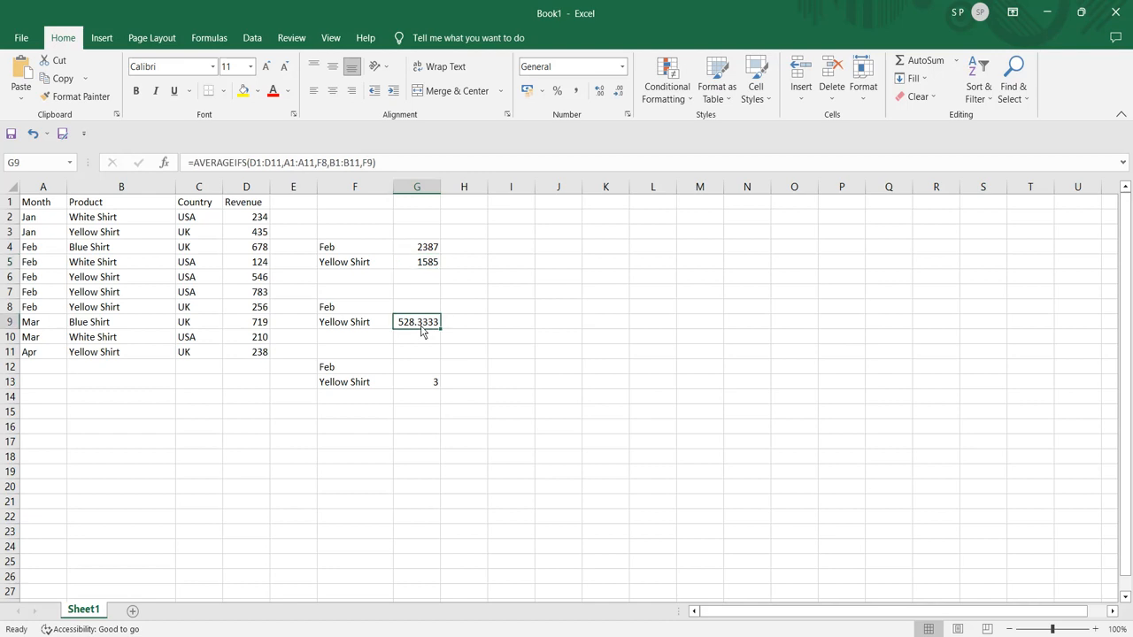
{"action": "left_click", "coordinate": [425, 387]}
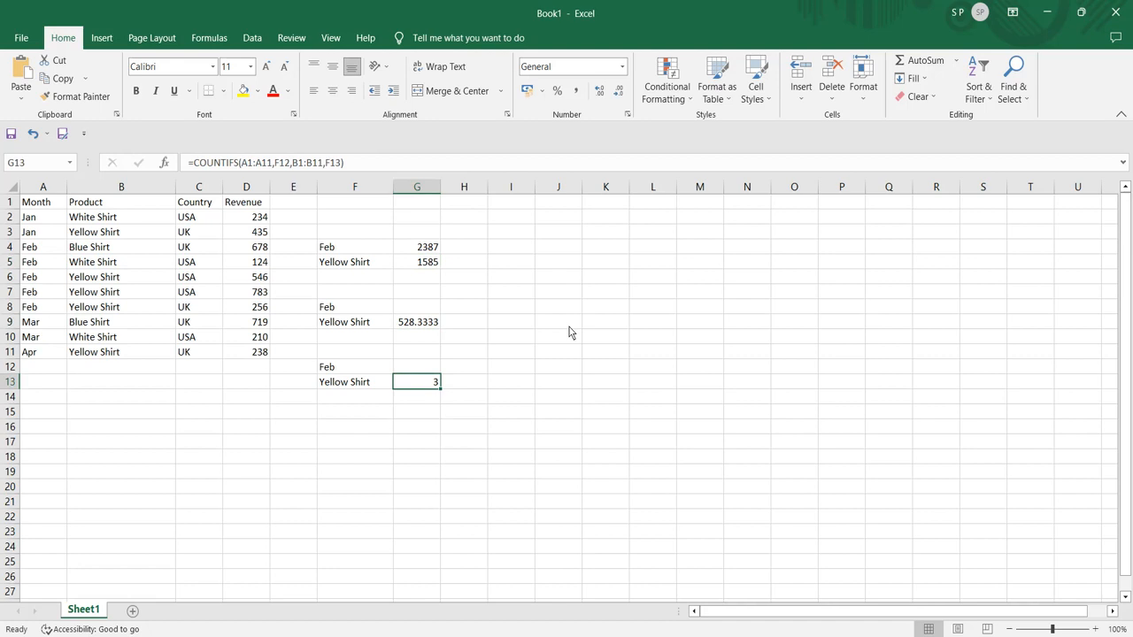
{"action": "left_click", "coordinate": [344, 248]}
{"action": "left_click", "coordinate": [344, 263]}
{"action": "left_click", "coordinate": [341, 307]}
{"action": "left_click", "coordinate": [345, 370]}
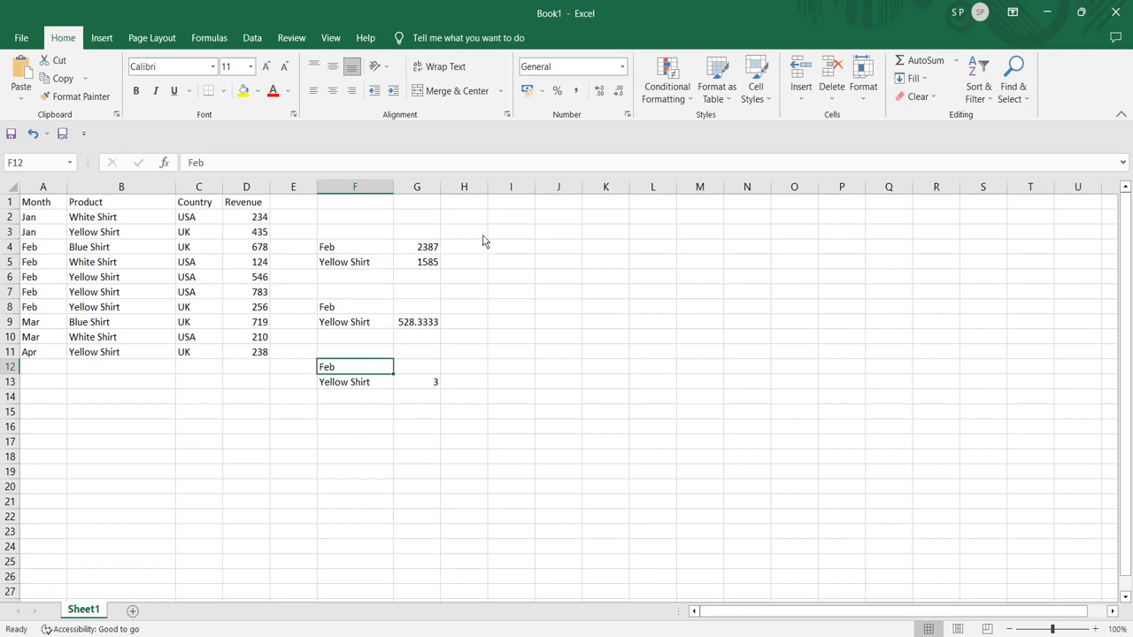
{"action": "left_click", "coordinate": [944, 636]}
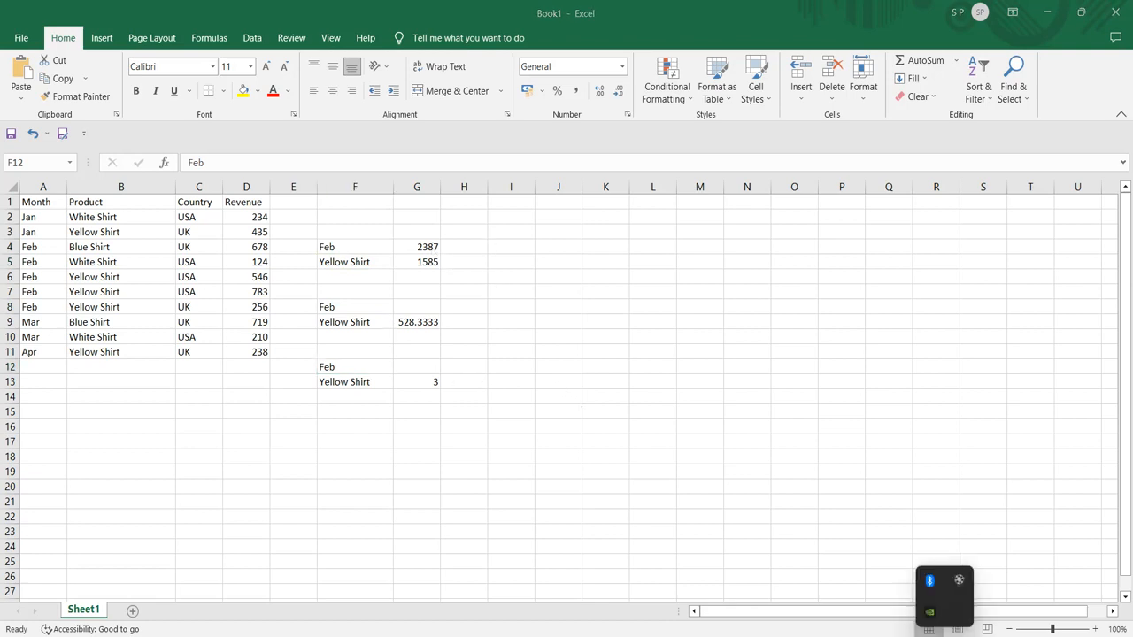